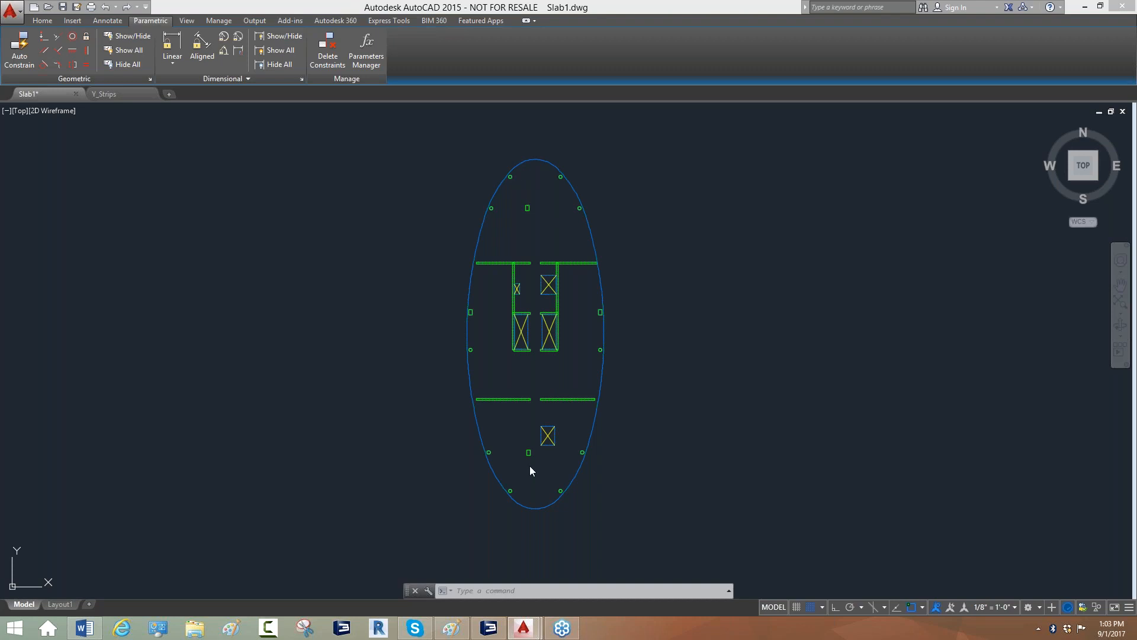
# - Sketch a rectangular slab outline beside the oval plan with the annotation pen, including four rows of three column and wall supports
pyautogui.moveTo(562, 627)
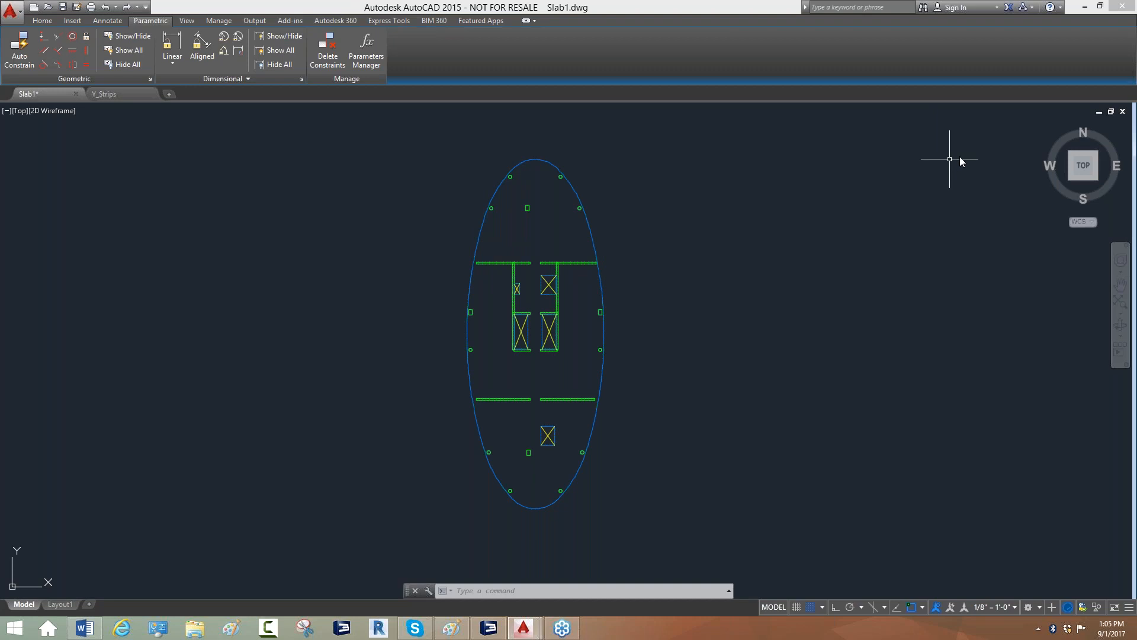
pyautogui.click(978, 194)
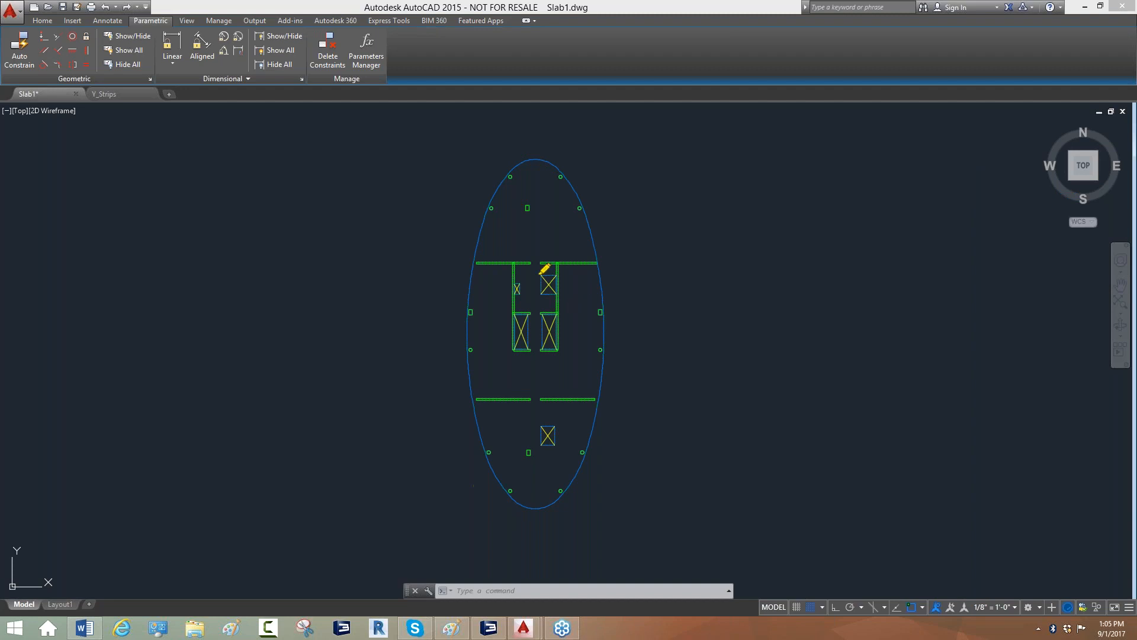
pyautogui.moveTo(355, 172)
pyautogui.mouseDown()
pyautogui.moveTo(388, 473)
pyautogui.moveTo(200, 521)
pyautogui.moveTo(160, 145)
pyautogui.moveTo(341, 142)
pyautogui.moveTo(356, 182)
pyautogui.mouseUp()
pyautogui.click(326, 174)
pyautogui.click(251, 179)
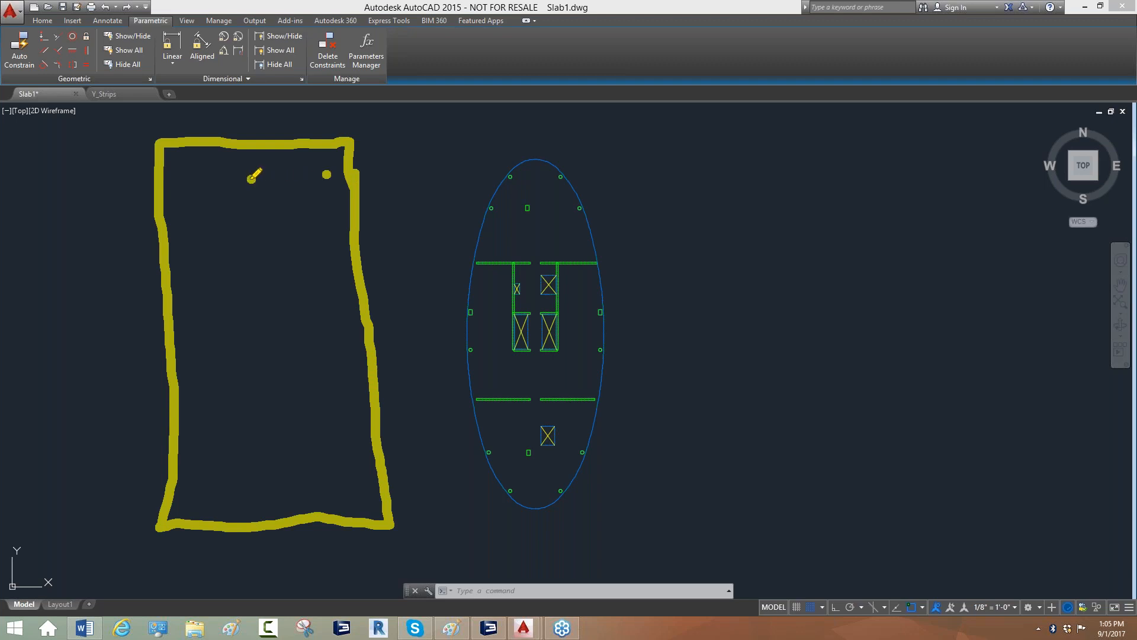
pyautogui.click(185, 179)
pyautogui.moveTo(186, 290); pyautogui.dragTo(235, 291)
pyautogui.click(258, 290)
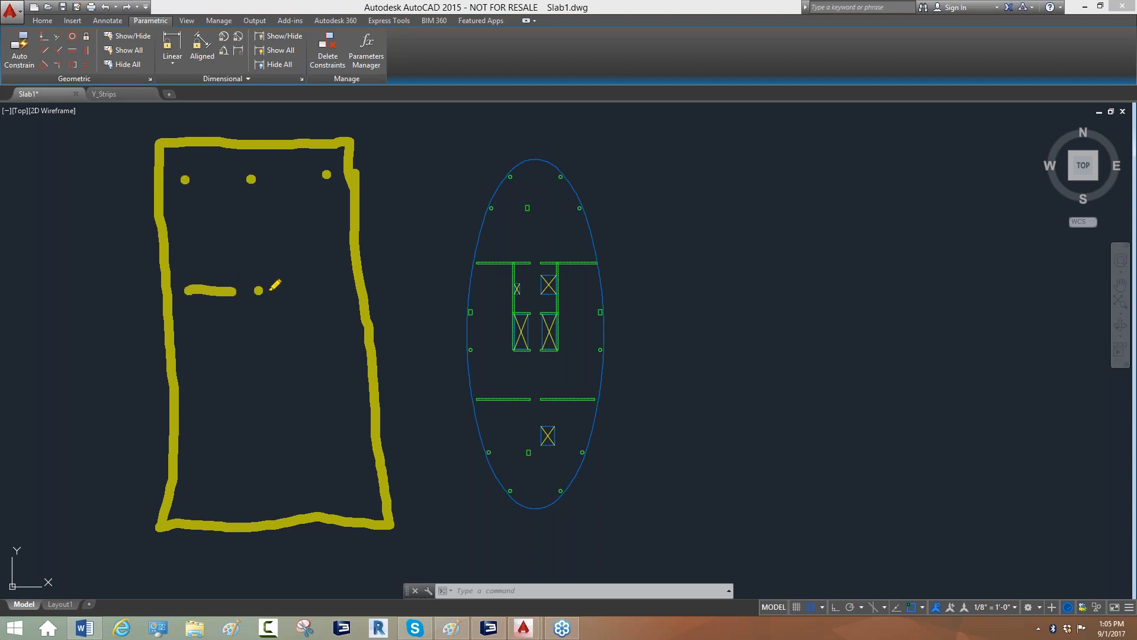
pyautogui.moveTo(315, 284); pyautogui.dragTo(323, 289)
pyautogui.click(337, 392)
pyautogui.moveTo(276, 388); pyautogui.dragTo(259, 391)
pyautogui.click(193, 394)
pyautogui.click(196, 493)
pyautogui.click(271, 489)
pyautogui.click(355, 491)
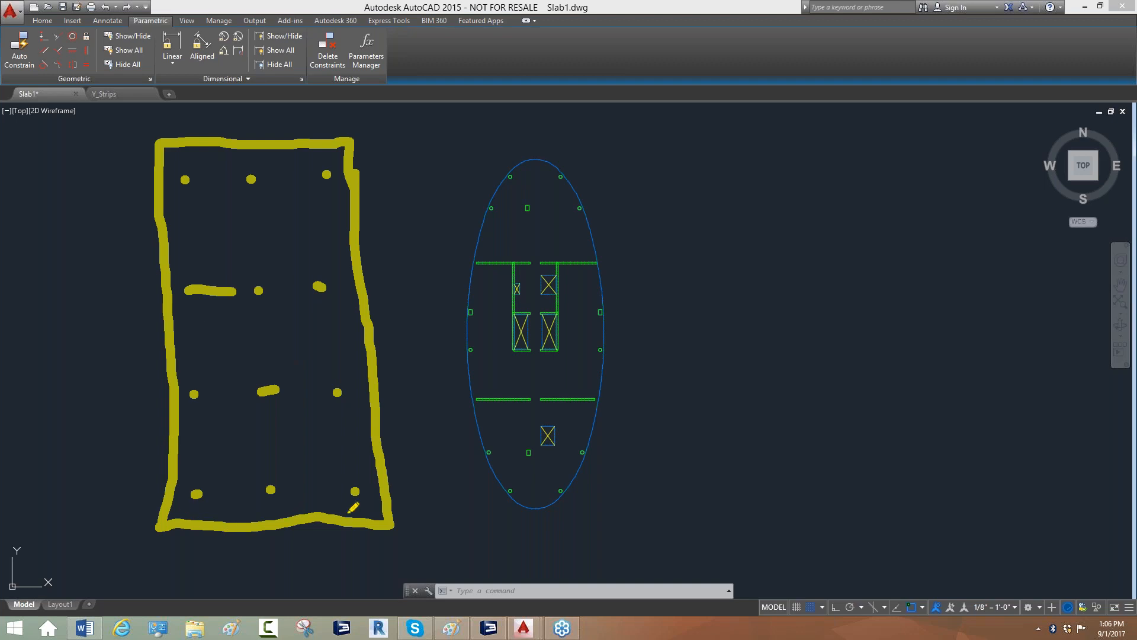
# - Mark the tributary strip along the sketched slab's right-hand column line and hatch it with diagonal strokes
pyautogui.moveTo(357, 519)
pyautogui.mouseDown()
pyautogui.moveTo(325, 248)
pyautogui.moveTo(331, 135)
pyautogui.mouseUp()
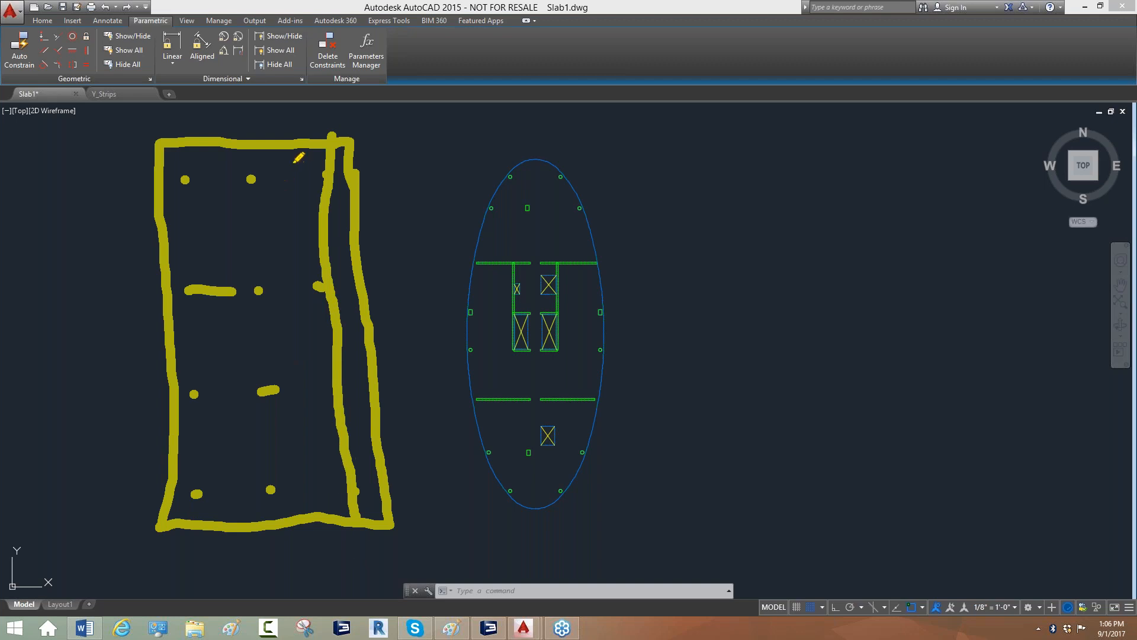
pyautogui.moveTo(300, 143); pyautogui.dragTo(314, 514)
pyautogui.moveTo(374, 449); pyautogui.dragTo(327, 493)
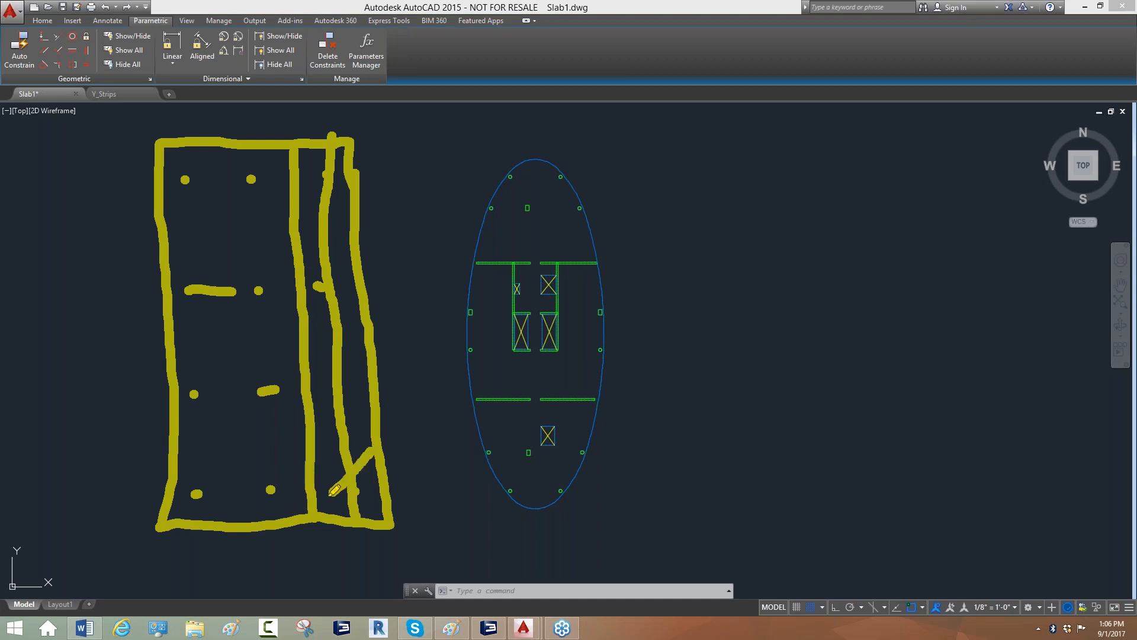
pyautogui.moveTo(370, 409); pyautogui.dragTo(324, 459)
pyautogui.moveTo(347, 378); pyautogui.dragTo(319, 408)
pyautogui.moveTo(350, 323); pyautogui.dragTo(301, 367)
pyautogui.moveTo(338, 283); pyautogui.dragTo(314, 311)
pyautogui.moveTo(340, 245); pyautogui.dragTo(310, 269)
pyautogui.moveTo(345, 201); pyautogui.dragTo(313, 230)
pyautogui.moveTo(339, 148); pyautogui.dragTo(313, 189)
# - Sketch the strip's elevation as a slab line resting on four supports, and clear all pen annotations
pyautogui.moveTo(427, 163)
pyautogui.mouseDown()
pyautogui.moveTo(464, 147)
pyautogui.moveTo(800, 135)
pyautogui.moveTo(890, 147)
pyautogui.moveTo(873, 223)
pyautogui.mouseUp()
pyautogui.moveTo(752, 145); pyautogui.dragTo(752, 160)
pyautogui.moveTo(762, 213); pyautogui.dragTo(764, 220)
pyautogui.moveTo(629, 147); pyautogui.dragTo(630, 228)
pyautogui.moveTo(469, 162); pyautogui.dragTo(480, 224)
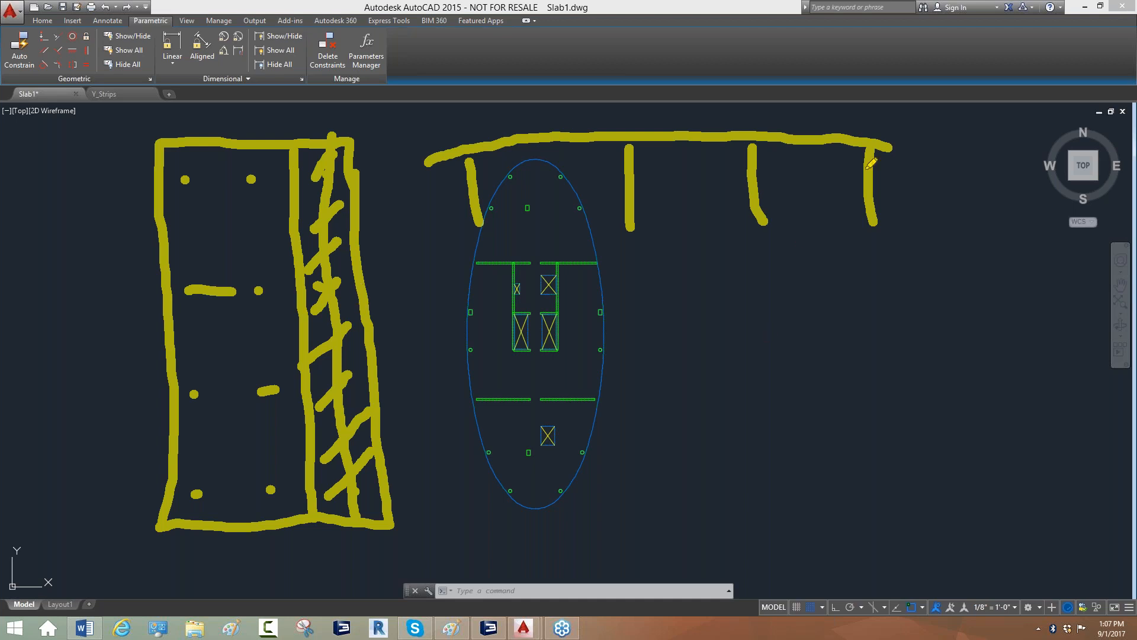
pyautogui.click(975, 227)
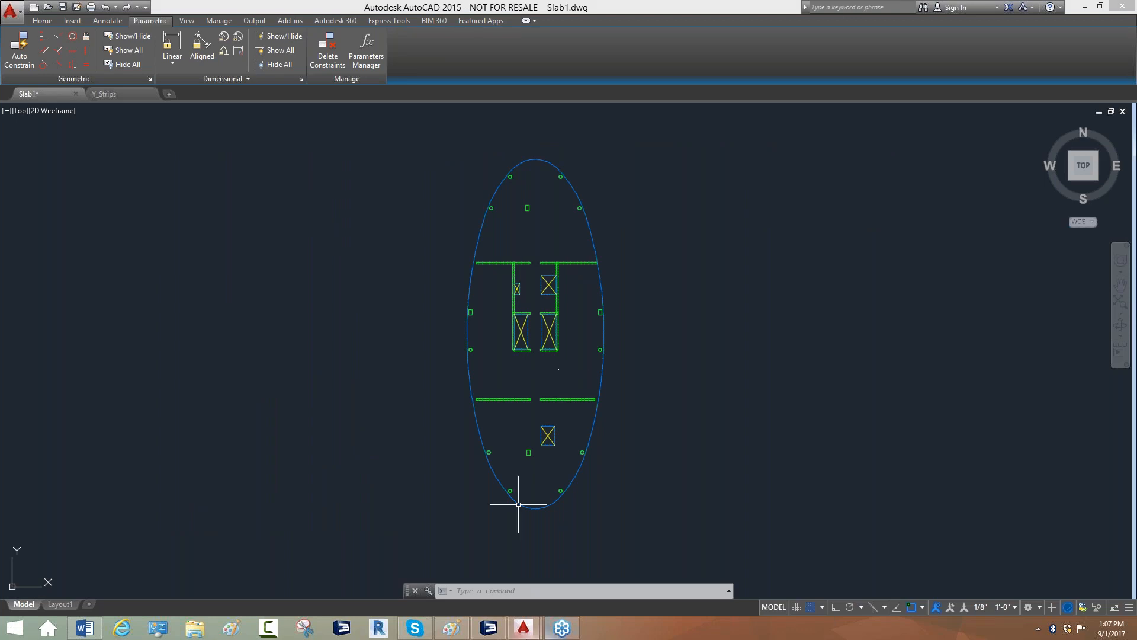
# - Switch to the ADAPT-Floor Pro model and inspect the Y-direction support lines by selecting them individually
pyautogui.click(488, 627)
pyautogui.moveTo(525, 147); pyautogui.dragTo(541, 146)
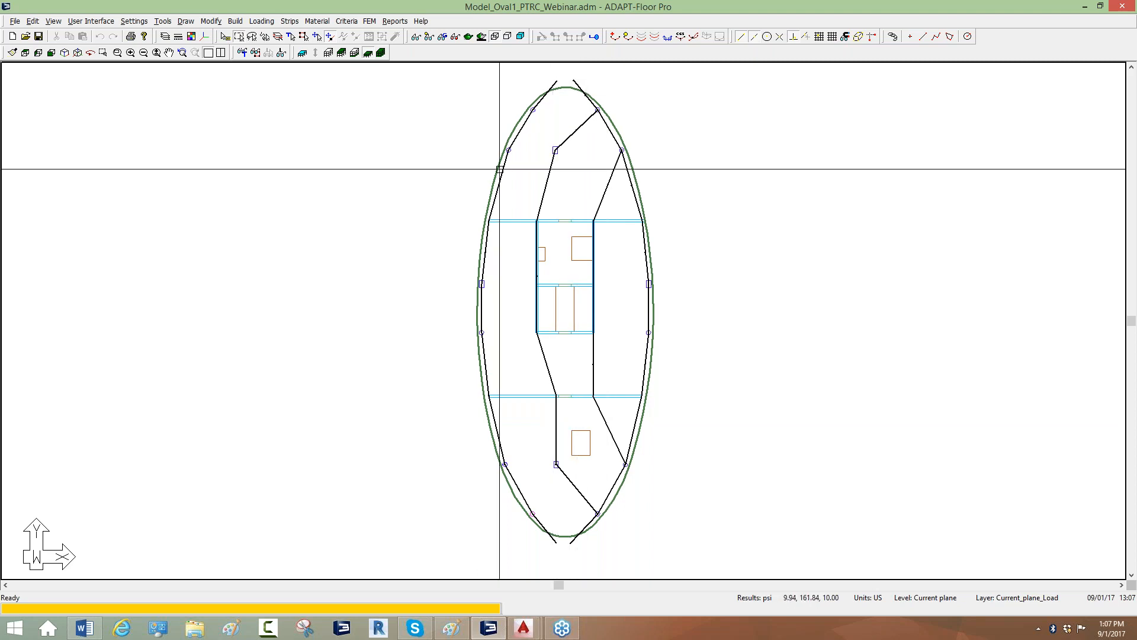
pyautogui.click(554, 86)
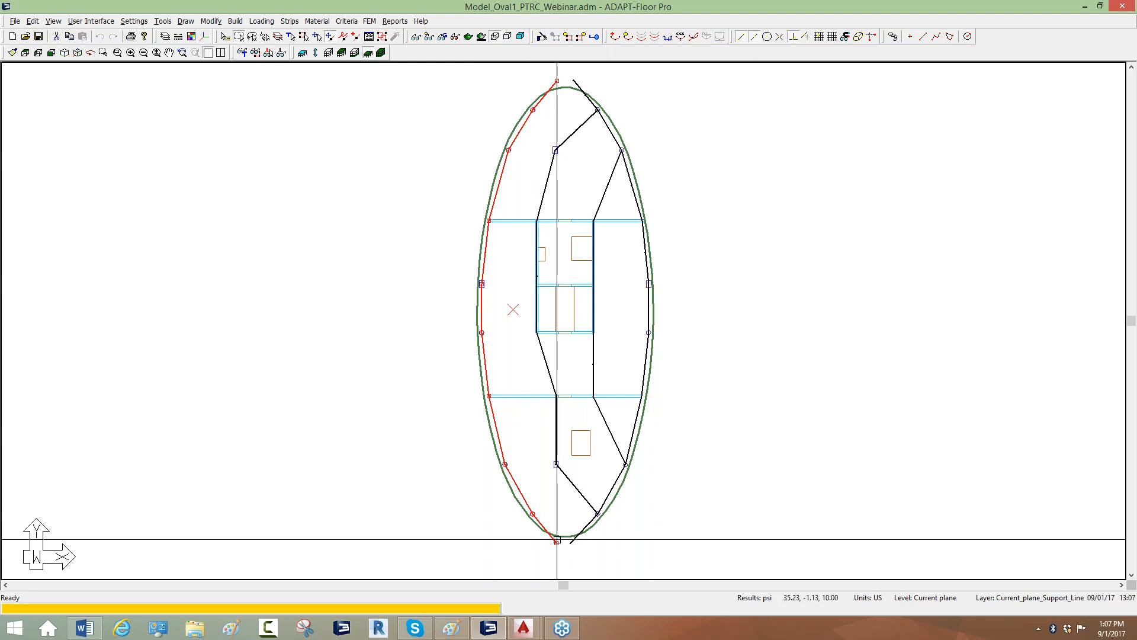
pyautogui.click(578, 79)
pyautogui.click(588, 106)
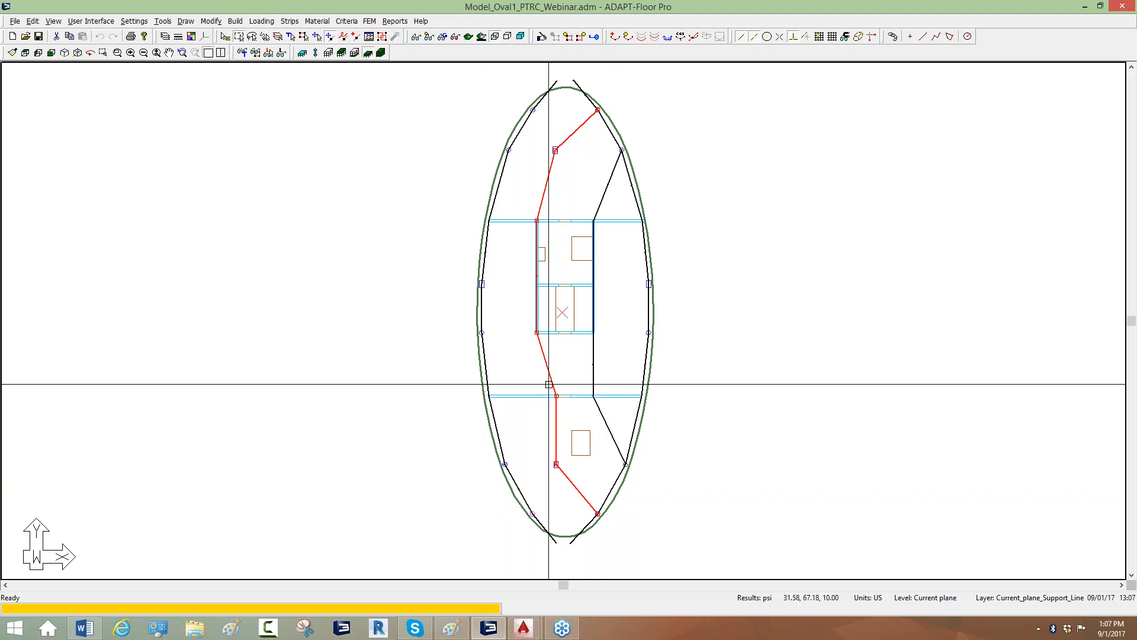
pyautogui.click(425, 404)
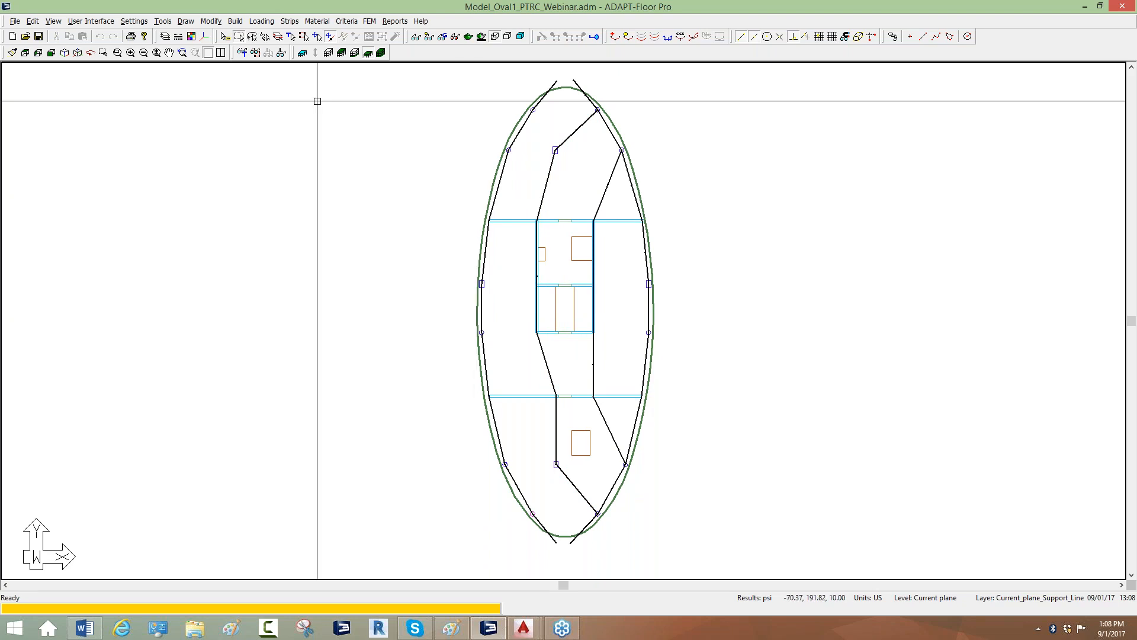
# - Generate the design sections automatically and hide the strips and support lines from the slab plan
pyautogui.click(290, 21)
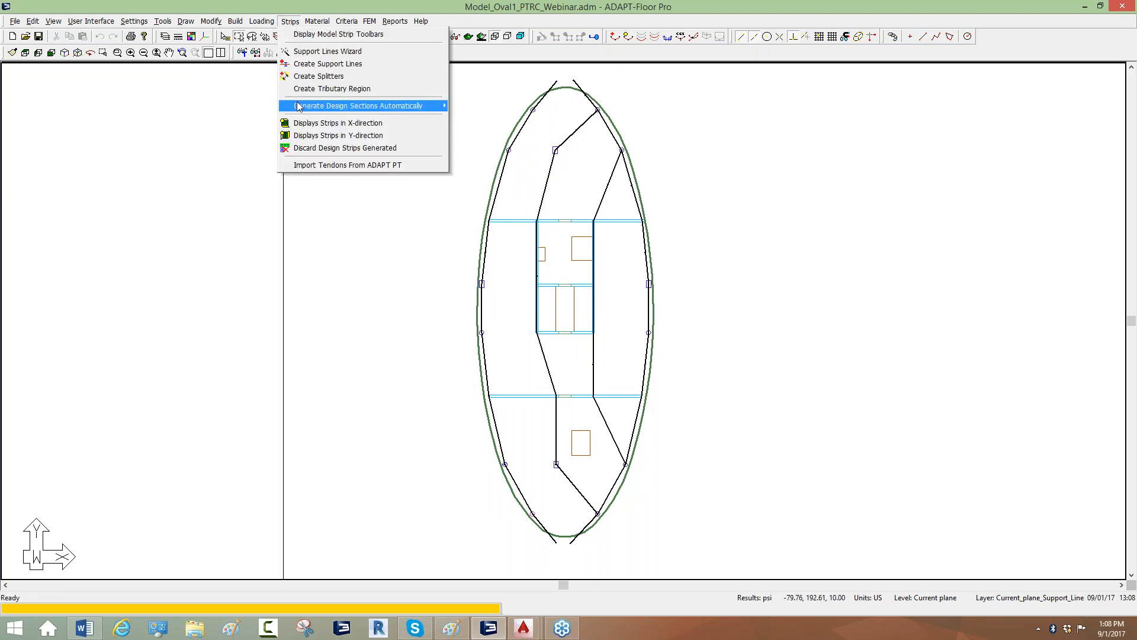
pyautogui.moveTo(385, 105)
pyautogui.click(457, 118)
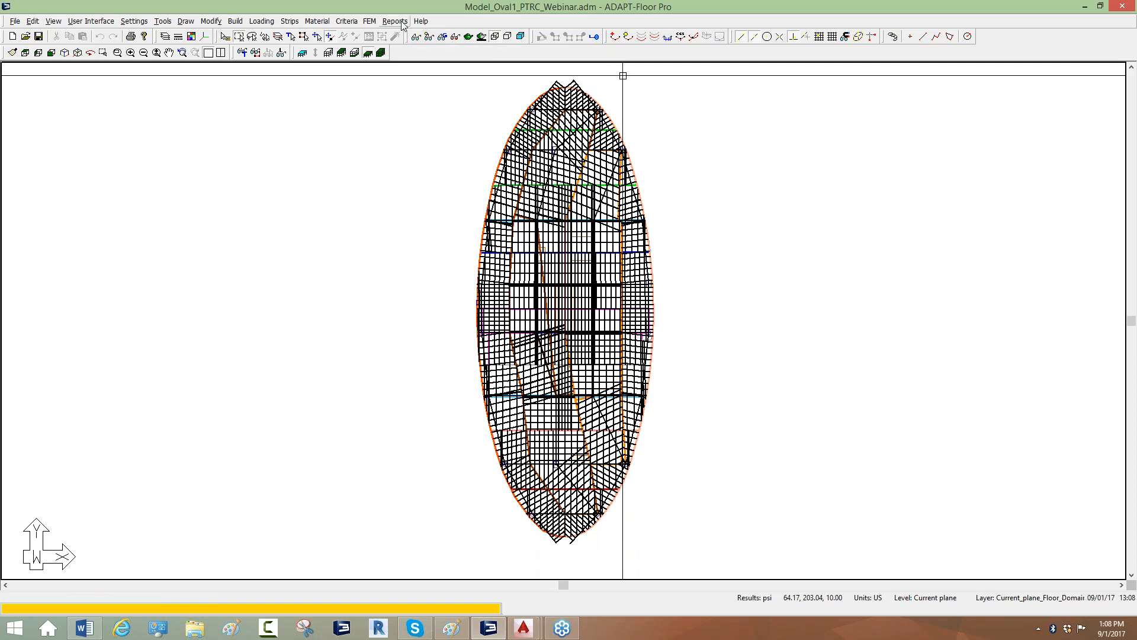
pyautogui.click(427, 37)
# - Create the graphical design plan report for the Y-direction design strips, leaving the user's comment blank
pyautogui.click(395, 21)
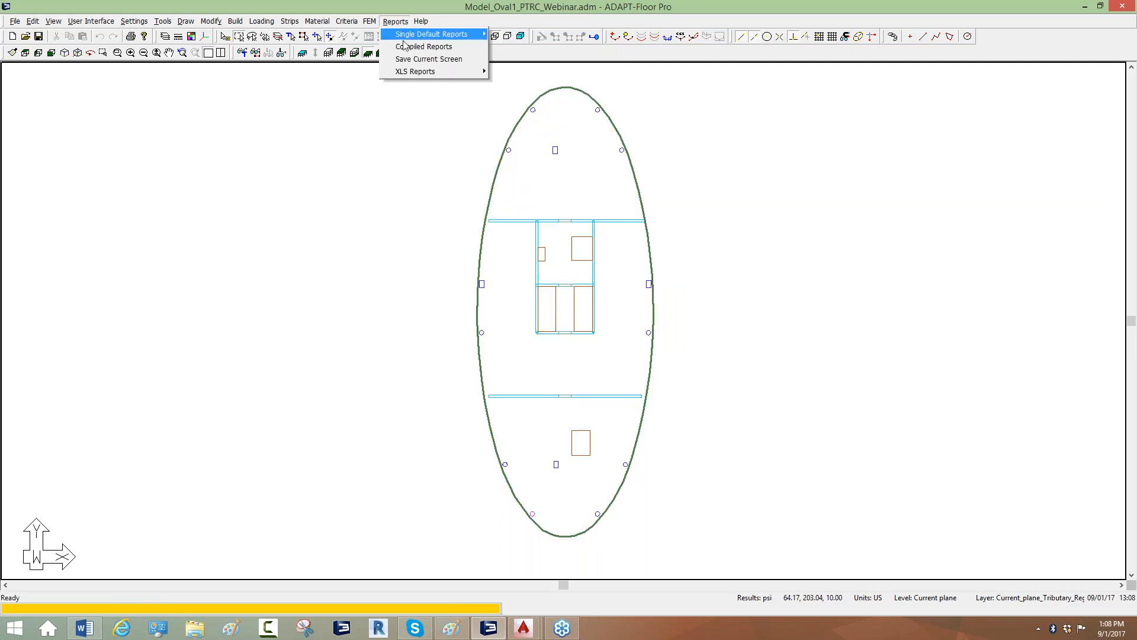
pyautogui.moveTo(430, 38)
pyautogui.moveTo(515, 60)
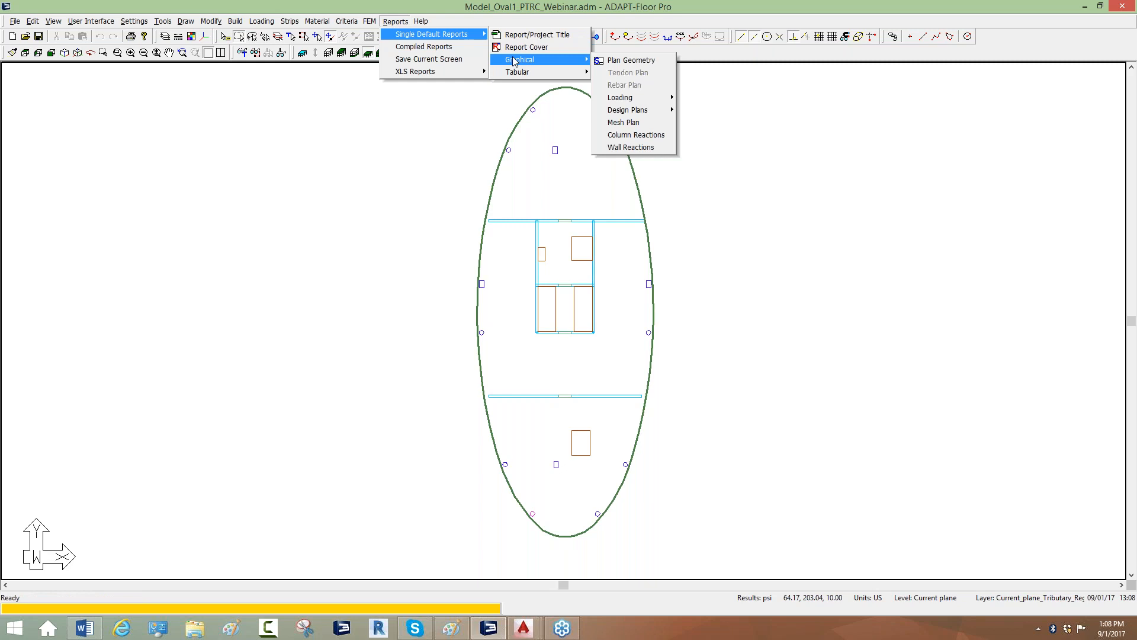
pyautogui.moveTo(634, 111)
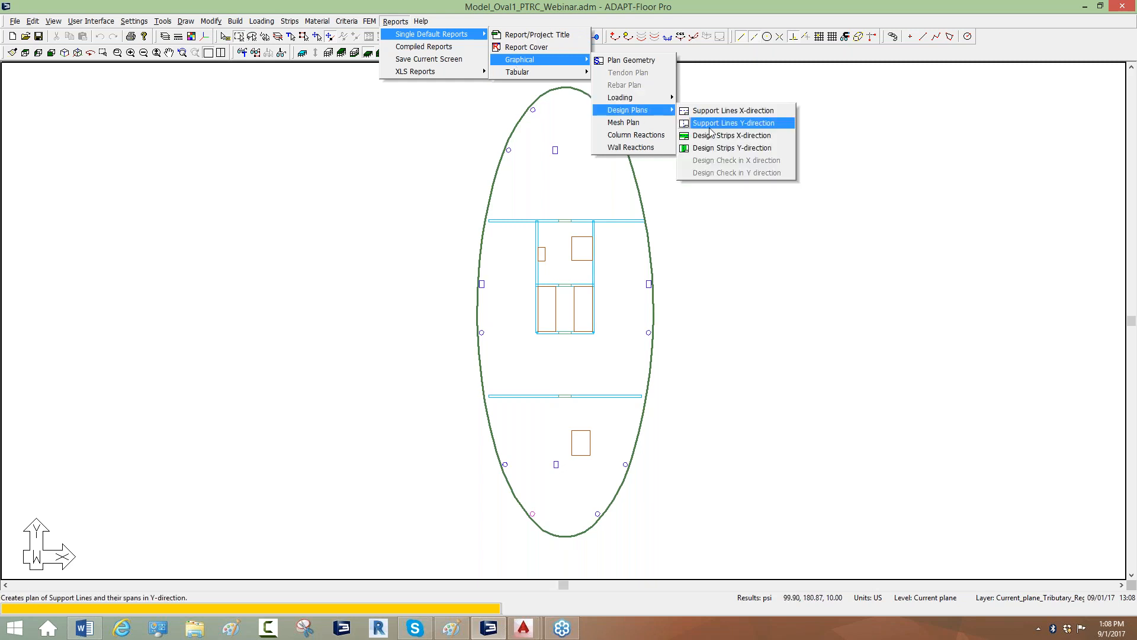
pyautogui.click(718, 146)
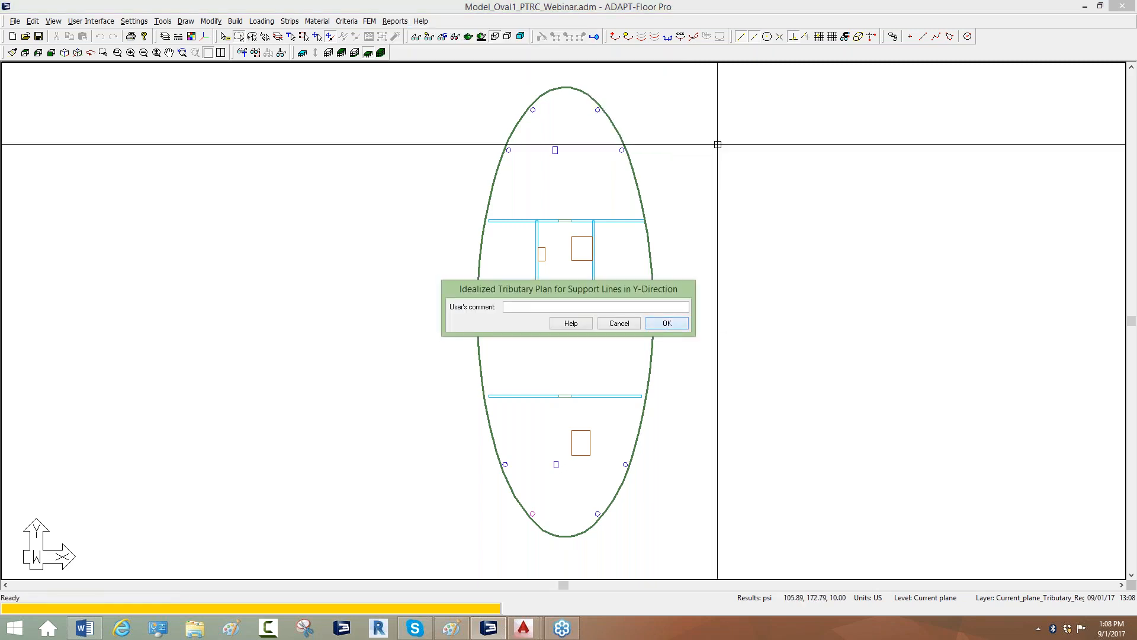
pyautogui.click(667, 322)
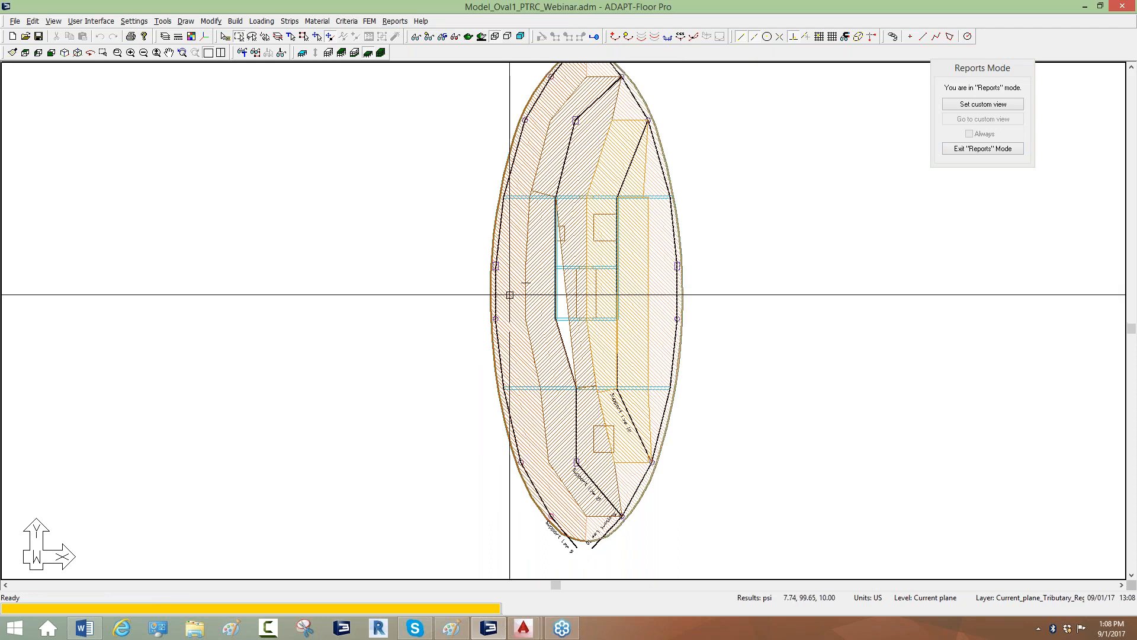
# - Select the outer left tributary region of the oval slab and view its full extent
pyautogui.click(512, 318)
pyautogui.scroll(-4, 513, 320)
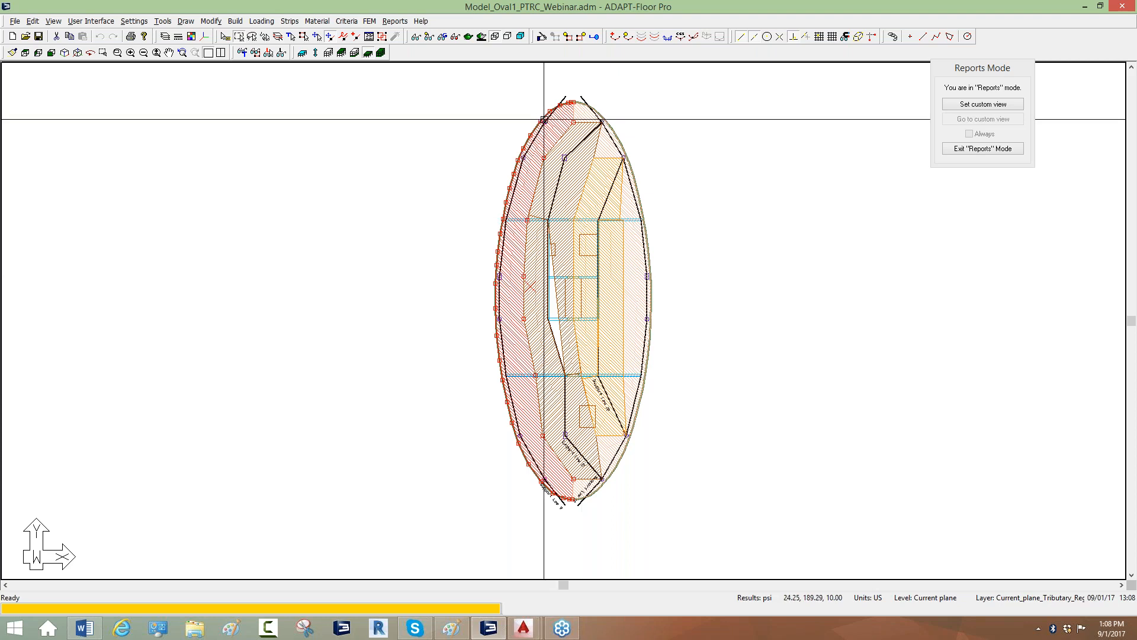
pyautogui.click(513, 105)
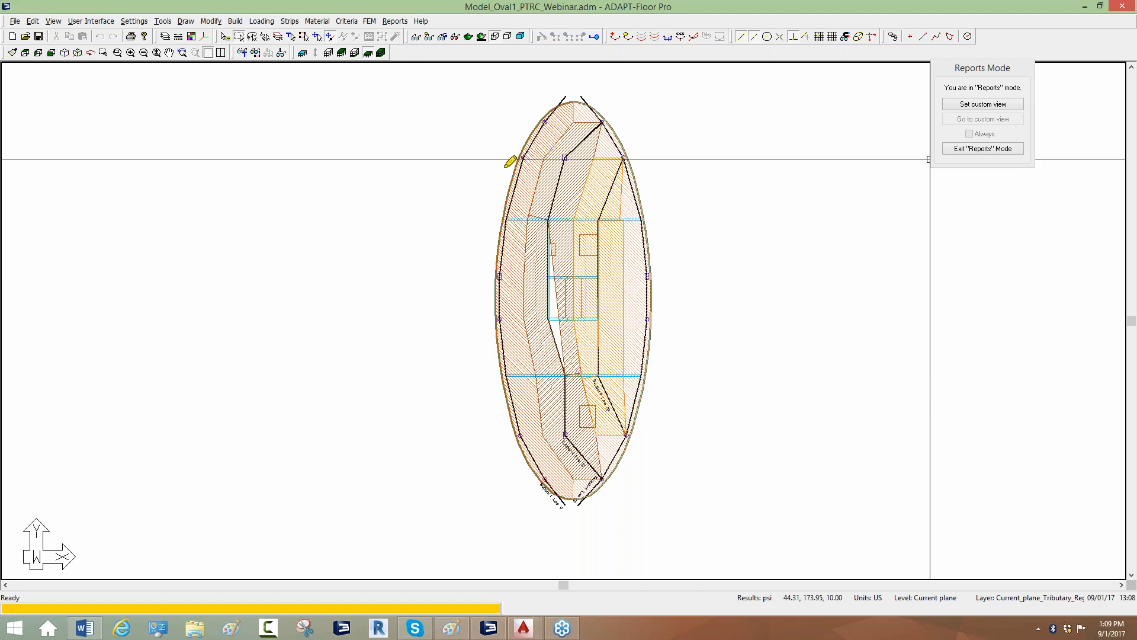
# - Highlight the left edge support line, draw a straightened version beside the slab, and divide it with tick marks at the supports
pyautogui.moveTo(563, 93)
pyautogui.mouseDown()
pyautogui.moveTo(513, 180)
pyautogui.moveTo(499, 249)
pyautogui.moveTo(478, 87)
pyautogui.moveTo(421, 102)
pyautogui.moveTo(431, 414)
pyautogui.moveTo(443, 505)
pyautogui.moveTo(468, 507)
pyautogui.mouseUp()
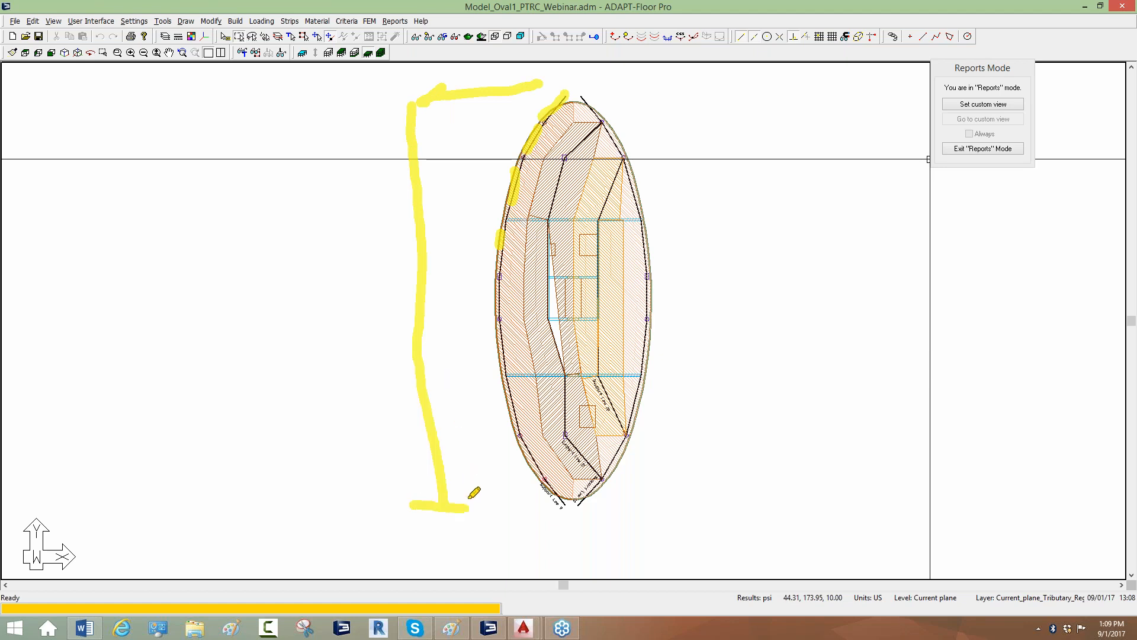
pyautogui.moveTo(413, 439); pyautogui.dragTo(428, 439)
pyautogui.moveTo(404, 384); pyautogui.dragTo(435, 384)
pyautogui.moveTo(399, 327); pyautogui.dragTo(431, 327)
pyautogui.moveTo(411, 267); pyautogui.dragTo(450, 266)
pyautogui.moveTo(406, 198); pyautogui.dragTo(439, 194)
pyautogui.moveTo(405, 139); pyautogui.dragTo(419, 137)
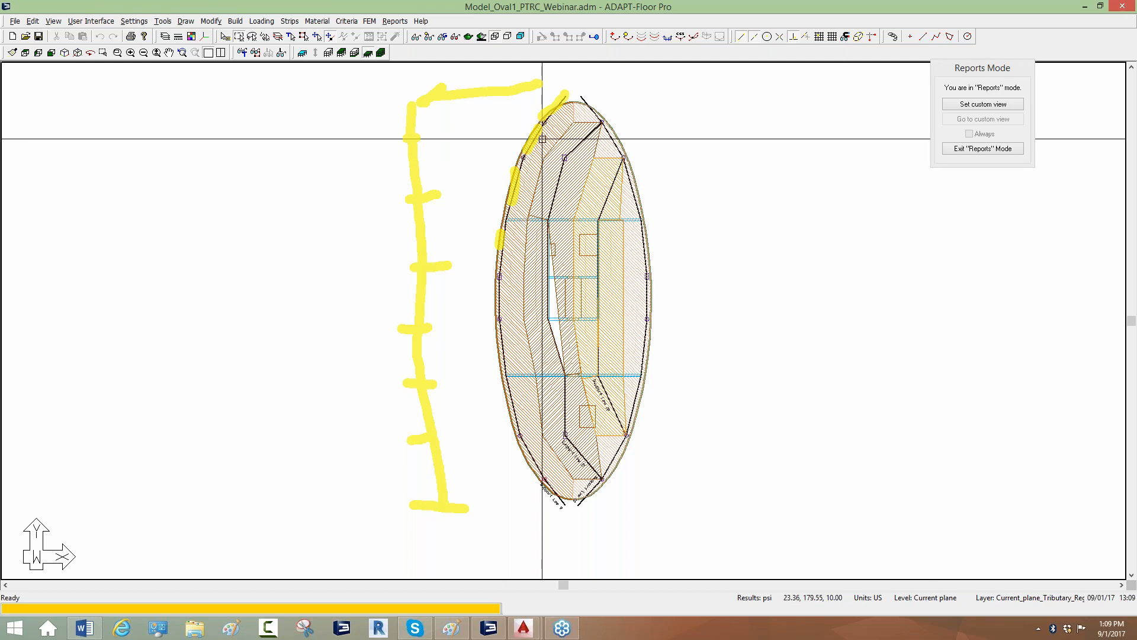
# - Switch to the Y_Strips.dwg drawing in AutoCAD and clear the pen annotations
pyautogui.moveTo(523, 627)
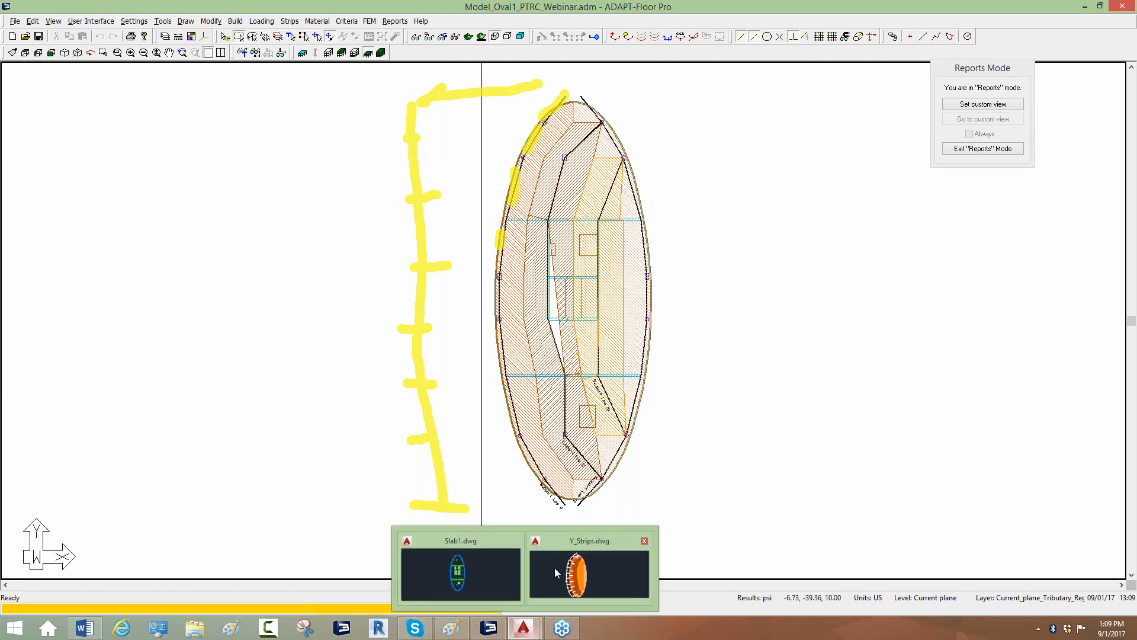
pyautogui.click(587, 572)
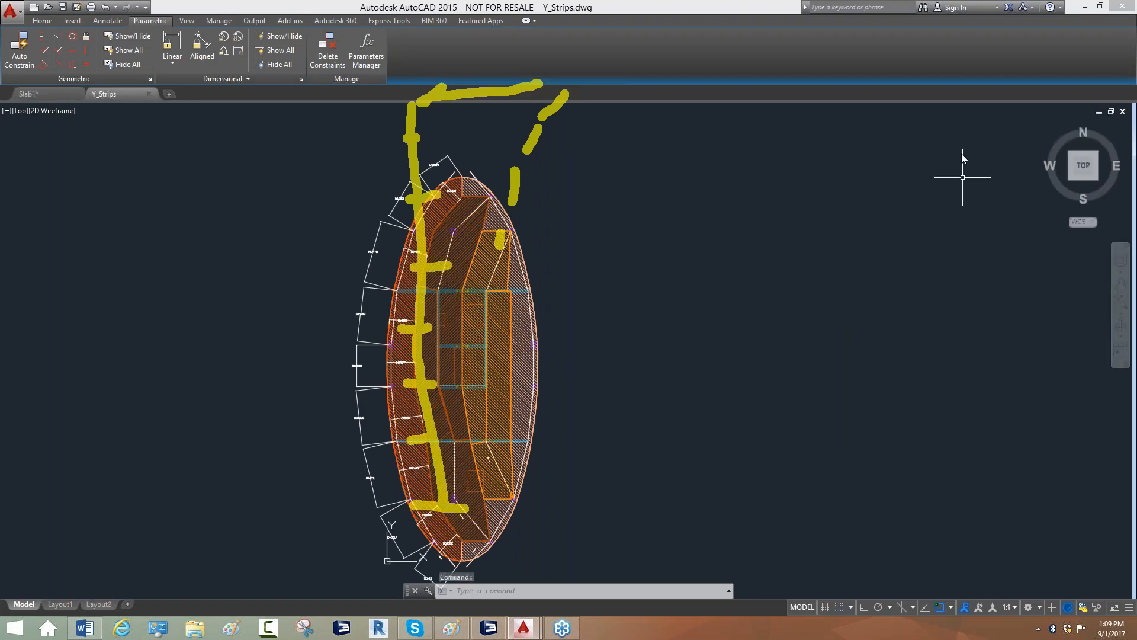
pyautogui.click(976, 231)
# - Examine the length and tributary width dimensions of the end span at the upper tip of the left edge strip
pyautogui.scroll(3, 736, 350)
pyautogui.scroll(-3, 647, 246)
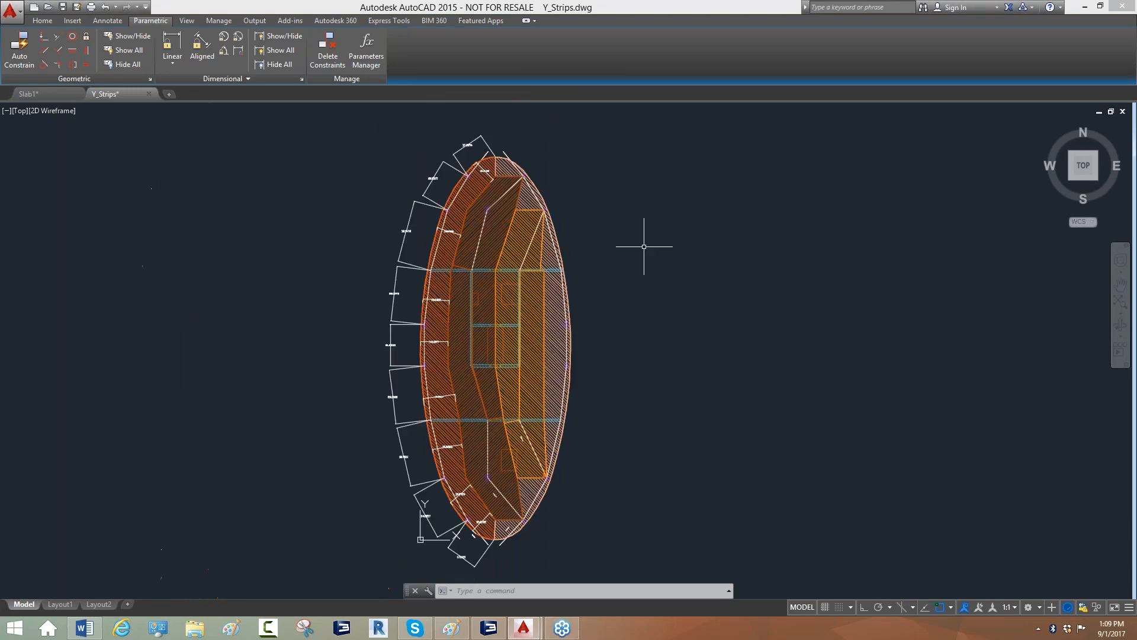
pyautogui.scroll(5, 658, 244)
pyautogui.press('Escape')
pyautogui.scroll(2, 658, 244)
pyautogui.moveTo(434, 289); pyautogui.dragTo(848, 274)
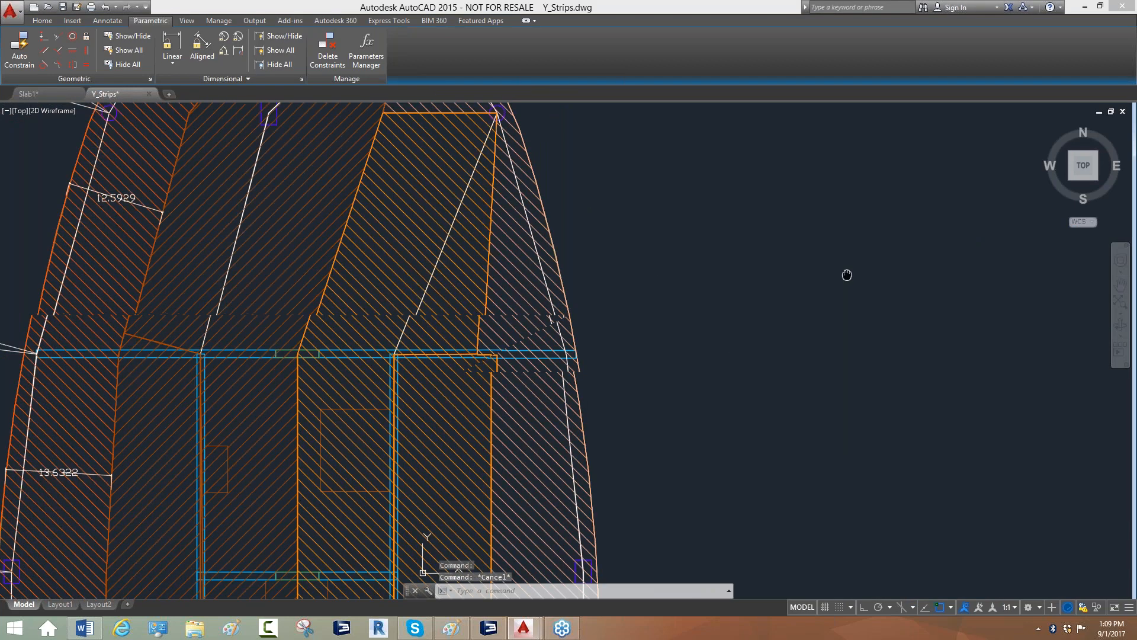
pyautogui.moveTo(389, 237); pyautogui.dragTo(685, 343)
pyautogui.moveTo(385, 317); pyautogui.dragTo(459, 408)
pyautogui.moveTo(503, 258); pyautogui.dragTo(492, 357)
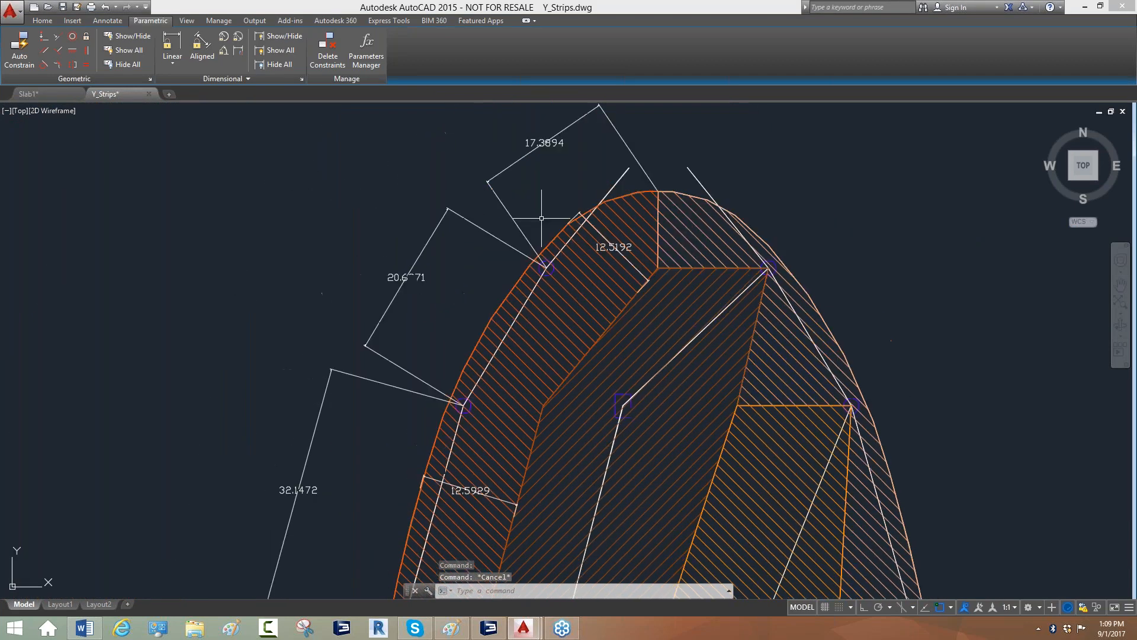
pyautogui.moveTo(548, 171); pyautogui.dragTo(546, 205)
pyautogui.scroll(5, 546, 189)
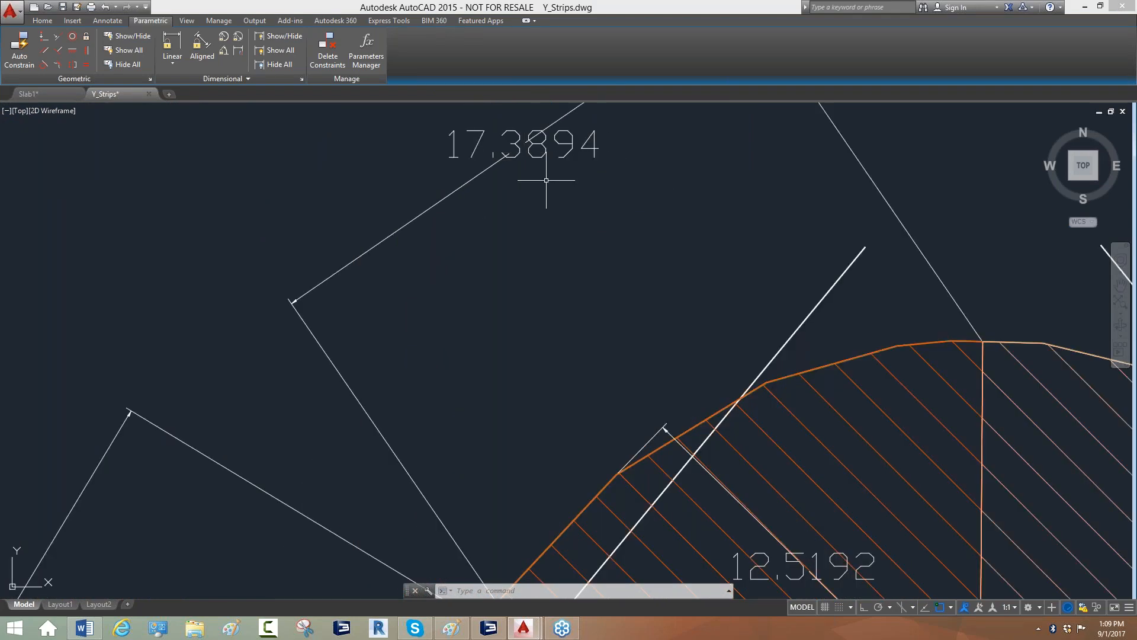
pyautogui.scroll(-5, 541, 184)
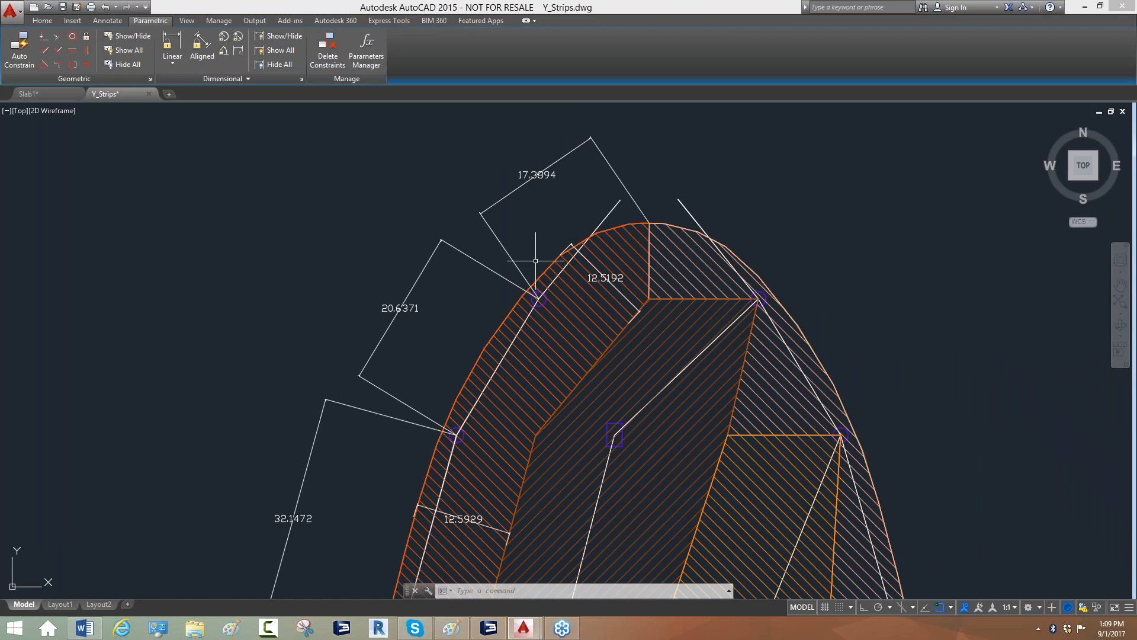
# - Examine the span lengths and tributary widths of the successive spans down the left edge strip
pyautogui.moveTo(532, 253); pyautogui.dragTo(522, 190)
pyautogui.scroll(-2, 515, 119)
pyautogui.scroll(4, 515, 132)
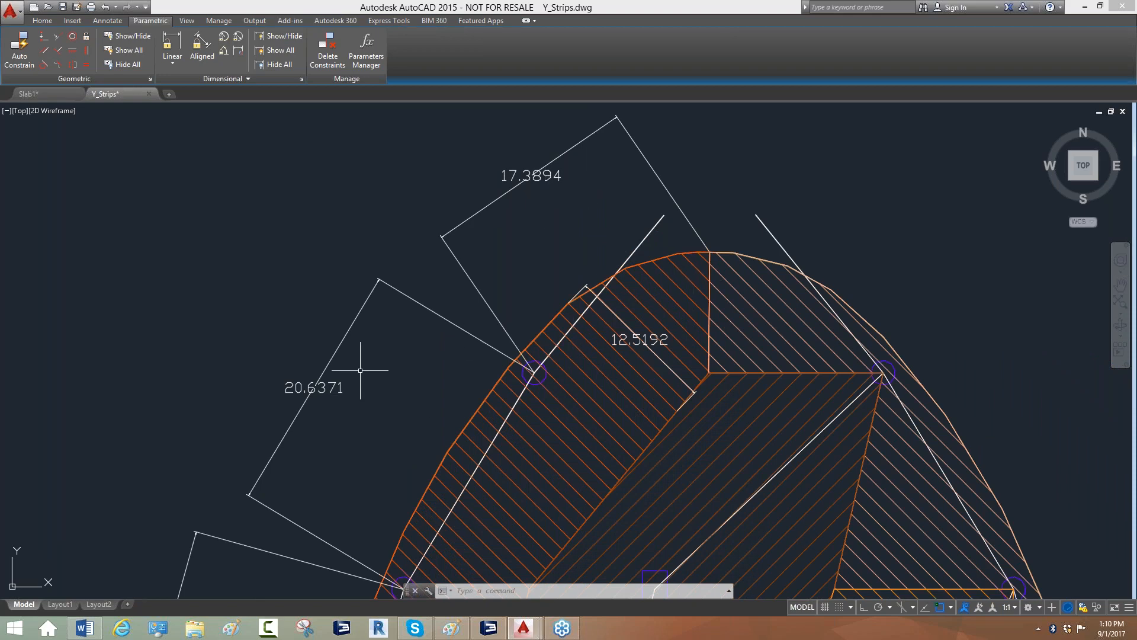
pyautogui.scroll(-4, 360, 370)
pyautogui.scroll(3, 542, 344)
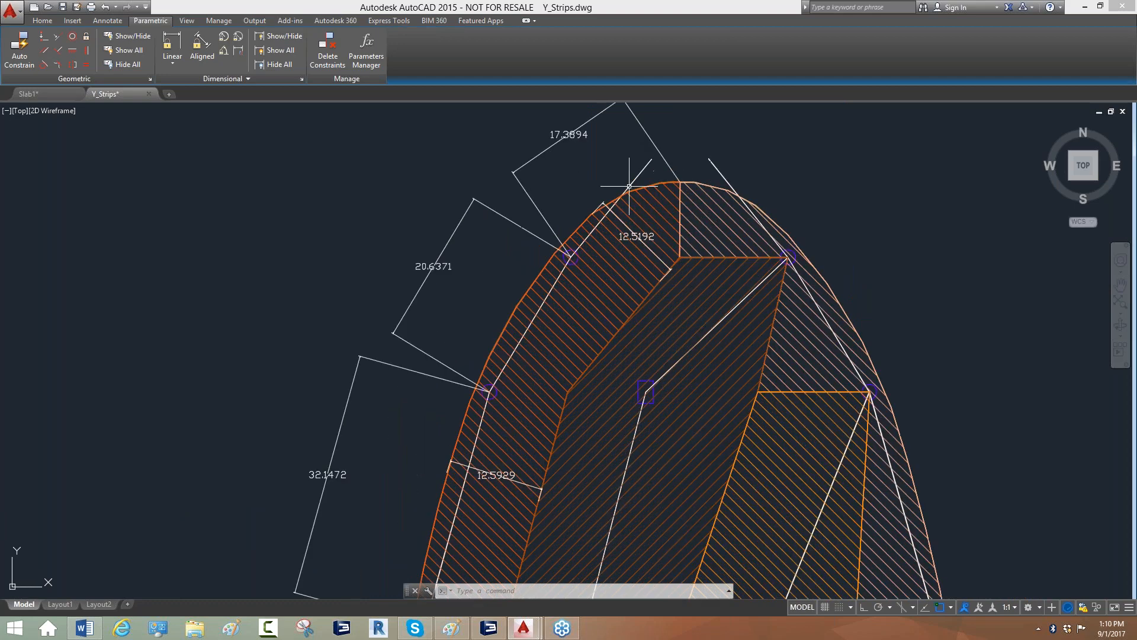
pyautogui.moveTo(558, 420); pyautogui.dragTo(572, 304)
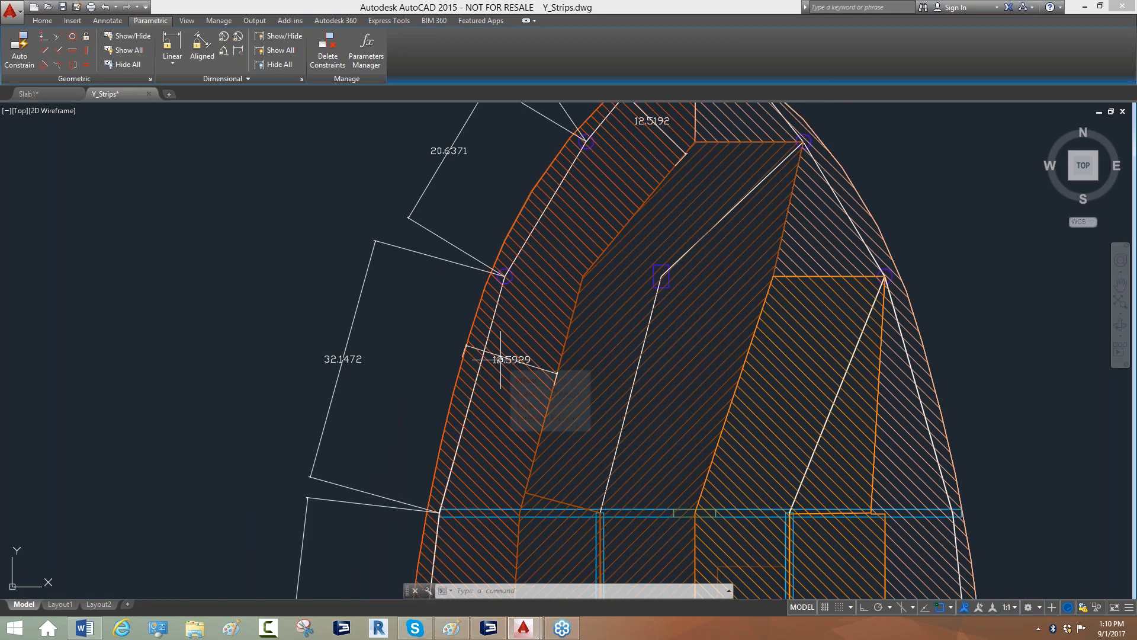
pyautogui.moveTo(496, 353); pyautogui.dragTo(512, 229)
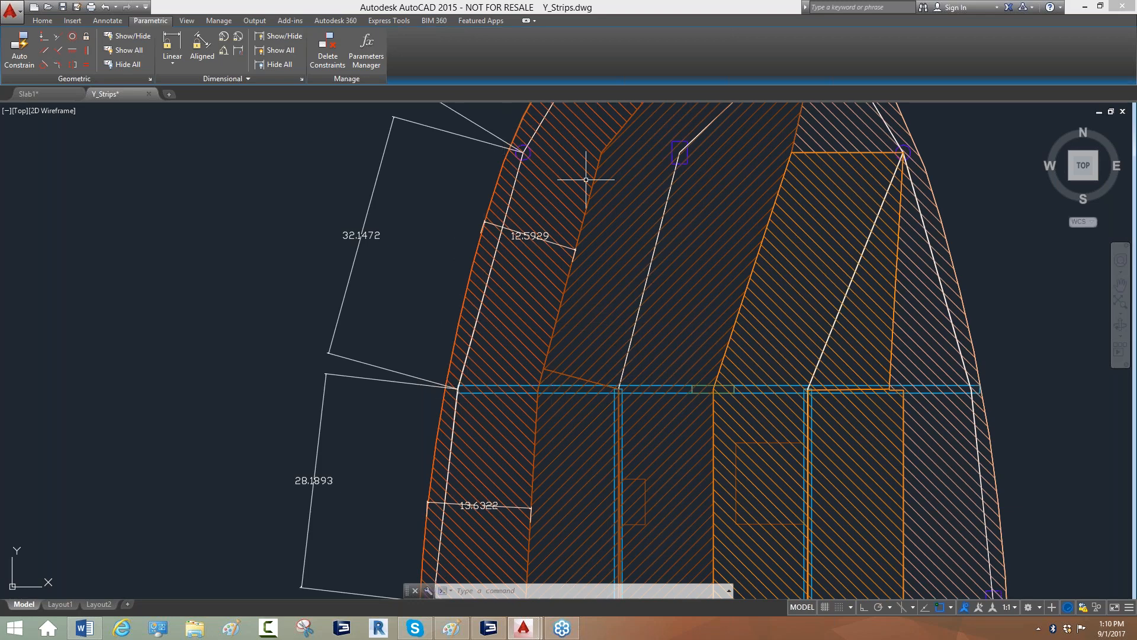
# - Examine the remaining span lengths and tributary widths of the left edge strip down to the slab's lower tip
pyautogui.moveTo(495, 406); pyautogui.dragTo(505, 196)
pyautogui.scroll(-4, 462, 159)
pyautogui.moveTo(487, 363); pyautogui.dragTo(457, 333)
pyautogui.scroll(2, 459, 358)
pyautogui.scroll(2, 428, 302)
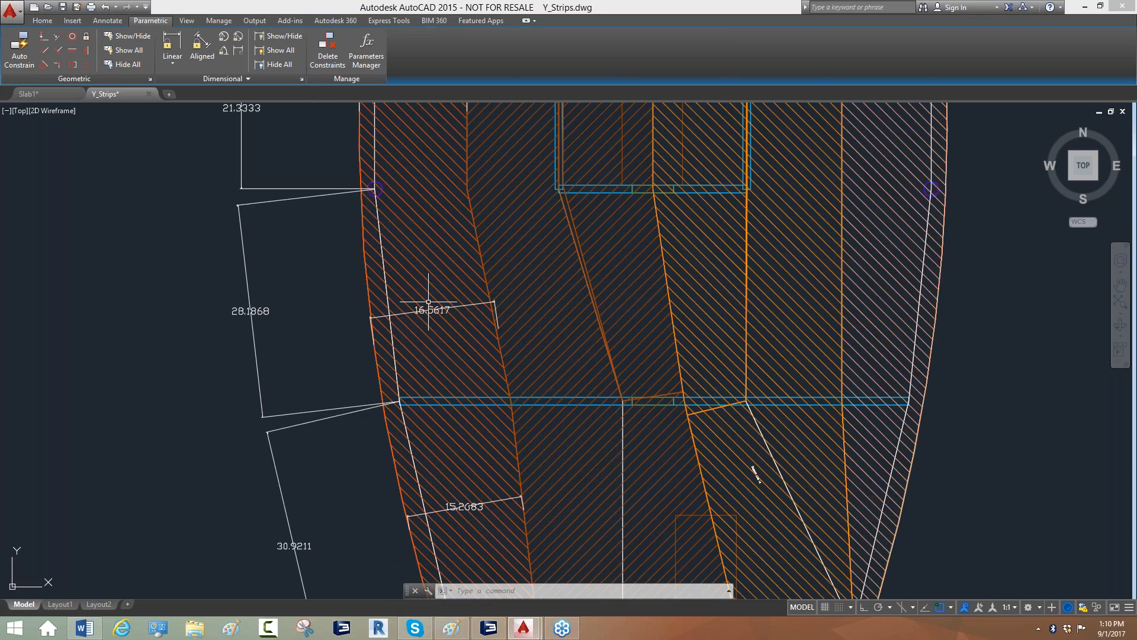
pyautogui.scroll(-4, 435, 326)
pyautogui.scroll(4, 465, 417)
pyautogui.moveTo(465, 417)
pyautogui.mouseDown()
pyautogui.moveTo(493, 348)
pyautogui.moveTo(483, 276)
pyautogui.mouseUp()
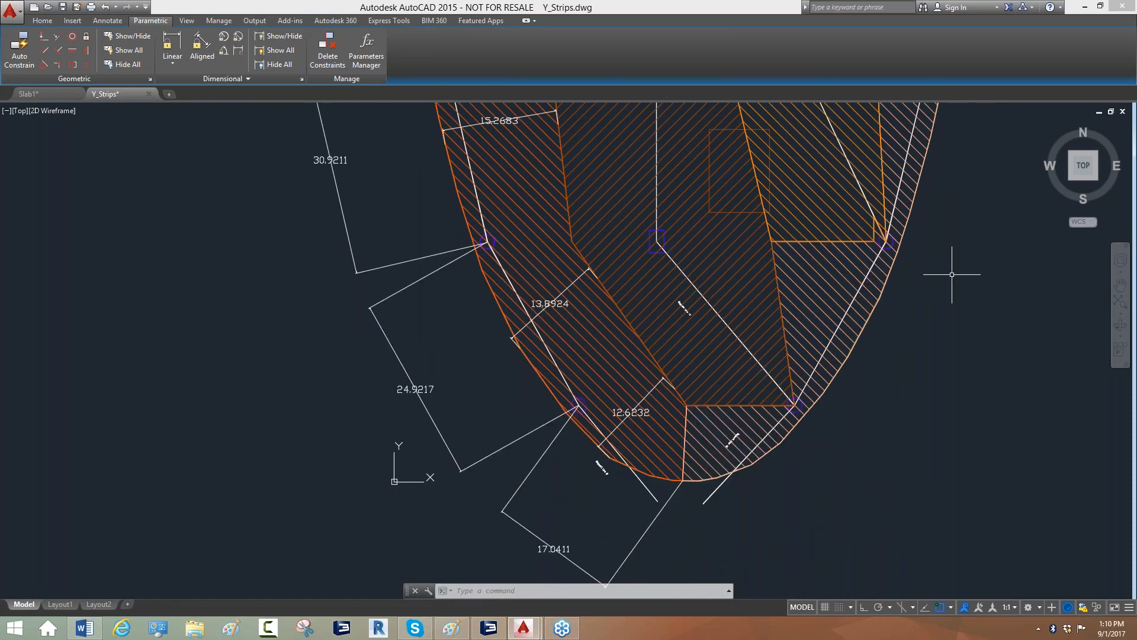
# - Highlight in yellow the outline of the tributary panel beside the 24.9217 span and its inner boundary near the slab's lower end
pyautogui.click(963, 167)
pyautogui.click(964, 195)
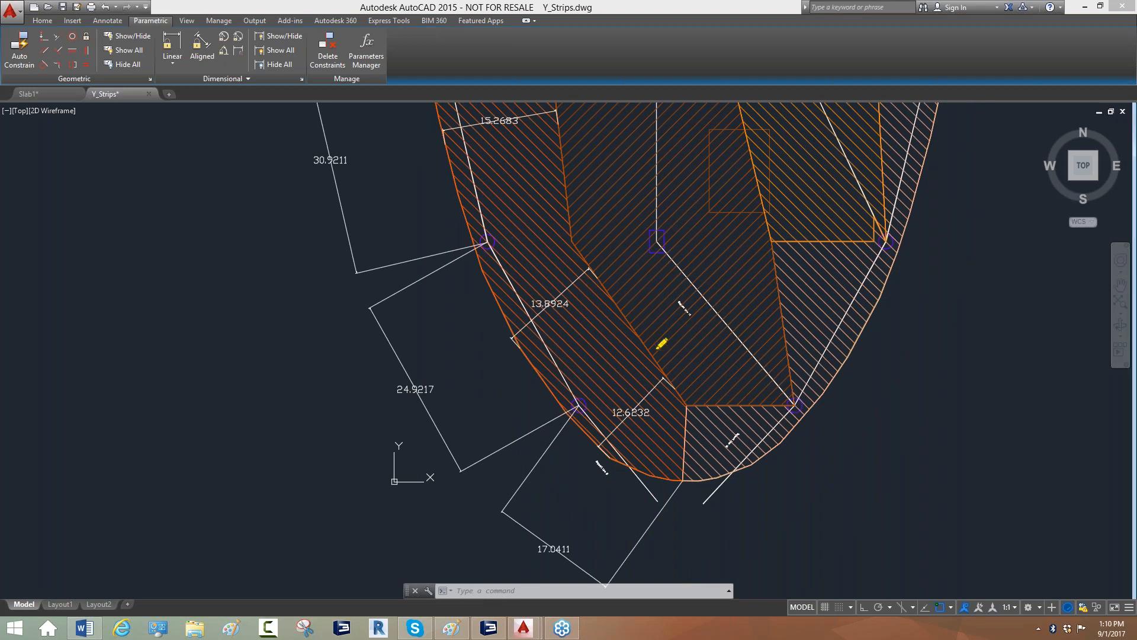
pyautogui.click(569, 238)
pyautogui.moveTo(690, 404)
pyautogui.mouseDown()
pyautogui.moveTo(646, 279)
pyautogui.moveTo(626, 176)
pyautogui.moveTo(591, 126)
pyautogui.moveTo(557, 108)
pyautogui.mouseUp()
pyautogui.moveTo(621, 178)
pyautogui.mouseDown()
pyautogui.moveTo(495, 243)
pyautogui.moveTo(496, 313)
pyautogui.moveTo(562, 406)
pyautogui.moveTo(662, 355)
pyautogui.mouseUp()
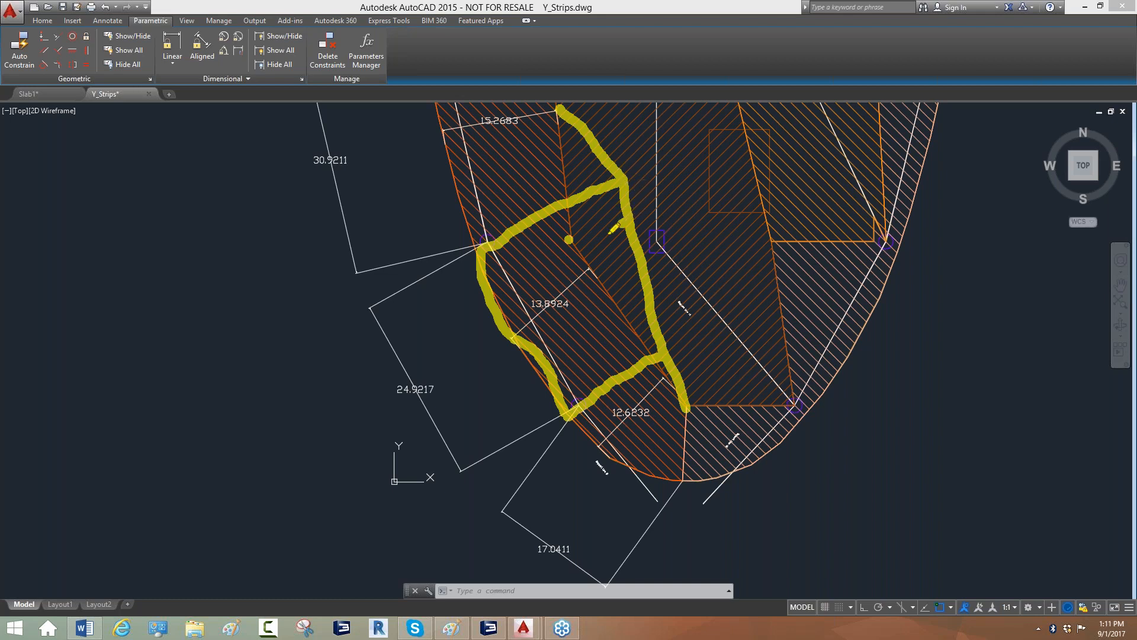
# - Draw three transverse lines across the highlighted panel and a stepped line along its inner boundary
pyautogui.moveTo(625, 220); pyautogui.dragTo(503, 313)
pyautogui.moveTo(627, 281); pyautogui.dragTo(541, 340)
pyautogui.moveTo(636, 317); pyautogui.dragTo(558, 386)
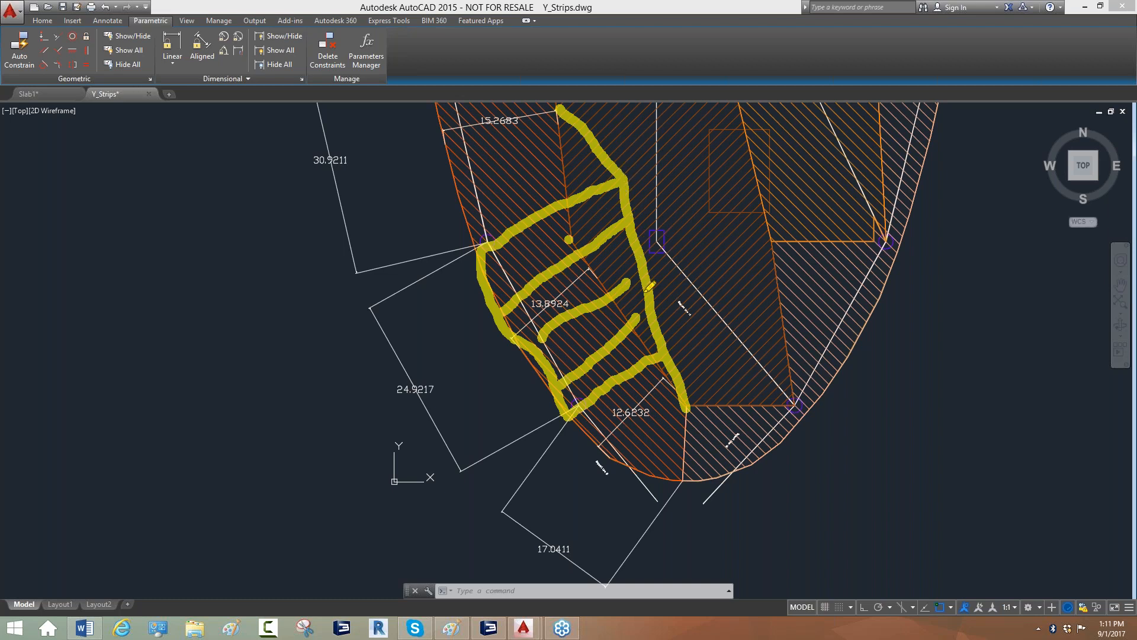
pyautogui.moveTo(658, 354)
pyautogui.mouseDown()
pyautogui.moveTo(623, 325)
pyautogui.moveTo(650, 304)
pyautogui.moveTo(624, 273)
pyautogui.moveTo(629, 228)
pyautogui.moveTo(615, 185)
pyautogui.mouseUp()
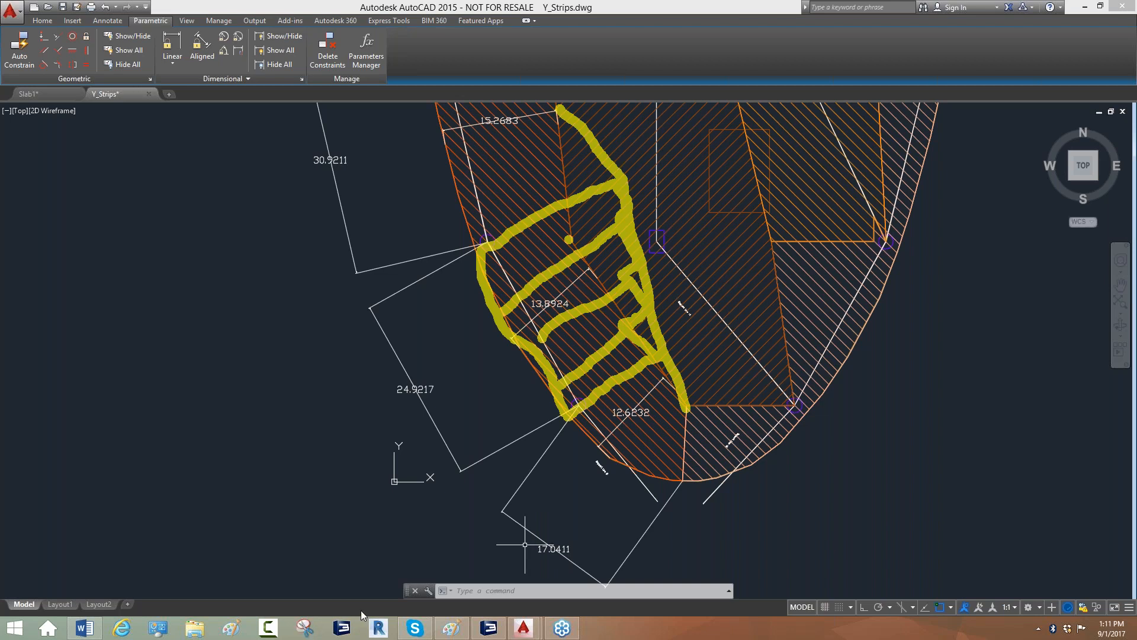
# - Switch to ADAPT-Floor Pro, erase all pen drawings, close the model without saving, and return to the desktop
pyautogui.click(499, 633)
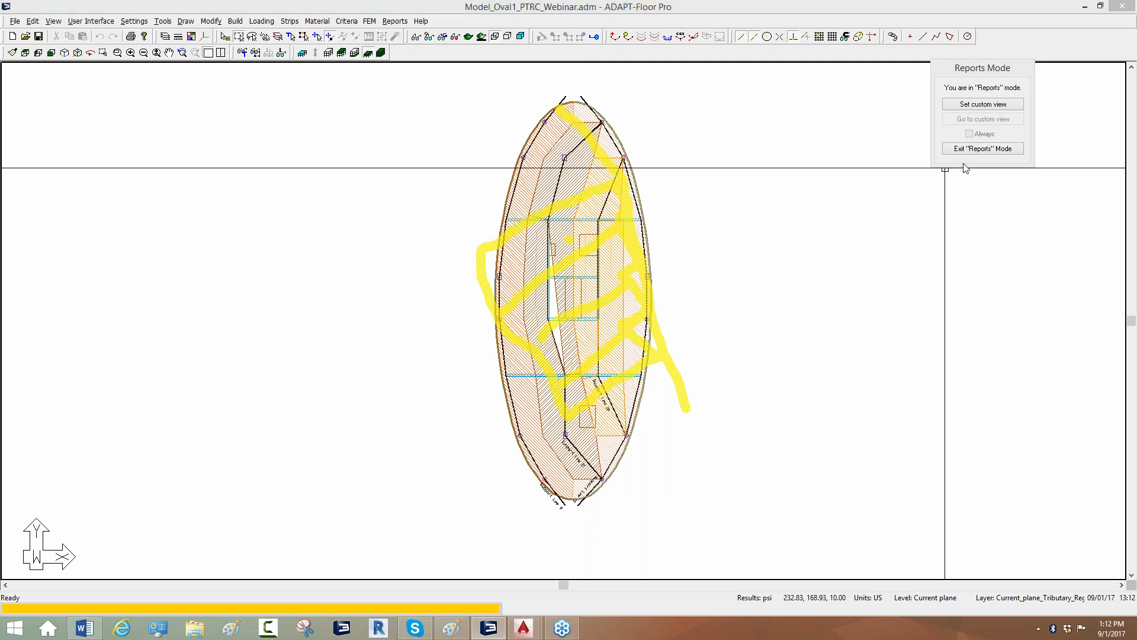
pyautogui.click(973, 229)
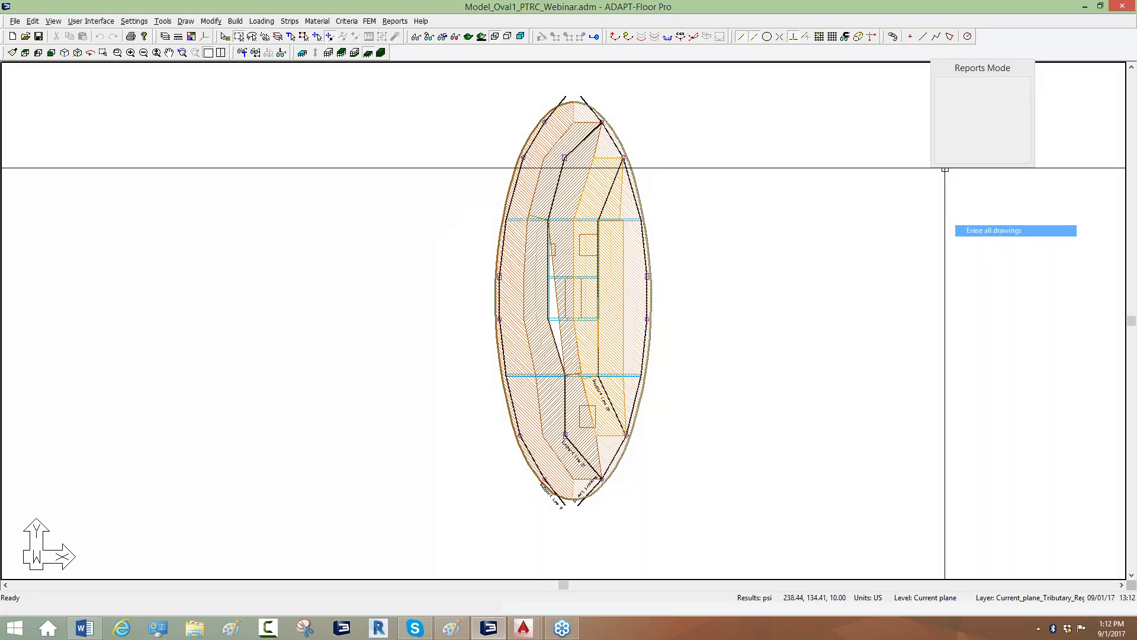
pyautogui.click(1109, 7)
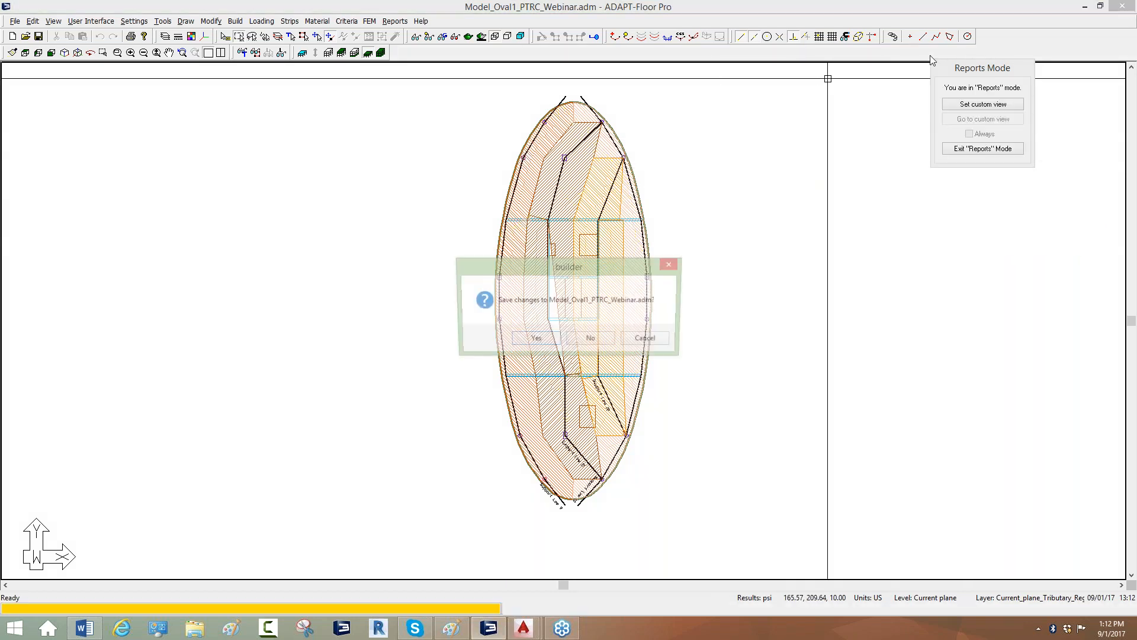
pyautogui.click(604, 339)
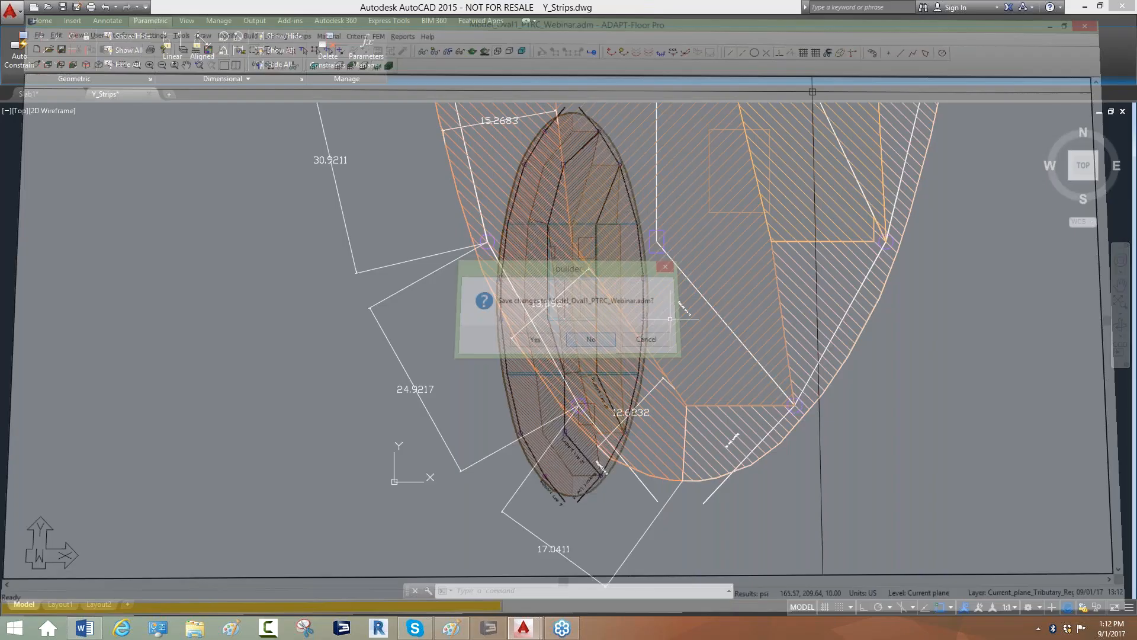
pyautogui.click(1084, 8)
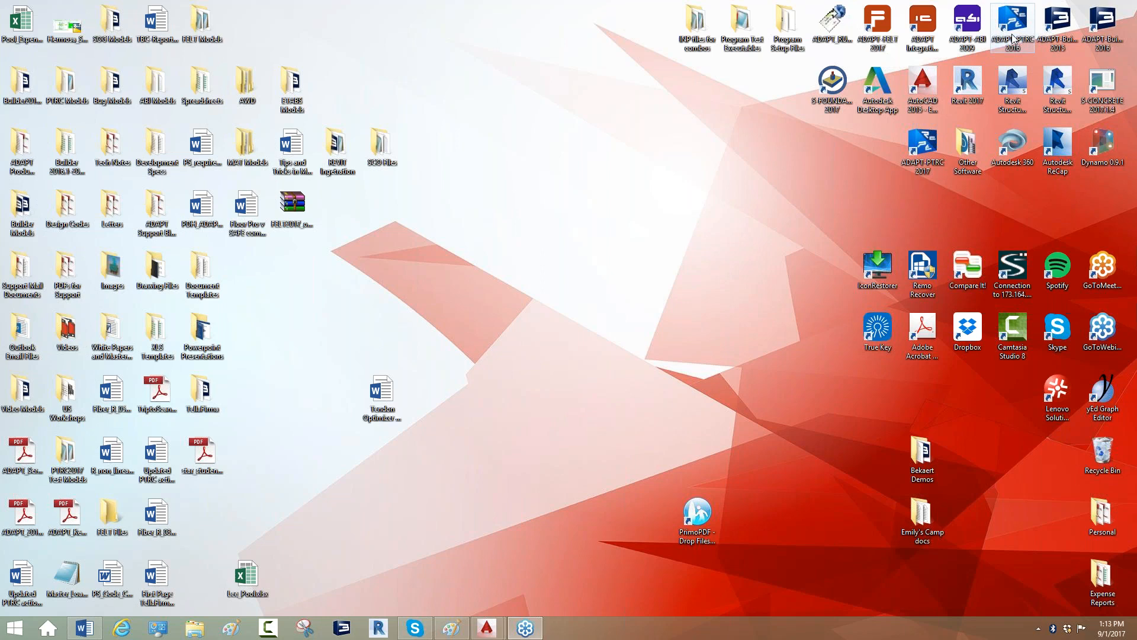
# - Launch ADAPT-PT/RC 2016 in Post-Tensioned mode and start a new input model
pyautogui.doubleClick(1013, 37)
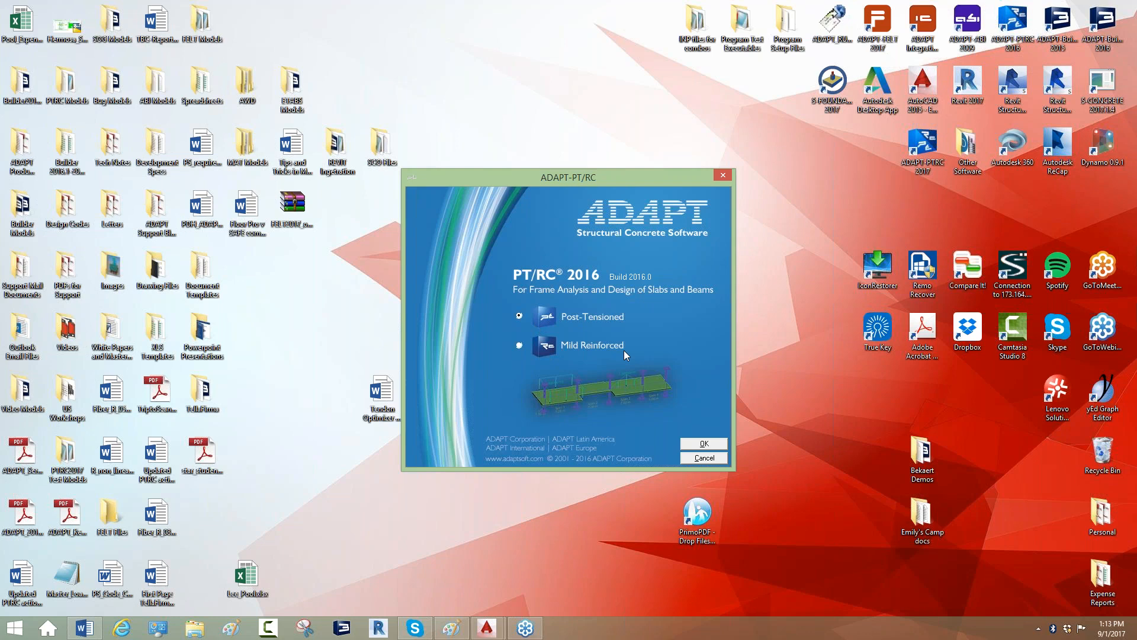
pyautogui.click(696, 445)
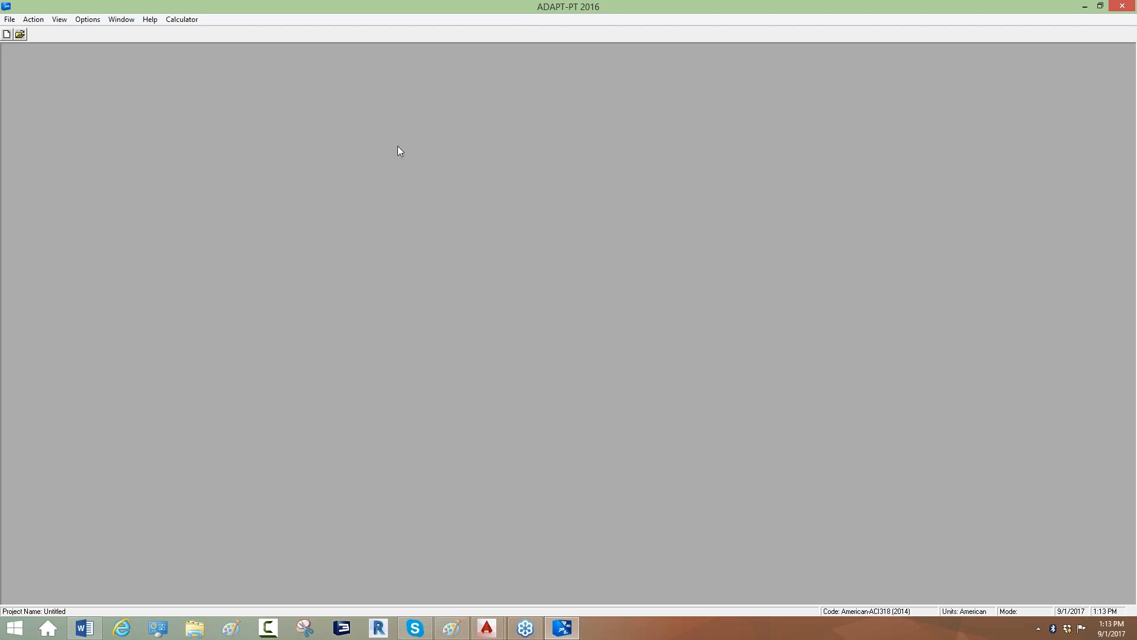
pyautogui.click(7, 34)
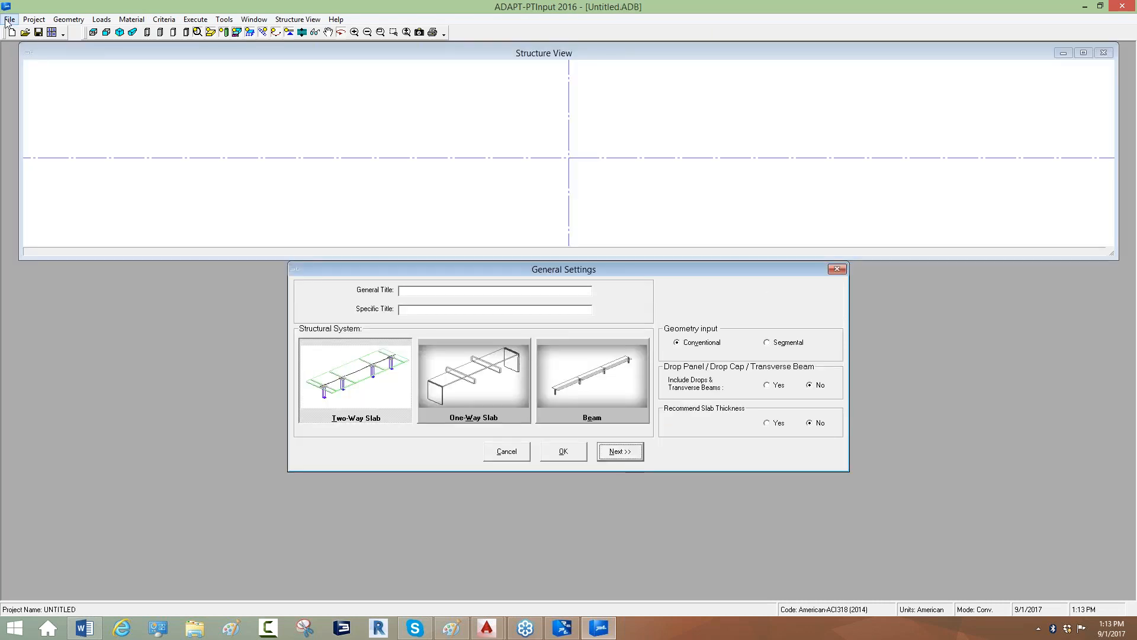
# - Save the new model as Model2 in the Two-Way_PT_PTRC_2017 folder under Builder Models\Webinars
pyautogui.click(8, 20)
pyautogui.click(35, 89)
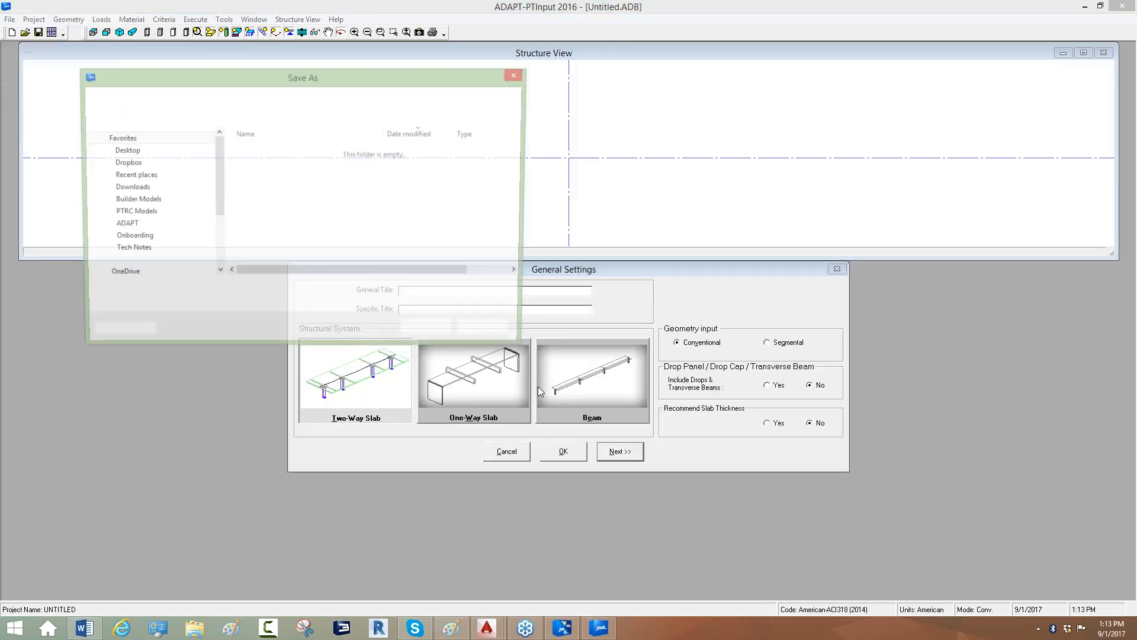
pyautogui.click(122, 152)
pyautogui.click(134, 200)
pyautogui.click(371, 225)
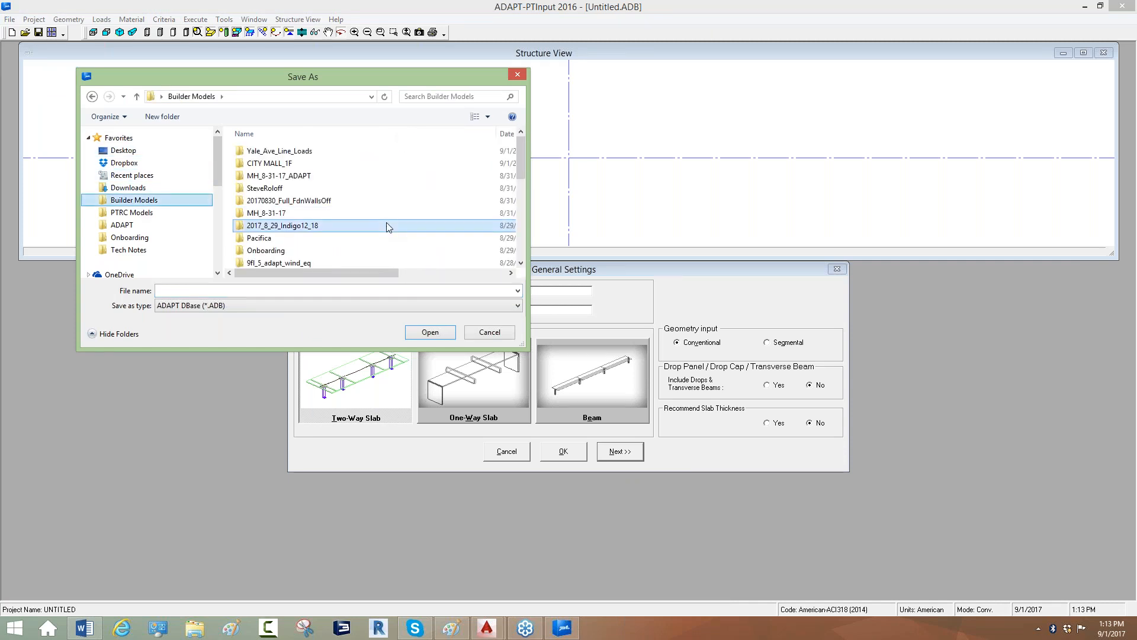
pyautogui.moveTo(521, 156); pyautogui.dragTo(521, 187)
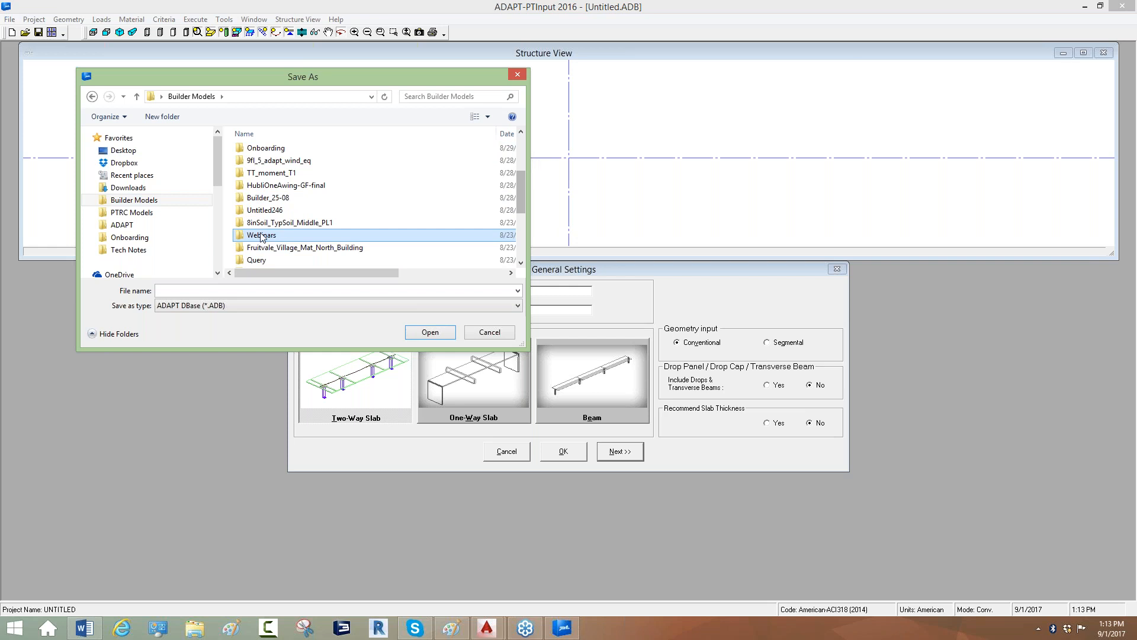
pyautogui.doubleClick(268, 216)
pyautogui.doubleClick(279, 151)
pyautogui.click(271, 291)
pyautogui.write('Model2')
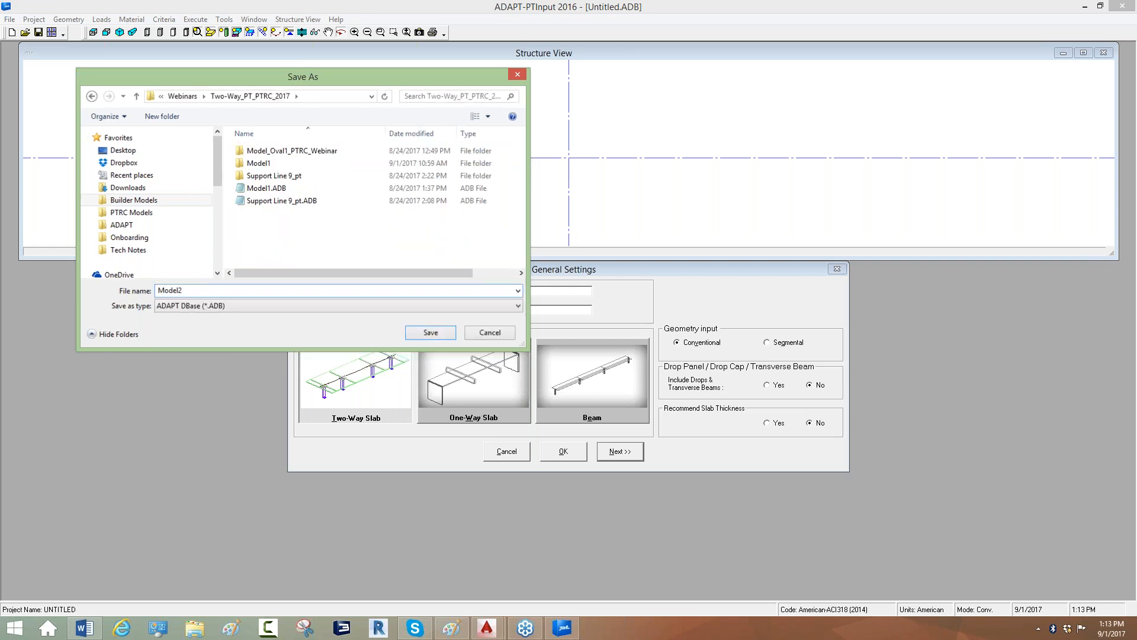
pyautogui.press('Return')
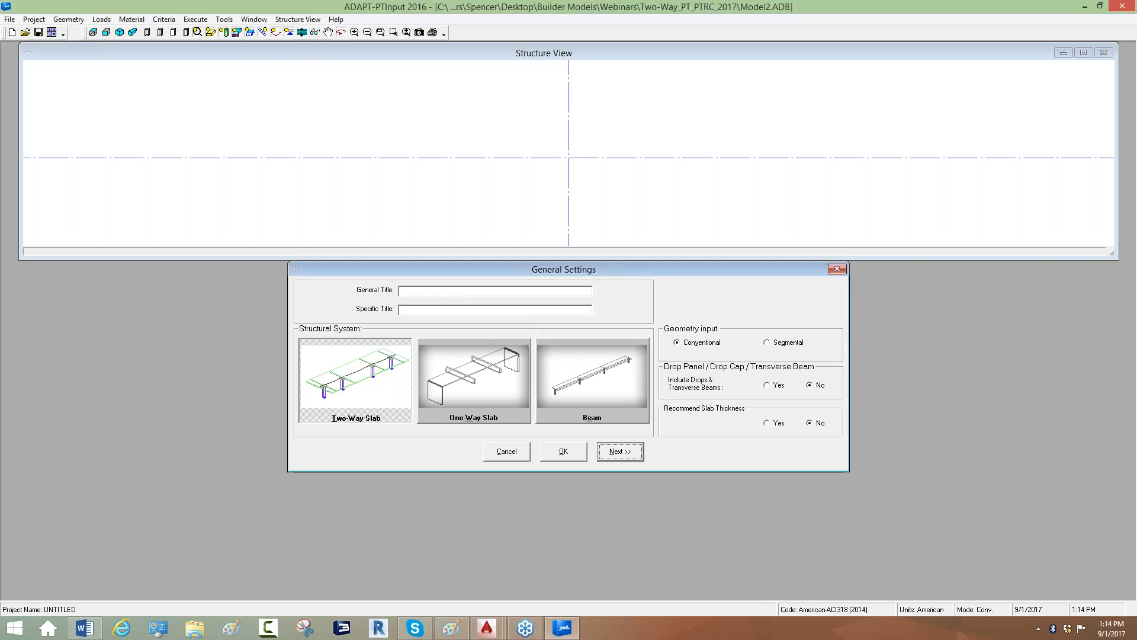
# - Choose the Two-Way Slab structural system and set the inclusion of drops and transverse beams to No
pyautogui.click(356, 380)
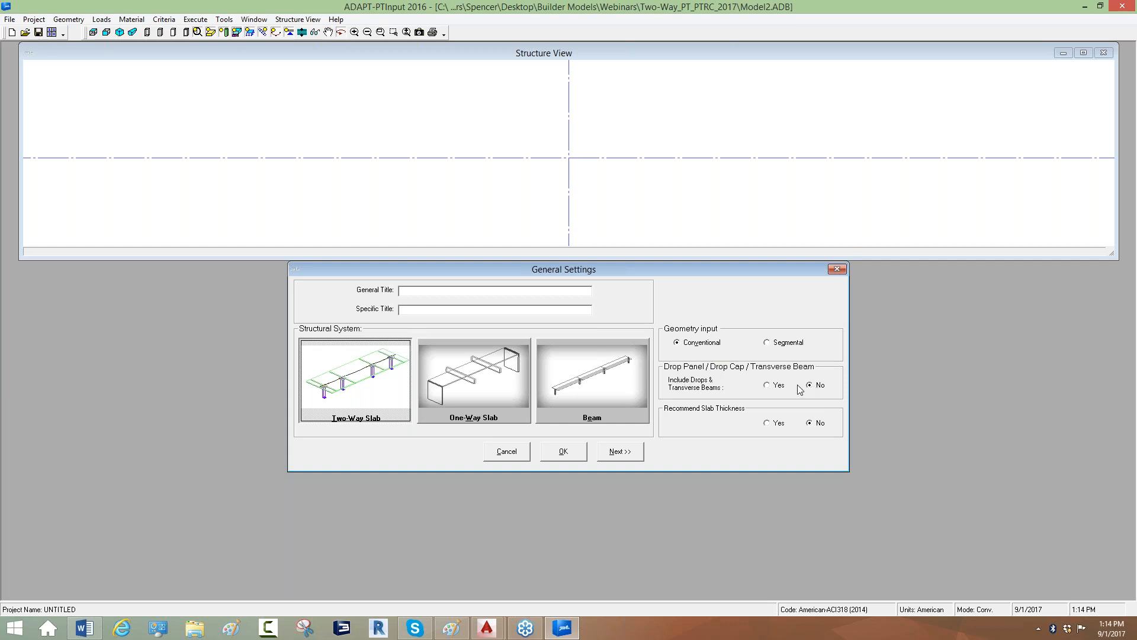
pyautogui.click(768, 386)
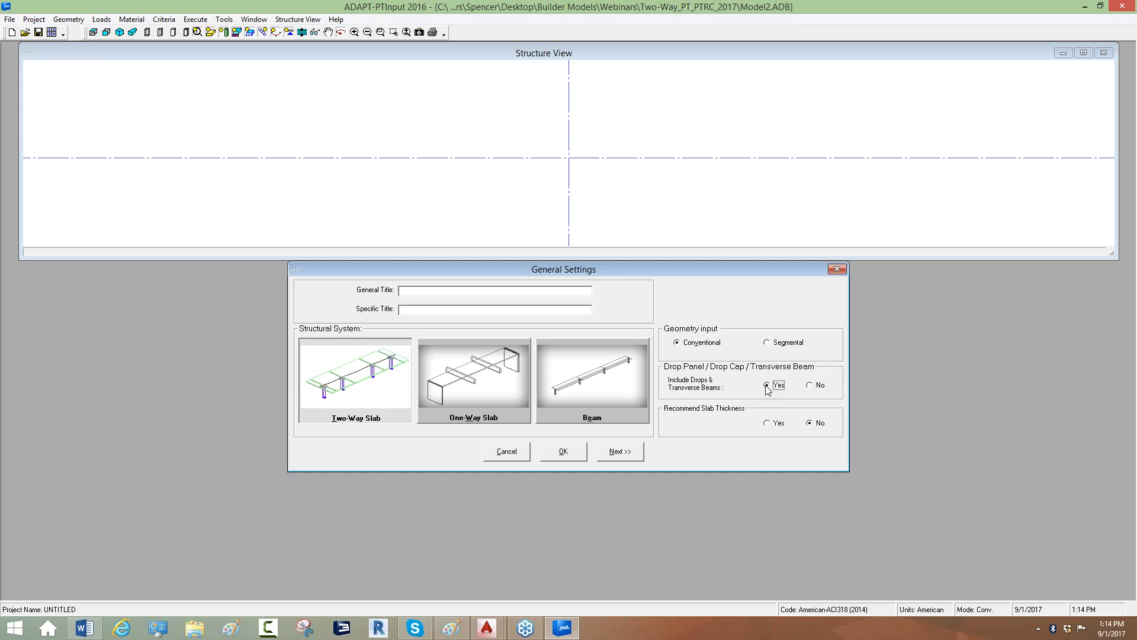
pyautogui.click(810, 386)
# - Turn on the slab thickness recommendation and set the length of Span 1 to 30 ft in the span geometry
pyautogui.click(767, 423)
pyautogui.click(637, 455)
pyautogui.click(653, 469)
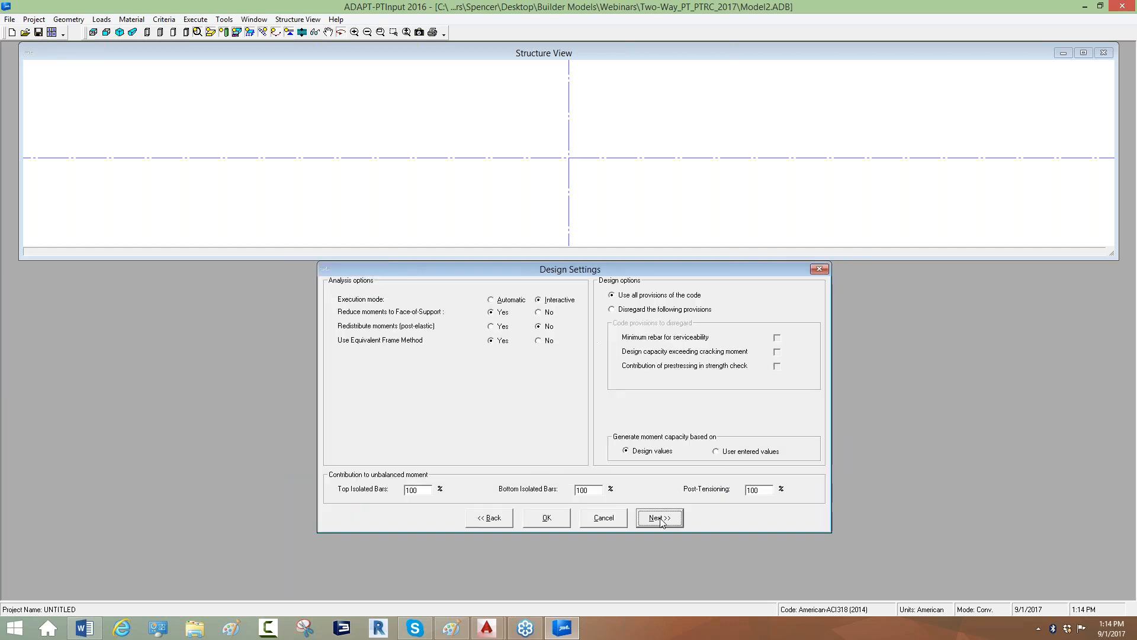
pyautogui.click(655, 518)
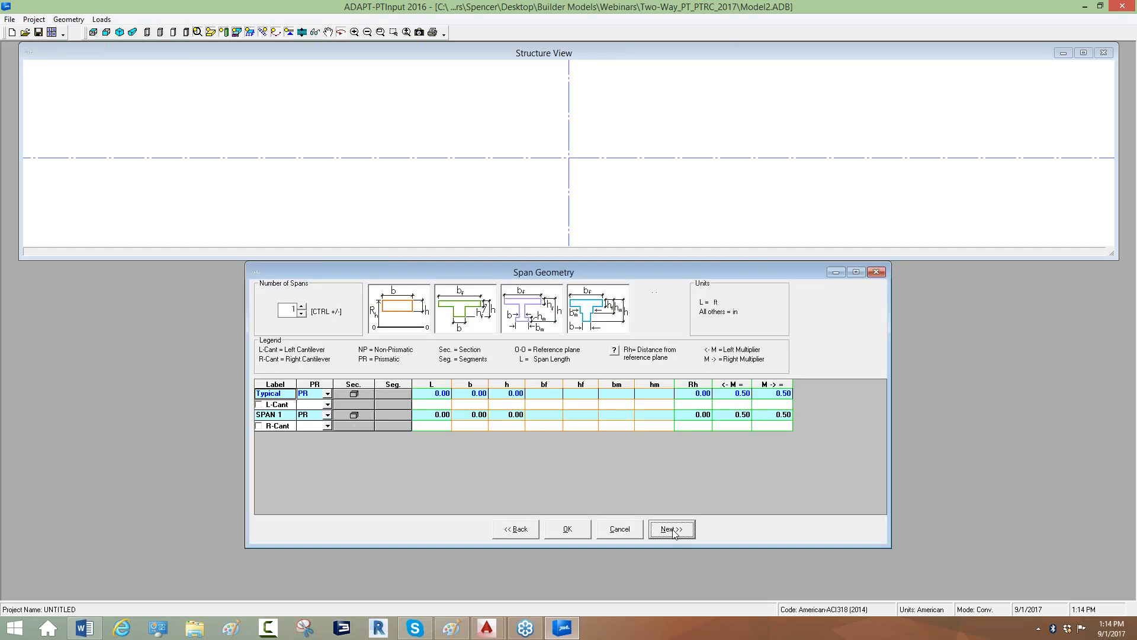
pyautogui.click(437, 414)
pyautogui.write('3')
pyautogui.write('0')
pyautogui.press('Return')
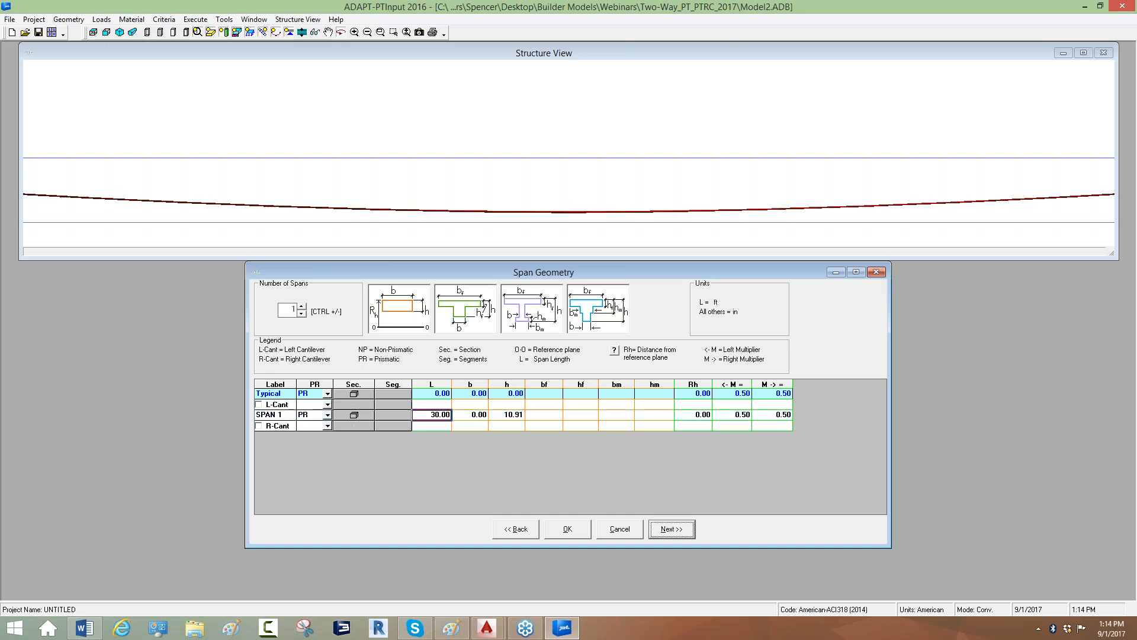
pyautogui.click(501, 413)
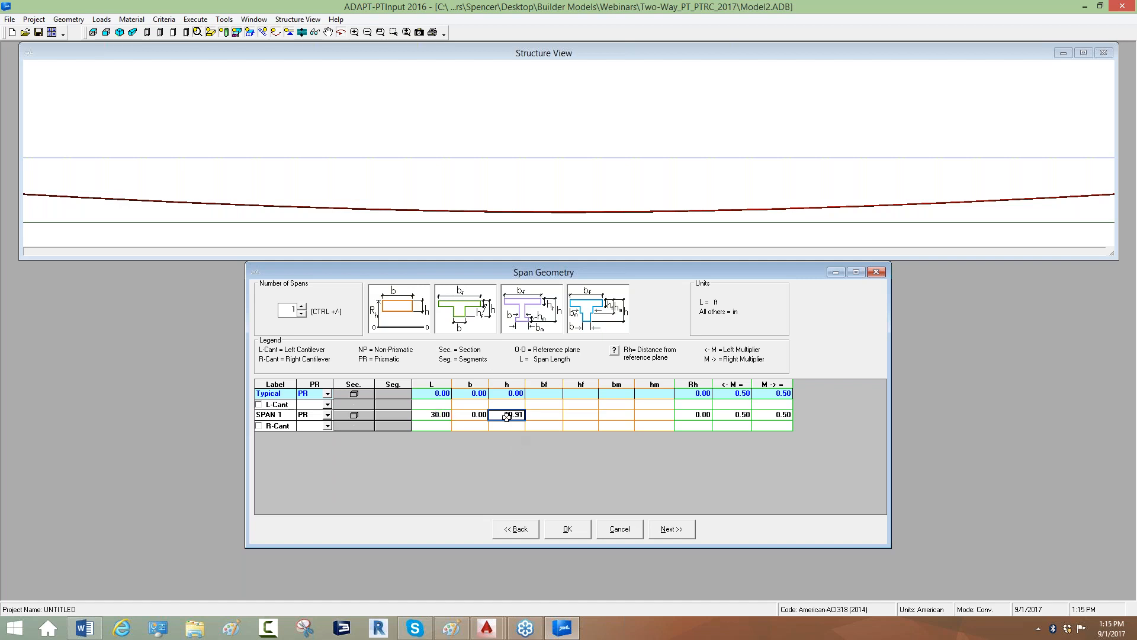
# - Return to the general settings, turn off the slab thickness recommendation, and continue to the design code criteria
pyautogui.click(516, 529)
pyautogui.click(489, 519)
pyautogui.click(495, 470)
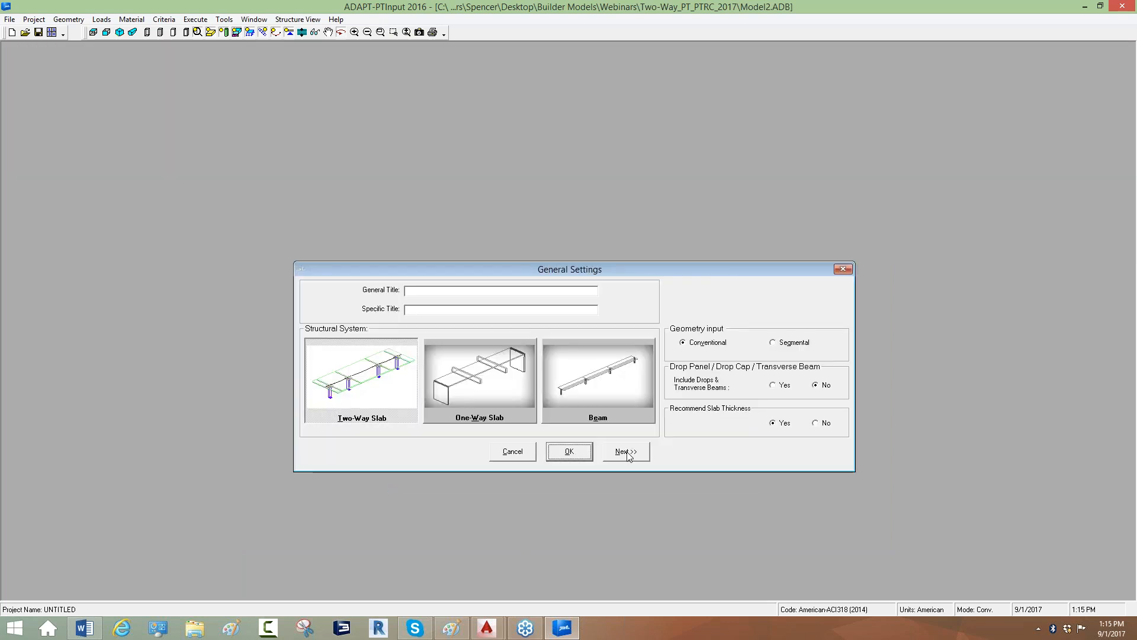
pyautogui.click(816, 423)
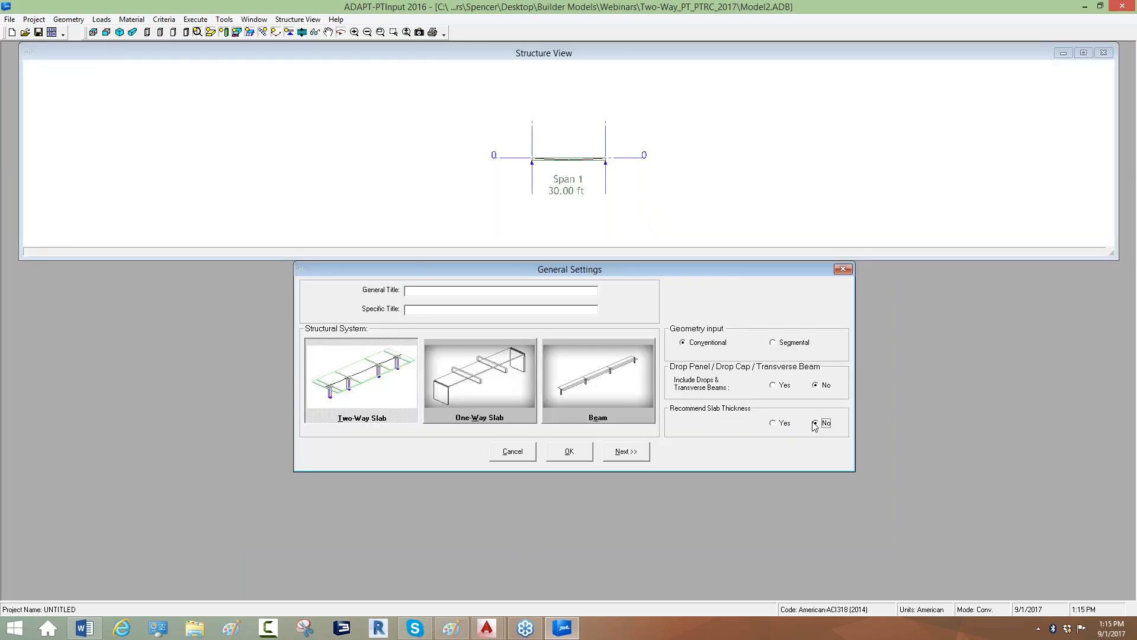
pyautogui.click(632, 454)
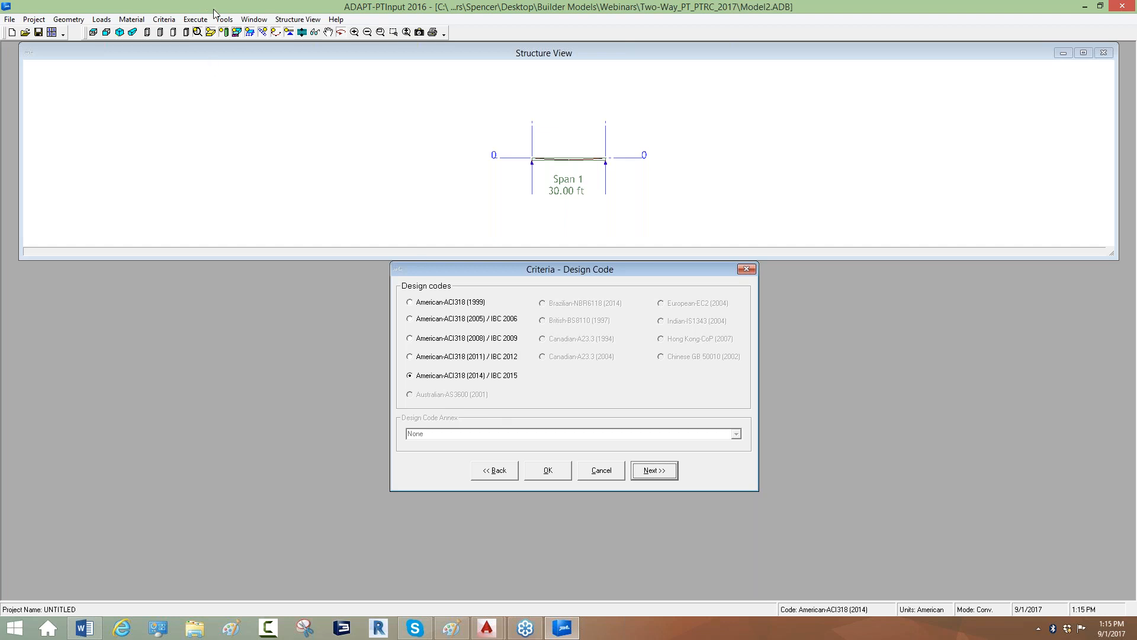
# - Check the unit conversion options for the model and leave them without converting
pyautogui.click(224, 19)
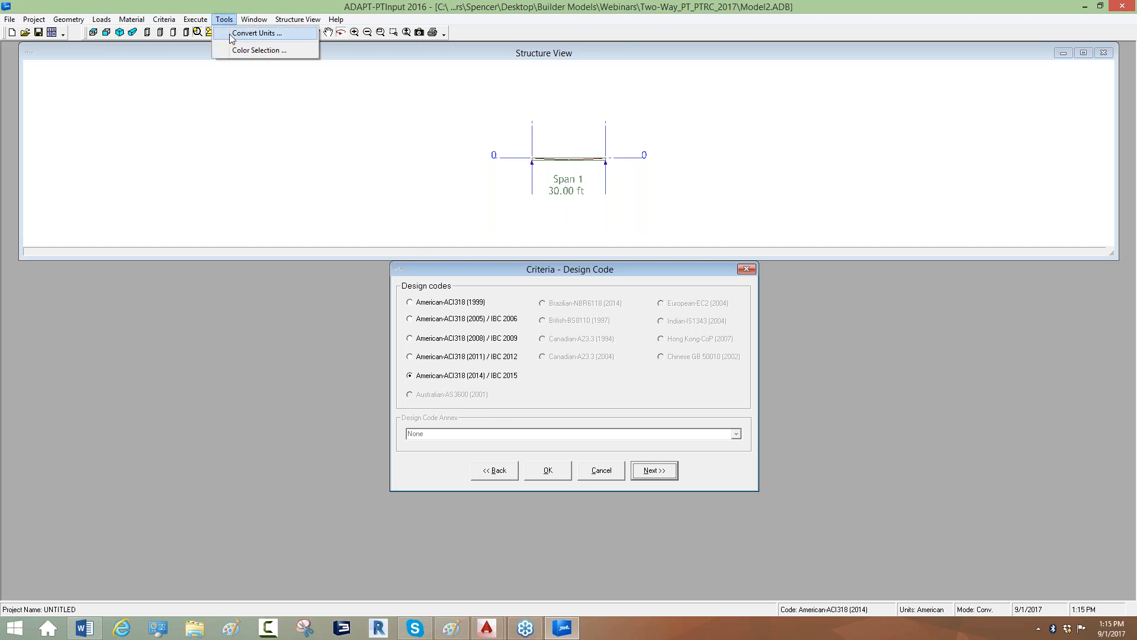
pyautogui.click(230, 35)
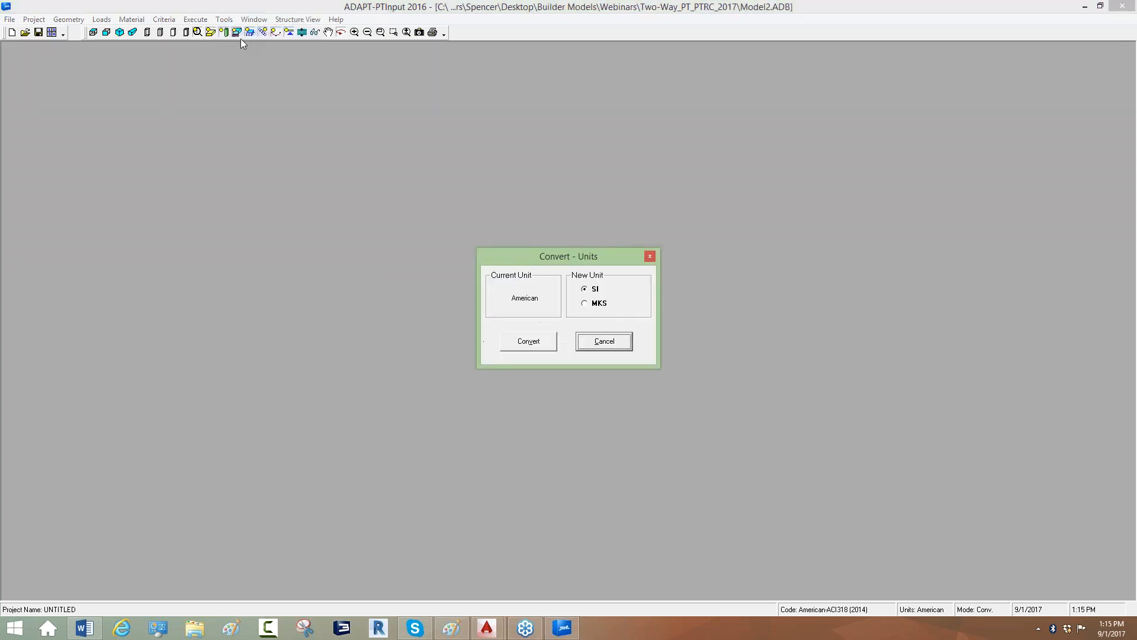
pyautogui.click(603, 341)
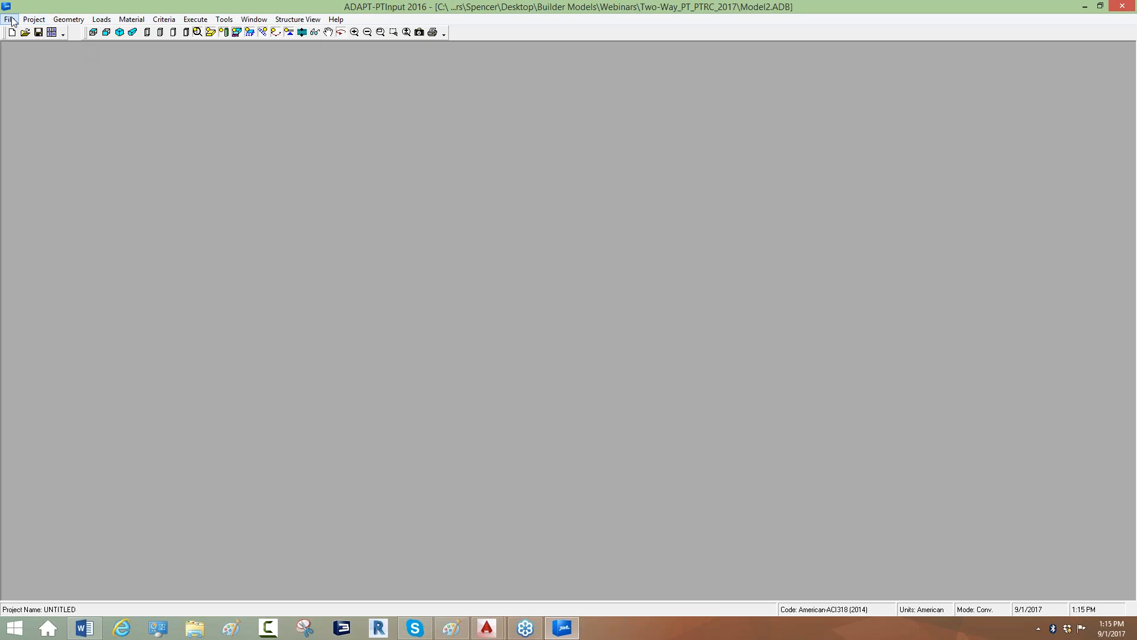
# - Reopen the general settings and advance past the design code criteria to the design settings, keeping the current choices
pyautogui.click(68, 19)
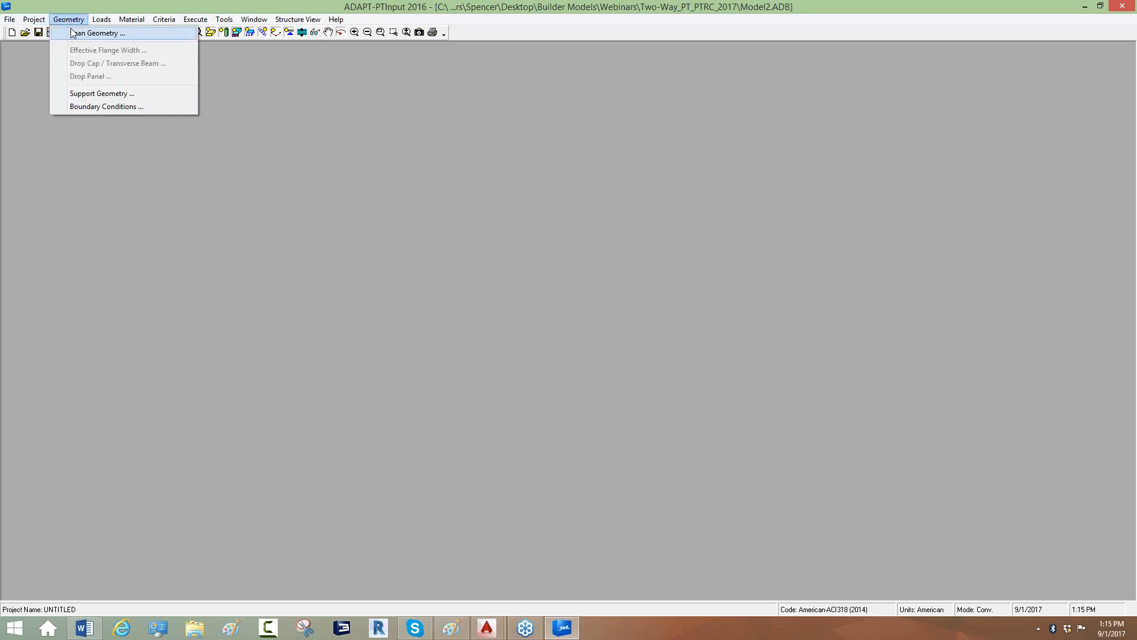
pyautogui.click(33, 19)
pyautogui.click(59, 33)
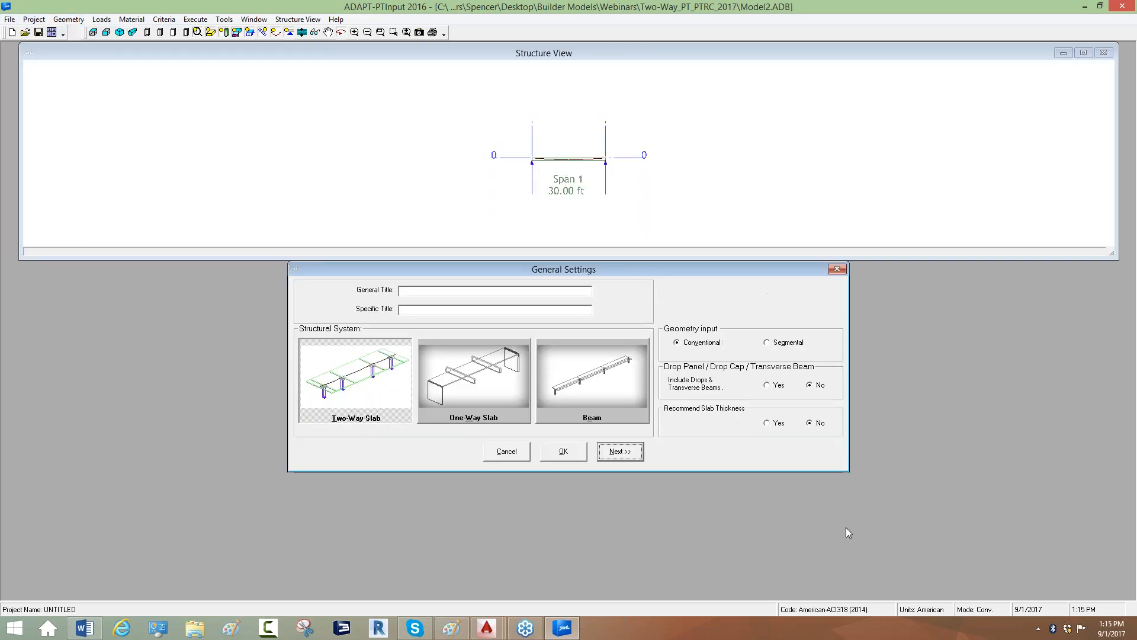
pyautogui.click(619, 456)
pyautogui.click(655, 472)
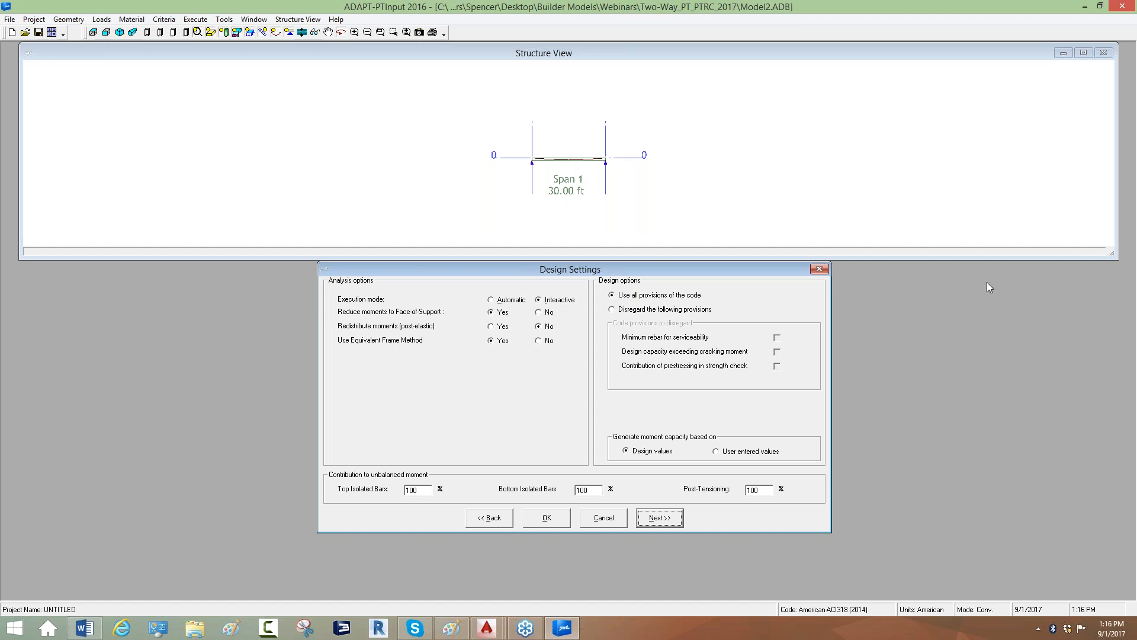
pyautogui.click(961, 300)
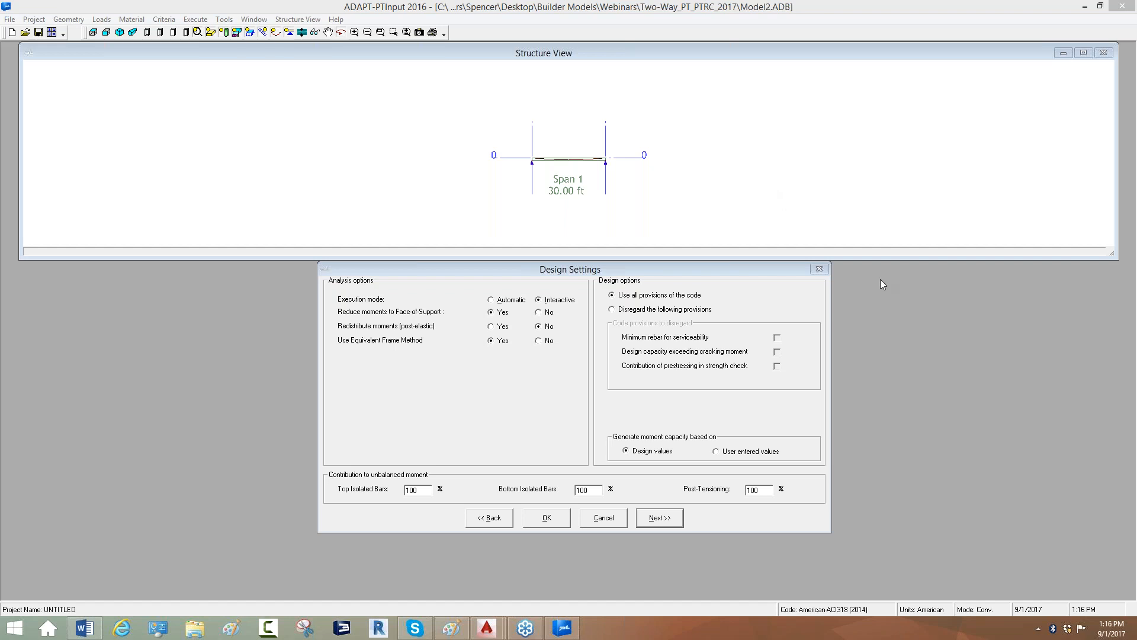
# - Turn the Equivalent Frame Method off to check the moment-of-inertia option over supports, and set it back to Yes
pyautogui.click(480, 270)
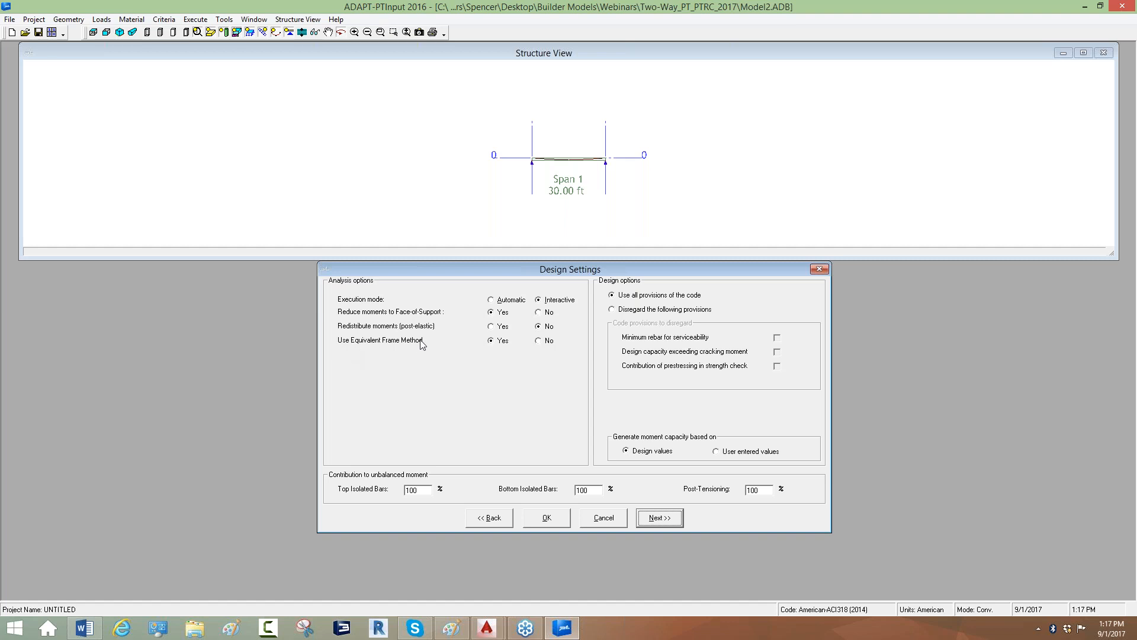
pyautogui.click(539, 342)
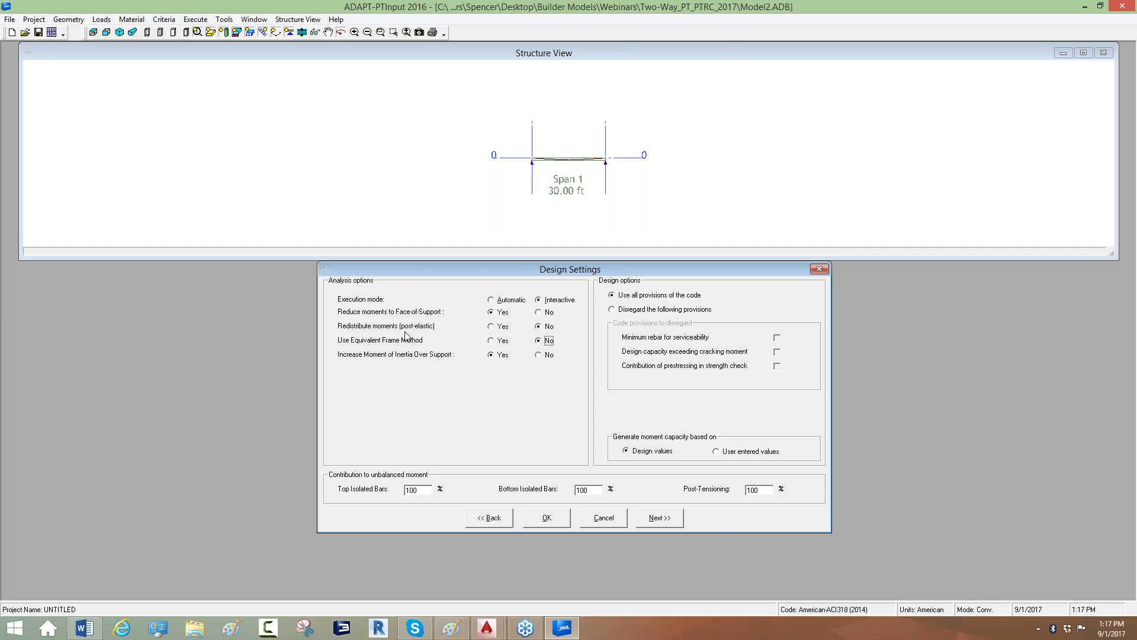
pyautogui.click(498, 343)
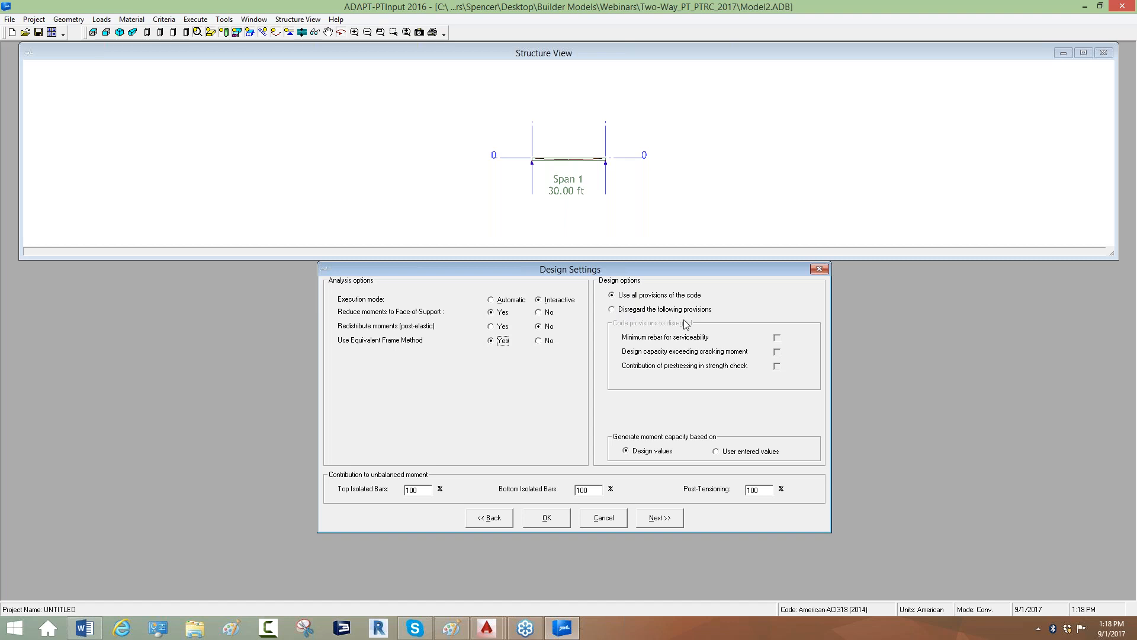
pyautogui.click(958, 280)
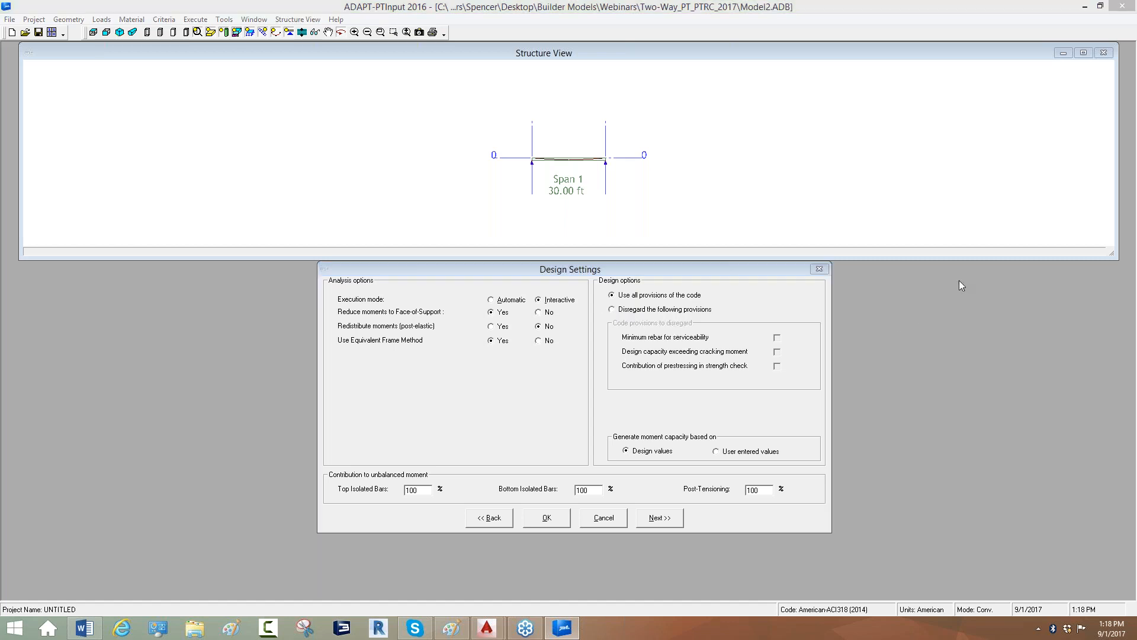
pyautogui.click(970, 312)
pyautogui.moveTo(619, 323)
pyautogui.mouseDown()
pyautogui.moveTo(789, 330)
pyautogui.moveTo(776, 373)
pyautogui.moveTo(653, 378)
pyautogui.moveTo(623, 343)
pyautogui.mouseUp()
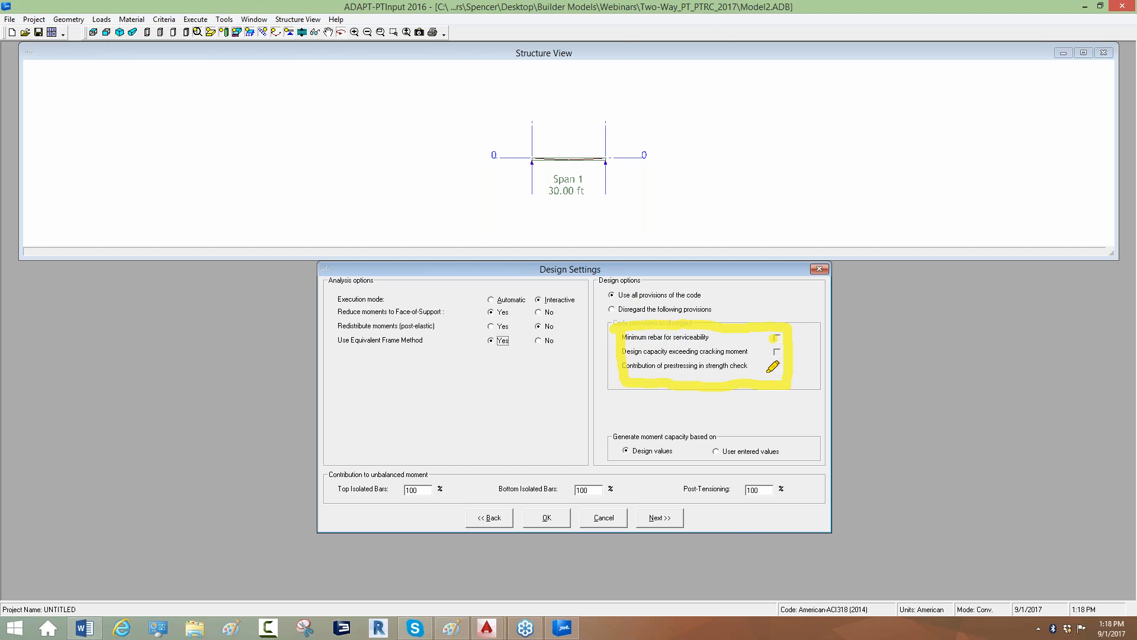
pyautogui.click(775, 353)
pyautogui.moveTo(624, 354); pyautogui.dragTo(752, 354)
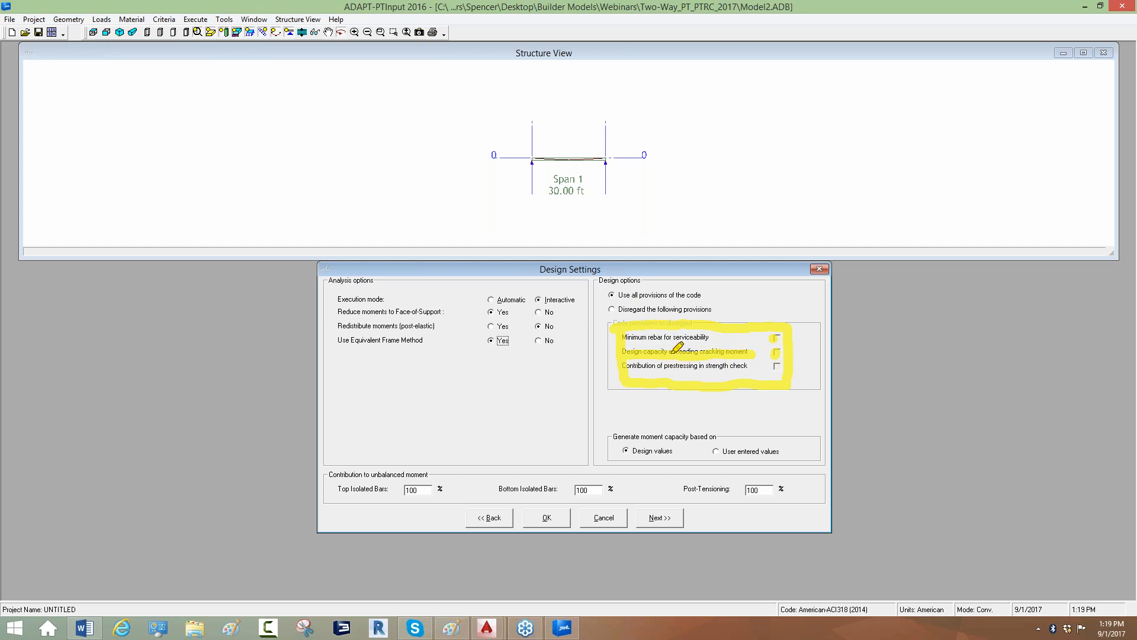
pyautogui.moveTo(656, 354); pyautogui.dragTo(708, 195)
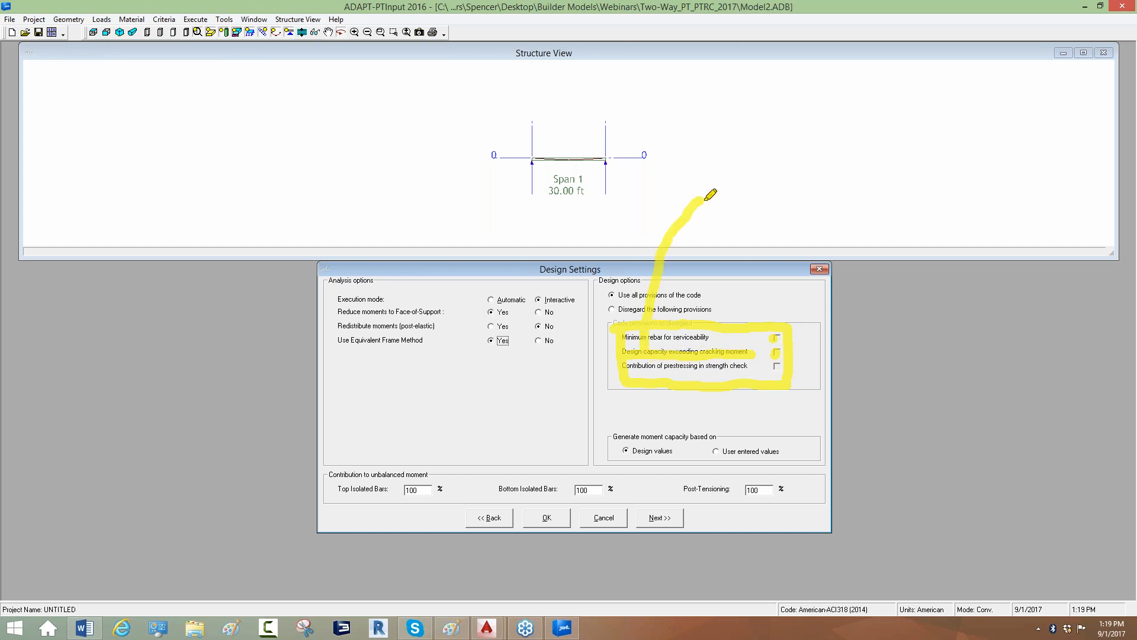
pyautogui.moveTo(760, 149)
pyautogui.mouseDown()
pyautogui.moveTo(774, 172)
pyautogui.moveTo(818, 157)
pyautogui.moveTo(819, 115)
pyautogui.moveTo(882, 157)
pyautogui.moveTo(912, 164)
pyautogui.moveTo(895, 156)
pyautogui.moveTo(929, 152)
pyautogui.mouseUp()
pyautogui.click(841, 202)
pyautogui.moveTo(851, 191)
pyautogui.mouseDown()
pyautogui.moveTo(832, 233)
pyautogui.moveTo(868, 235)
pyautogui.moveTo(931, 193)
pyautogui.moveTo(959, 217)
pyautogui.mouseUp()
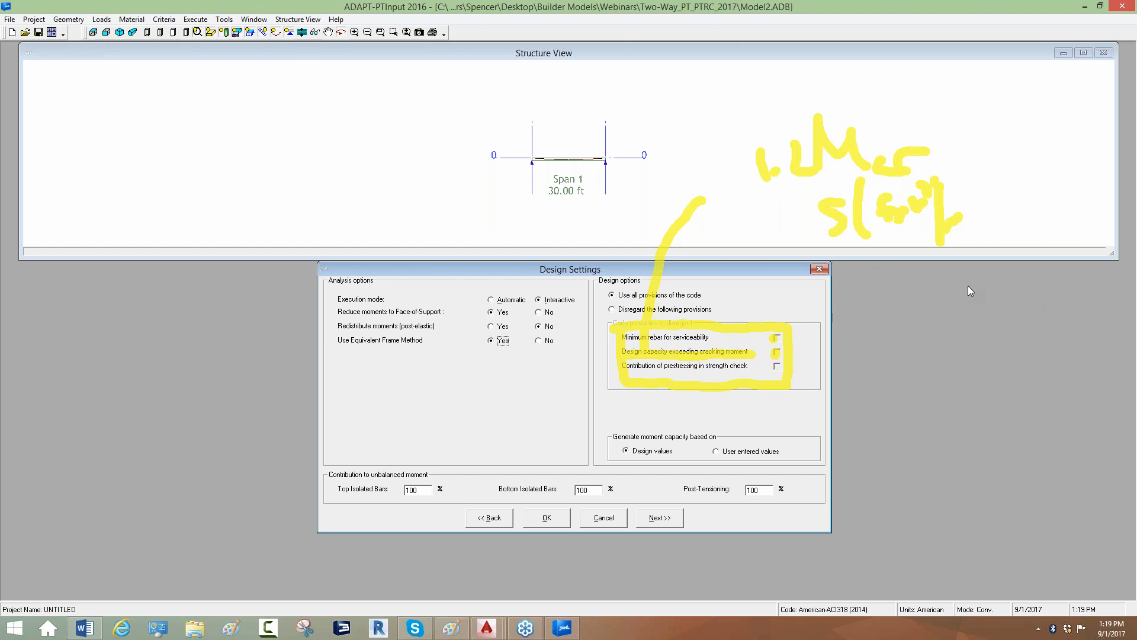
pyautogui.click(968, 346)
pyautogui.click(776, 367)
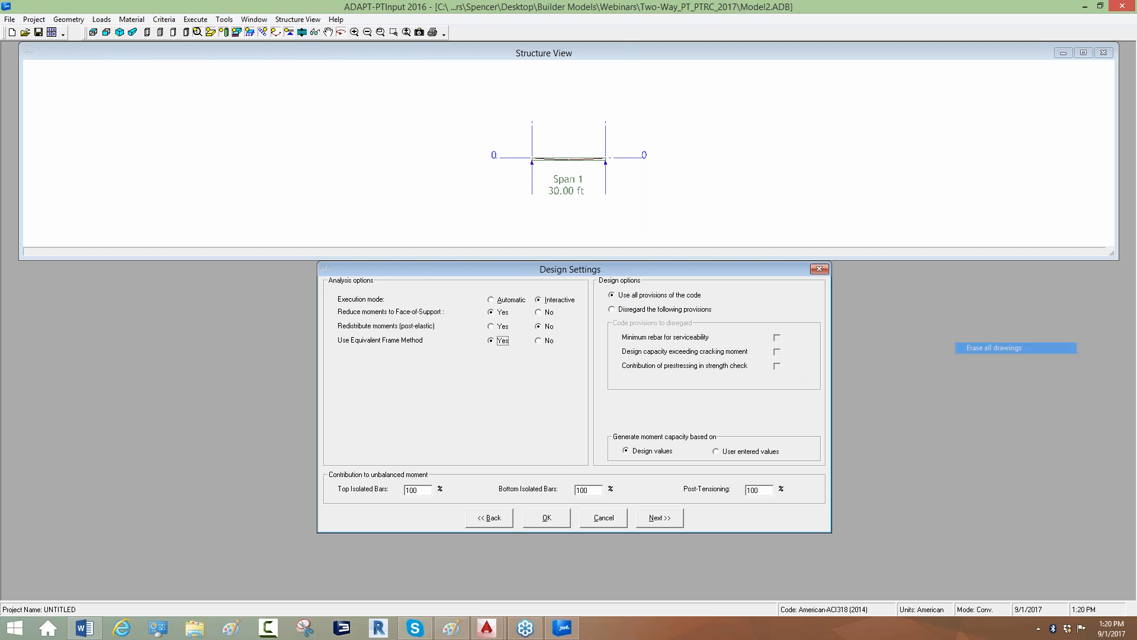
# - Disregard the design capacity exceeding cracking moment provision and base the moment capacity on user entered values
pyautogui.click(613, 311)
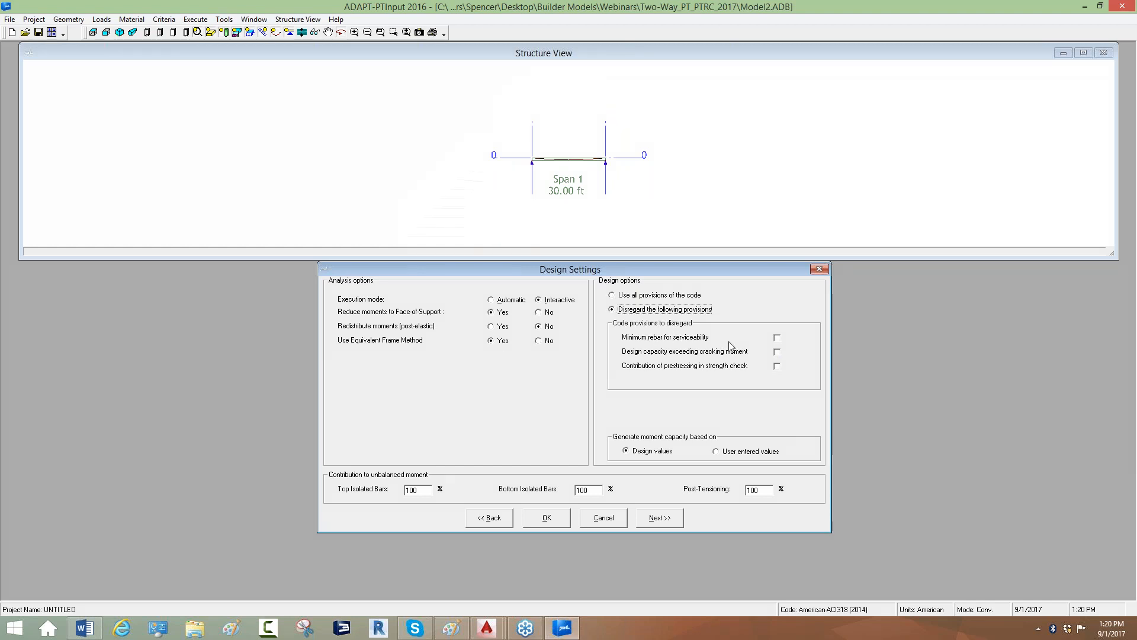
pyautogui.click(776, 353)
pyautogui.click(716, 453)
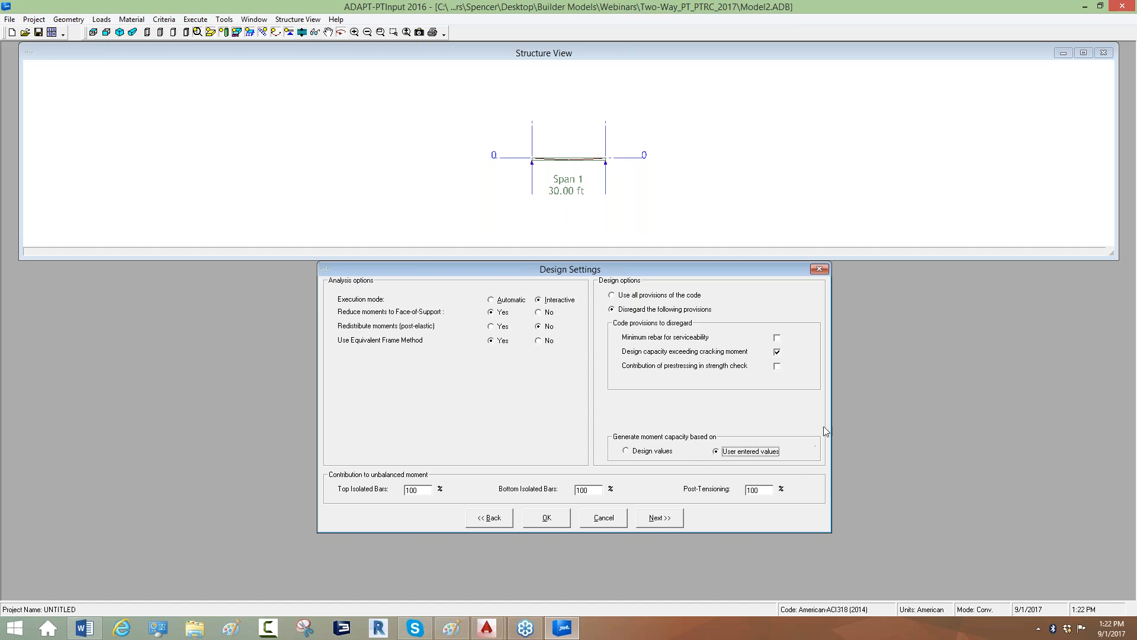
pyautogui.click(957, 285)
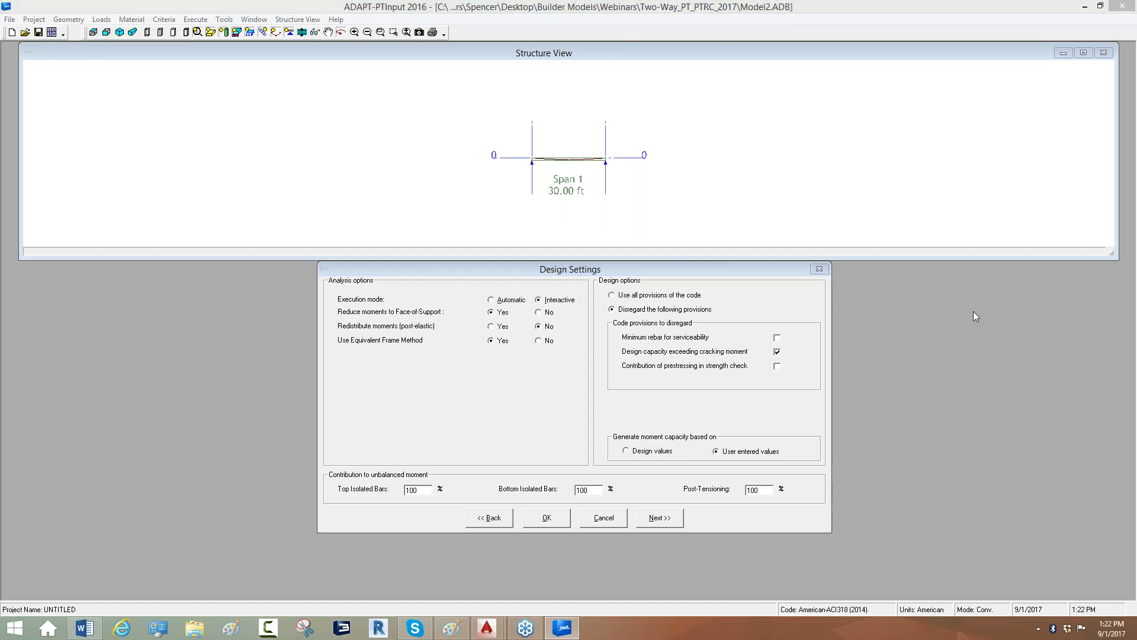
pyautogui.moveTo(707, 446); pyautogui.dragTo(865, 471)
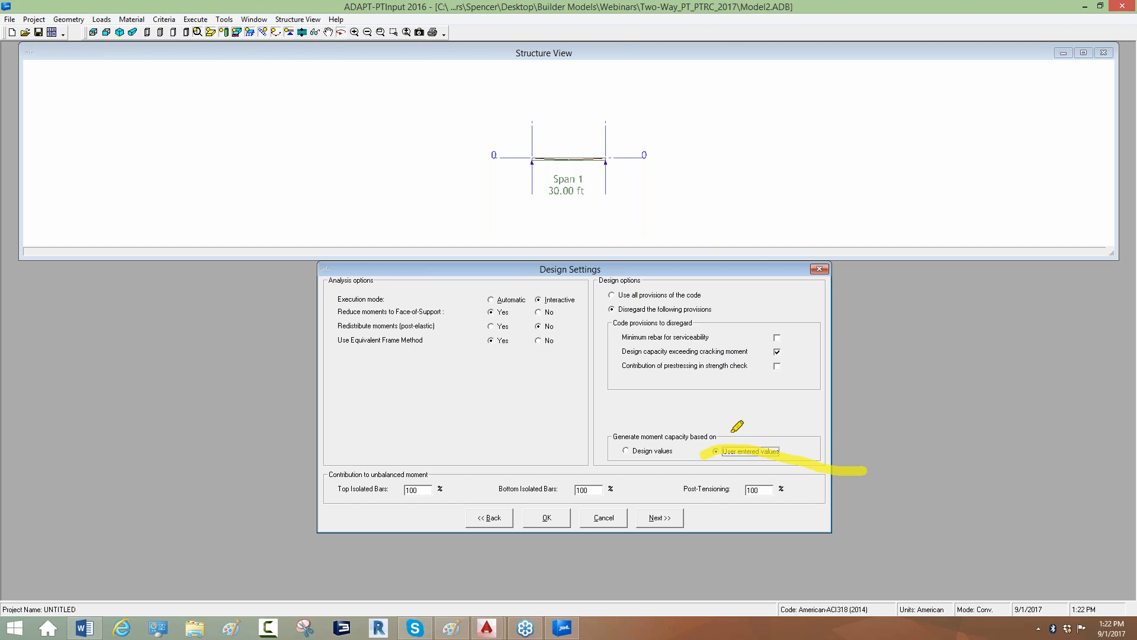
pyautogui.moveTo(611, 451)
pyautogui.mouseDown()
pyautogui.moveTo(672, 450)
pyautogui.moveTo(563, 388)
pyautogui.mouseUp()
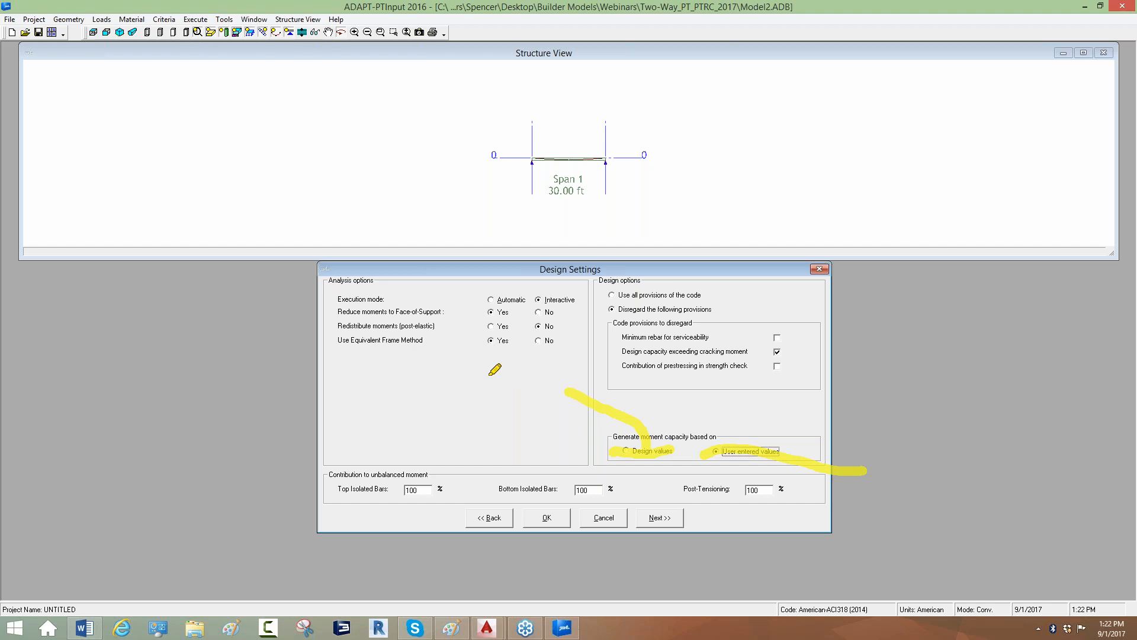
pyautogui.moveTo(589, 452)
pyautogui.mouseDown()
pyautogui.moveTo(650, 459)
pyautogui.moveTo(684, 409)
pyautogui.moveTo(570, 385)
pyautogui.moveTo(577, 441)
pyautogui.mouseUp()
pyautogui.moveTo(802, 408); pyautogui.dragTo(743, 435)
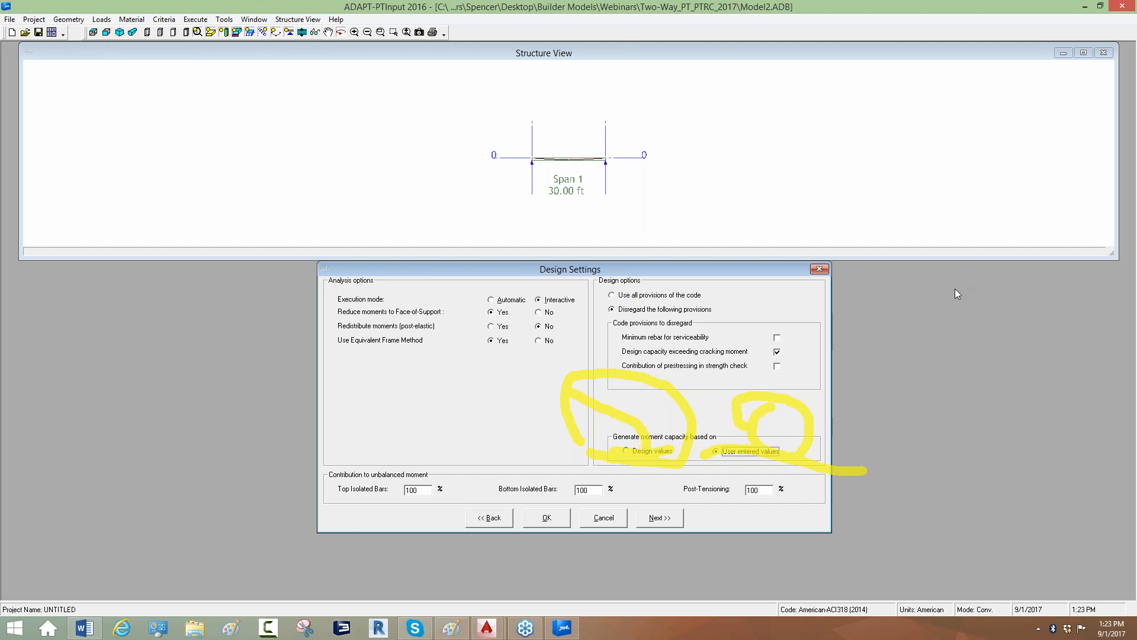
pyautogui.click(976, 346)
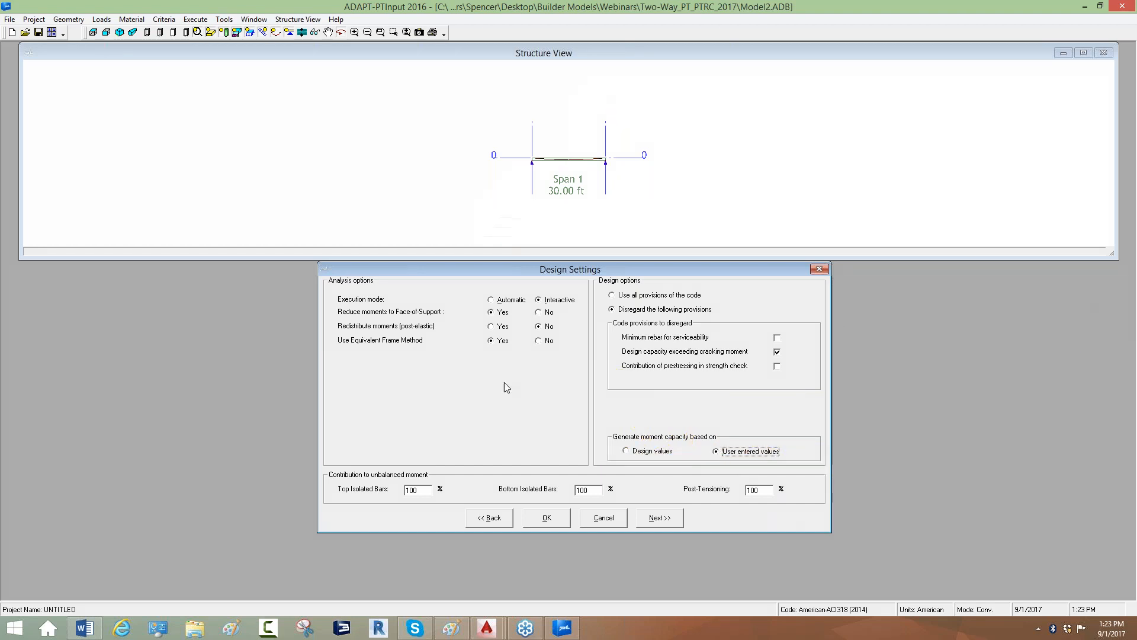
# - Continue to the span geometry and define 7 spans with both a left and a right cantilever
pyautogui.click(652, 517)
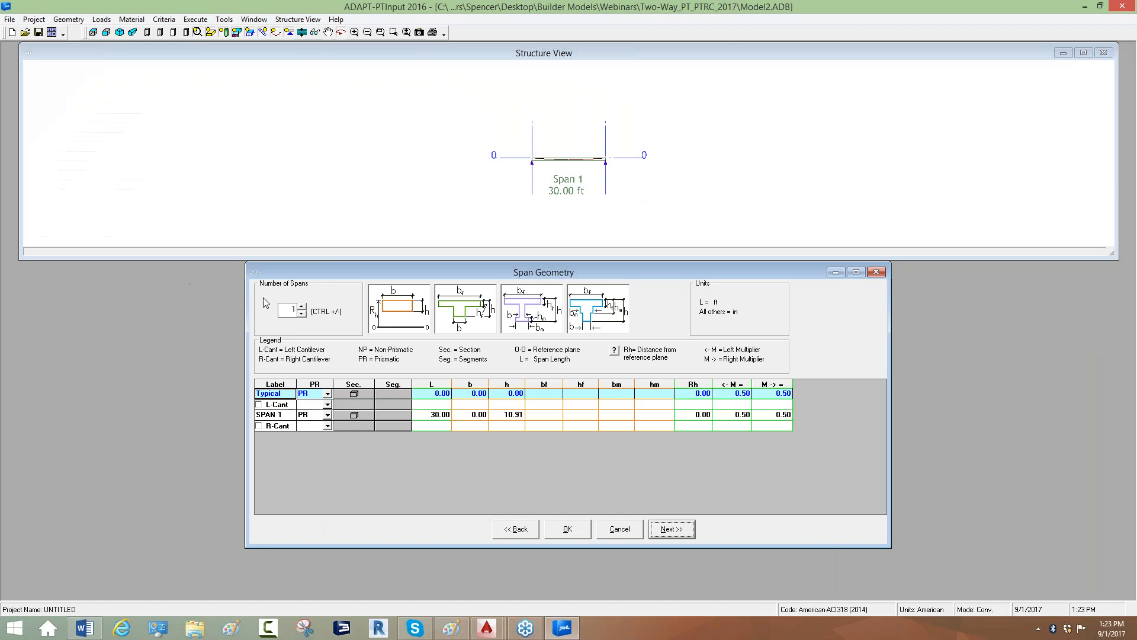
pyautogui.click(301, 306)
pyautogui.click(301, 305)
pyautogui.click(301, 306)
pyautogui.click(300, 305)
pyautogui.click(301, 305)
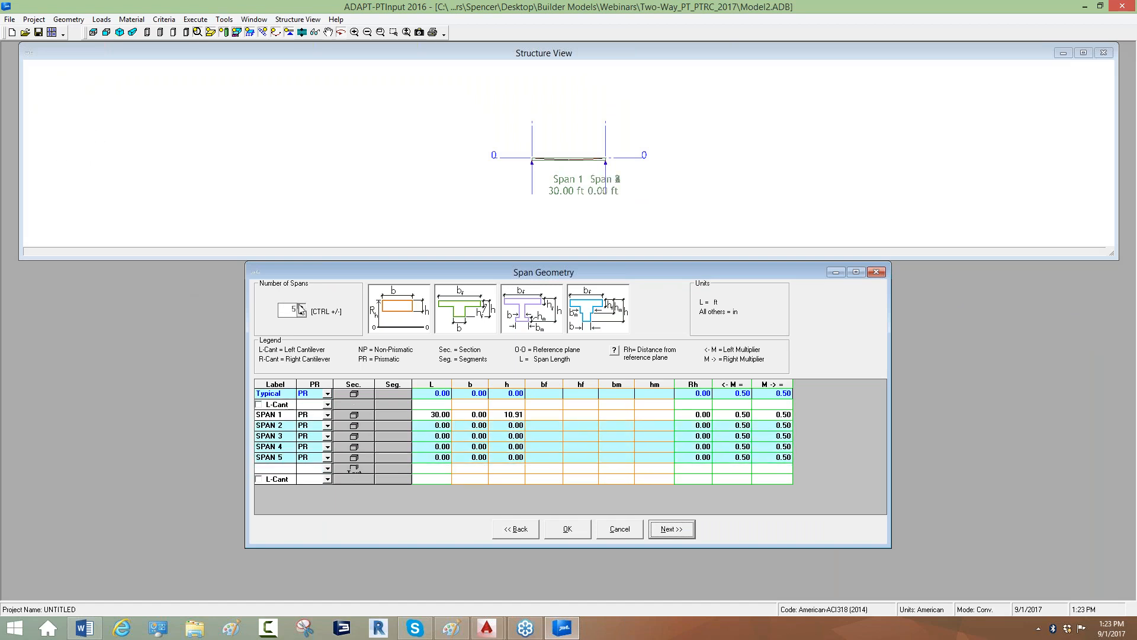
pyautogui.click(300, 306)
pyautogui.click(259, 404)
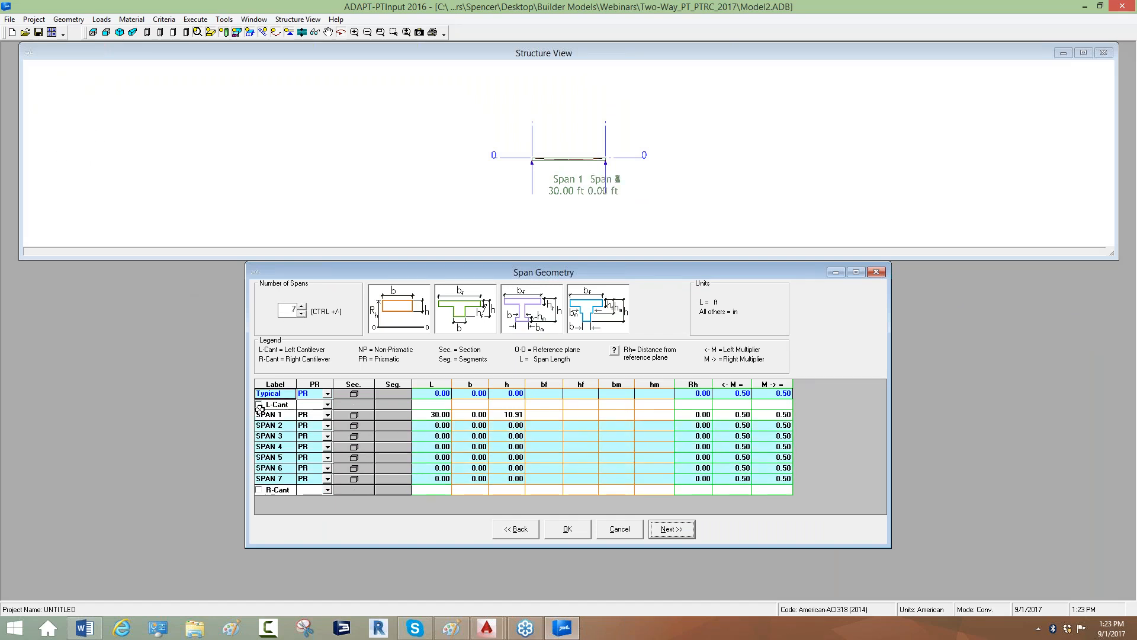
pyautogui.click(259, 489)
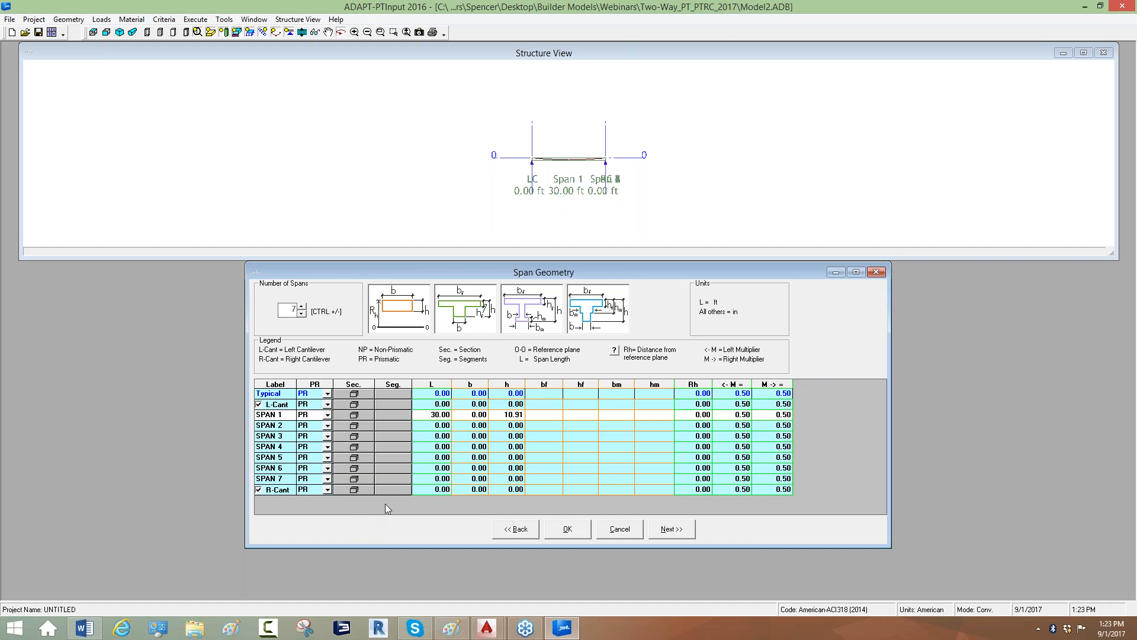
# - Set the lengths of the left cantilever to 17 ft, Span 1 to 24.90 ft, Span 2 to 30.90 ft and Span 3 to 28.20 ft
pyautogui.click(431, 403)
pyautogui.write('17')
pyautogui.click(443, 414)
pyautogui.write('24.90')
pyautogui.click(438, 425)
pyautogui.write('30')
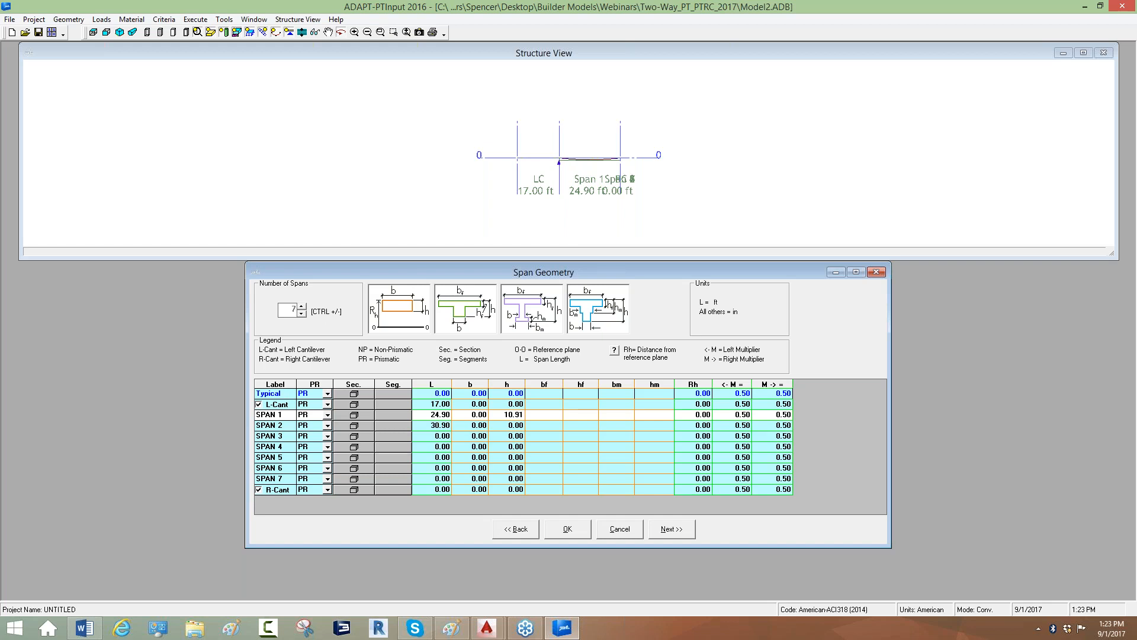
pyautogui.click(424, 436)
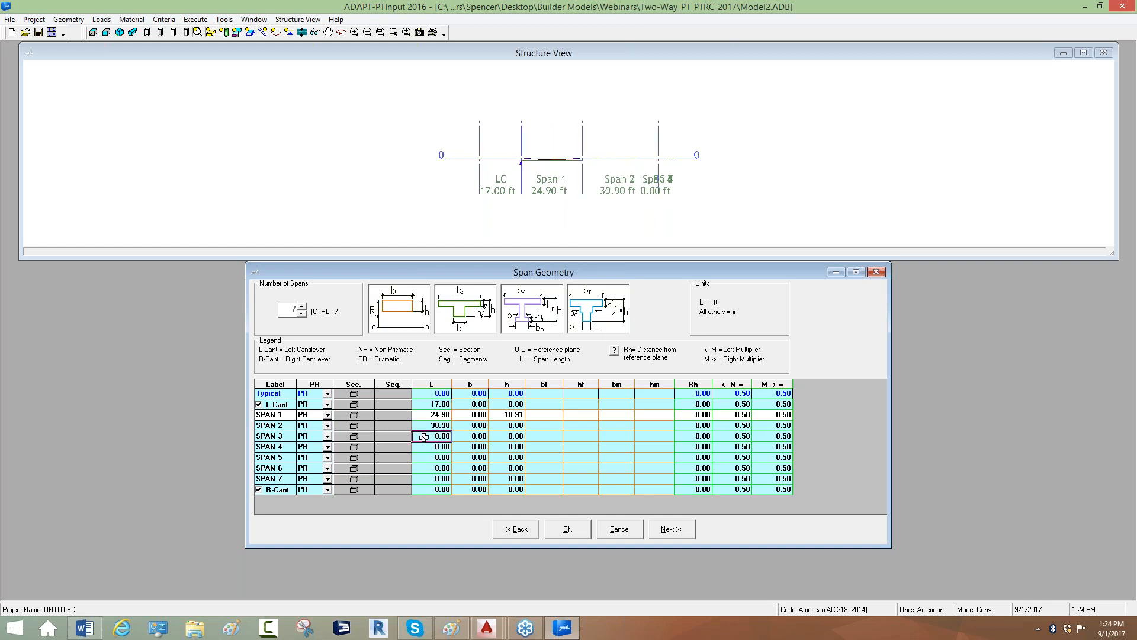
pyautogui.write('28.20')
pyautogui.press('Return')
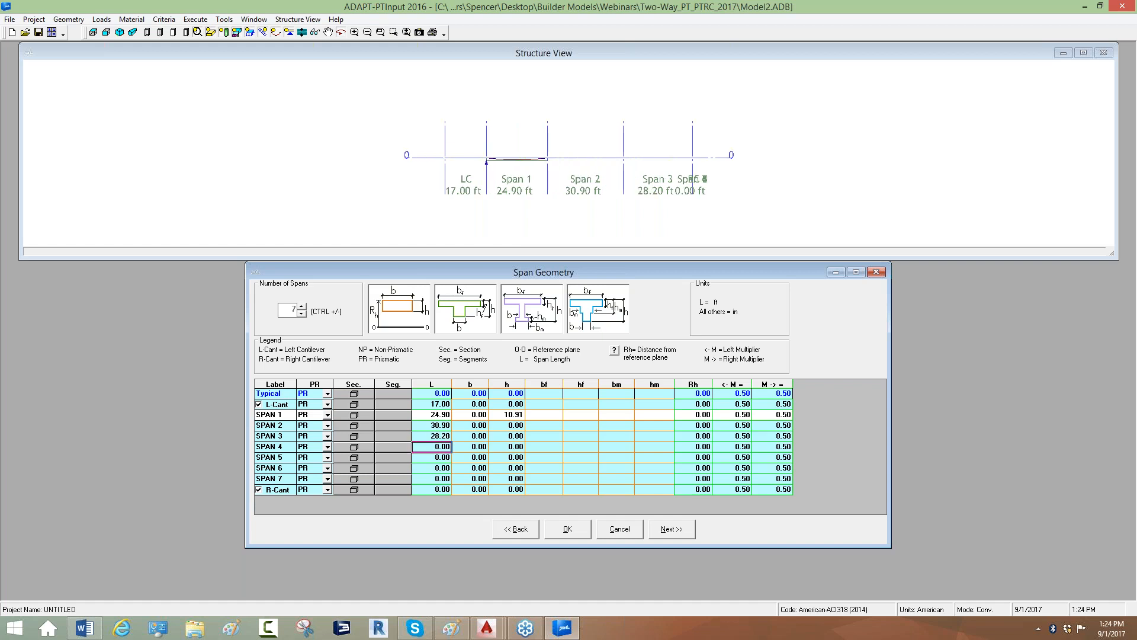
# - Set the lengths of Span 4 to 21.30 ft, Span 5 to 28.20 ft and Span 6 to 32.10 ft
pyautogui.write('21.30')
pyautogui.press('Return')
pyautogui.write('2')
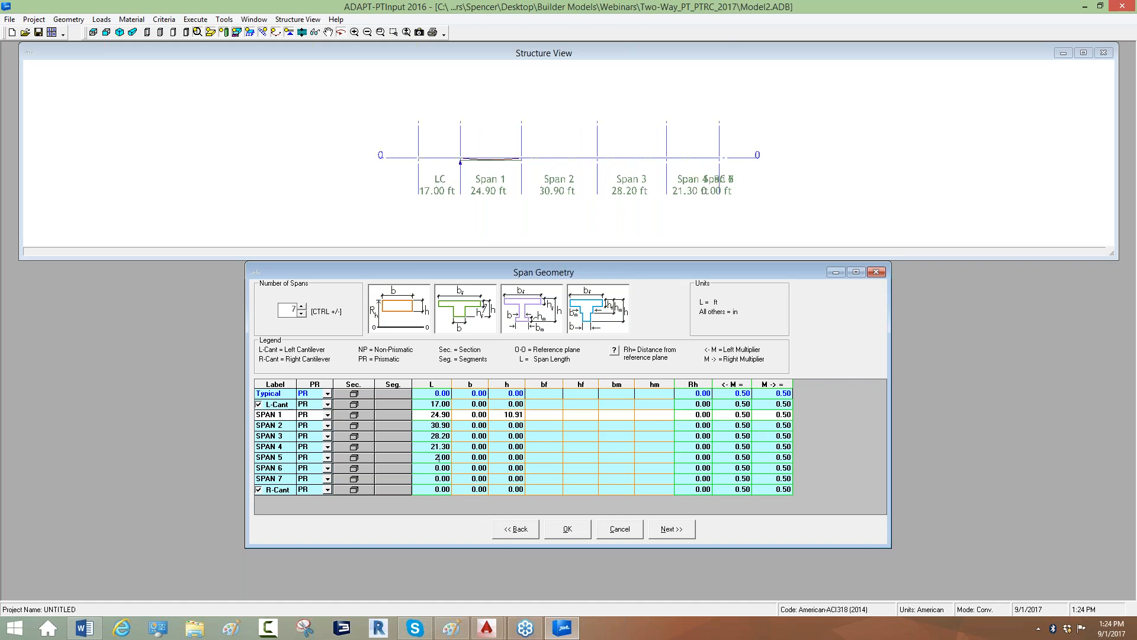
pyautogui.write('8.2')
pyautogui.press('Return')
pyautogui.write('32')
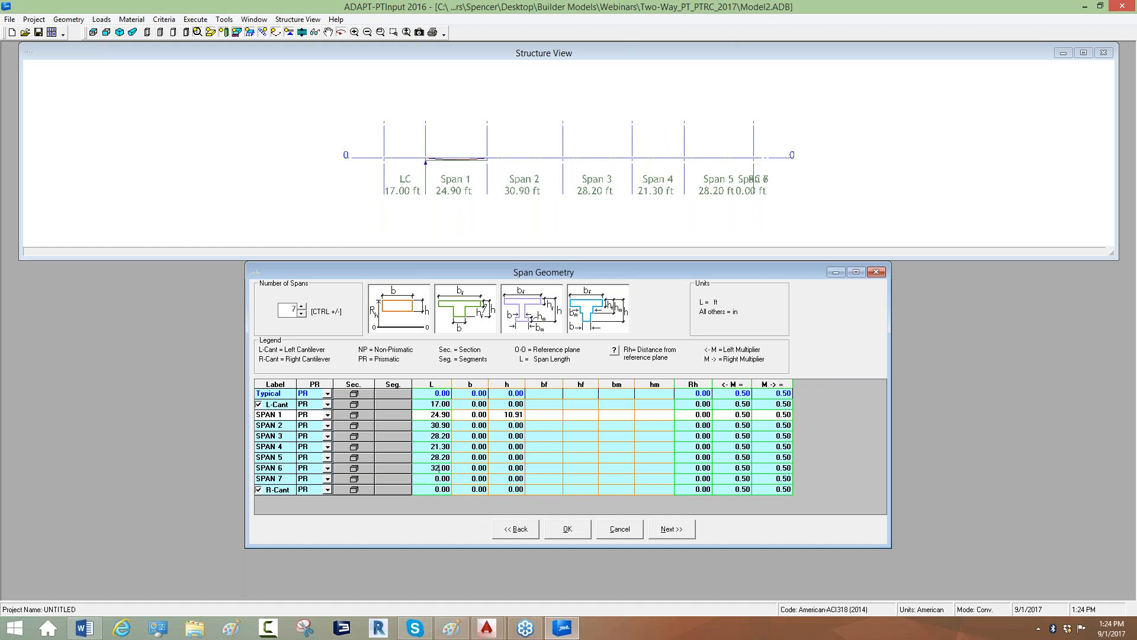
pyautogui.write('.1')
pyautogui.press('Return')
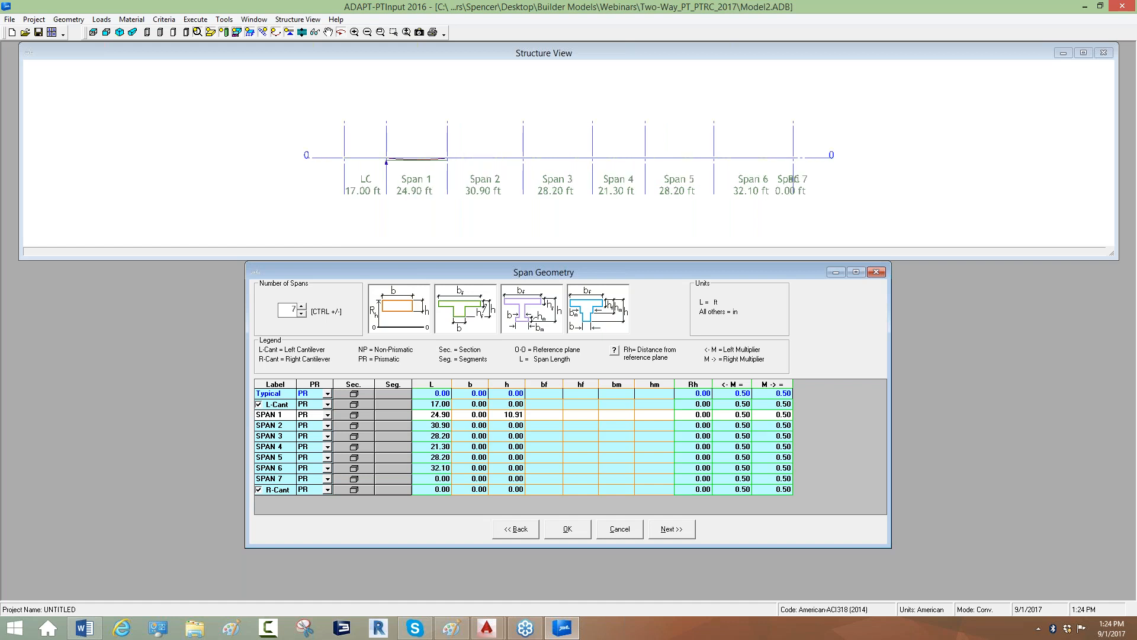
# - Set the length of Span 7 to 20.60 ft and of the right cantilever to 17.40 ft
pyautogui.click(434, 396)
pyautogui.click(440, 478)
pyautogui.write('20')
pyautogui.press('Return')
pyautogui.write('1')
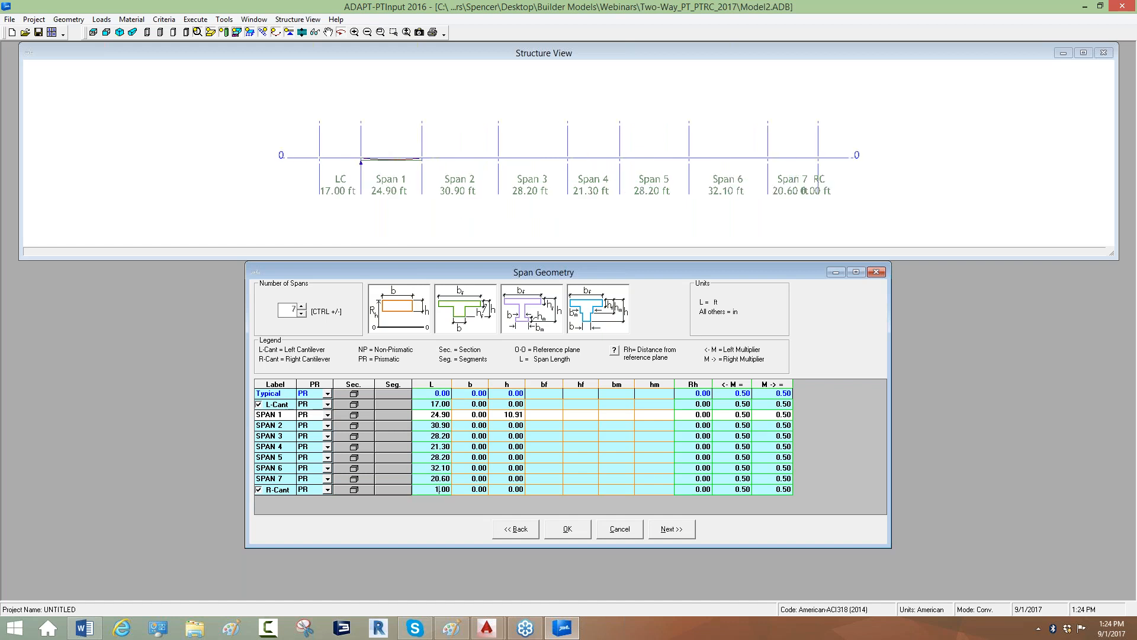
pyautogui.write('7.4')
# - Set the section width b to 151 in for the left cantilever, 167 for Span 1, 184 for Span 2 and 199 for Span 3
pyautogui.click(478, 393)
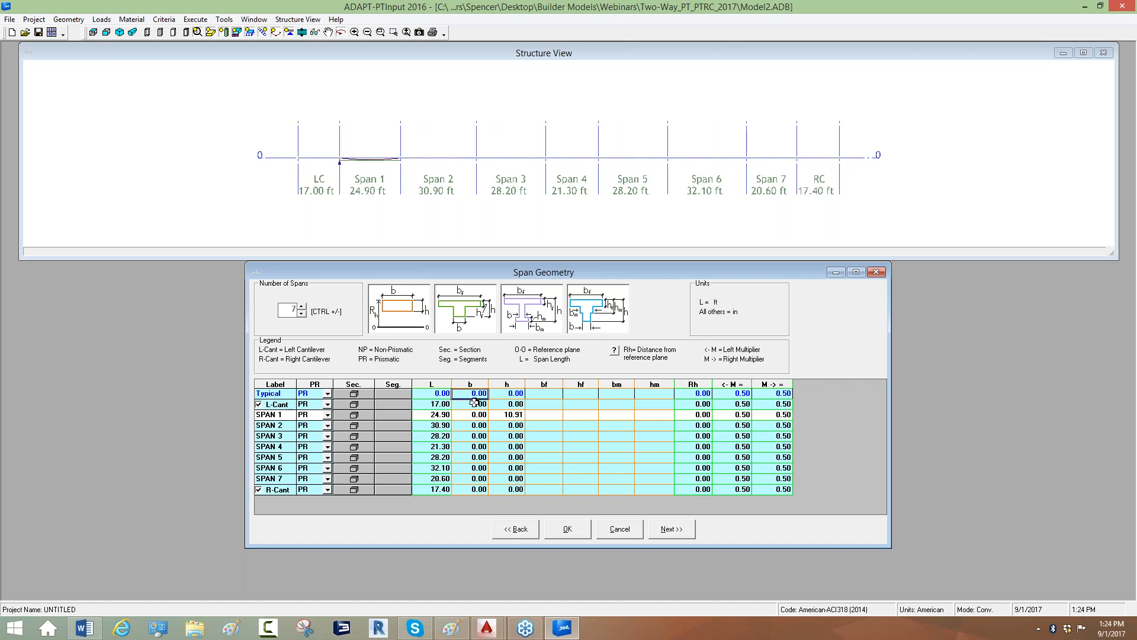
pyautogui.click(472, 404)
pyautogui.write('151')
pyautogui.press('Return')
pyautogui.write('167')
pyautogui.press('Return')
pyautogui.write('184')
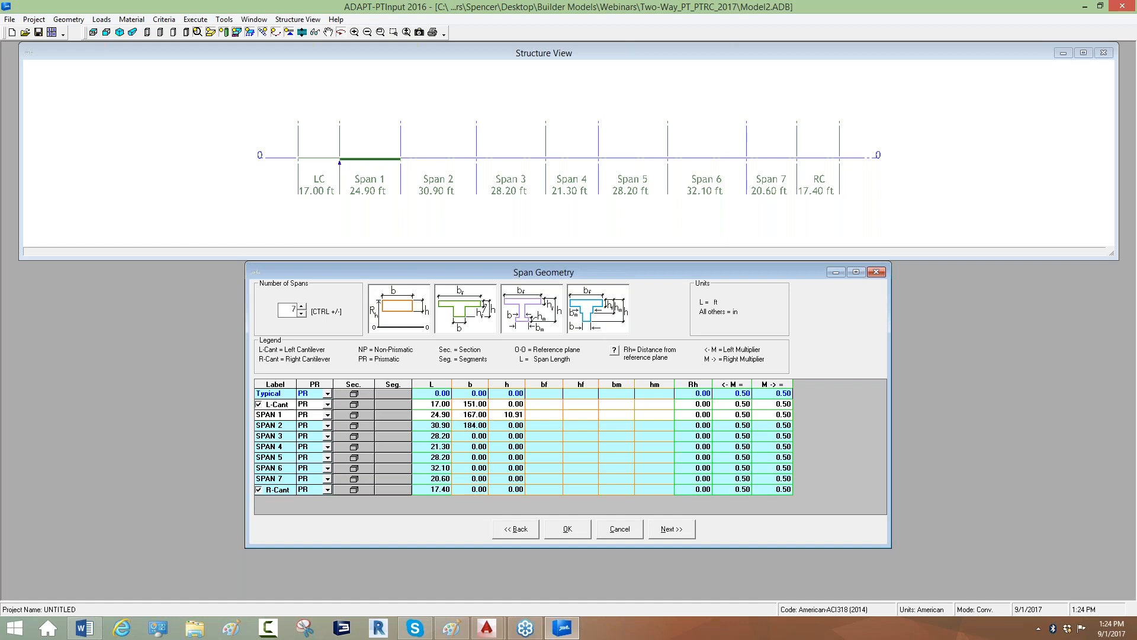
pyautogui.press('Return')
pyautogui.write('199')
pyautogui.press('Return')
# - Set the section width b to 170 in for Span 4, 163 in for Span 5 and 150 in for Span 6
pyautogui.write('1')
pyautogui.write('0')
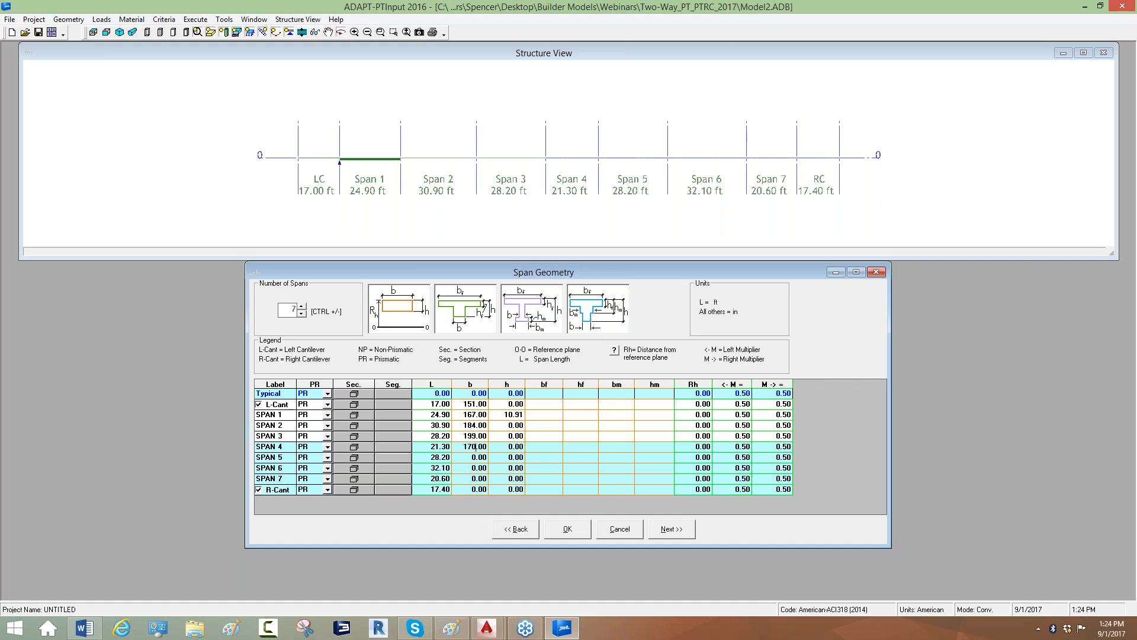
pyautogui.press('Return')
pyautogui.write('163')
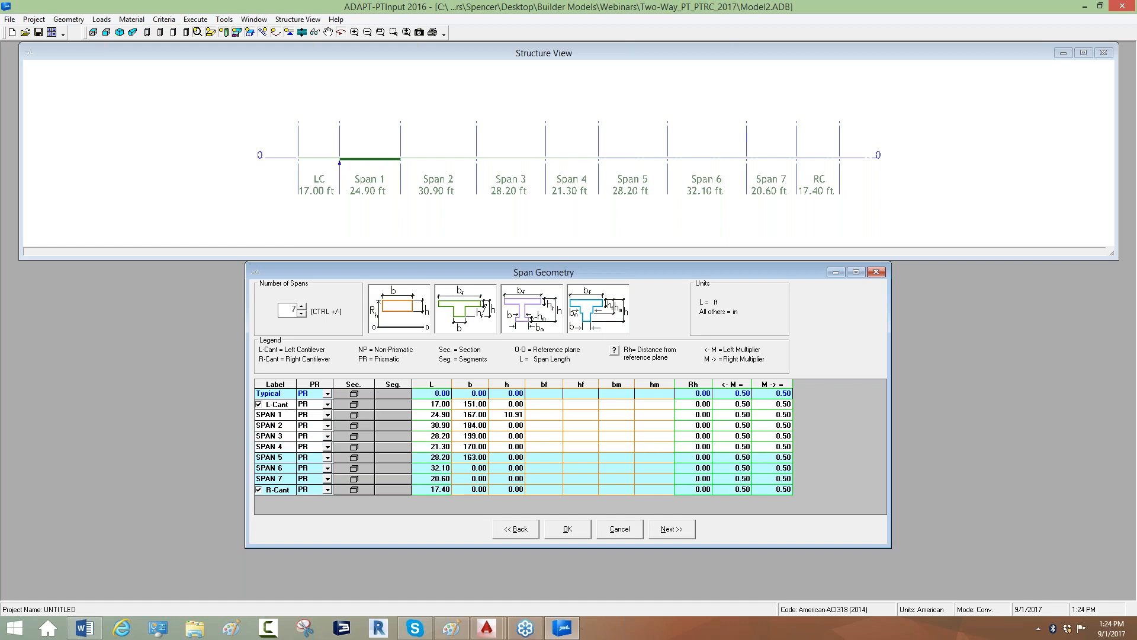
pyautogui.press('Return')
pyautogui.write('159')
pyautogui.press('BackSpace')
pyautogui.write('0')
pyautogui.press('Return')
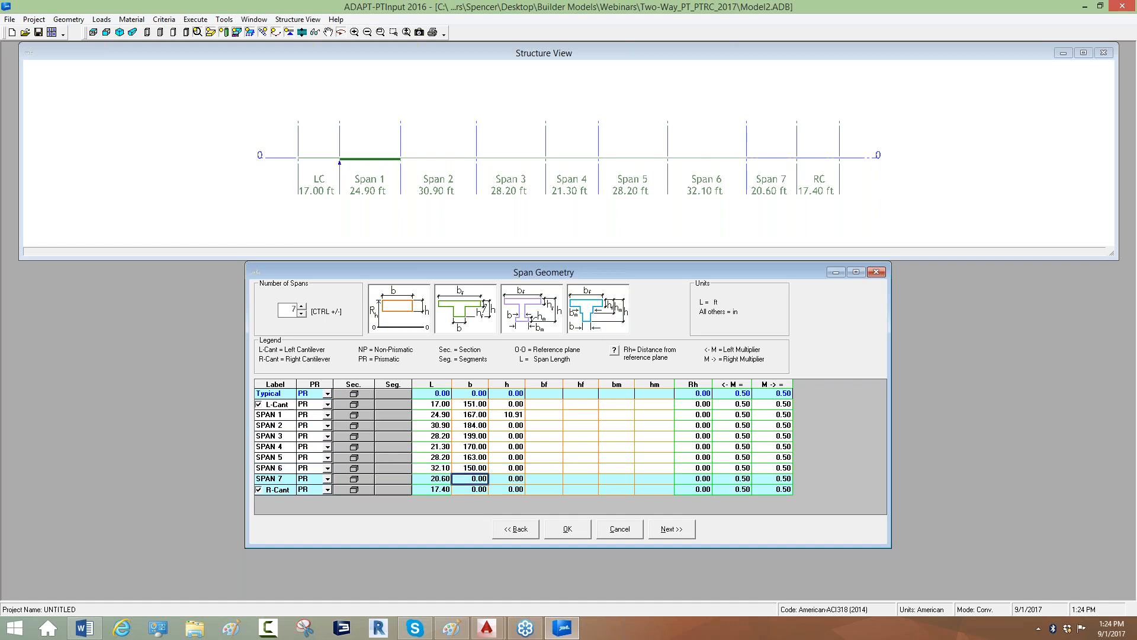
# - Set the section width b of Span 7 and the right cantilever to 150 in
pyautogui.write('150')
pyautogui.press('Return')
pyautogui.write('150')
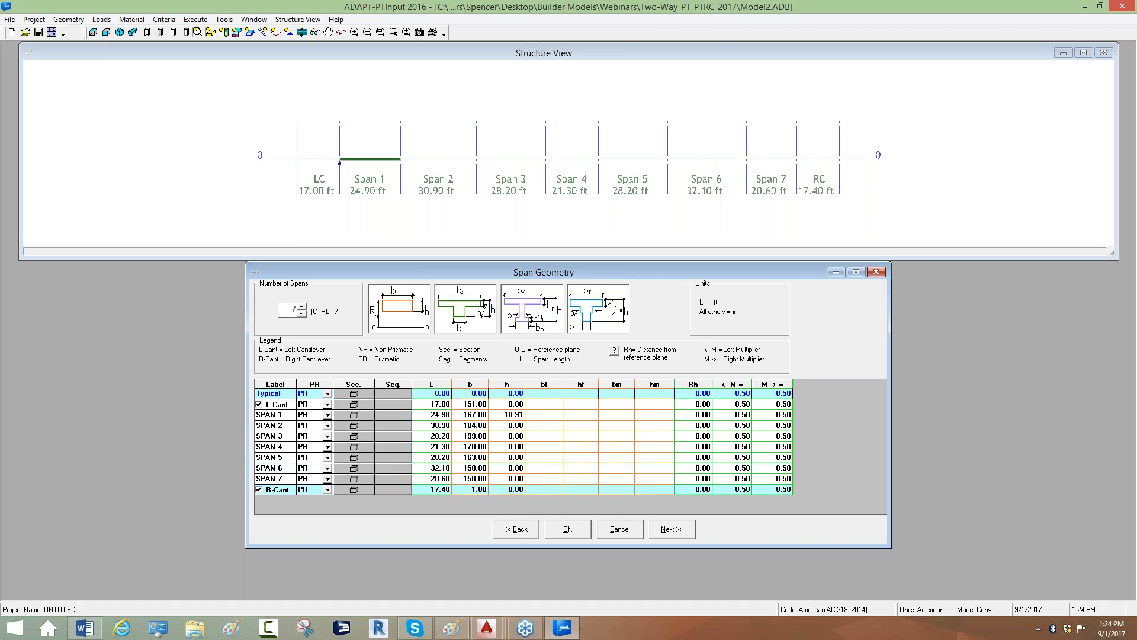
pyautogui.press('Return')
# - Apply a slab thickness h of 8 in to all spans and cantilevers through the typical row
pyautogui.press('Up')
pyautogui.press('Up')
pyautogui.press('Up')
pyautogui.press('Up')
pyautogui.press('Up')
pyautogui.press('Up')
pyautogui.press('Up')
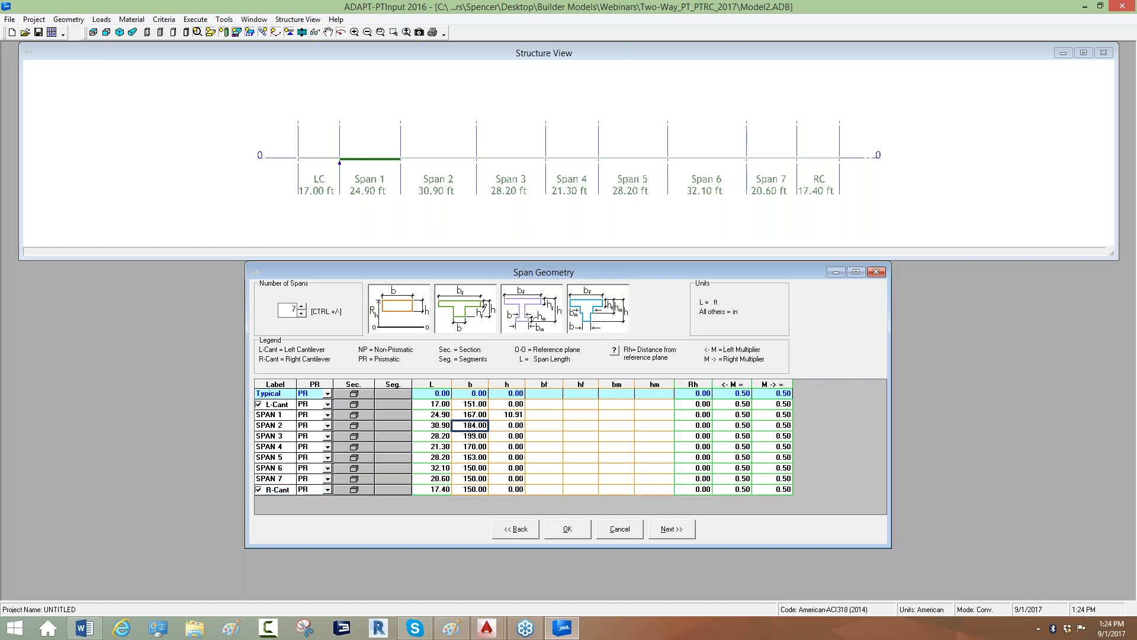
pyautogui.press('Right')
pyautogui.press('Up')
pyautogui.press('Up')
pyautogui.write('8')
pyautogui.press('Return')
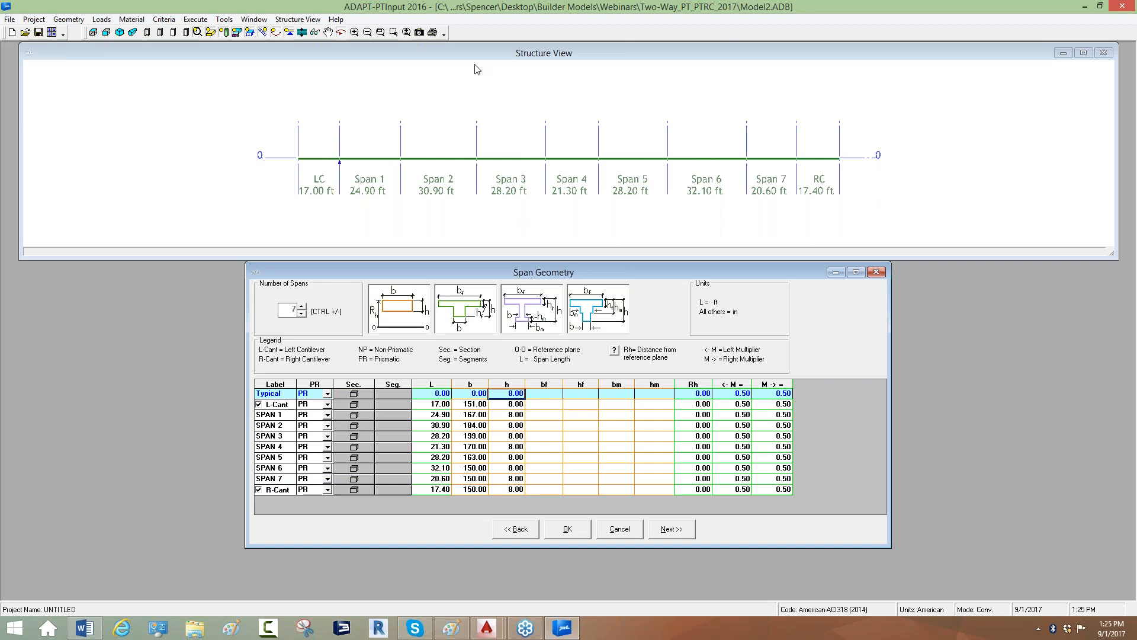
# - Examine the cross-section types available for the left cantilever of the two-way slab
pyautogui.moveTo(497, 157); pyautogui.dragTo(635, 187)
pyautogui.moveTo(466, 111); pyautogui.dragTo(481, 98)
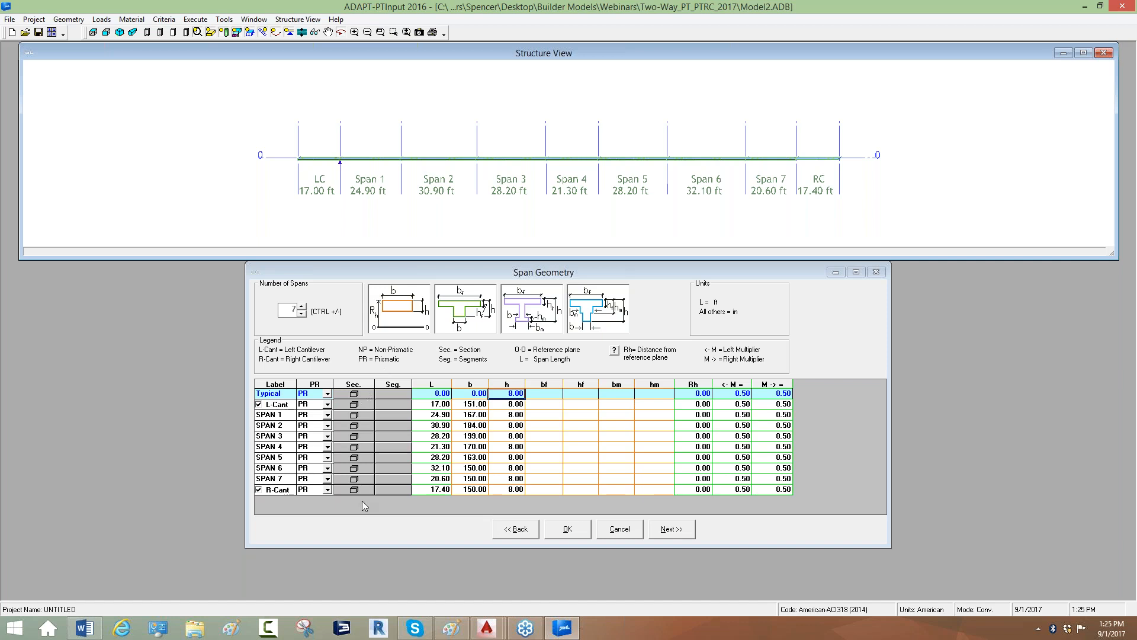
pyautogui.click(360, 406)
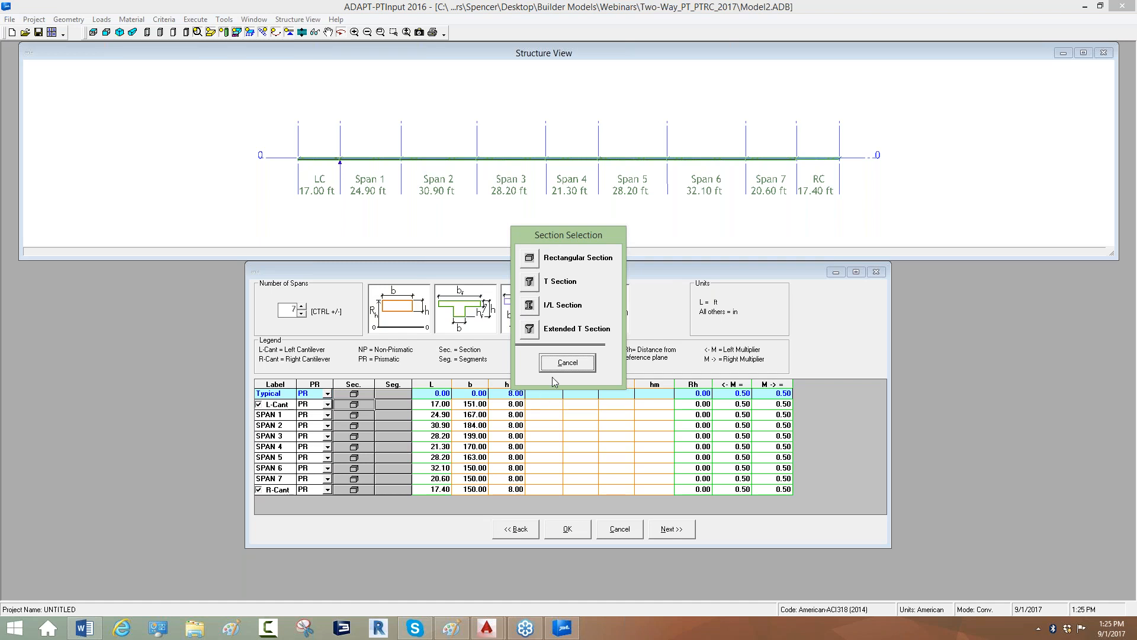
pyautogui.click(569, 363)
pyautogui.click(600, 440)
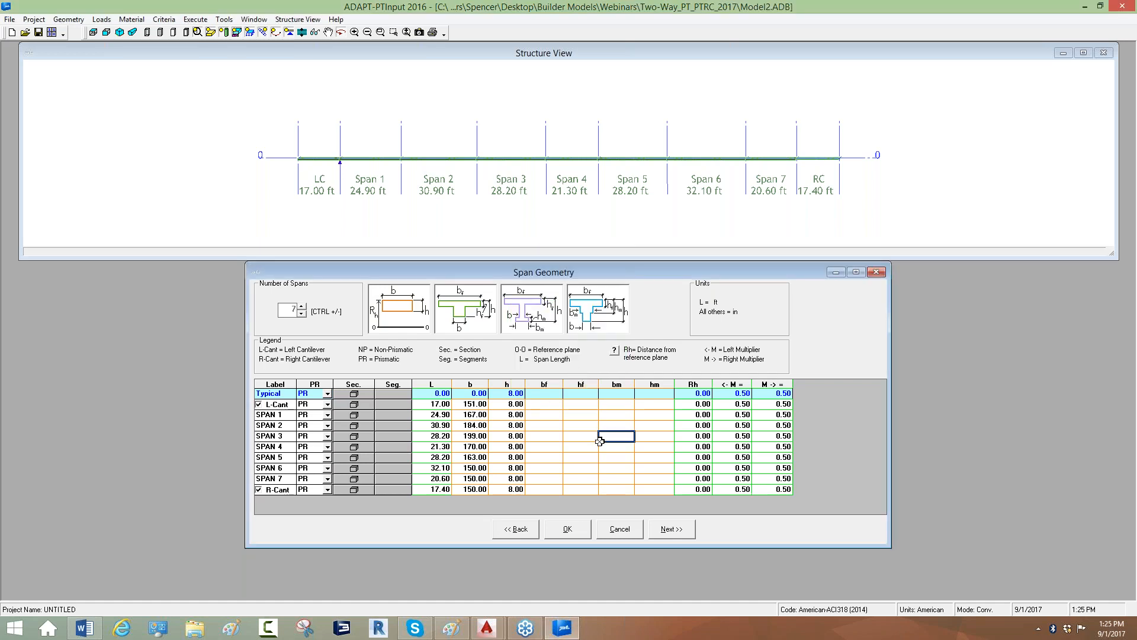
# - Launch a second ADAPT-PT 2016 session in Post-Tensioned mode and start a new model
pyautogui.click(1085, 6)
pyautogui.doubleClick(1012, 24)
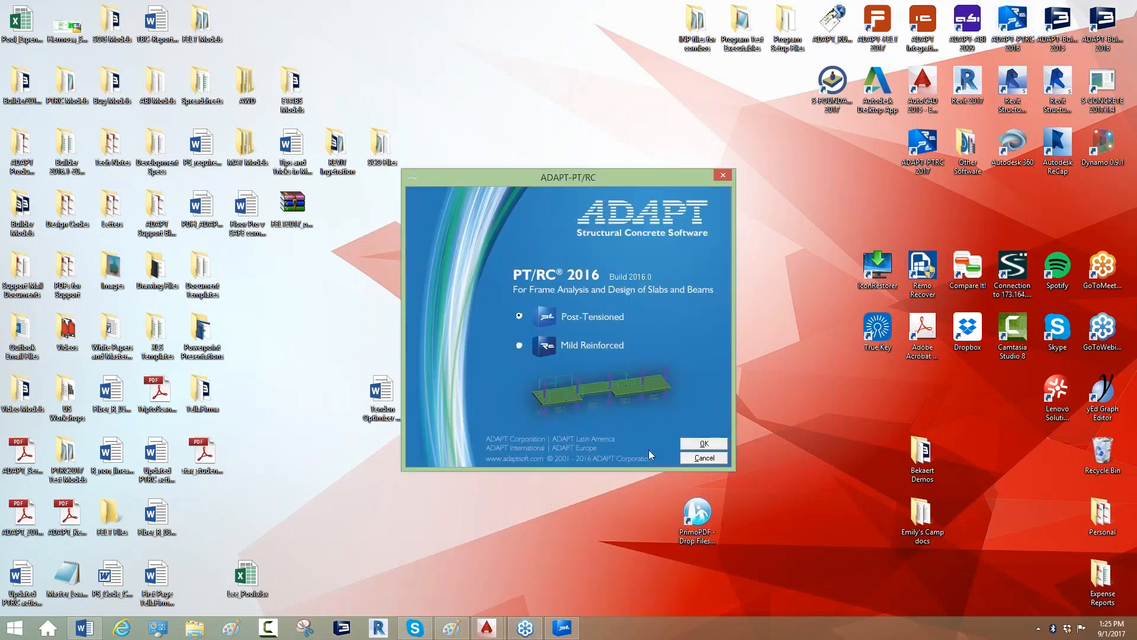
pyautogui.click(690, 444)
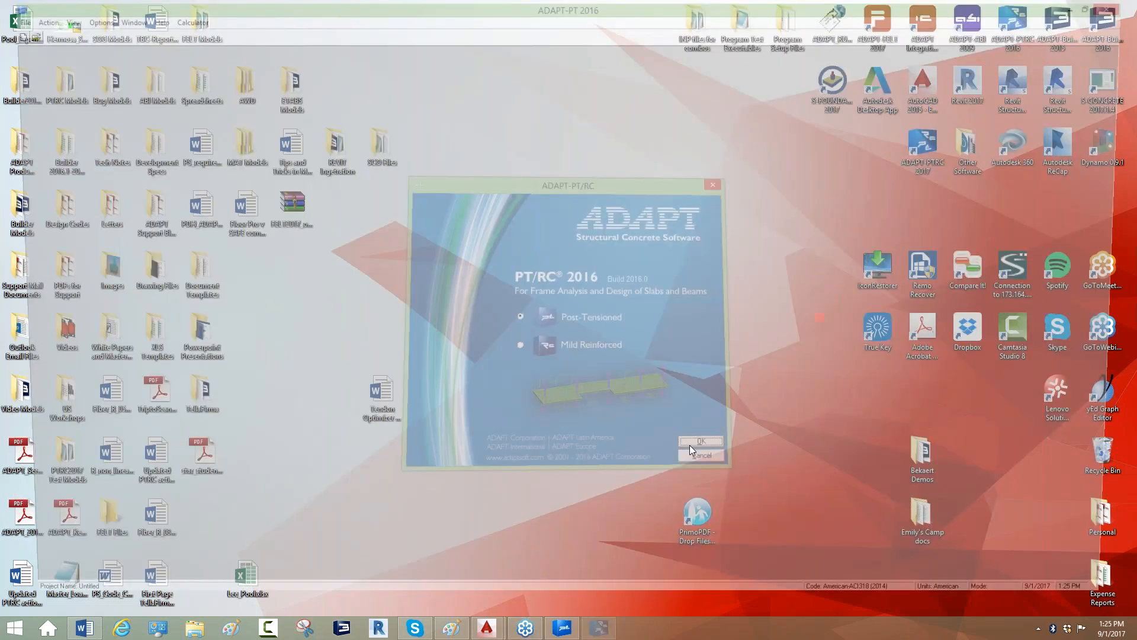
pyautogui.click(10, 19)
pyautogui.click(23, 37)
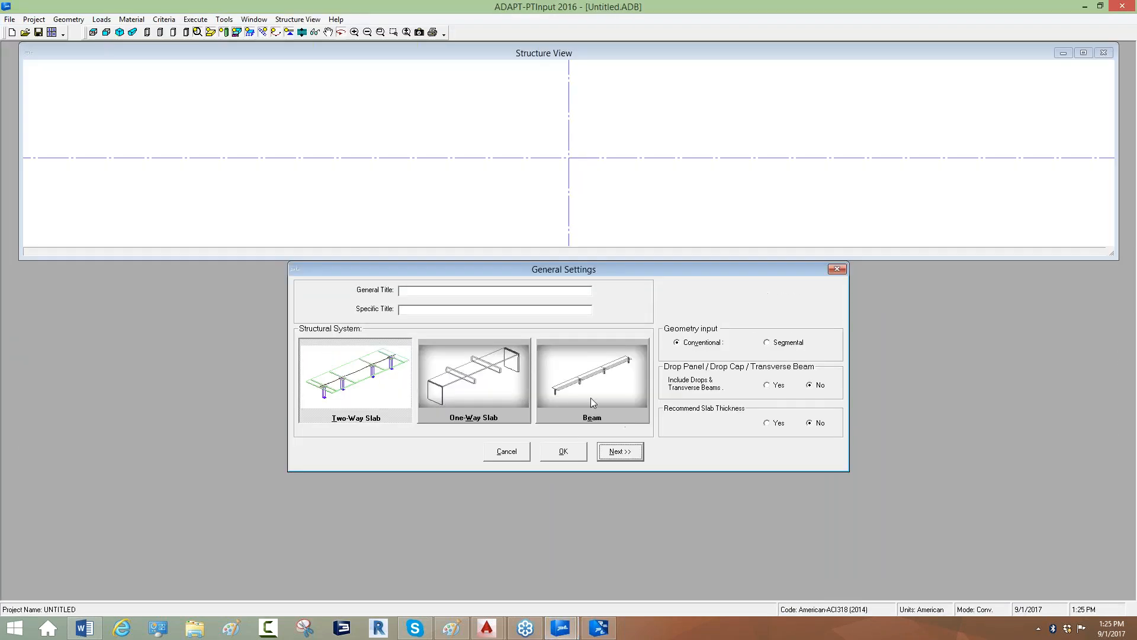
# - Make the new model a Beam system with effective flange width considered, and check the section types offered for Span 1
pyautogui.click(593, 403)
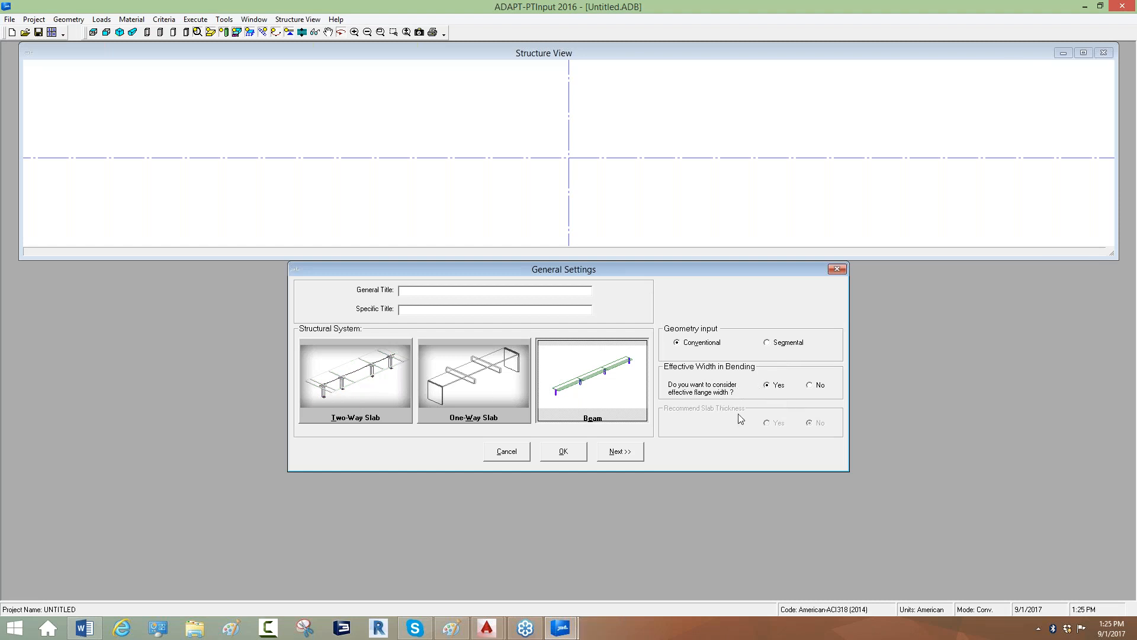
pyautogui.click(620, 452)
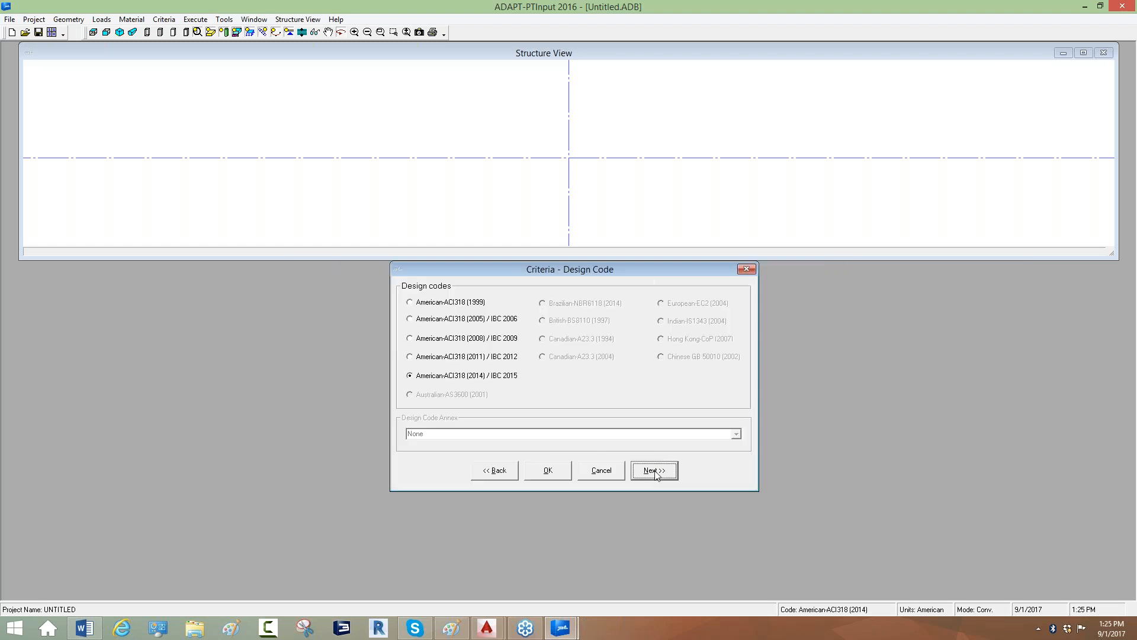
pyautogui.click(655, 475)
pyautogui.click(656, 517)
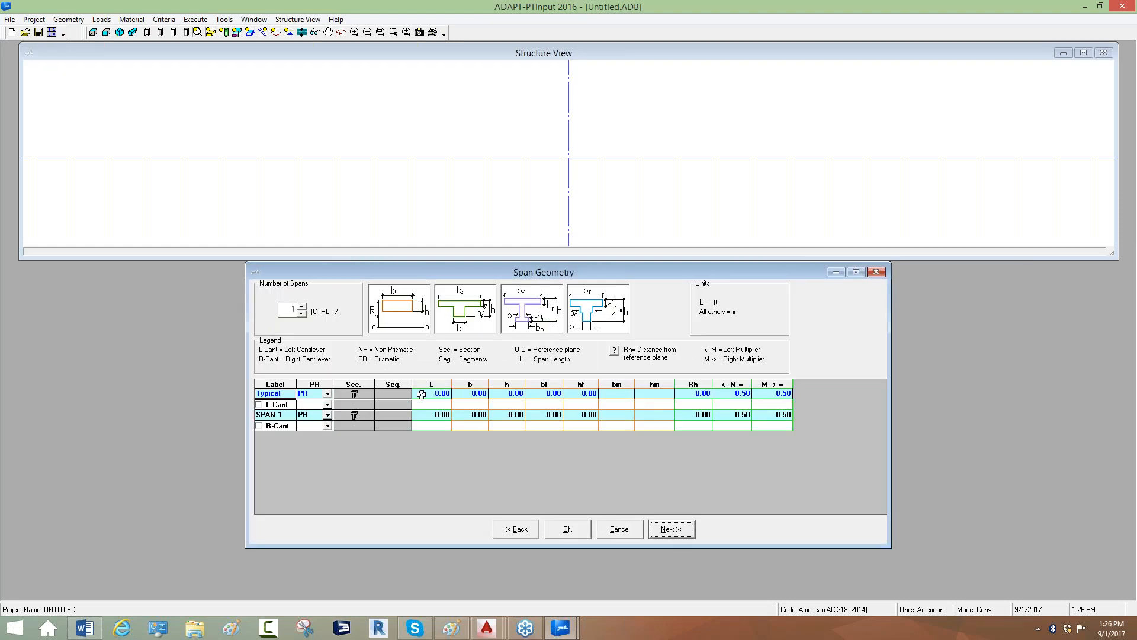
pyautogui.click(356, 416)
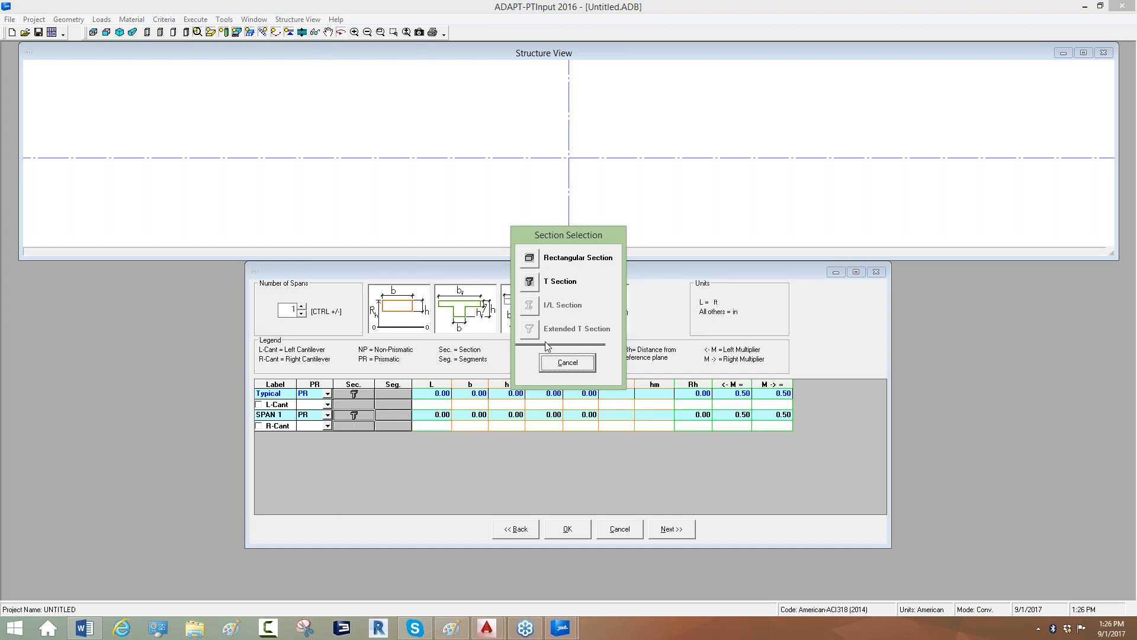
pyautogui.click(564, 364)
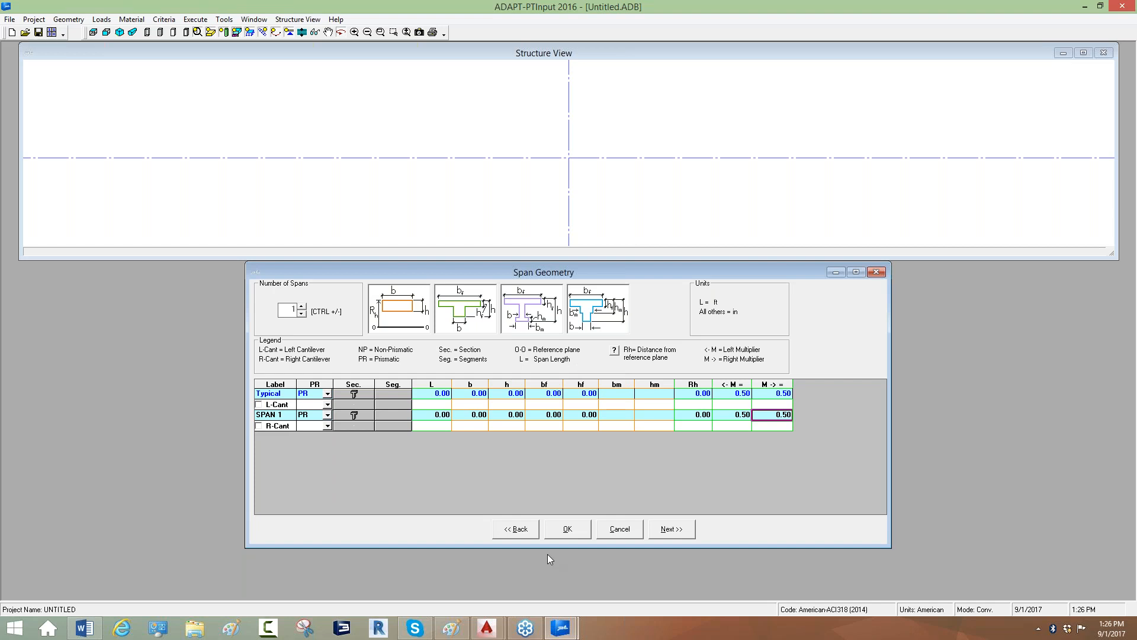
# - Set the beam model's effective flange width option to No and check Span 1's section types again
pyautogui.click(515, 528)
pyautogui.click(489, 518)
pyautogui.click(495, 471)
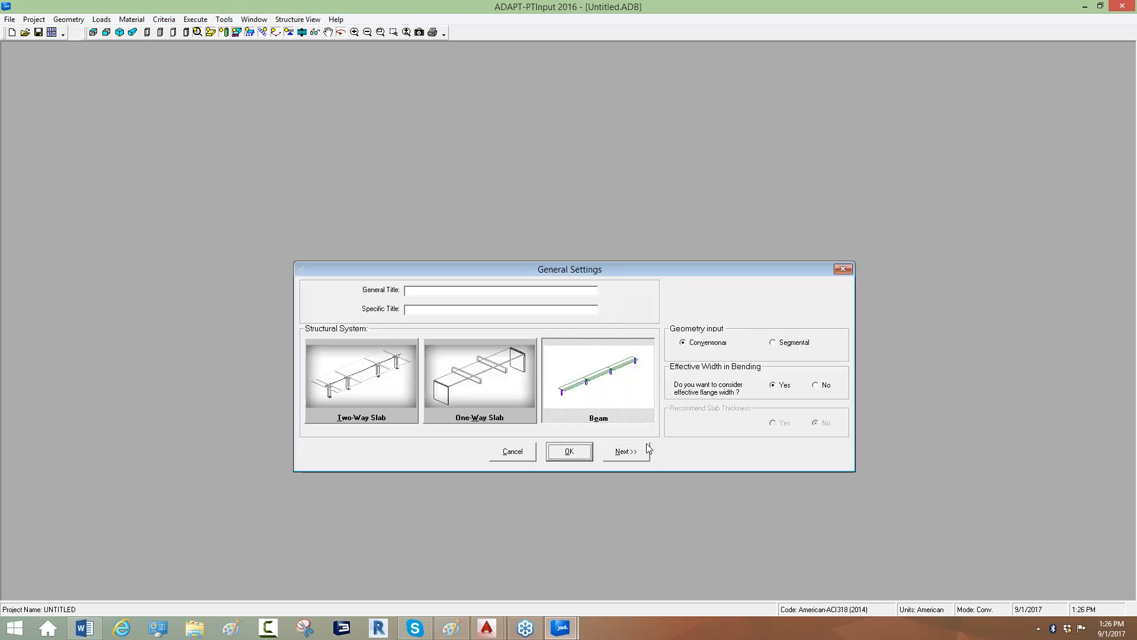
pyautogui.click(821, 385)
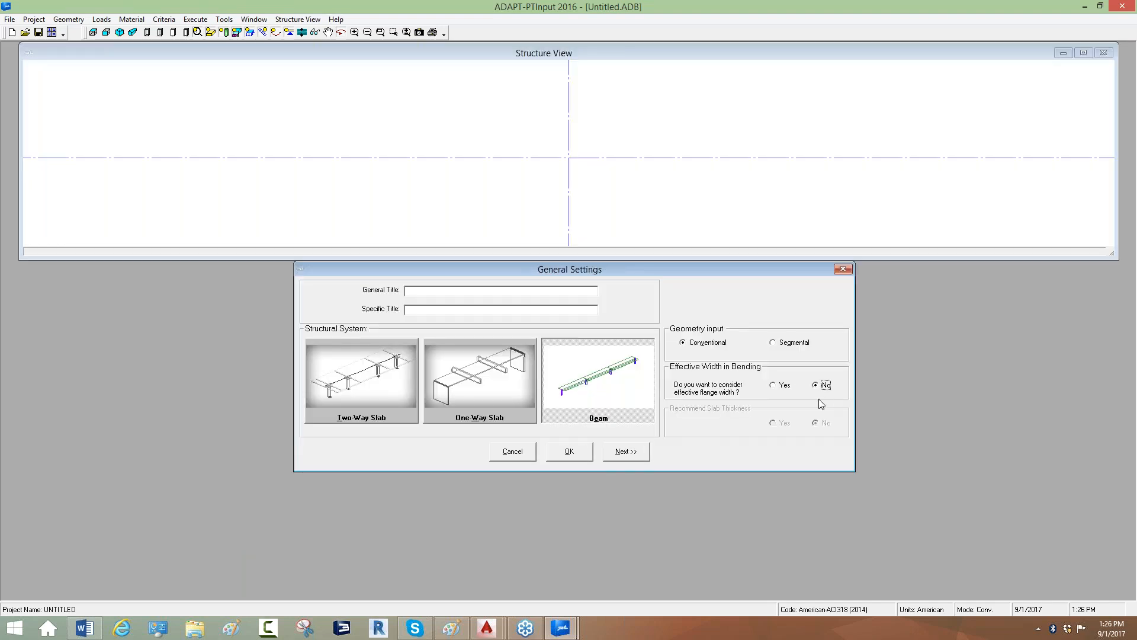
pyautogui.click(634, 455)
pyautogui.click(655, 470)
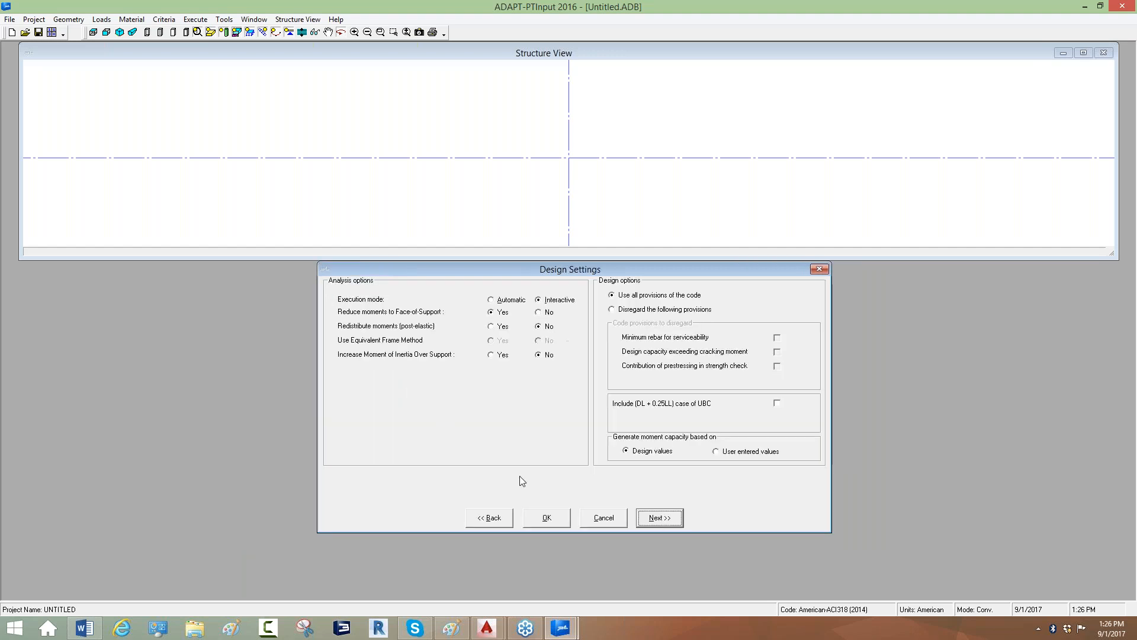
pyautogui.click(662, 519)
pyautogui.click(354, 415)
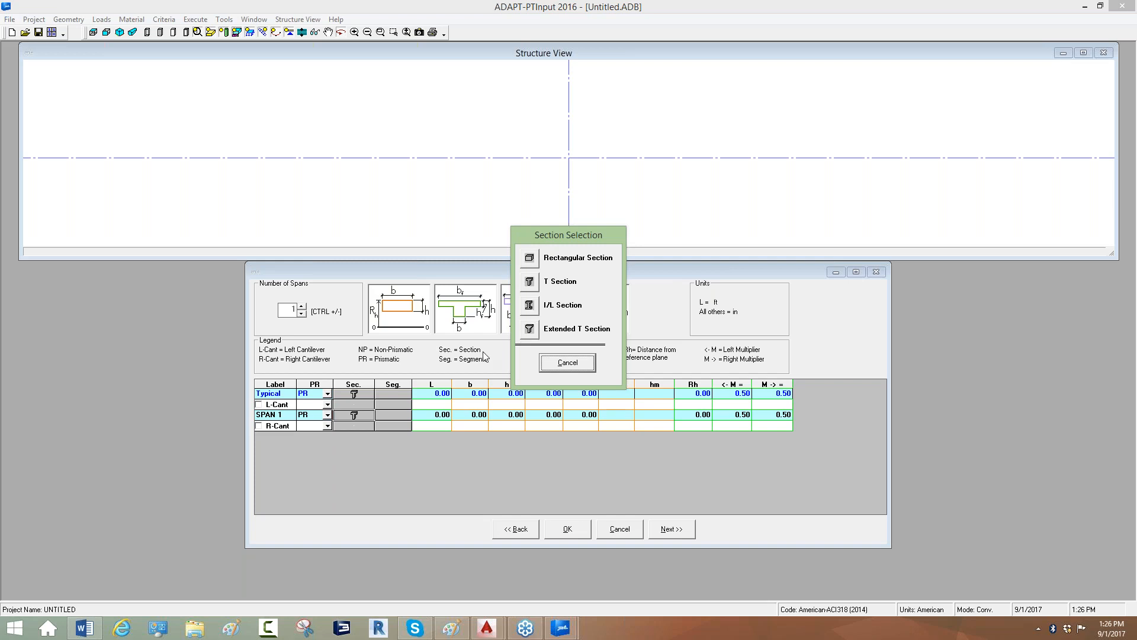
pyautogui.click(551, 364)
# - Bypass the blank span geometry to view the beam model's support geometry settings, and return to its span geometry
pyautogui.click(673, 528)
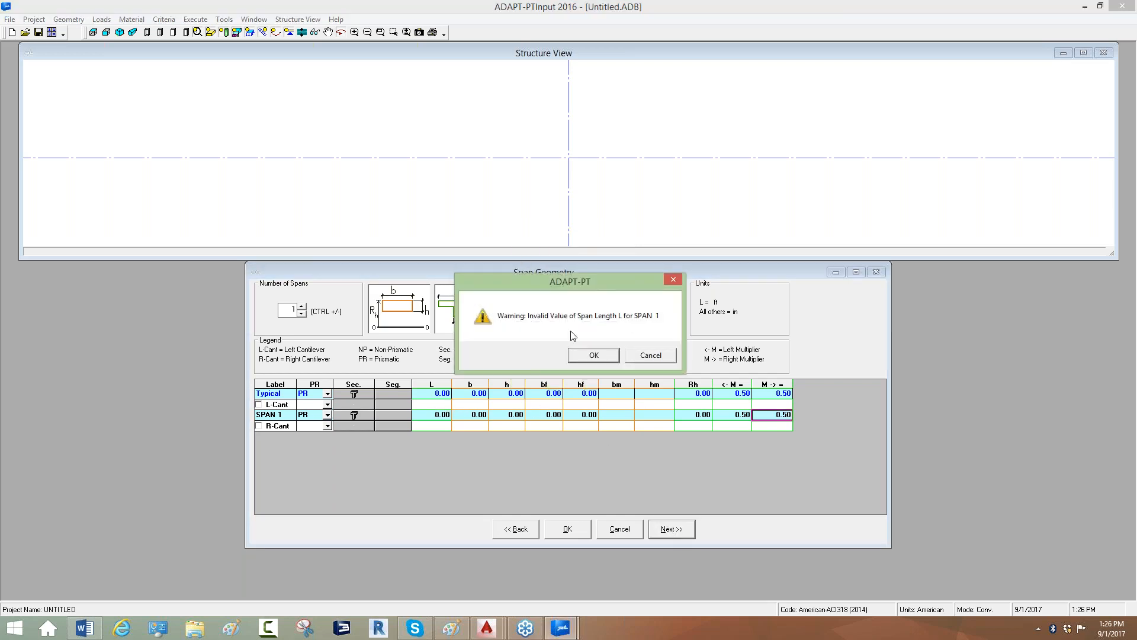
pyautogui.click(582, 356)
pyautogui.click(581, 354)
pyautogui.click(582, 355)
pyautogui.click(582, 355)
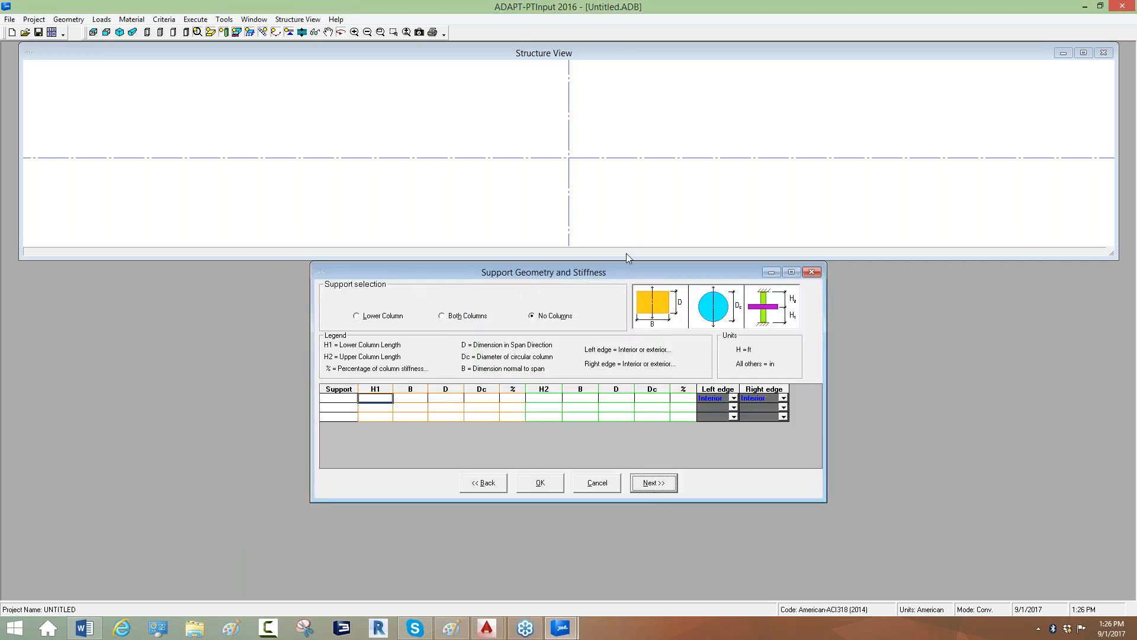
pyautogui.click(480, 485)
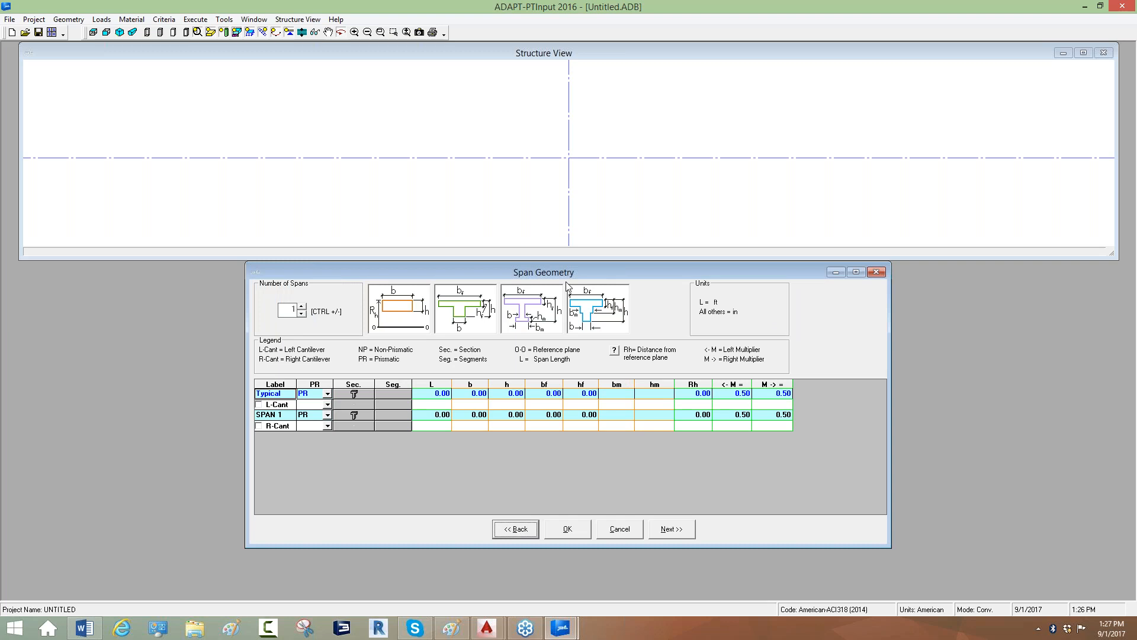
# - Close the trial beam model without saving, exit the second session and return to the Model2 slab's span geometry
pyautogui.click(1115, 6)
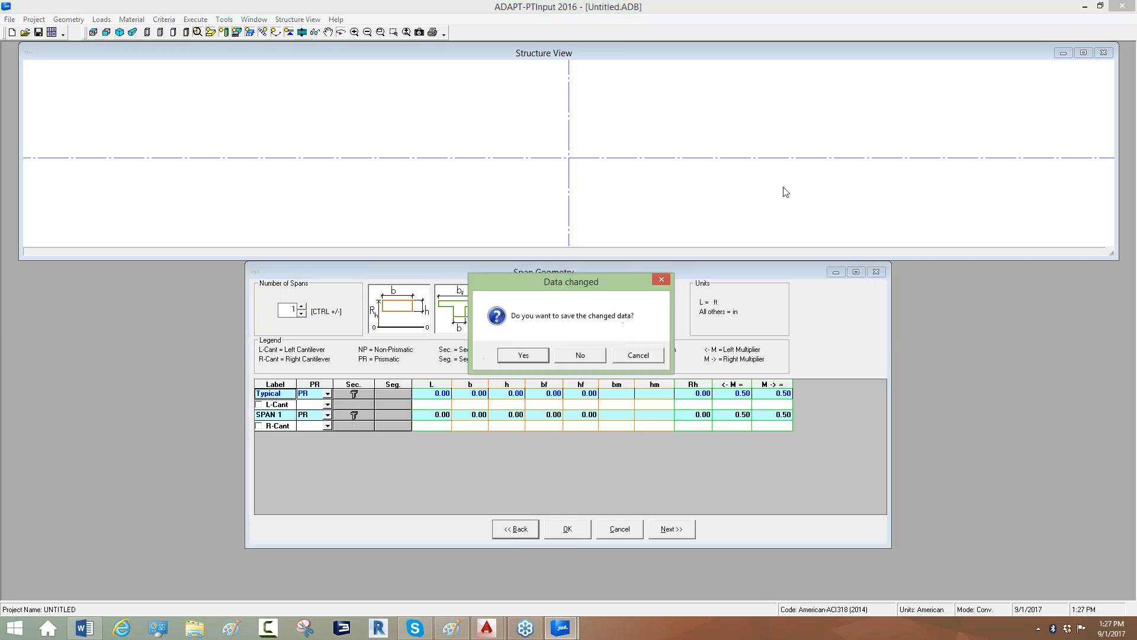
pyautogui.click(572, 353)
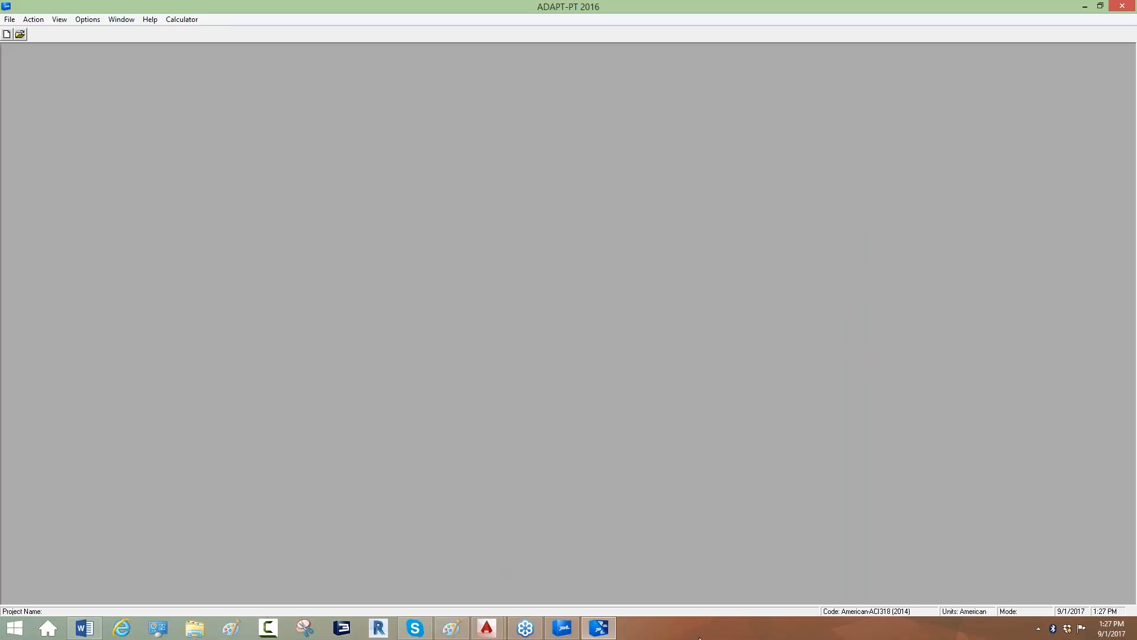
pyautogui.click(599, 629)
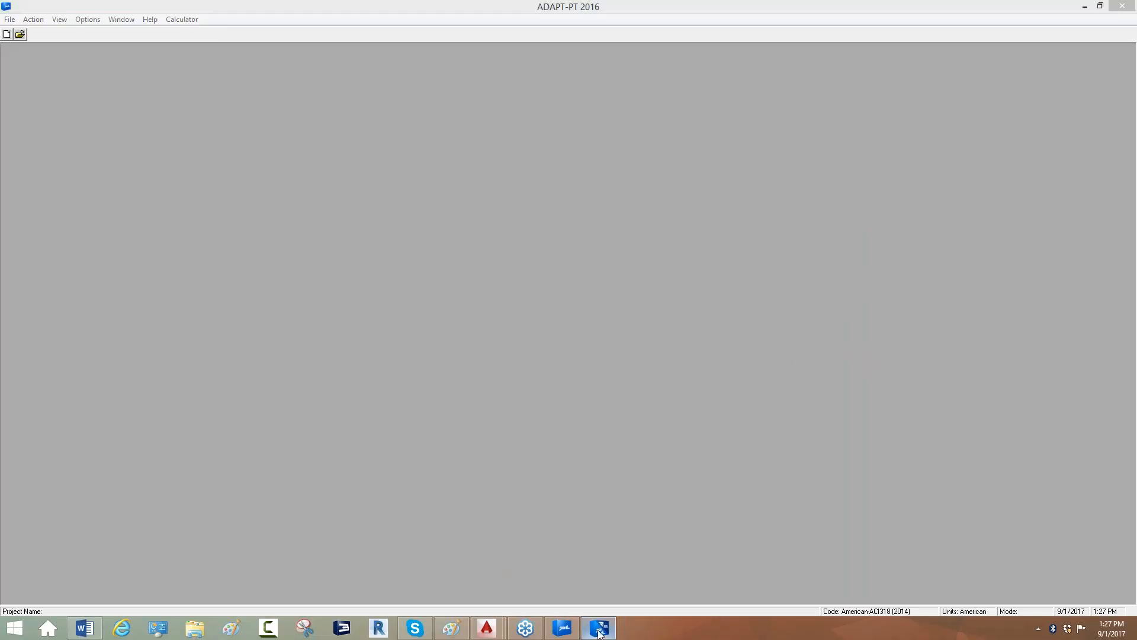
pyautogui.click(598, 632)
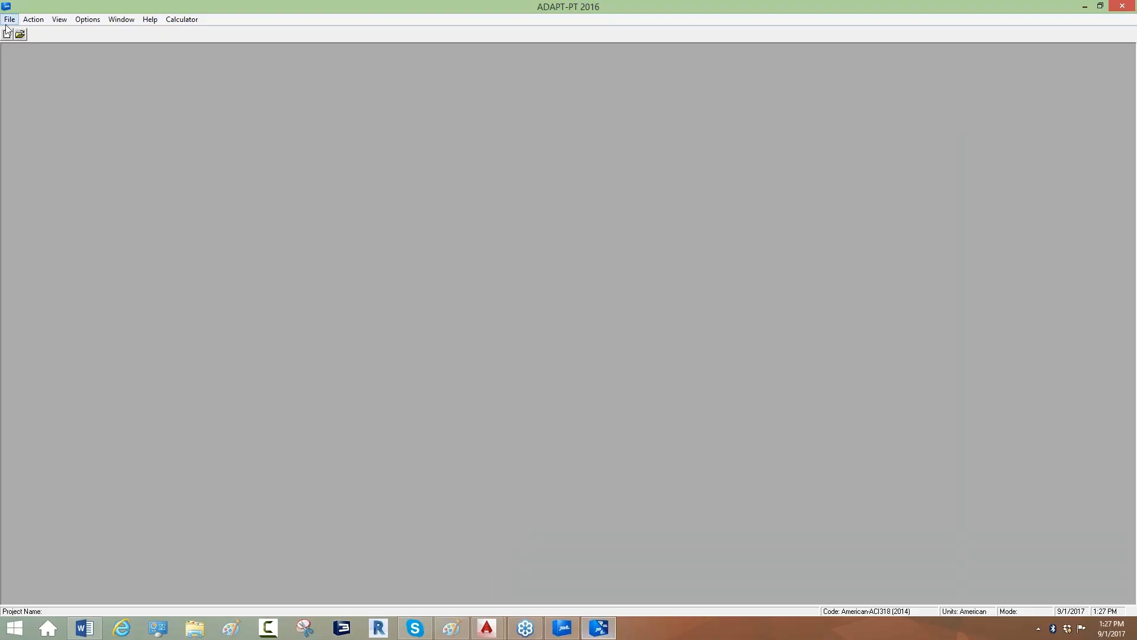
pyautogui.click(574, 628)
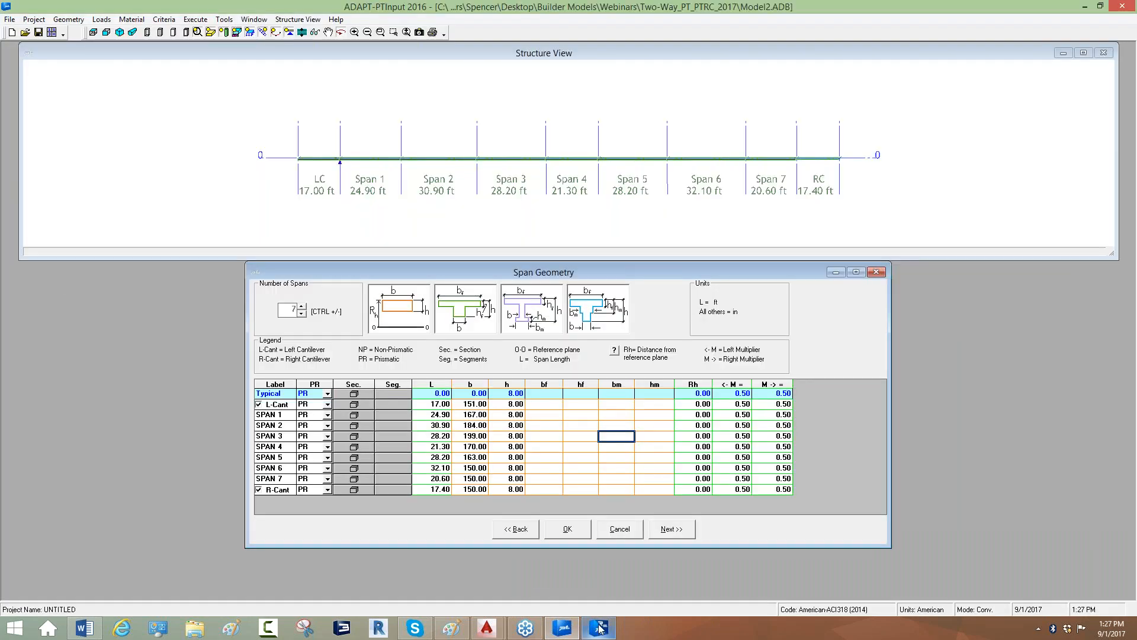
pyautogui.click(597, 629)
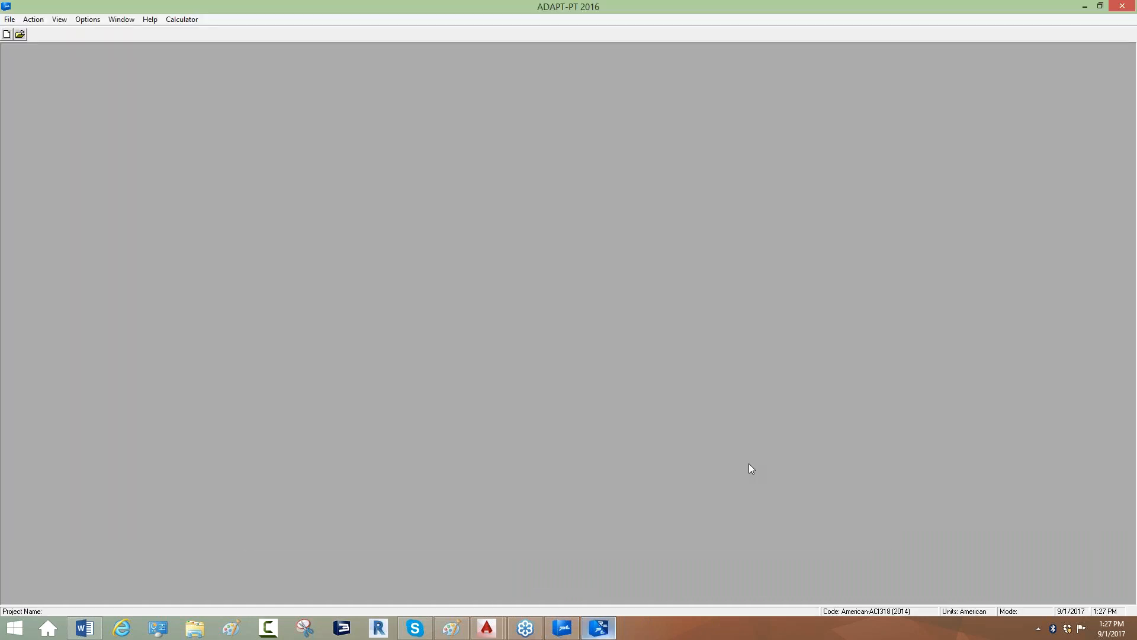
pyautogui.click(1123, 7)
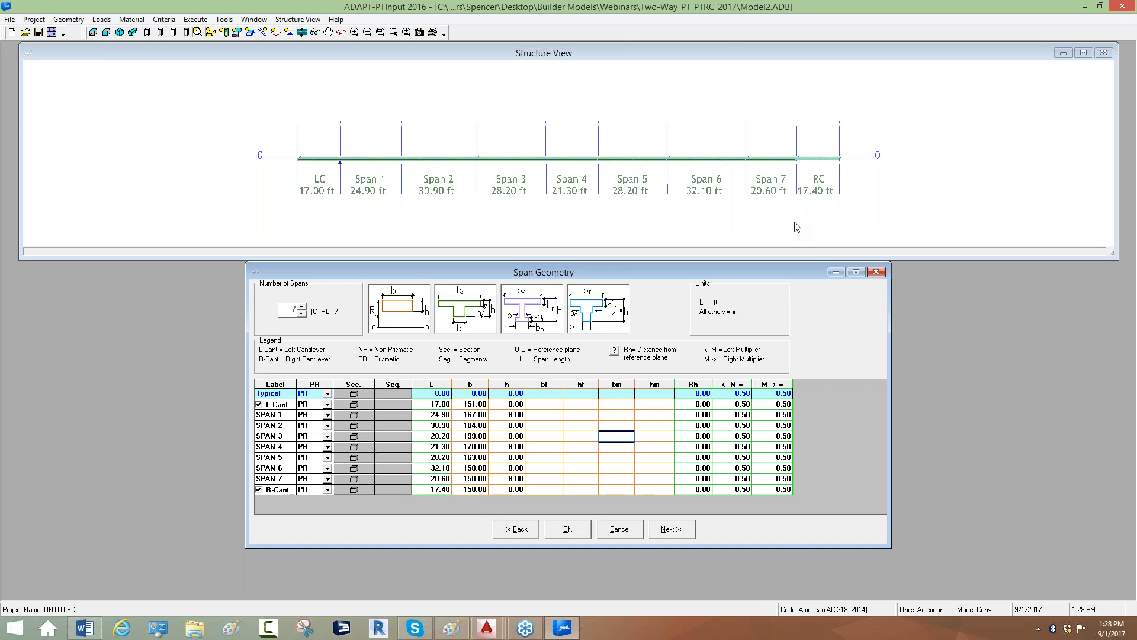
# - Apply a reference plane distance Rh of 8 in to all spans and cantilevers, and show the structure in plan view
pyautogui.click(681, 393)
pyautogui.write('8')
pyautogui.press('Return')
pyautogui.click(624, 468)
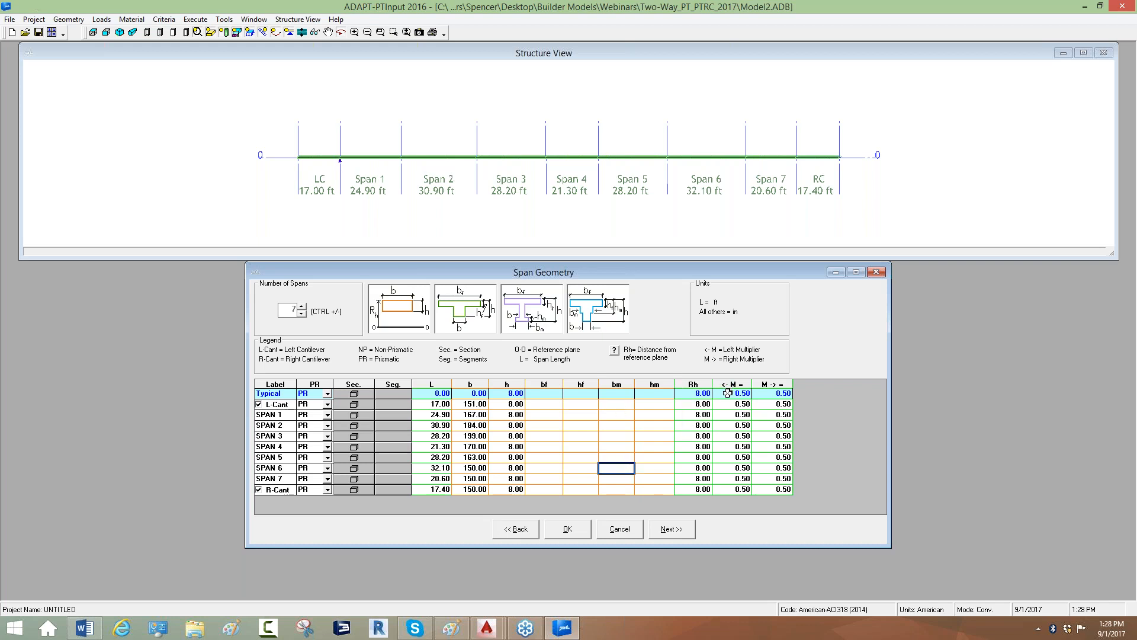
pyautogui.click(307, 134)
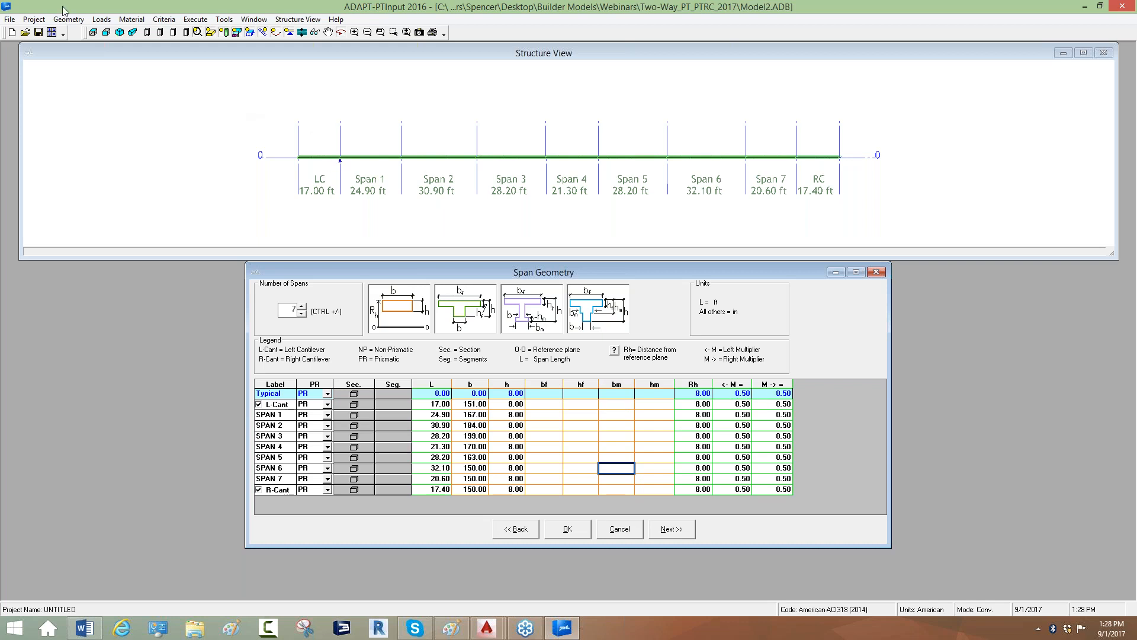
pyautogui.click(93, 33)
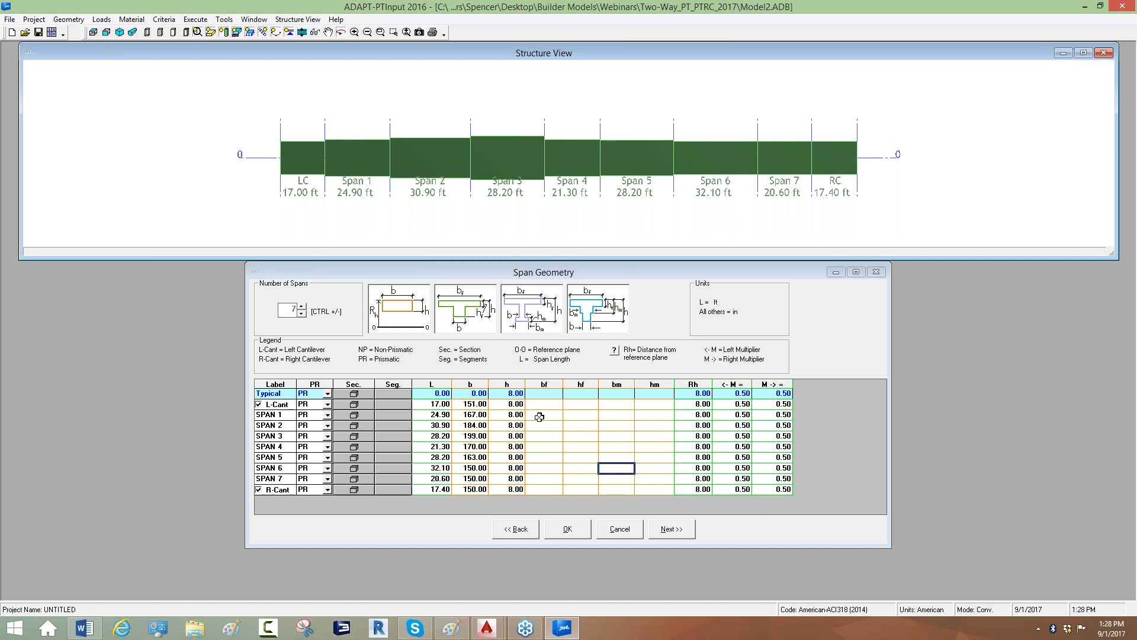
# - Try a left multiplier of 10 and a right multiplier of 2 on the left cantilever
pyautogui.click(740, 405)
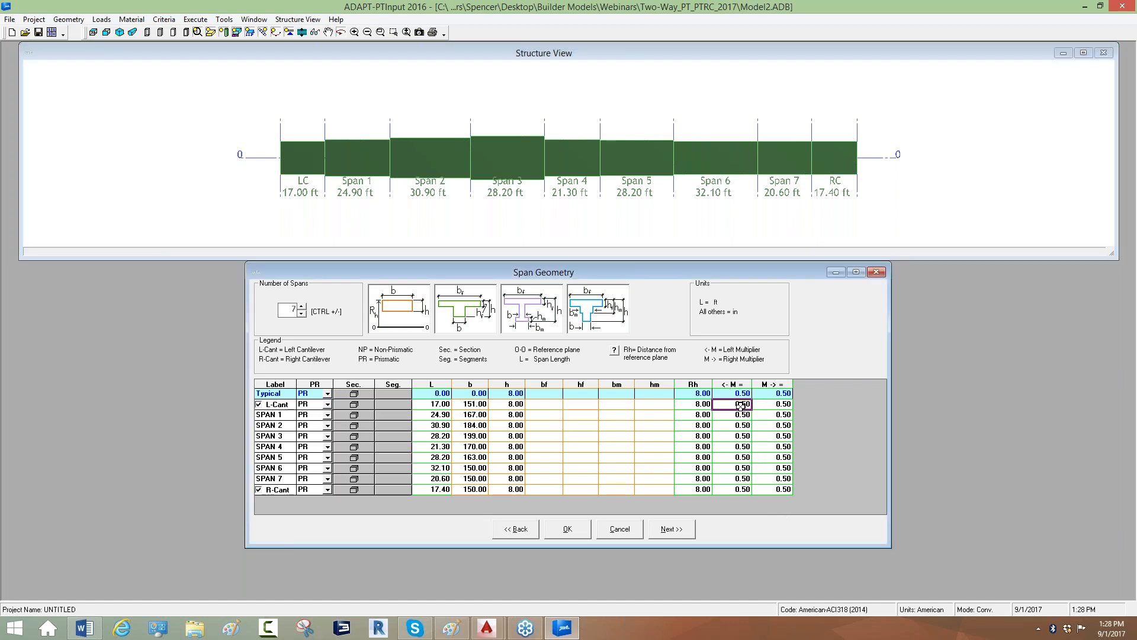
pyautogui.click(469, 404)
pyautogui.click(747, 405)
pyautogui.write('1.00')
pyautogui.click(770, 405)
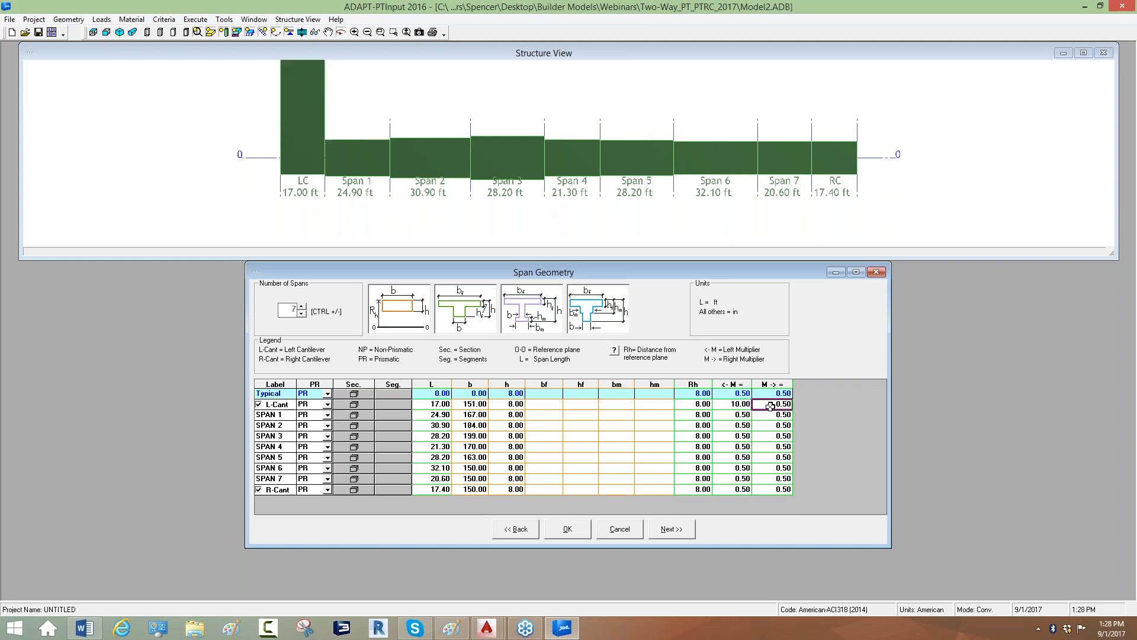
pyautogui.write('2.')
pyautogui.click(770, 425)
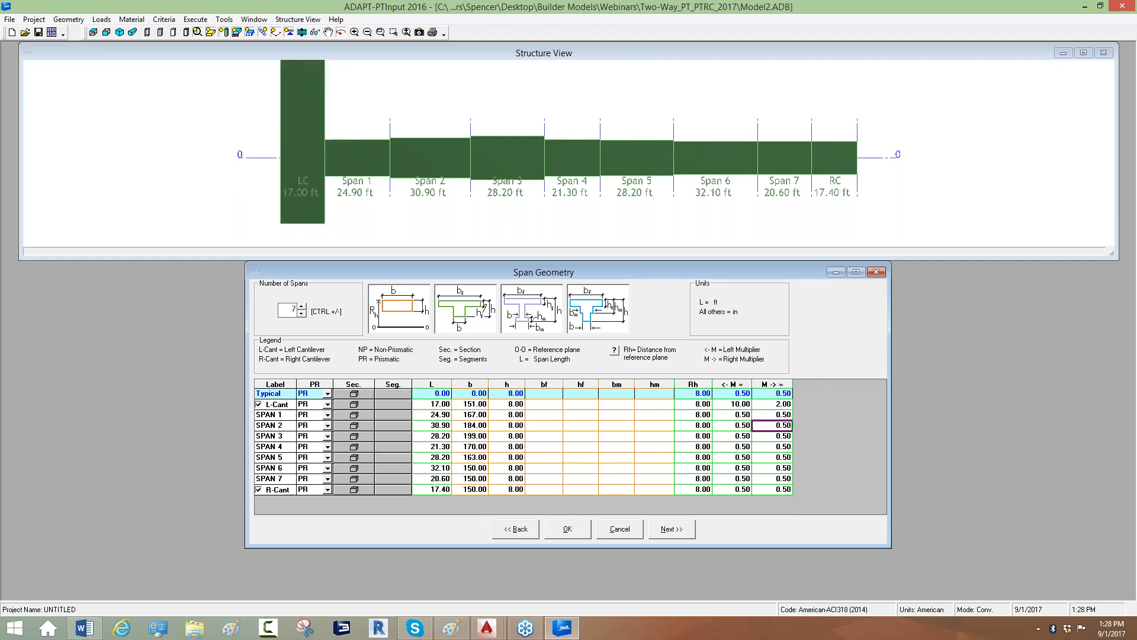
# - Restore both the left and right multipliers of the left cantilever to 0.50
pyautogui.click(470, 404)
pyautogui.click(729, 404)
pyautogui.click(769, 404)
pyautogui.click(719, 404)
pyautogui.write('0.5')
pyautogui.press('Tab')
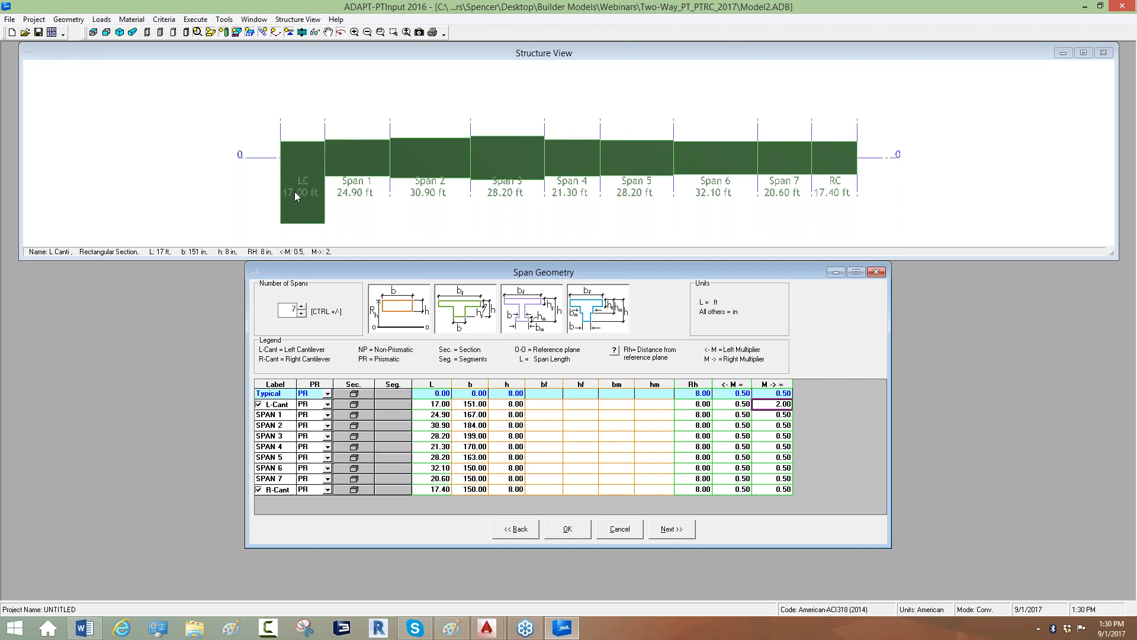
pyautogui.write('0')
pyautogui.click(727, 416)
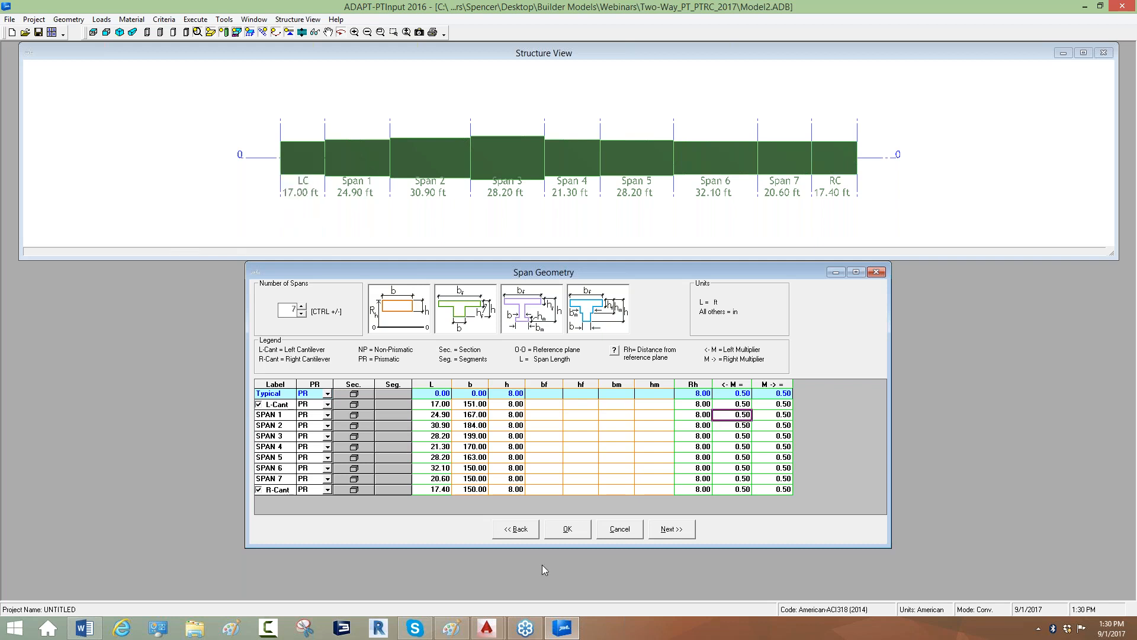
# - Switch to the Y_Strips.dwg drawing in AutoCAD to view the design strip layout
pyautogui.moveTo(489, 627)
pyautogui.click(504, 595)
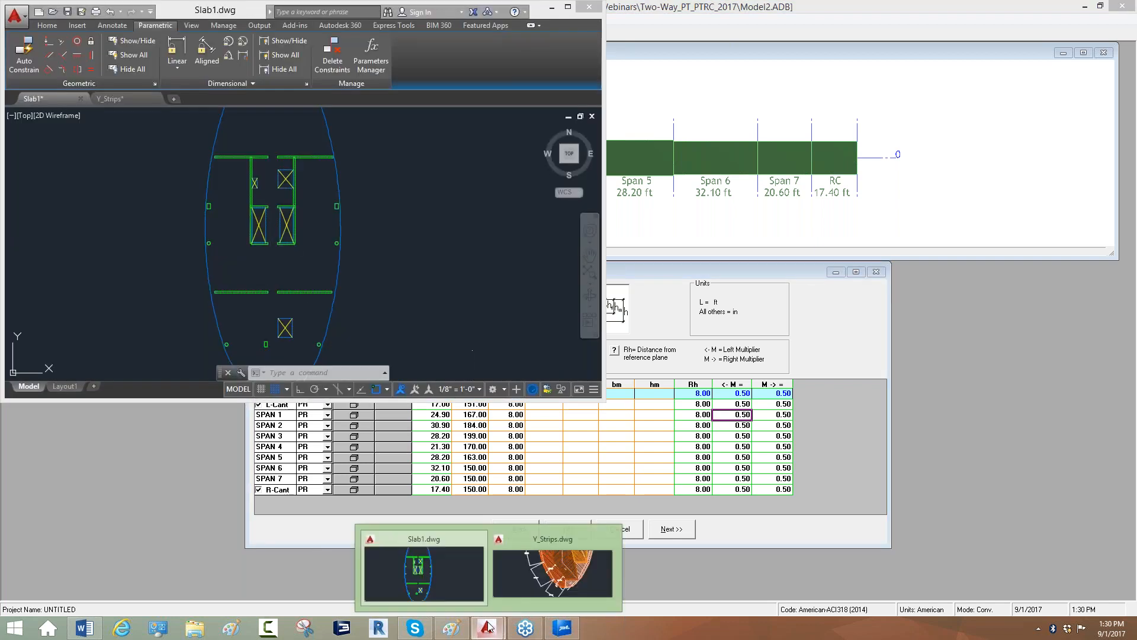
pyautogui.click(520, 570)
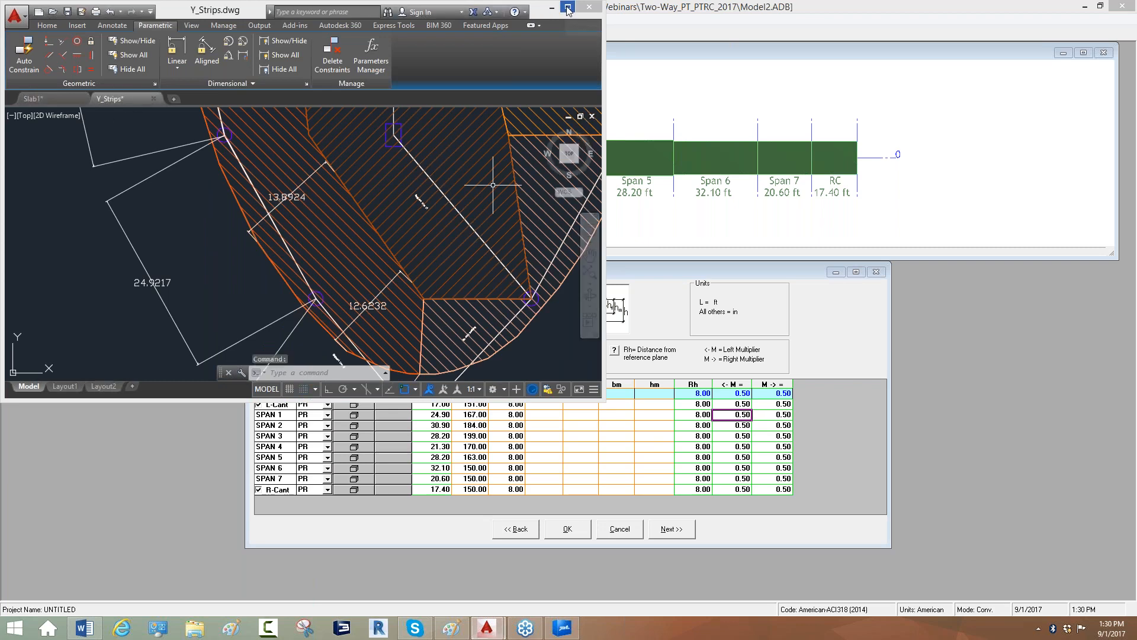
# - Examine the tributary widths and span dimensions of the left edge strip in the Y_Strips.dwg drawing
pyautogui.click(566, 10)
pyautogui.scroll(-8, 474, 367)
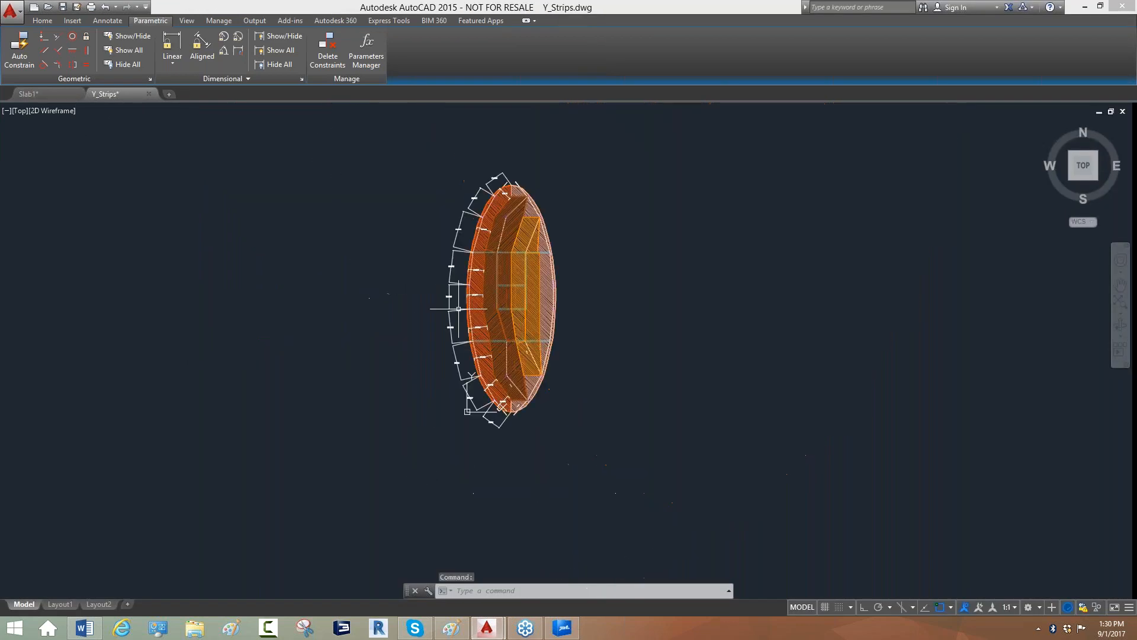
pyautogui.scroll(6, 468, 267)
pyautogui.moveTo(478, 202)
pyautogui.mouseDown()
pyautogui.moveTo(498, 348)
pyautogui.moveTo(480, 257)
pyautogui.moveTo(450, 299)
pyautogui.mouseUp()
pyautogui.scroll(2, 451, 299)
pyautogui.scroll(4, 622, 236)
pyautogui.scroll(-2, 680, 203)
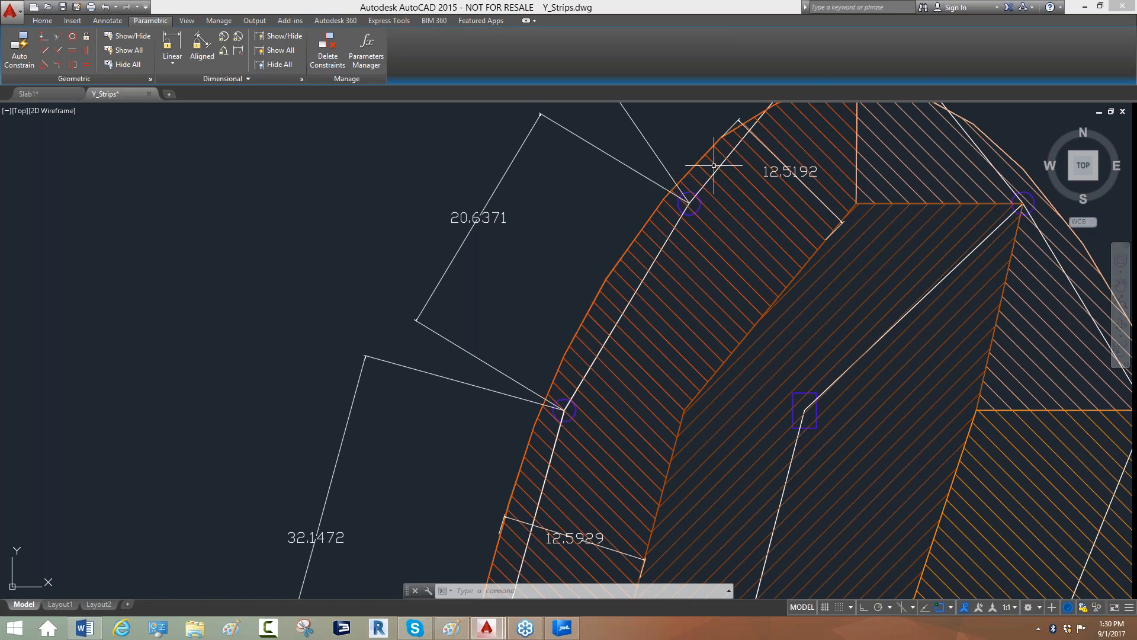
pyautogui.moveTo(592, 403); pyautogui.dragTo(594, 273)
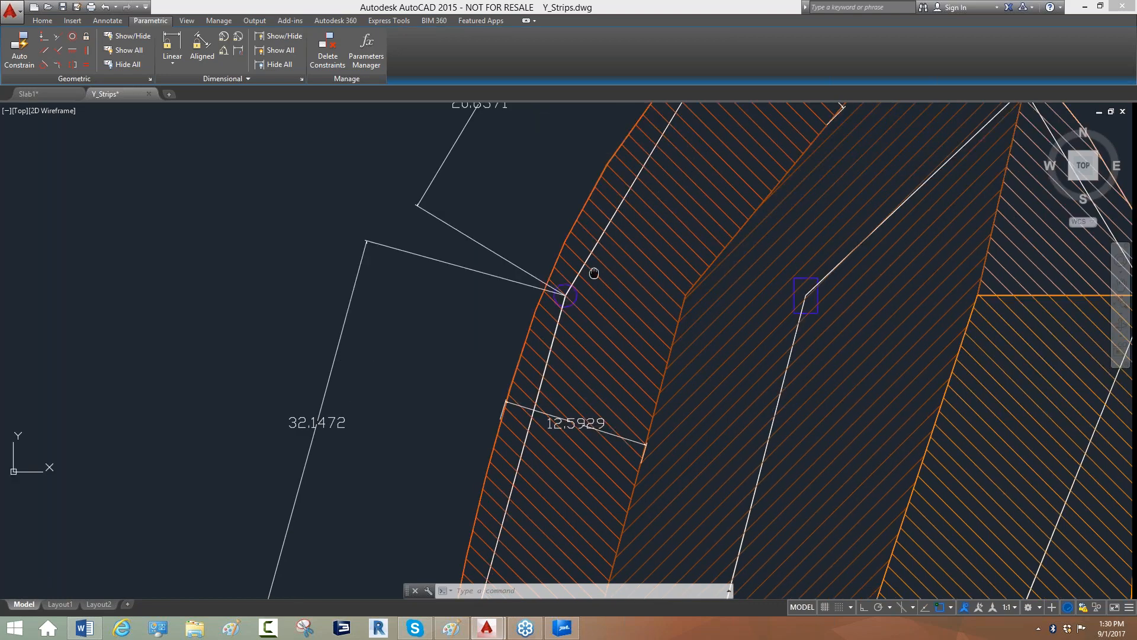
pyautogui.scroll(-5, 594, 273)
pyautogui.scroll(3, 535, 249)
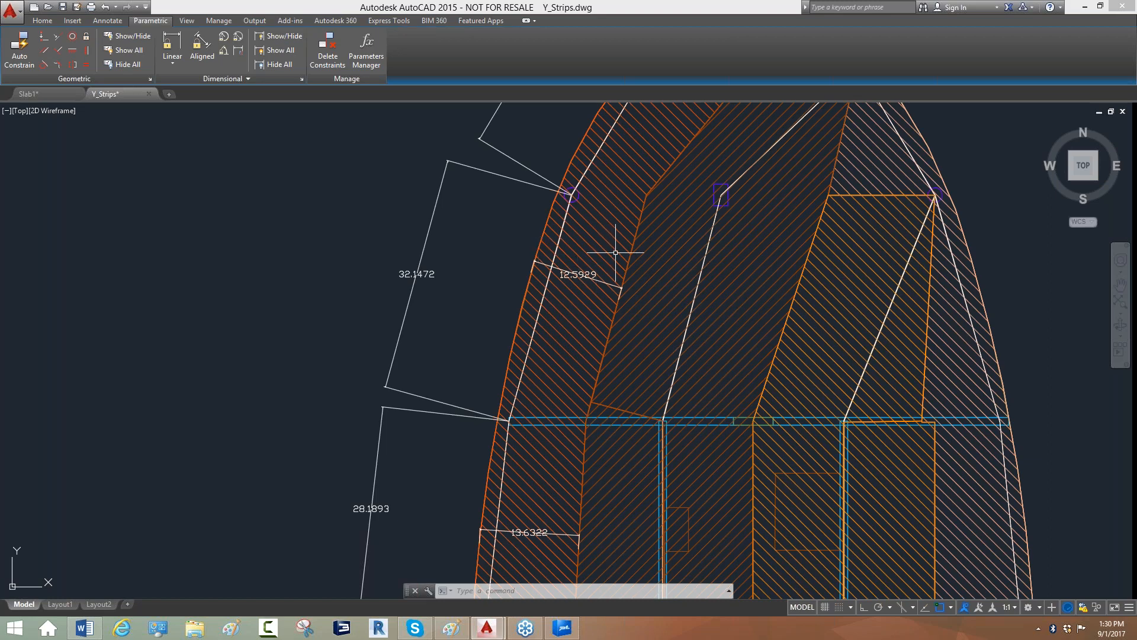
# - Switch back to ADAPT-PT and set the left multiplier to 0.16 for the left cantilever and 0.14 for Span 1
pyautogui.click(561, 628)
pyautogui.click(723, 404)
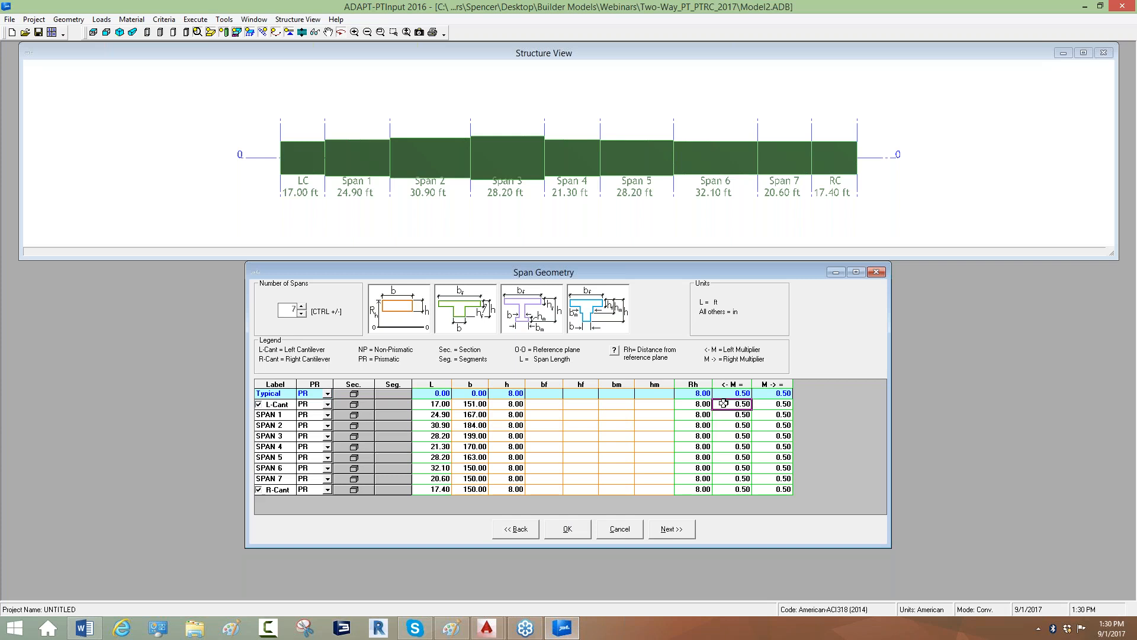
pyautogui.write('0.16')
pyautogui.press('Return')
pyautogui.press('Up')
pyautogui.click(725, 414)
pyautogui.write('0.14')
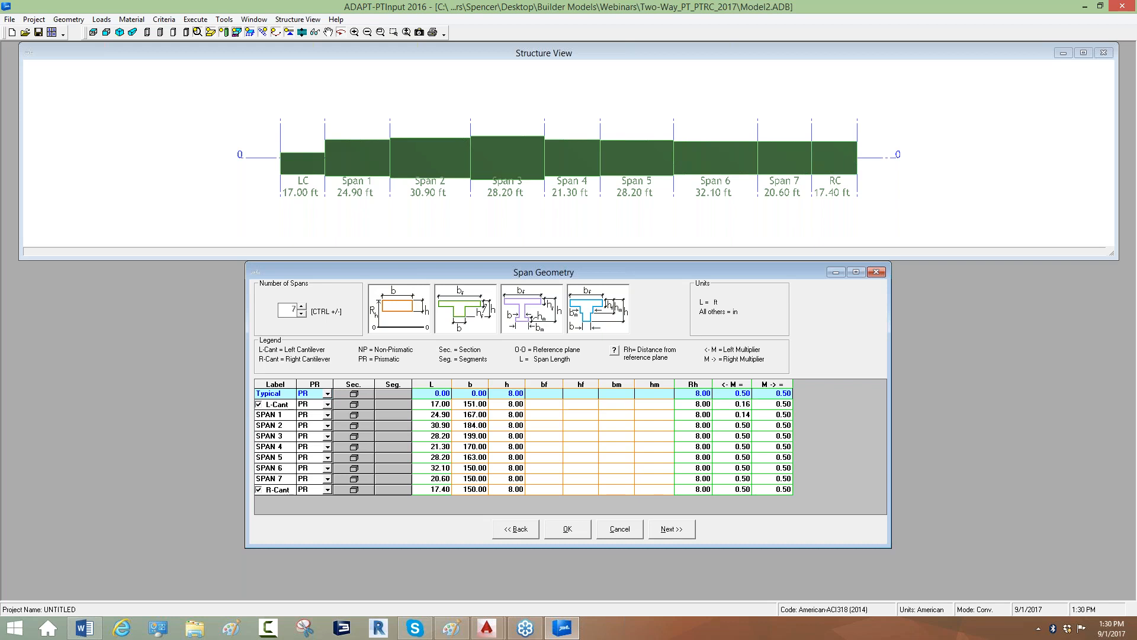
# - Set the left multipliers of Spans 2, 3 and 4 to 0.13, 0.12 and 0.13
pyautogui.press('Return')
pyautogui.write('0.13')
pyautogui.press('Return')
pyautogui.write('0.12')
pyautogui.press('Return')
pyautogui.write('0.10')
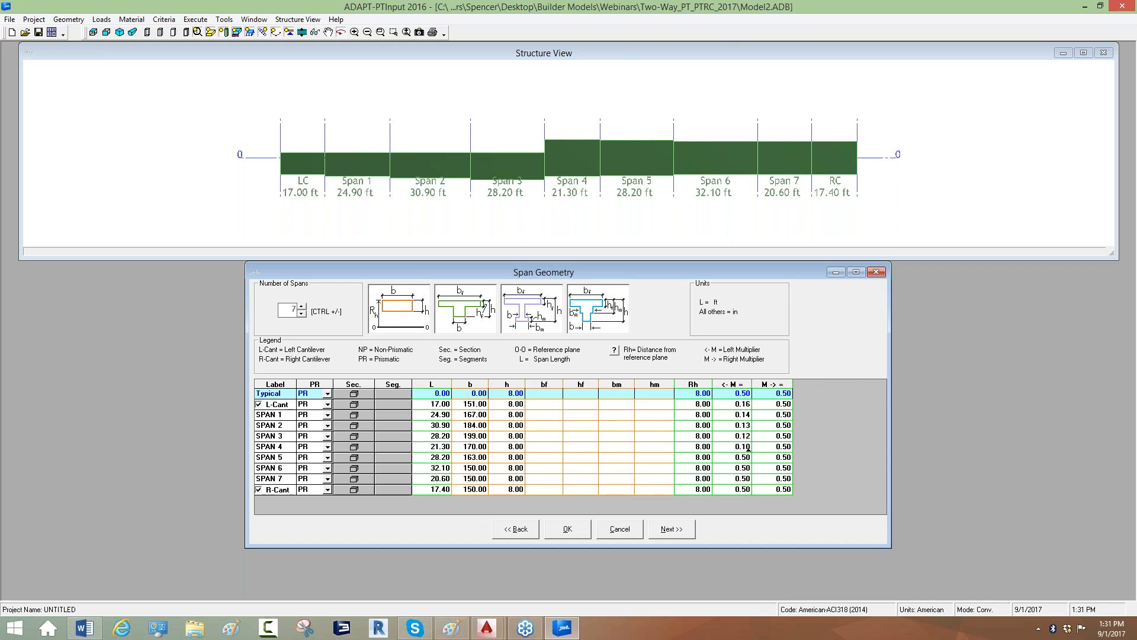
pyautogui.press('Return')
# - Set the left multiplier to 0.15 for Span 5 and 0.16 for Span 6, Span 7 and the right cantilever
pyautogui.write('0')
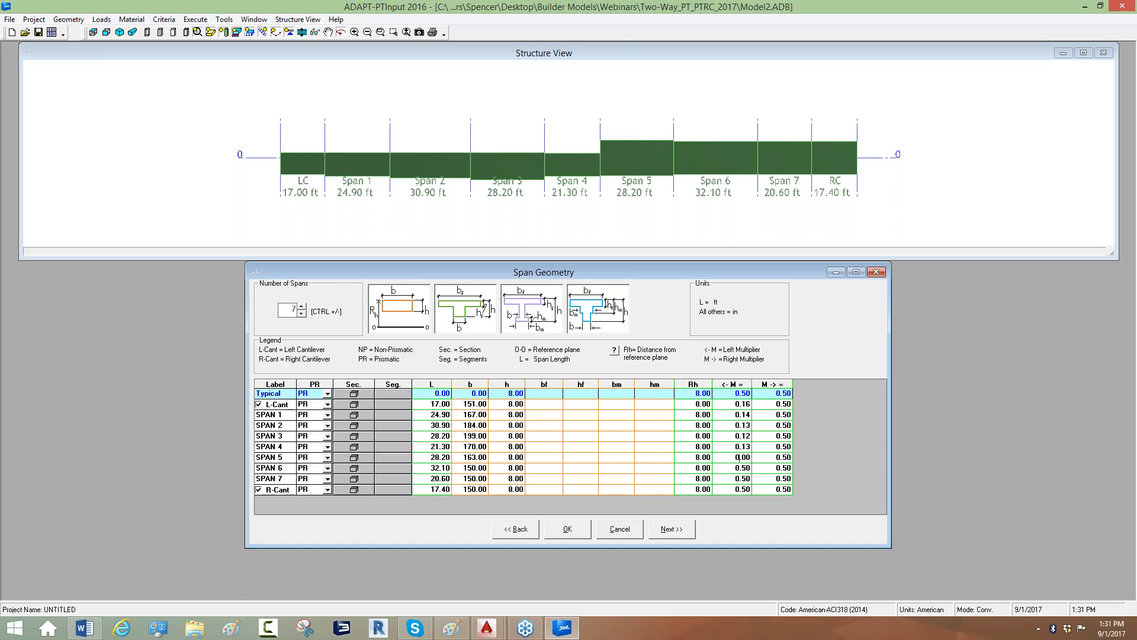
pyautogui.write('.15')
pyautogui.press('Return')
pyautogui.write('0.16')
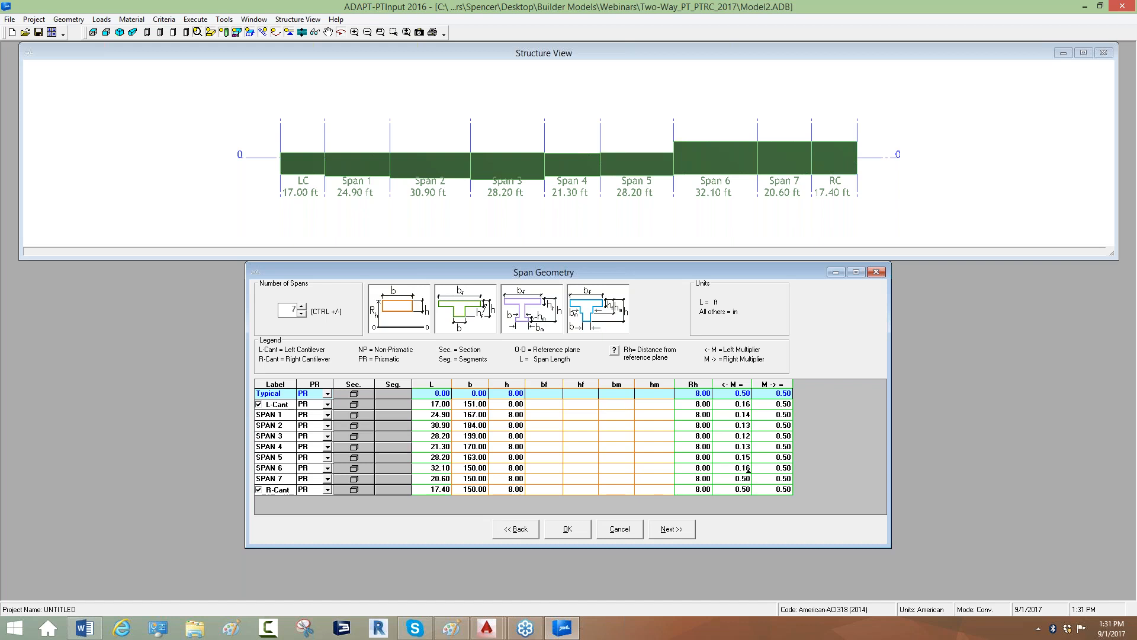
pyautogui.press('Return')
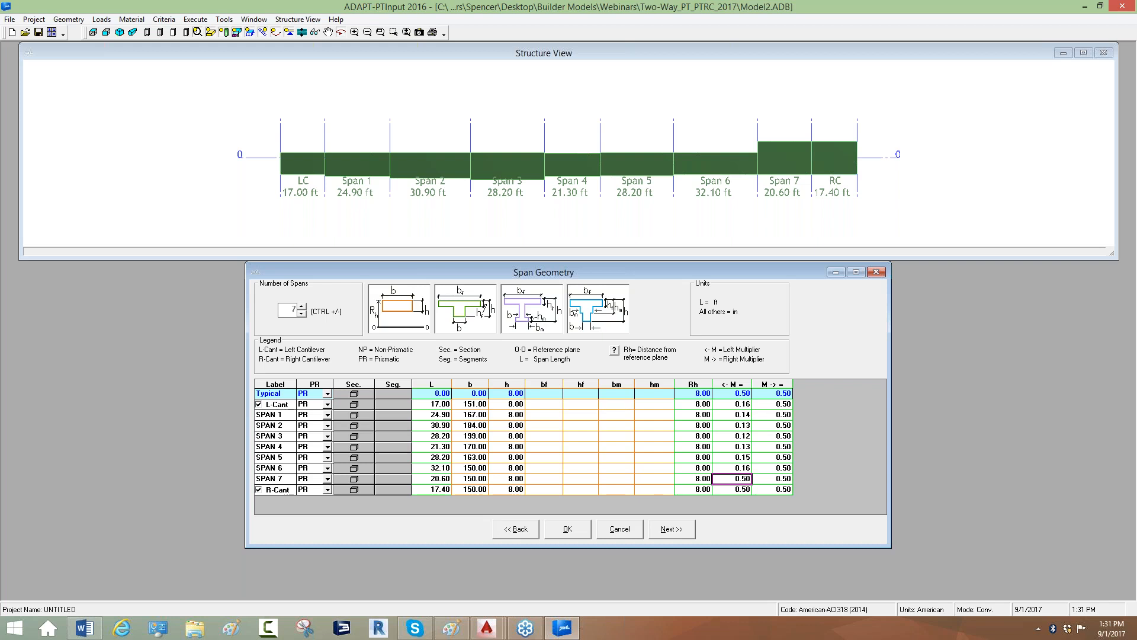
pyautogui.write('0.16')
pyautogui.press('Return')
pyautogui.write('0.16')
pyautogui.press('Return')
# - Set the right multiplier to 0.84 for the right cantilever, Span 7 and Span 6, and 0.85 for Span 5
pyautogui.write('0')
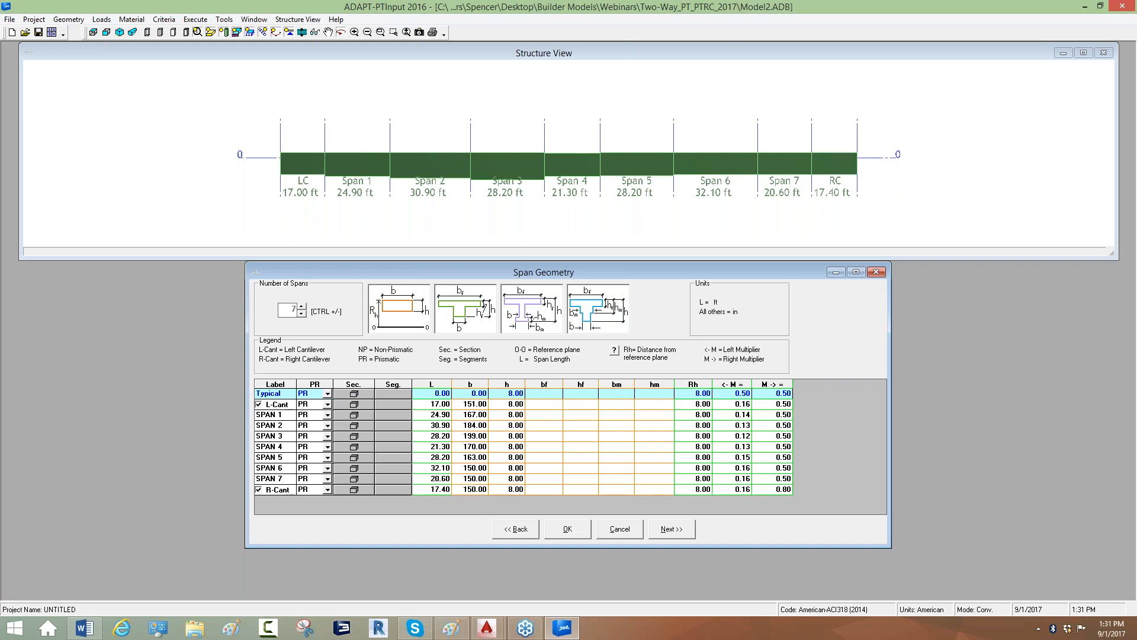
pyautogui.press('Up')
pyautogui.write('0.84')
pyautogui.press('Up')
pyautogui.write('0')
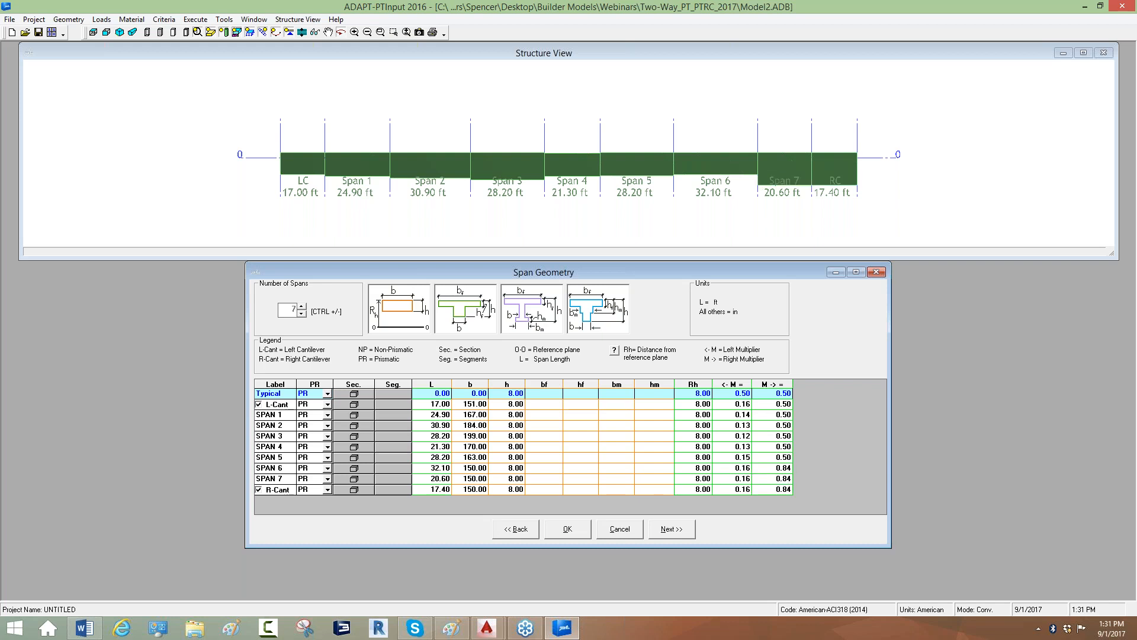
pyautogui.press('Up')
pyautogui.write('0')
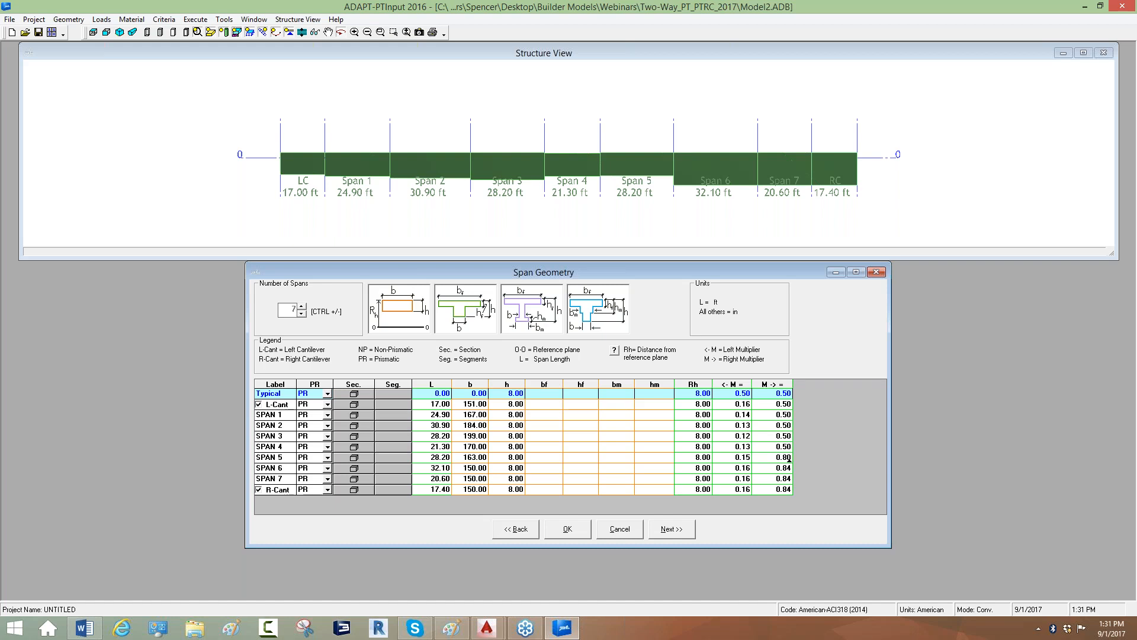
pyautogui.press('Up')
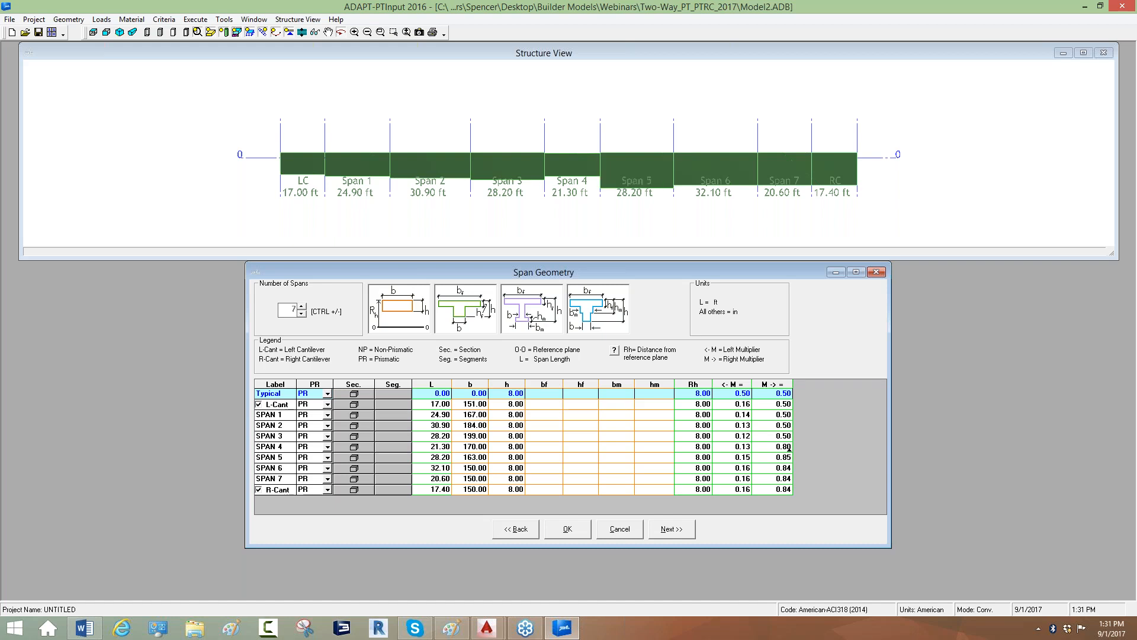
# - Set the right multipliers of Spans 4, 3, 2 and 1 to 0.87, 0.88, 0.87 and 0.86, and the left cantilever's to 0.84
pyautogui.press('Up')
pyautogui.write('0')
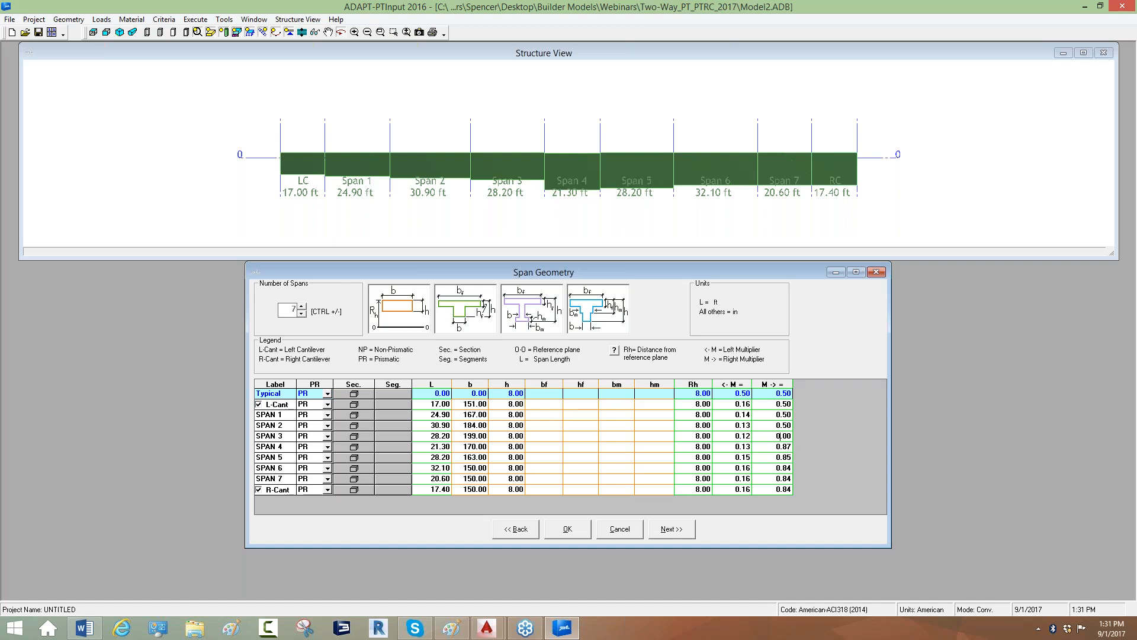
pyautogui.press('Up')
pyautogui.write('0')
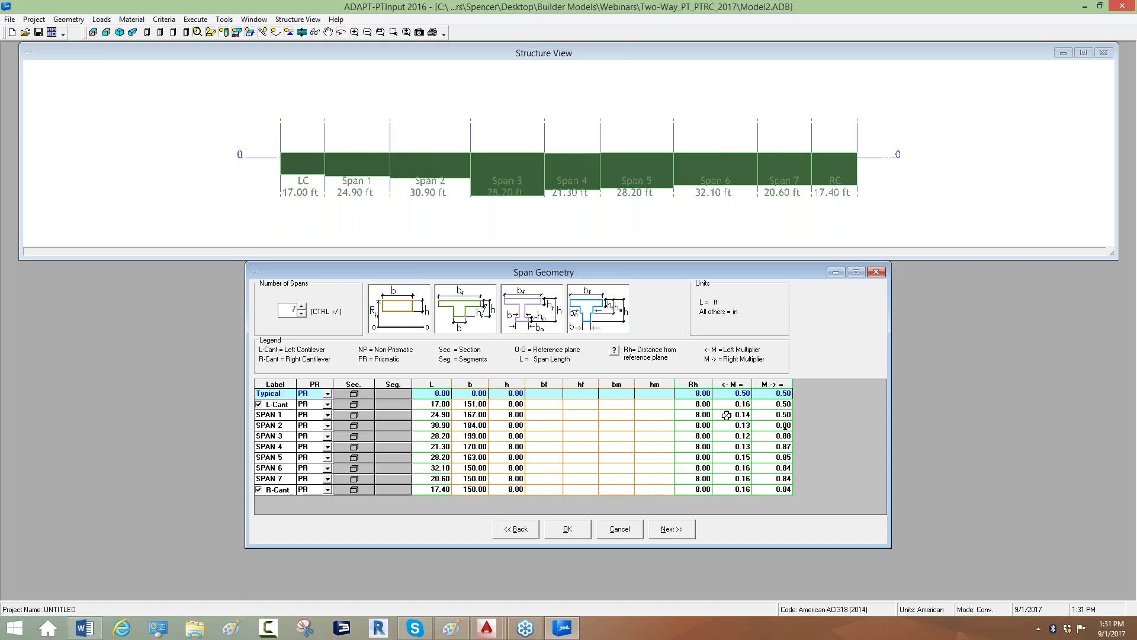
pyautogui.press('Up')
pyautogui.write('0')
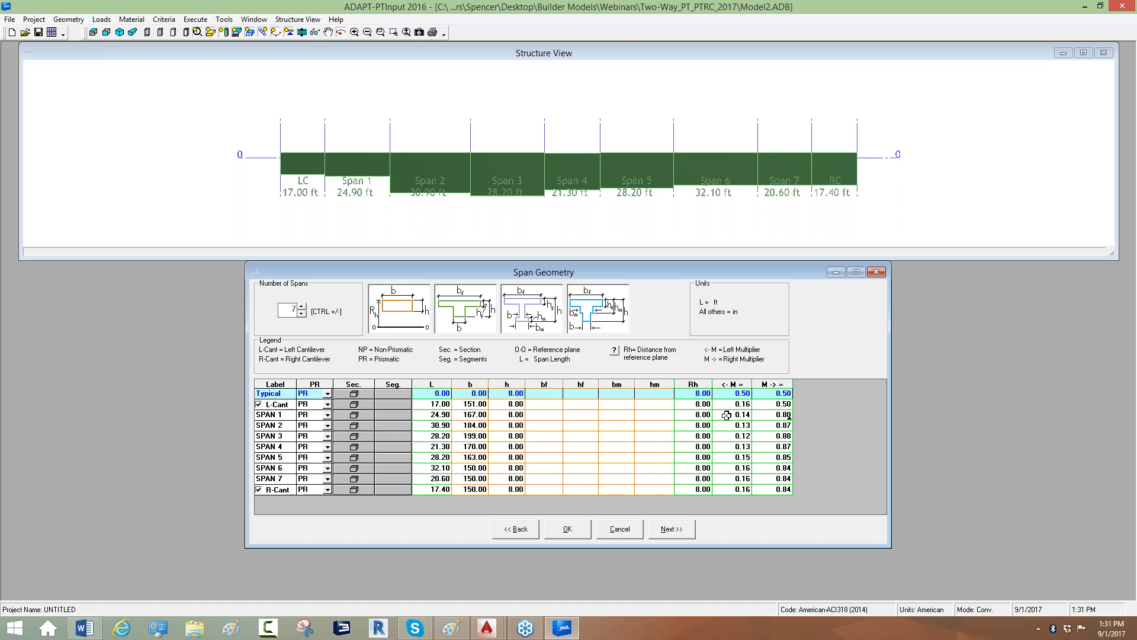
pyautogui.press('Up')
pyautogui.write('0')
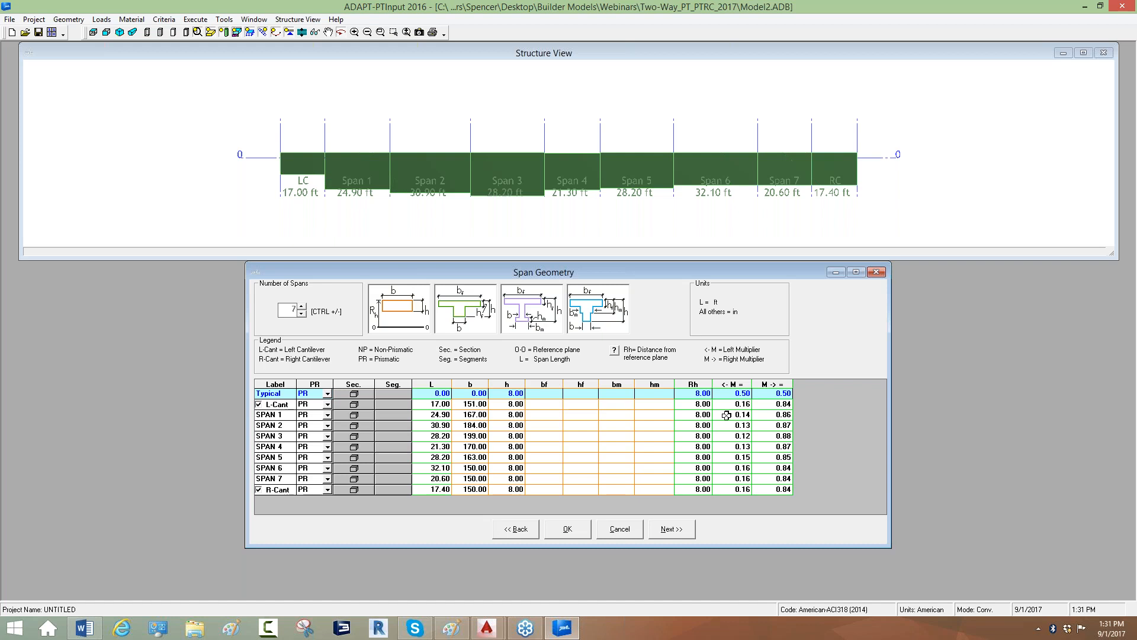
pyautogui.click(664, 427)
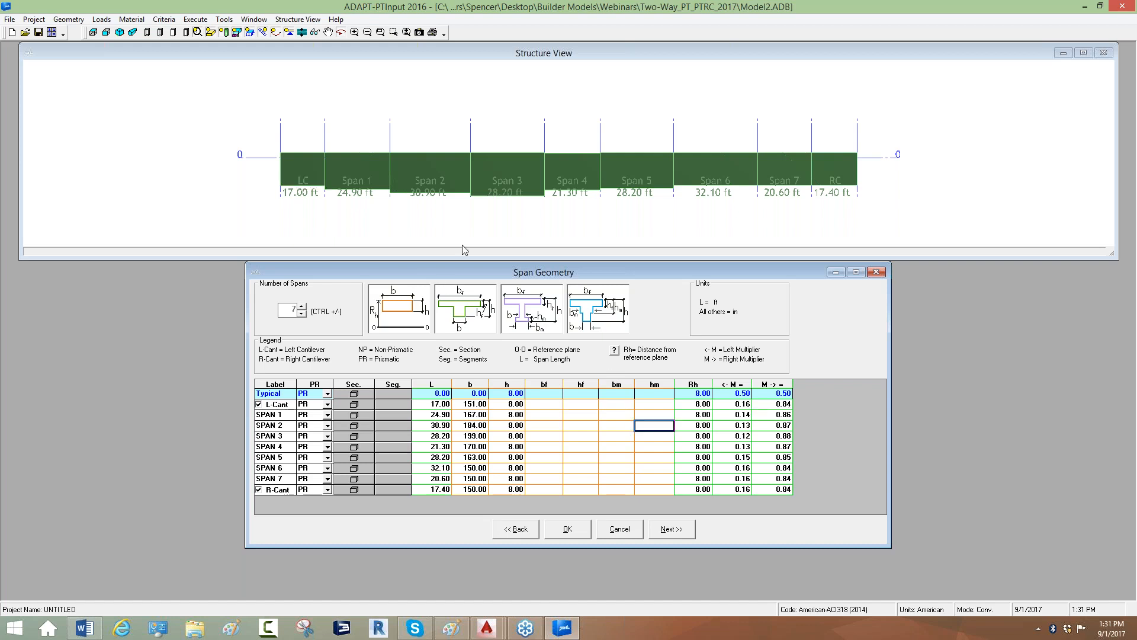
# - Show the structure in elevation and choose lower columns only in the support geometry and stiffness input
pyautogui.moveTo(539, 180); pyautogui.dragTo(691, 161)
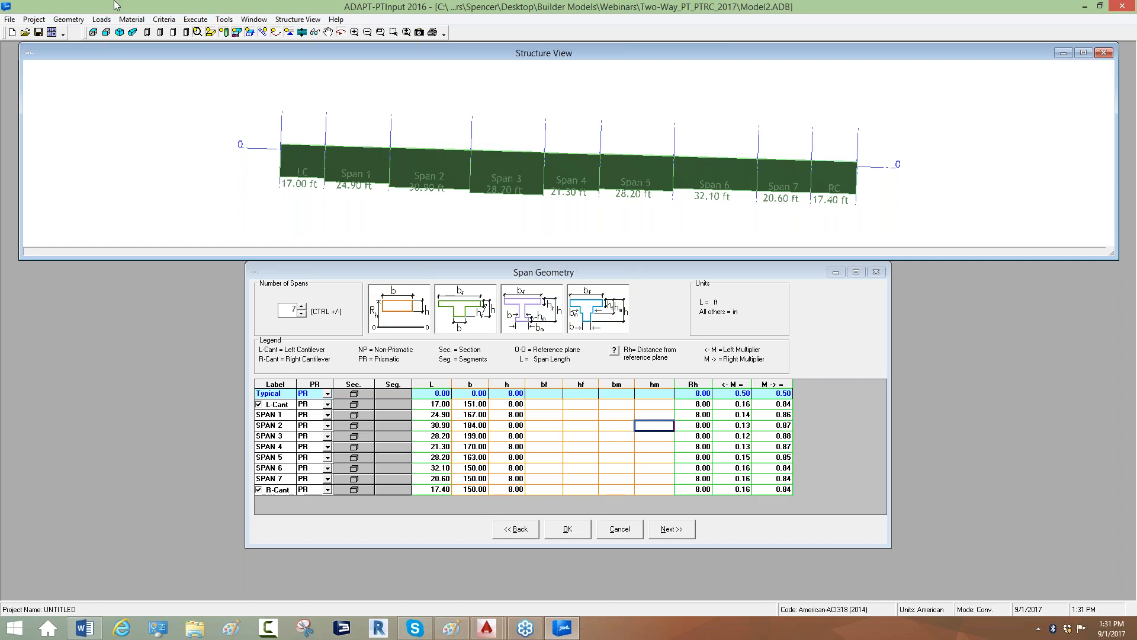
pyautogui.click(107, 32)
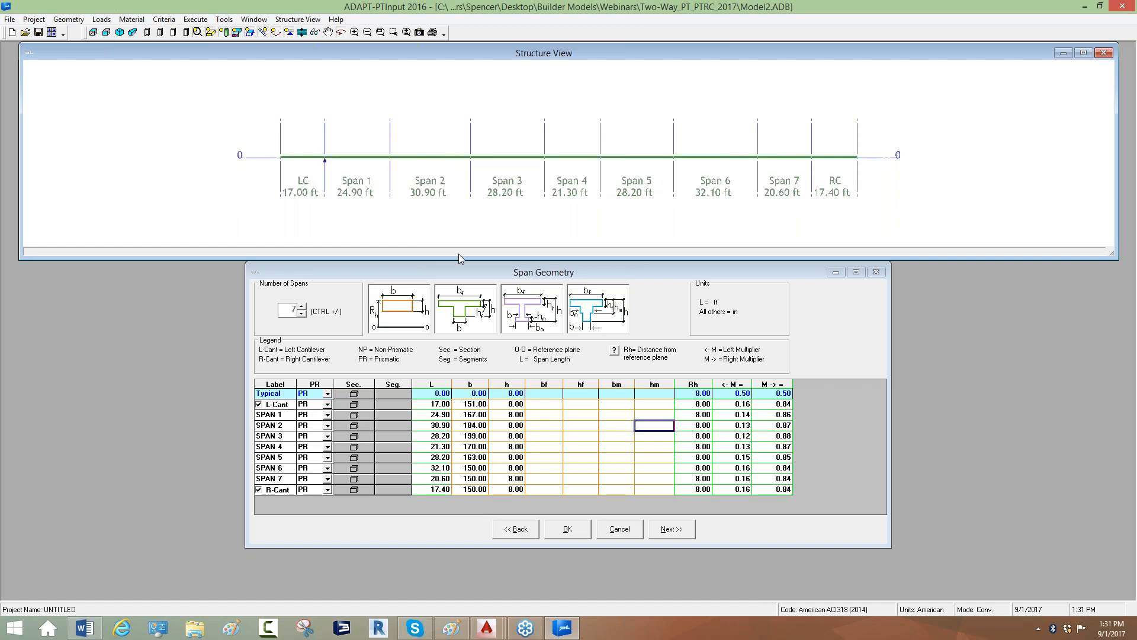
pyautogui.click(663, 529)
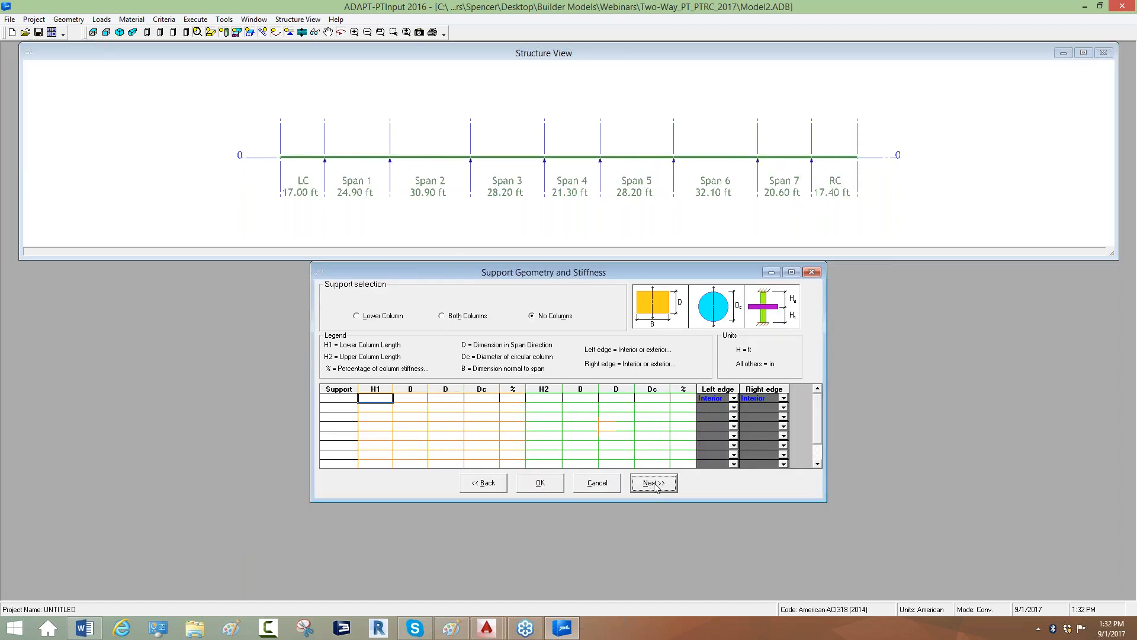
pyautogui.click(379, 318)
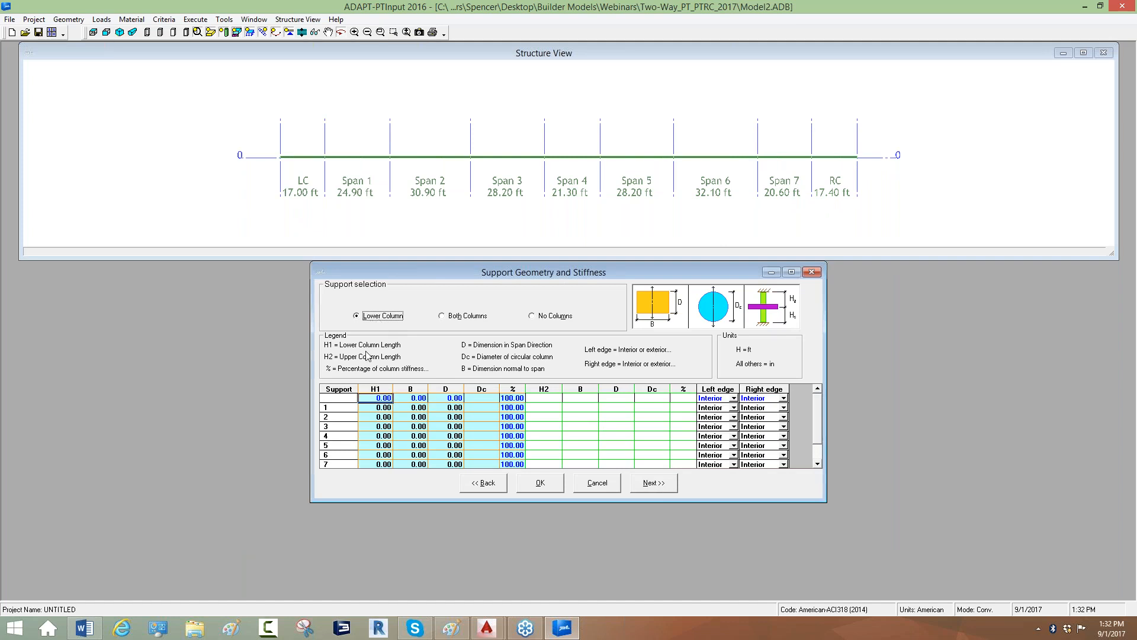
# - Set the lower columns of all supports to a length H1 of 10 ft and a 22 x 22 in section
pyautogui.click(379, 397)
pyautogui.write('1')
pyautogui.press('Tab')
pyautogui.write('22')
pyautogui.press('Tab')
pyautogui.write('22')
pyautogui.press('Tab')
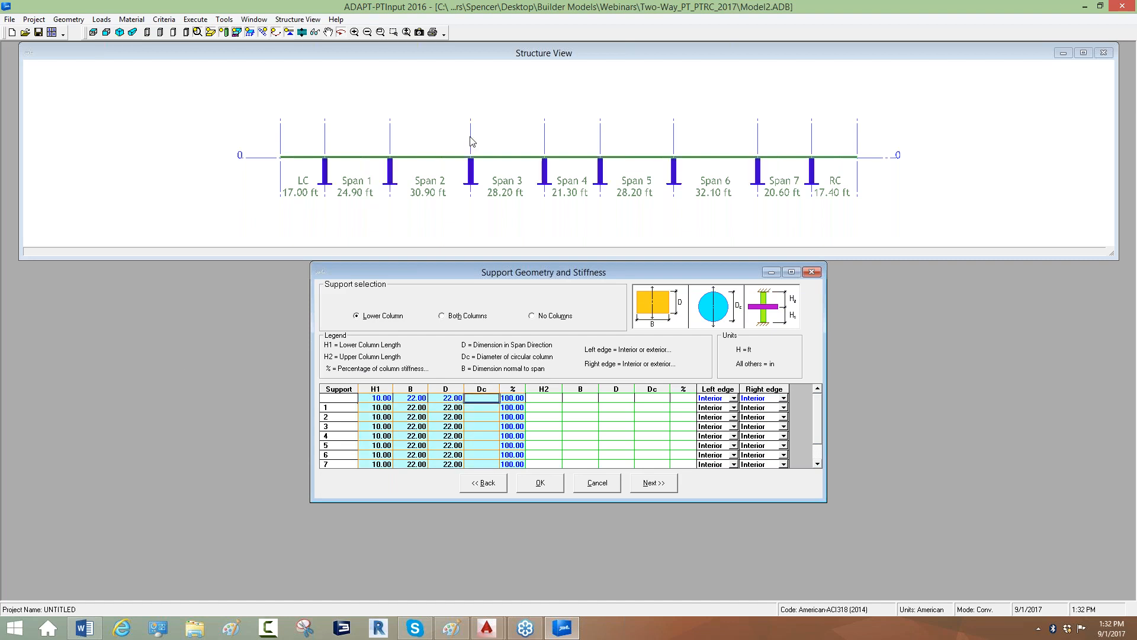
# - View the structure with its columns in 3D
pyautogui.click(424, 142)
pyautogui.scroll(1, 424, 138)
pyautogui.moveTo(446, 154); pyautogui.dragTo(546, 158)
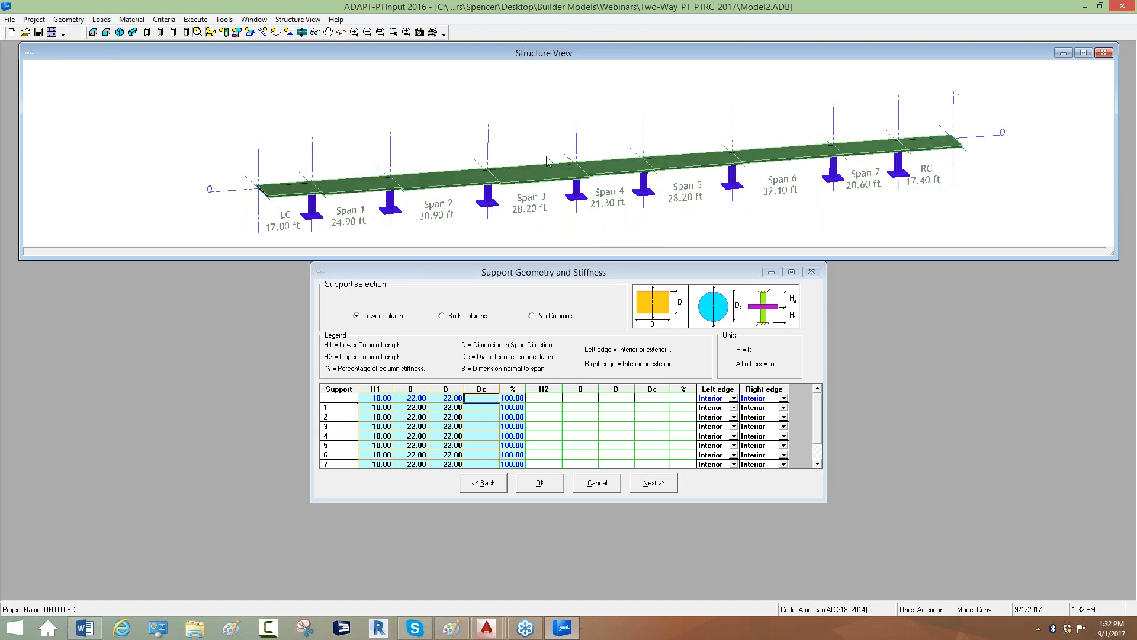
pyautogui.scroll(-1, 542, 195)
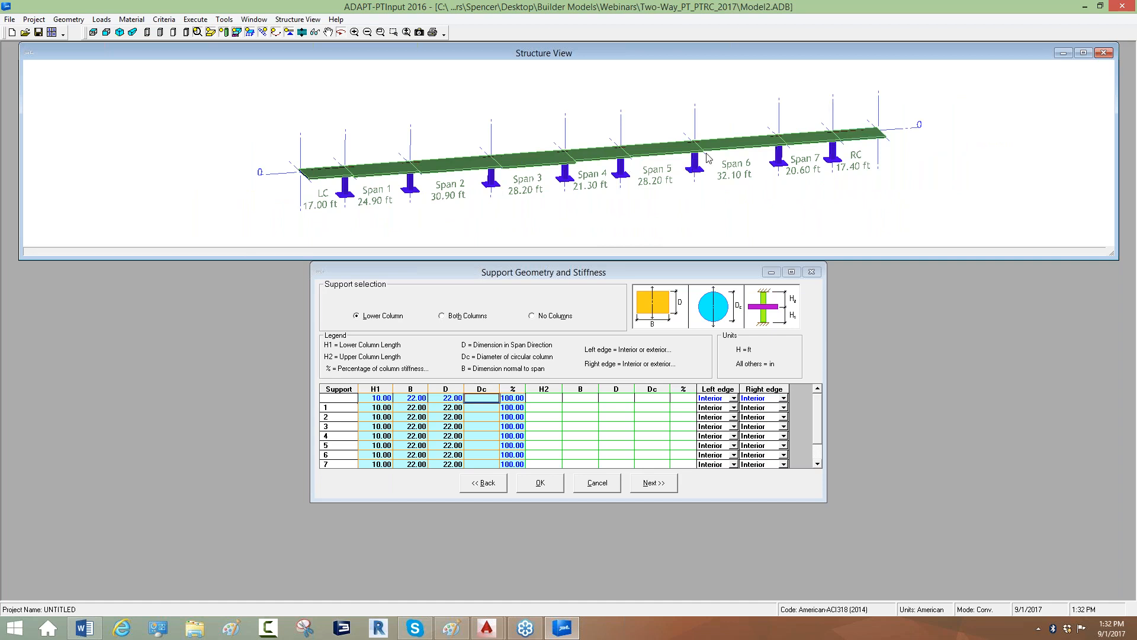
# - Switch to the Y_Strips.dwg drawing in AutoCAD and examine which supports along the left edge strip are columns or walls
pyautogui.click(486, 628)
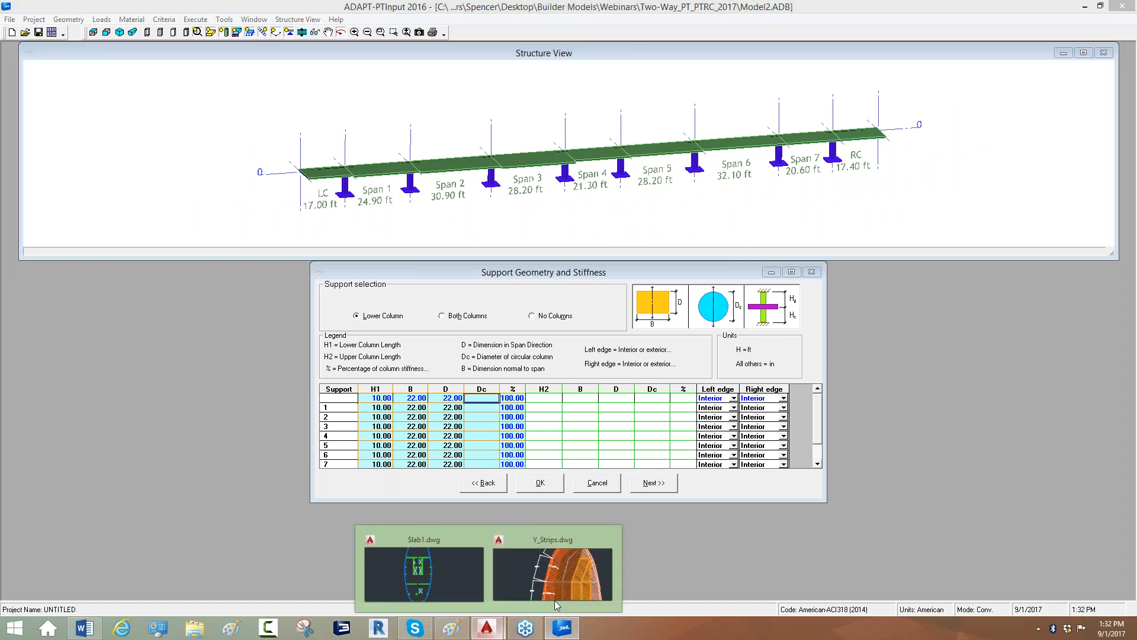
pyautogui.click(578, 590)
pyautogui.scroll(-10, 515, 333)
pyautogui.scroll(6, 515, 333)
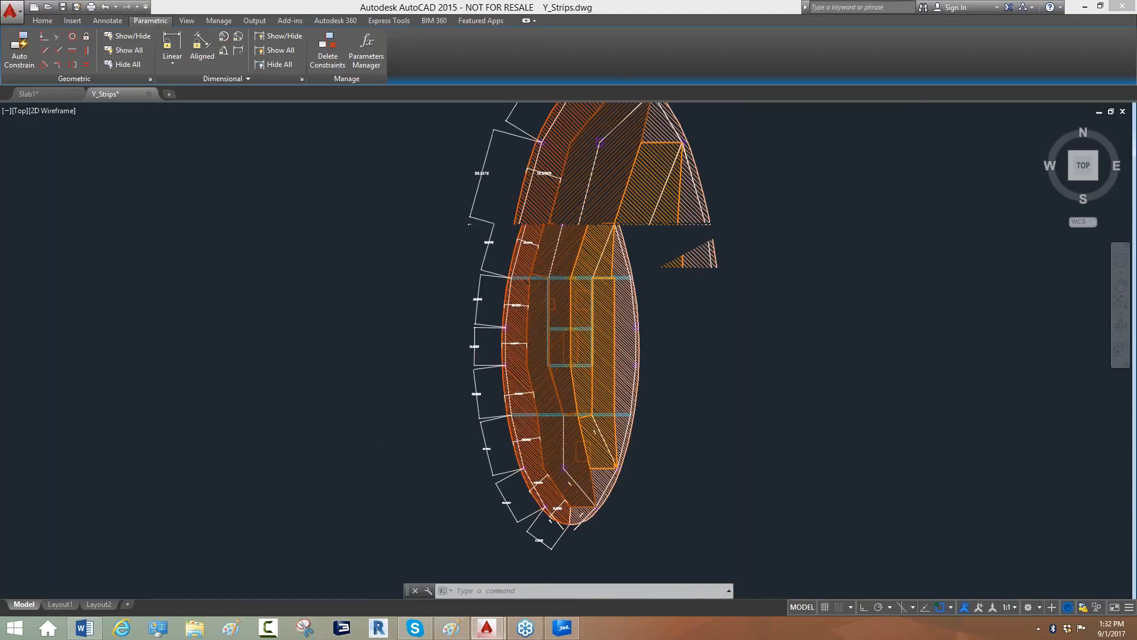
pyautogui.scroll(-2, 515, 334)
pyautogui.scroll(6, 512, 426)
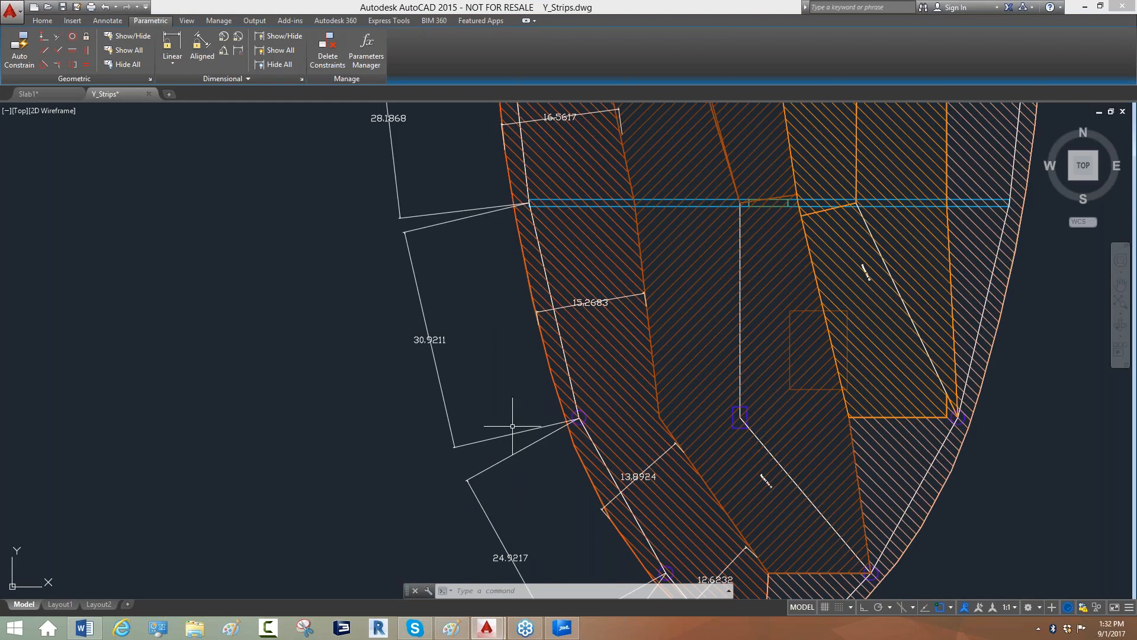
pyautogui.scroll(-2, 533, 427)
pyautogui.moveTo(509, 268); pyautogui.dragTo(528, 402)
pyautogui.moveTo(511, 190); pyautogui.dragTo(518, 283)
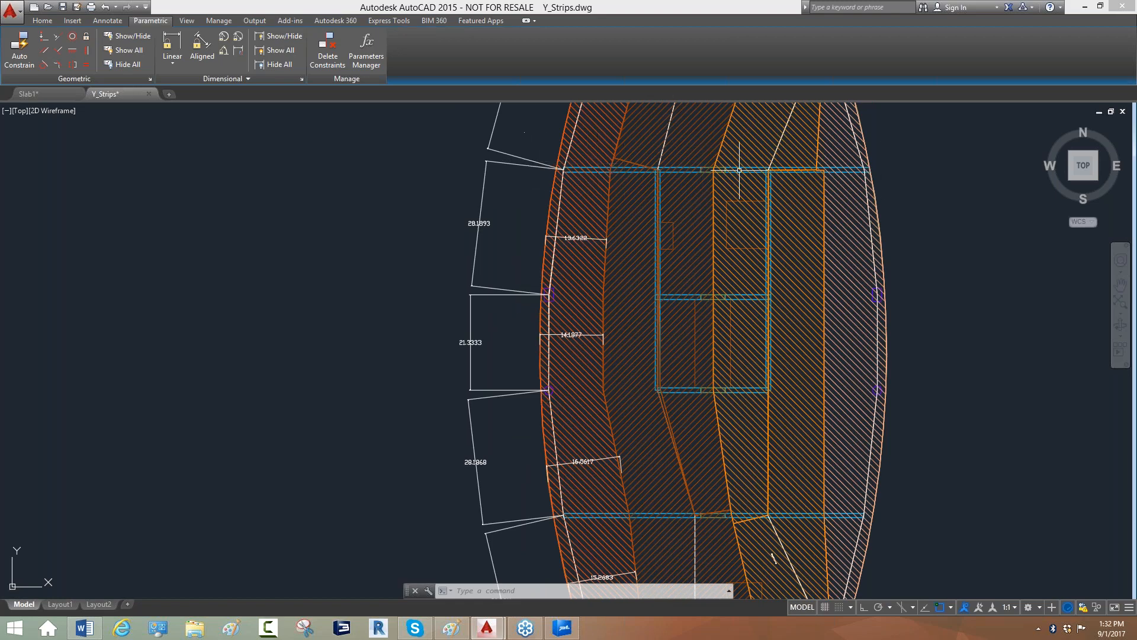
pyautogui.scroll(-2, 513, 385)
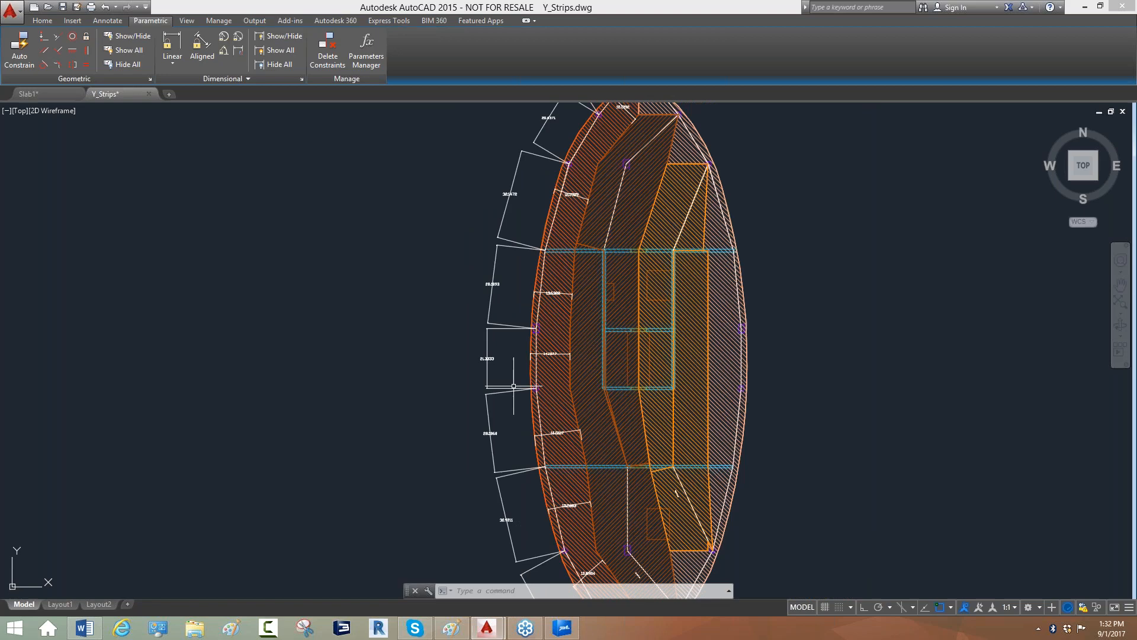
pyautogui.scroll(2, 551, 468)
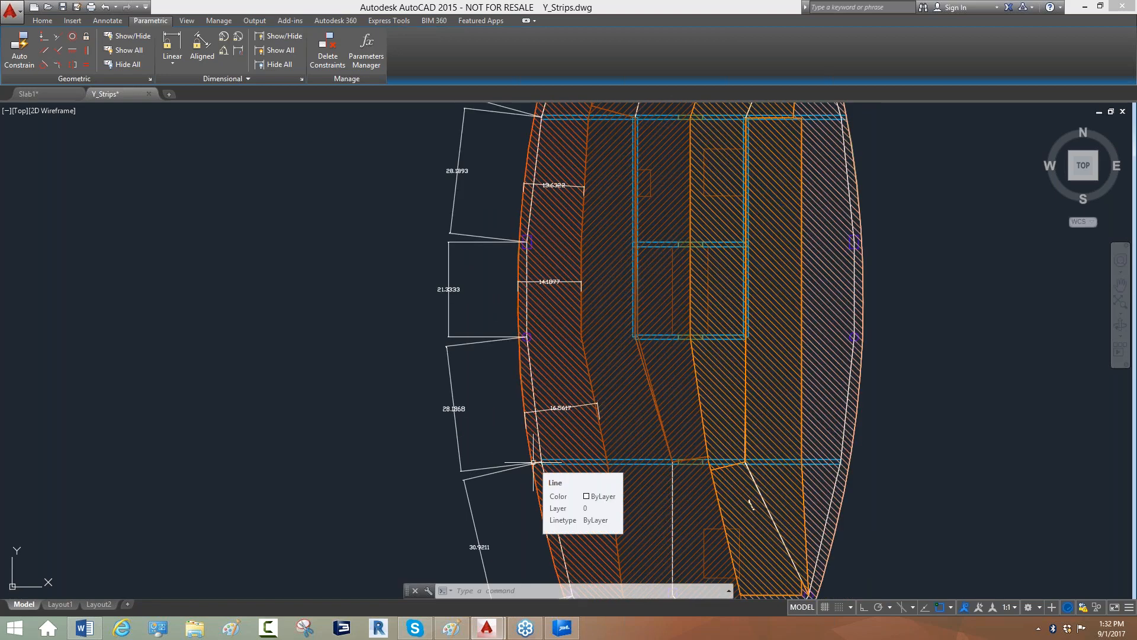
# - Return to ADAPT-PT and set Support 3 to a width B of 12 in and a depth D of 48 in
pyautogui.click(557, 621)
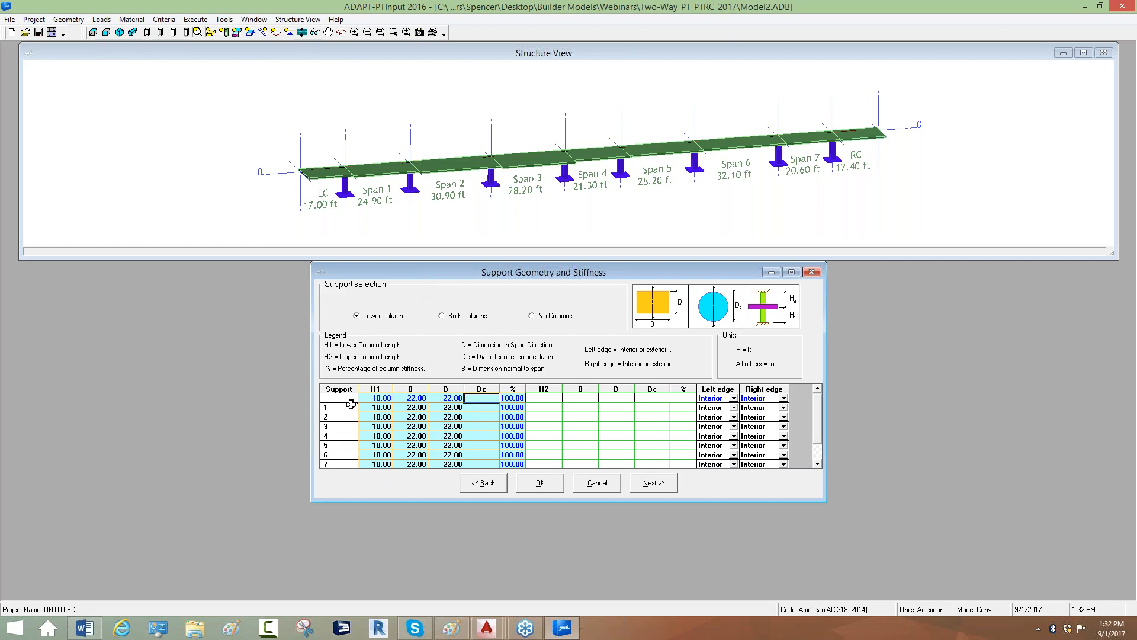
pyautogui.click(407, 427)
pyautogui.write('12')
pyautogui.click(446, 424)
pyautogui.write('4')
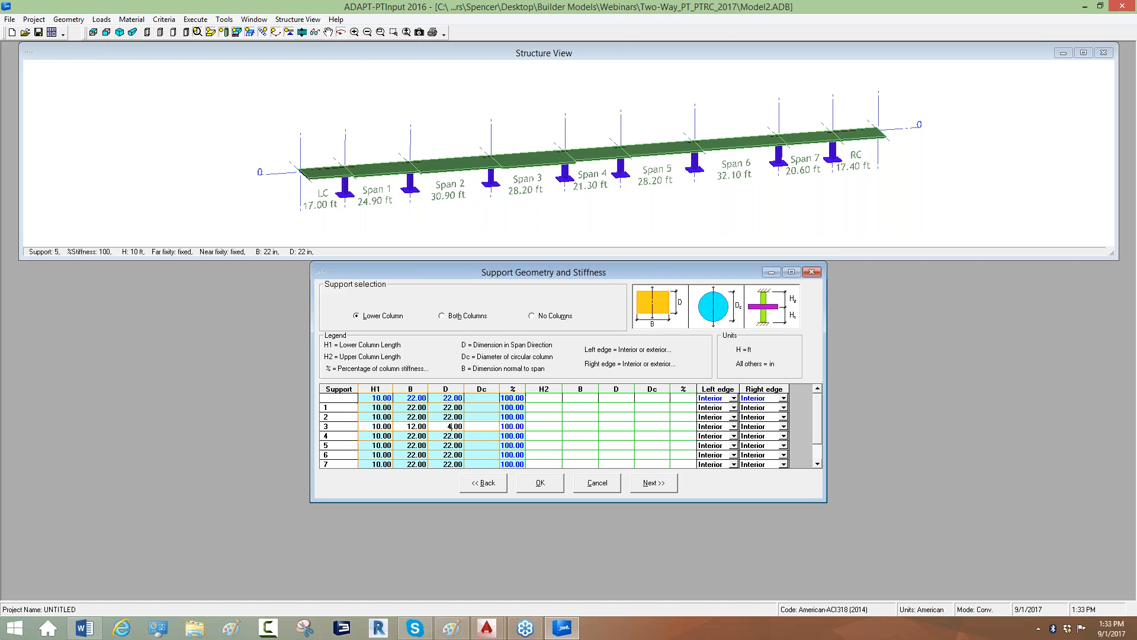
pyautogui.write('8')
pyautogui.click(447, 445)
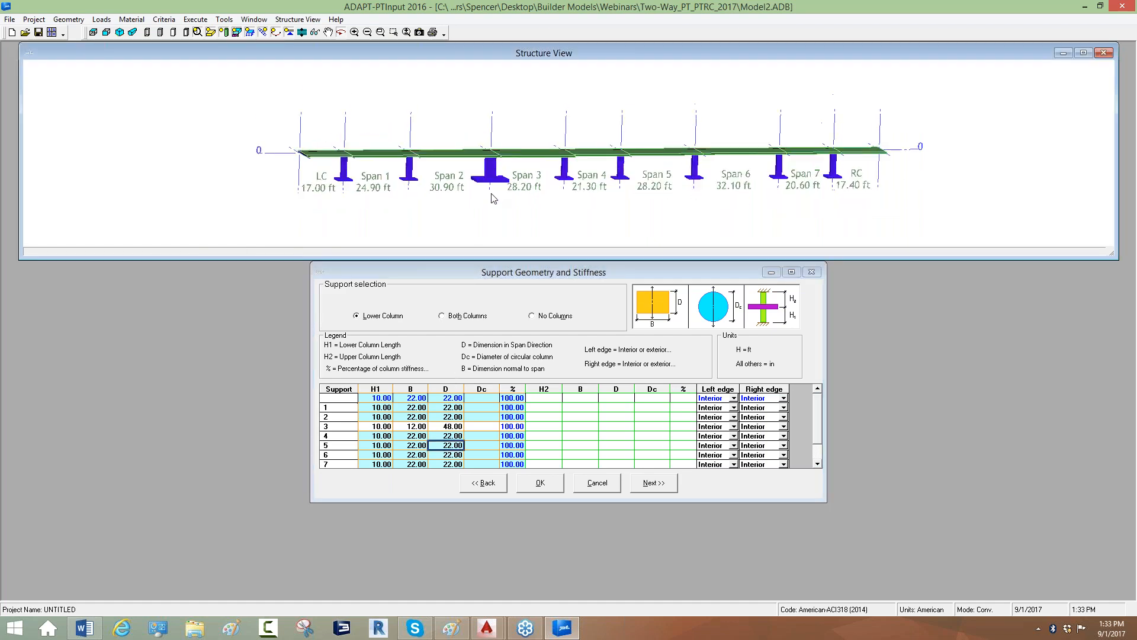
# - Set Supports 3 and 6 to a width B of 48 in and a depth D of 12 in
pyautogui.click(407, 427)
pyautogui.write('48')
pyautogui.click(448, 429)
pyautogui.write('12')
pyautogui.click(448, 445)
pyautogui.click(407, 455)
pyautogui.write('48')
pyautogui.click(449, 455)
pyautogui.write('12')
# - Try a width B of 90 in for Support 3
pyautogui.click(442, 424)
pyautogui.moveTo(481, 176)
pyautogui.mouseDown()
pyautogui.moveTo(487, 167)
pyautogui.moveTo(669, 189)
pyautogui.moveTo(458, 193)
pyautogui.moveTo(470, 235)
pyautogui.moveTo(480, 197)
pyautogui.mouseUp()
pyautogui.scroll(2, 480, 197)
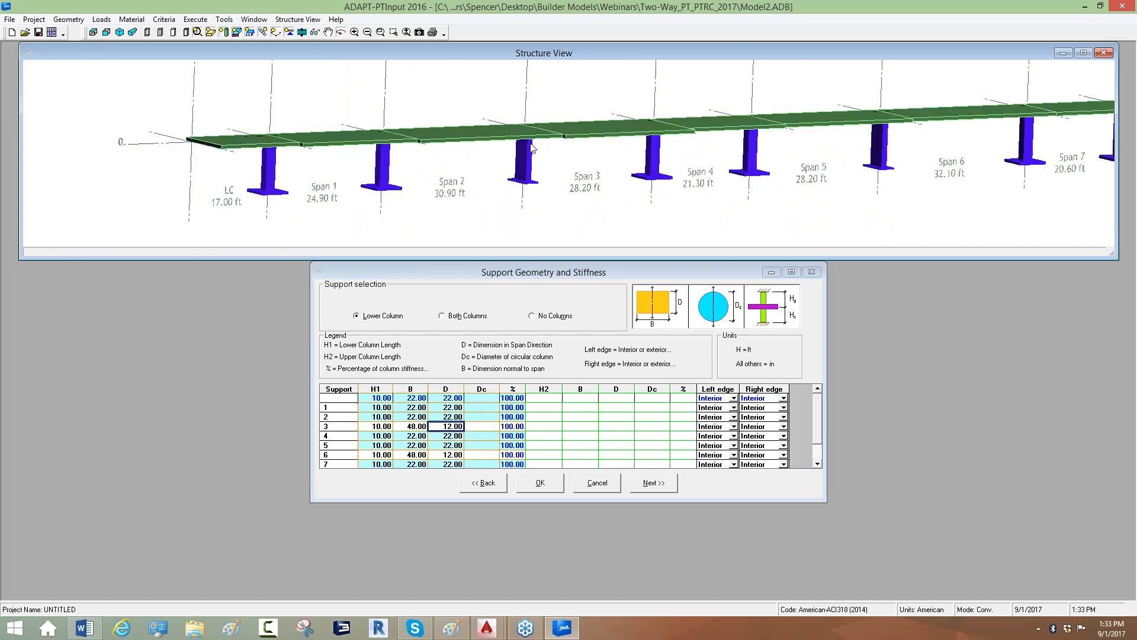
pyautogui.scroll(2, 531, 144)
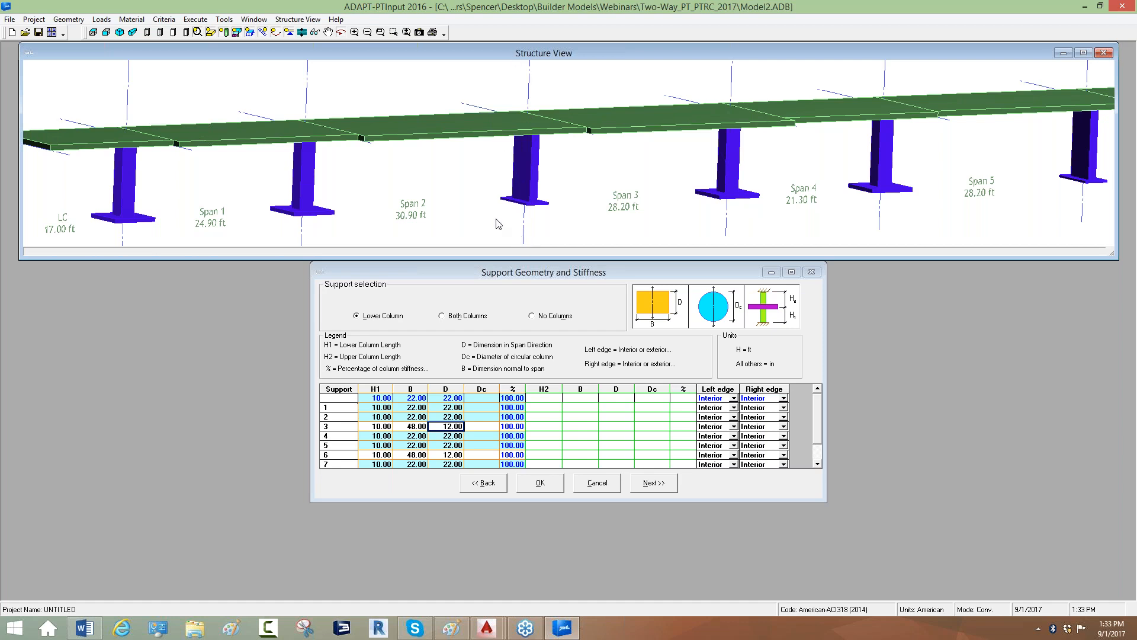
pyautogui.scroll(-3, 416, 176)
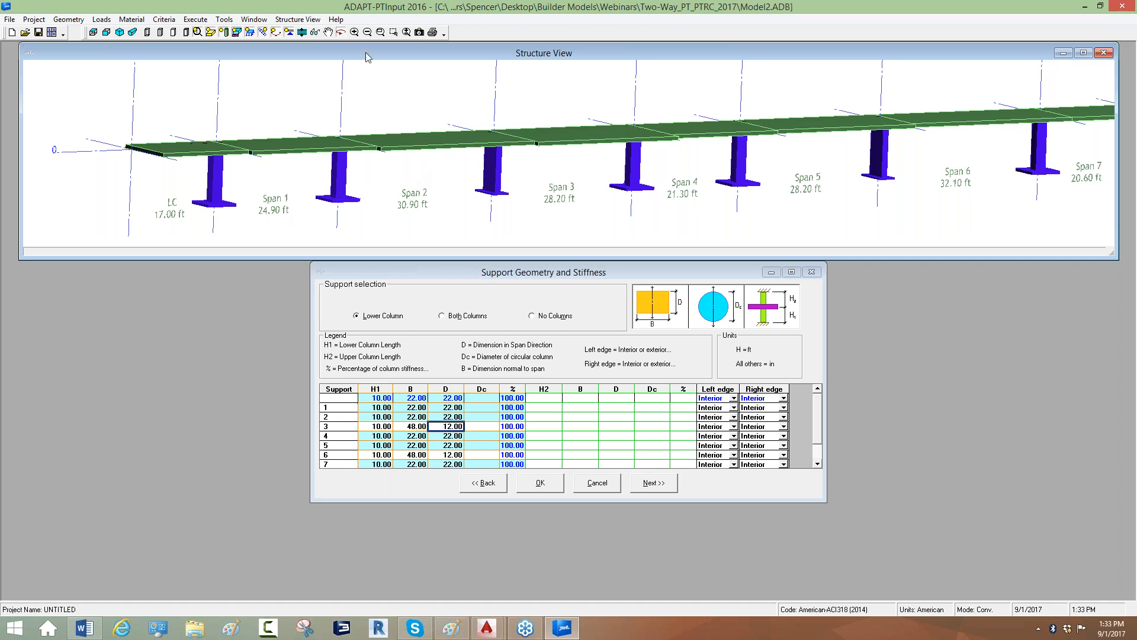
pyautogui.click(412, 427)
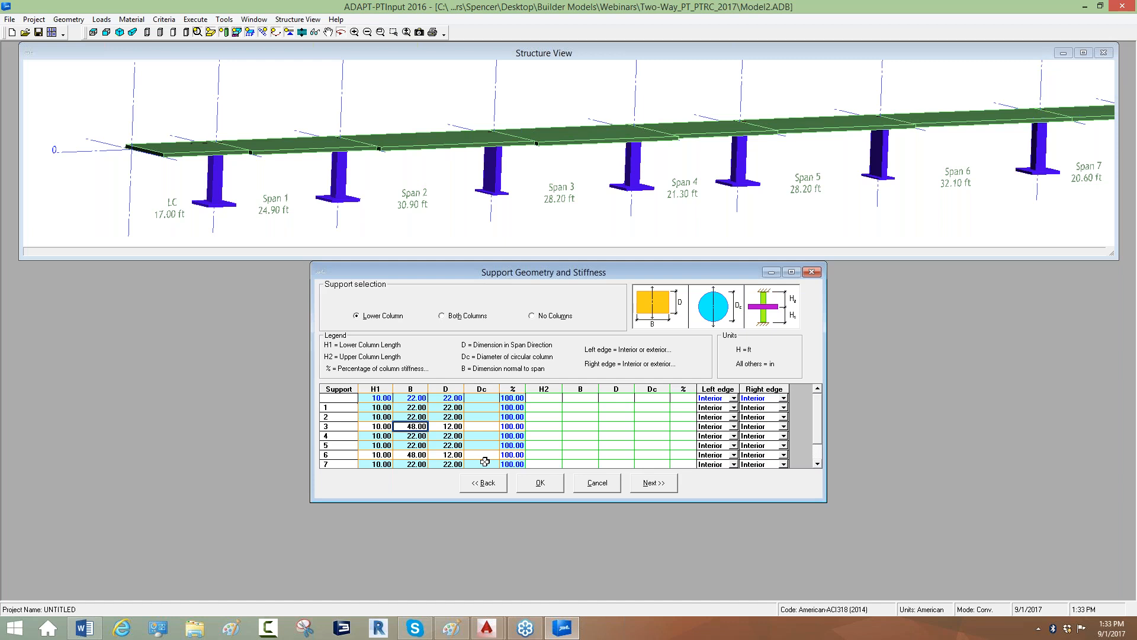
pyautogui.write('90')
pyautogui.press('Return')
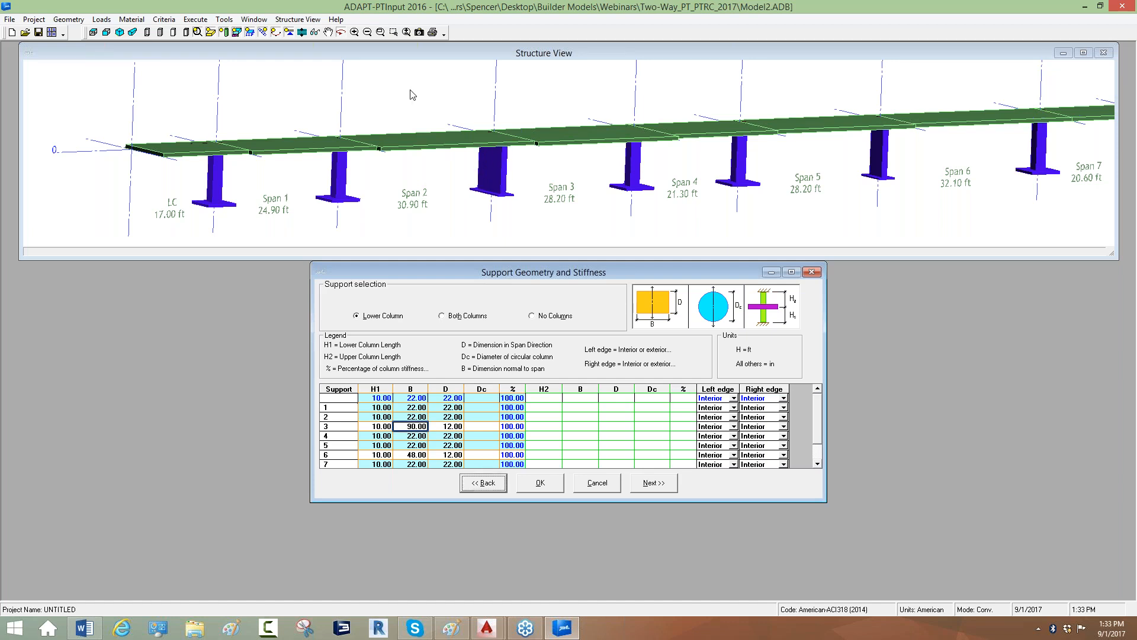
# - Examine the orientation of the wall at Support 3 in a wireframe plan view
pyautogui.click(478, 171)
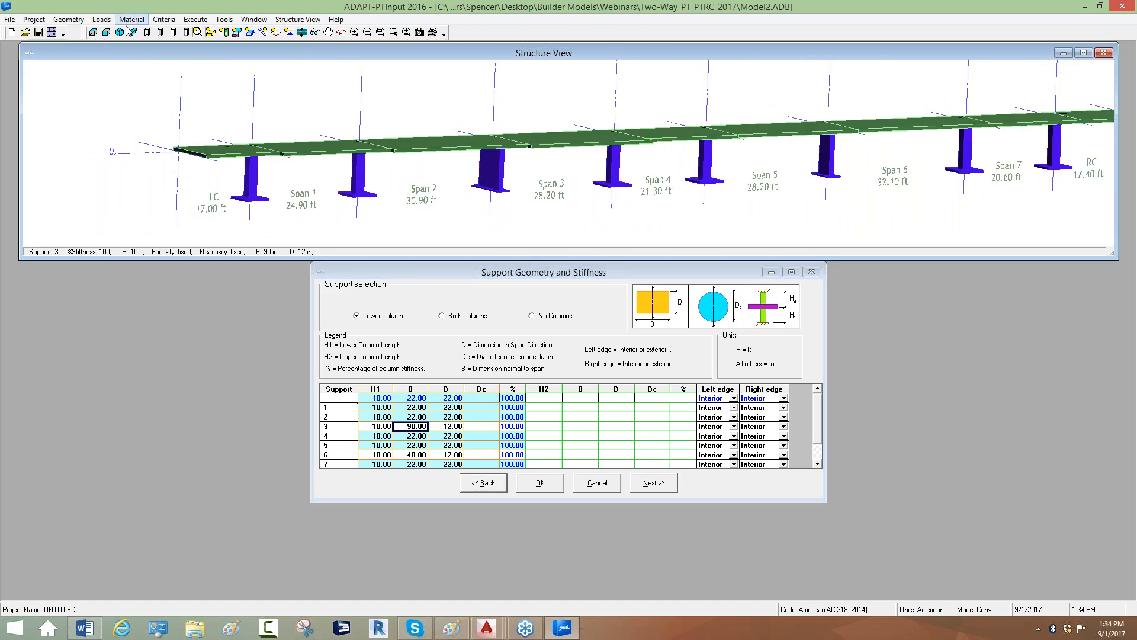
pyautogui.click(93, 32)
pyautogui.scroll(3, 447, 165)
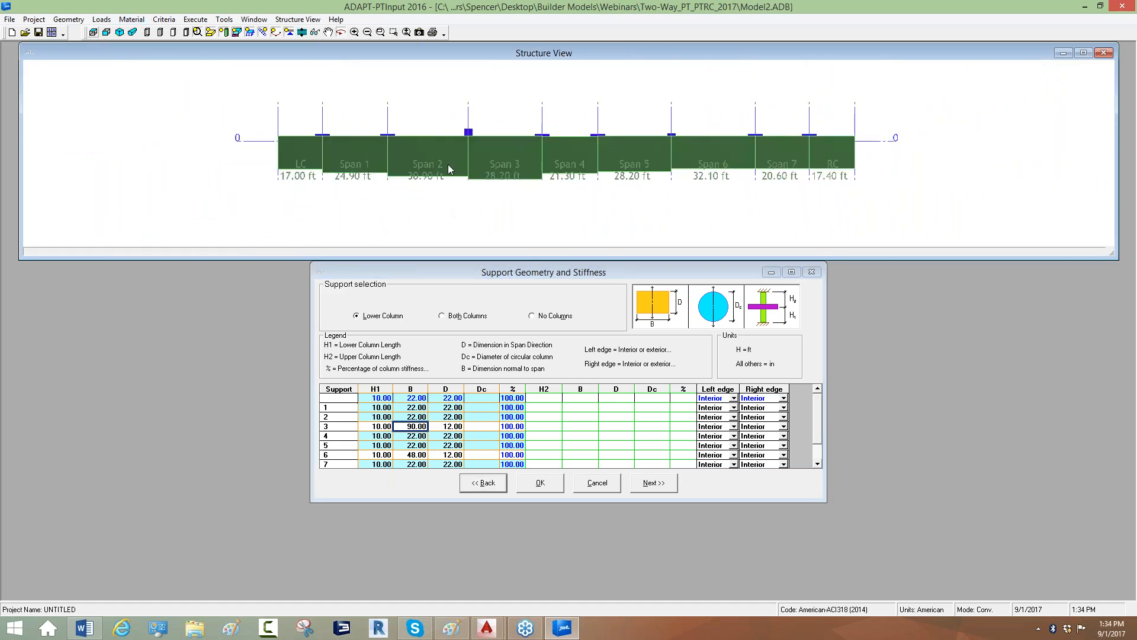
pyautogui.scroll(1, 448, 99)
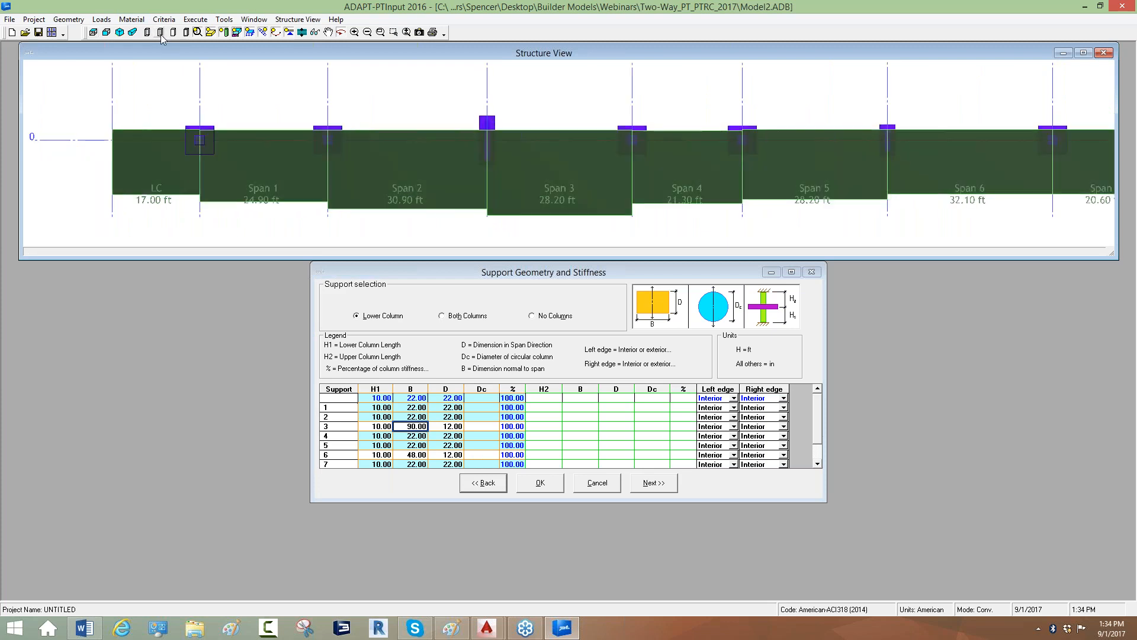
pyautogui.click(148, 33)
pyautogui.scroll(2, 467, 132)
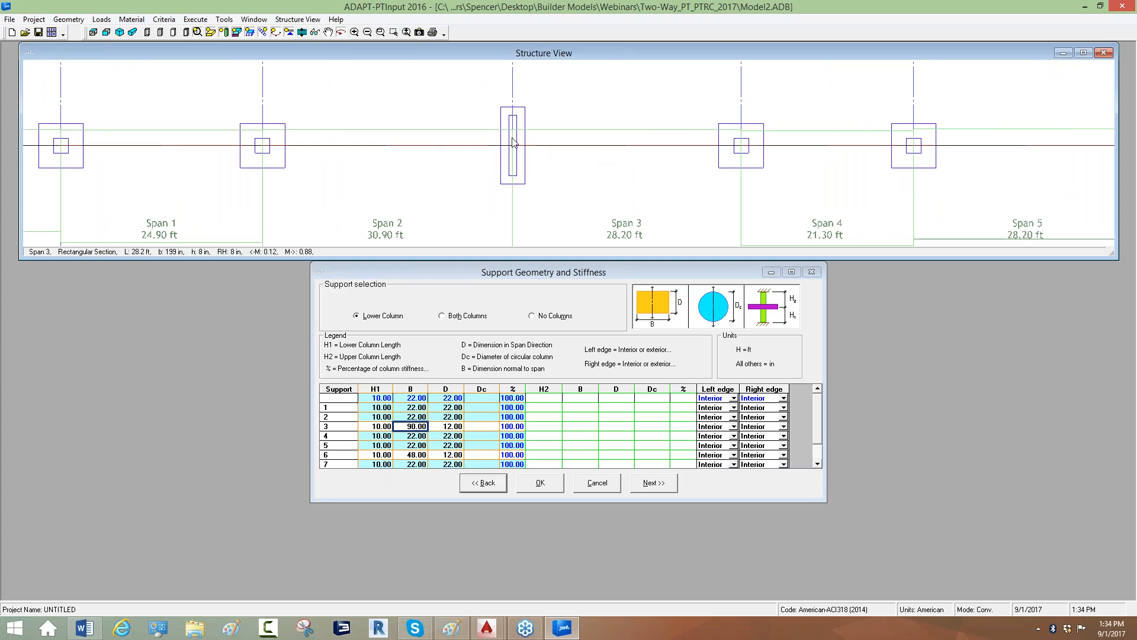
pyautogui.scroll(-1, 508, 141)
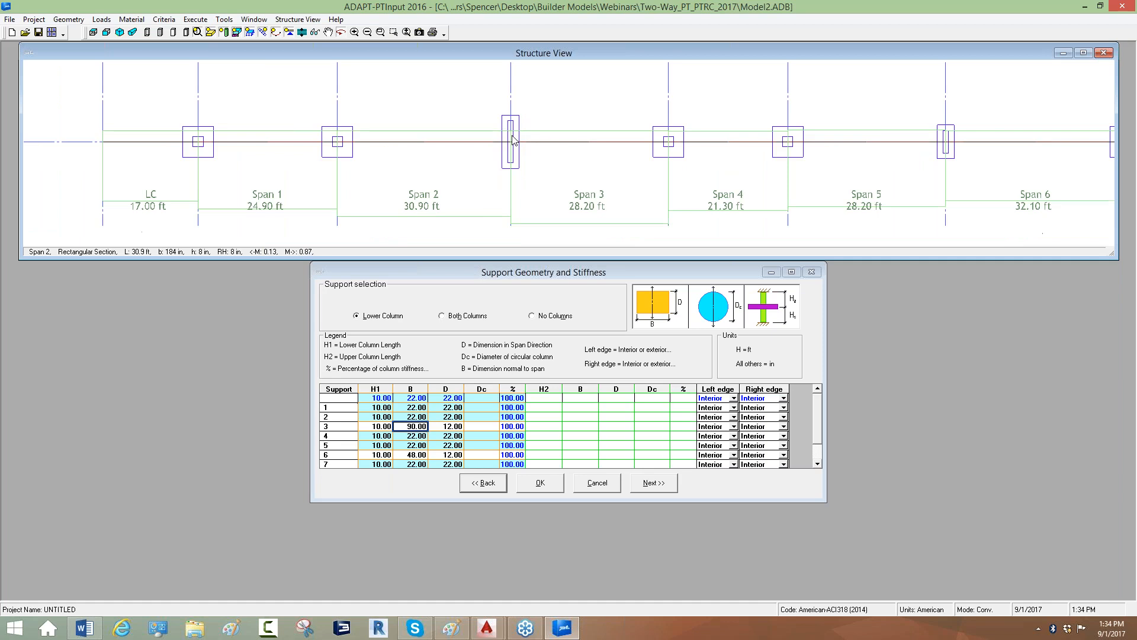
pyautogui.click(509, 272)
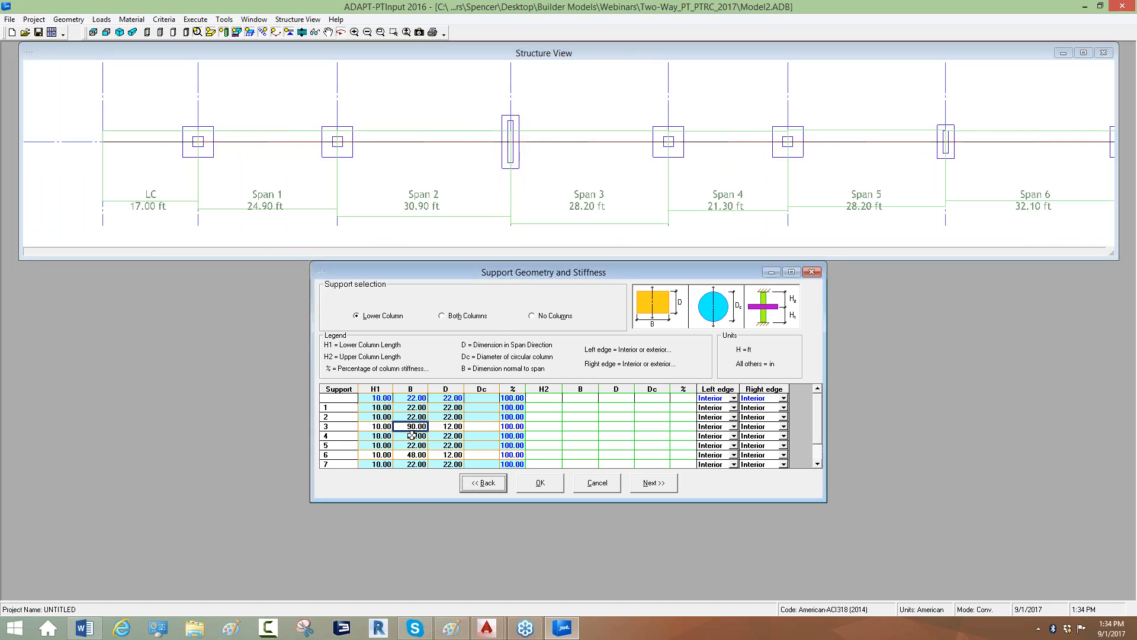
pyautogui.click(413, 230)
pyautogui.scroll(-3, 396, 216)
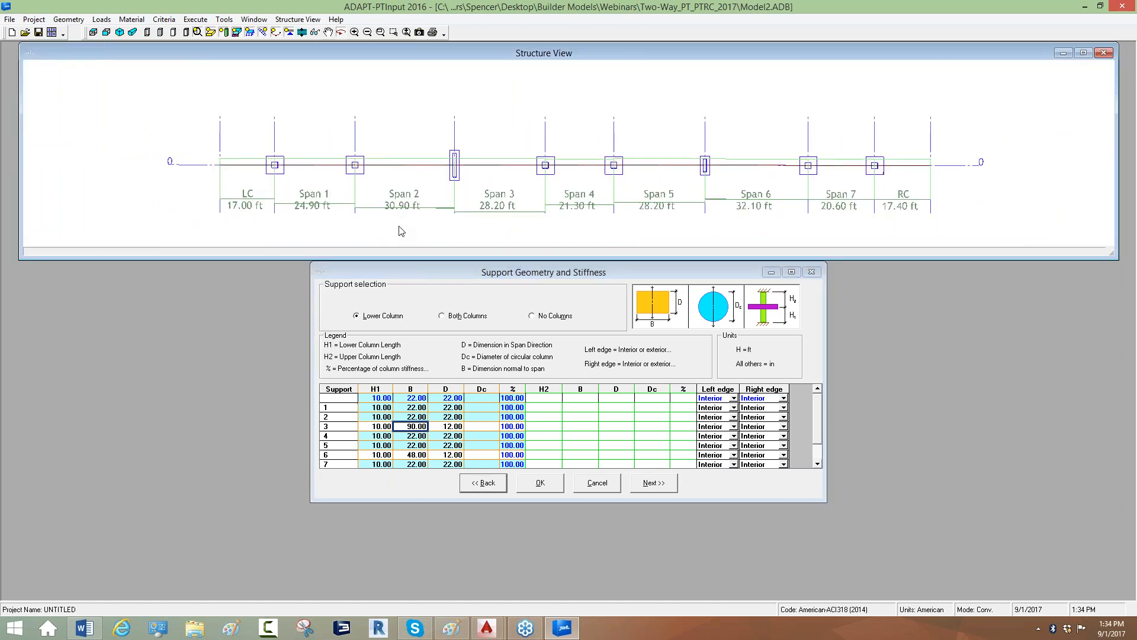
# - Set the width B of Support 3 back to 48 in
pyautogui.click(427, 345)
pyautogui.click(408, 429)
pyautogui.write('48')
pyautogui.press('Return')
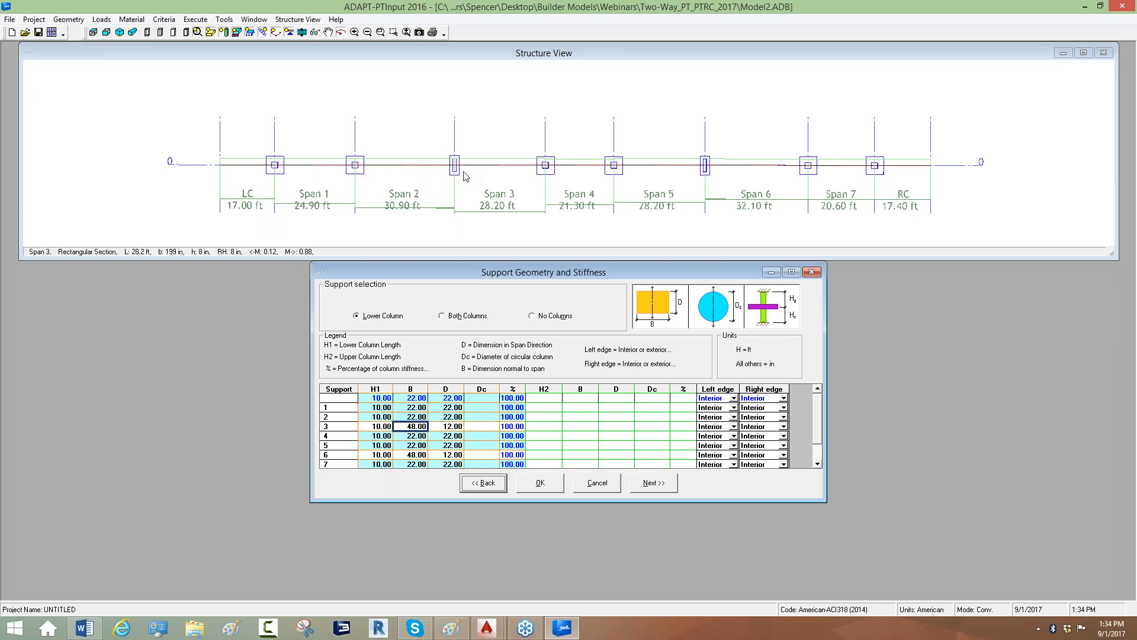
# - View the whole structure with solid shading, in plan and in front elevation
pyautogui.click(422, 119)
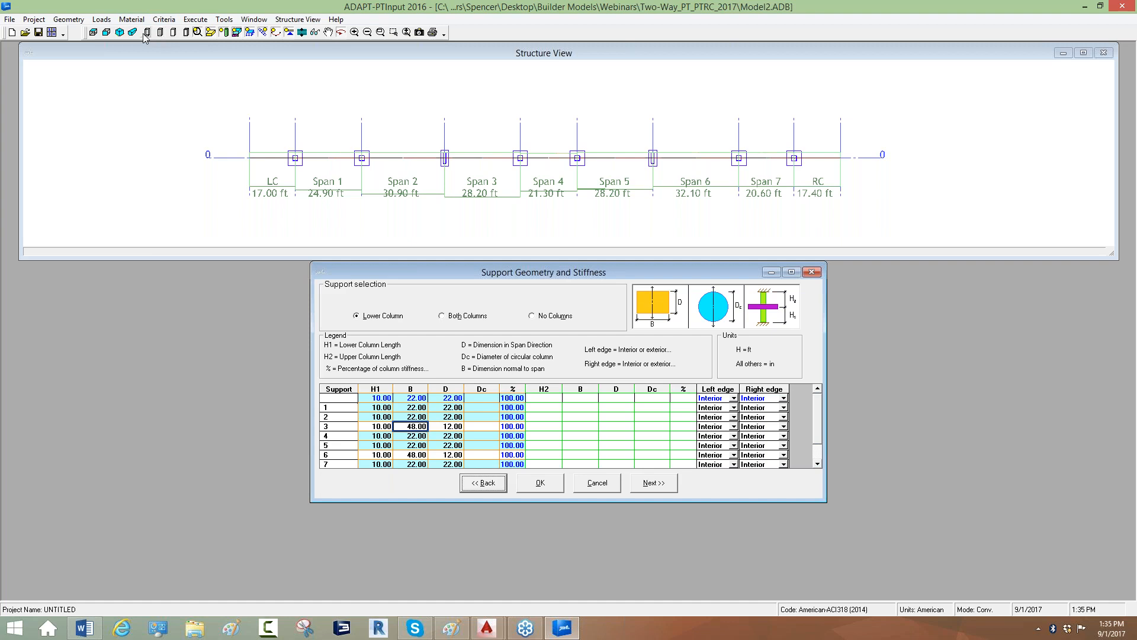
pyautogui.click(187, 34)
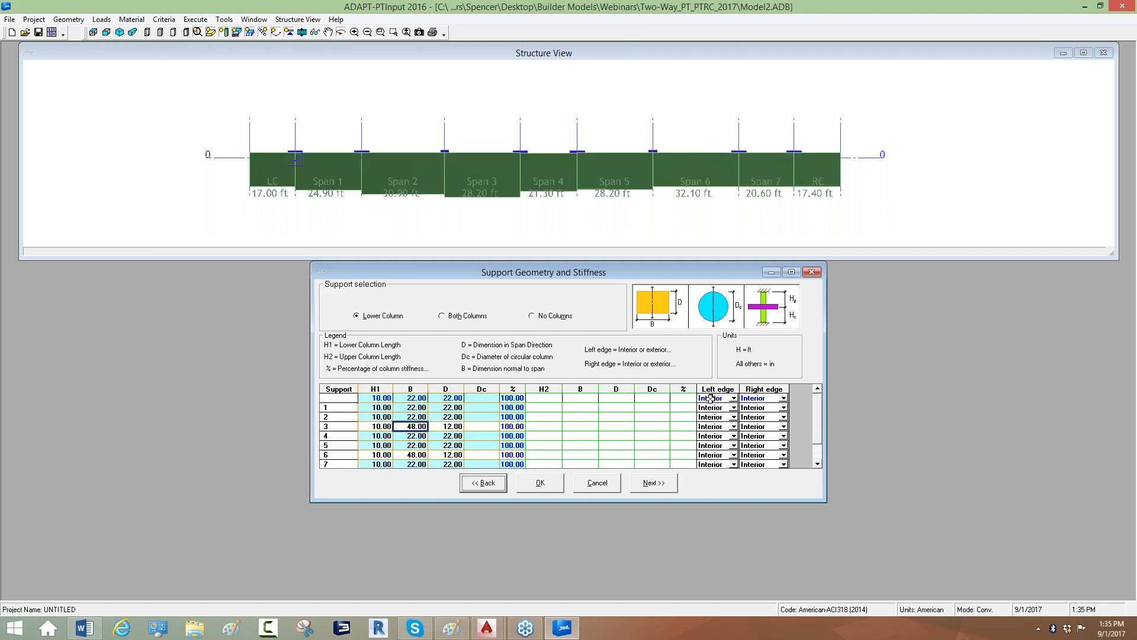
pyautogui.click(107, 34)
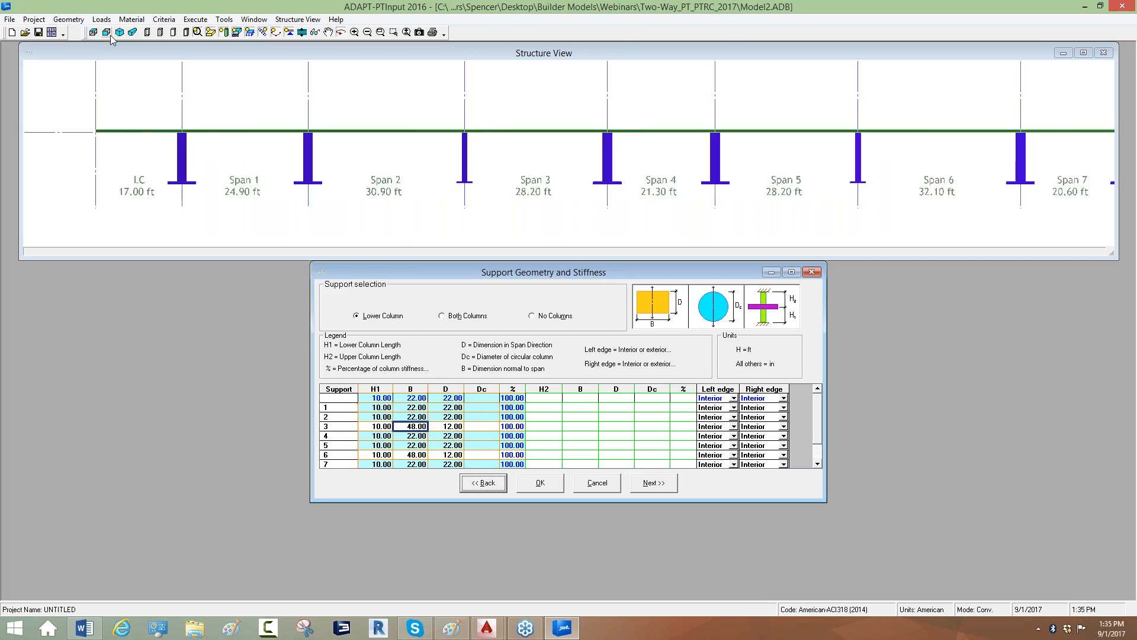
pyautogui.scroll(-3, 505, 192)
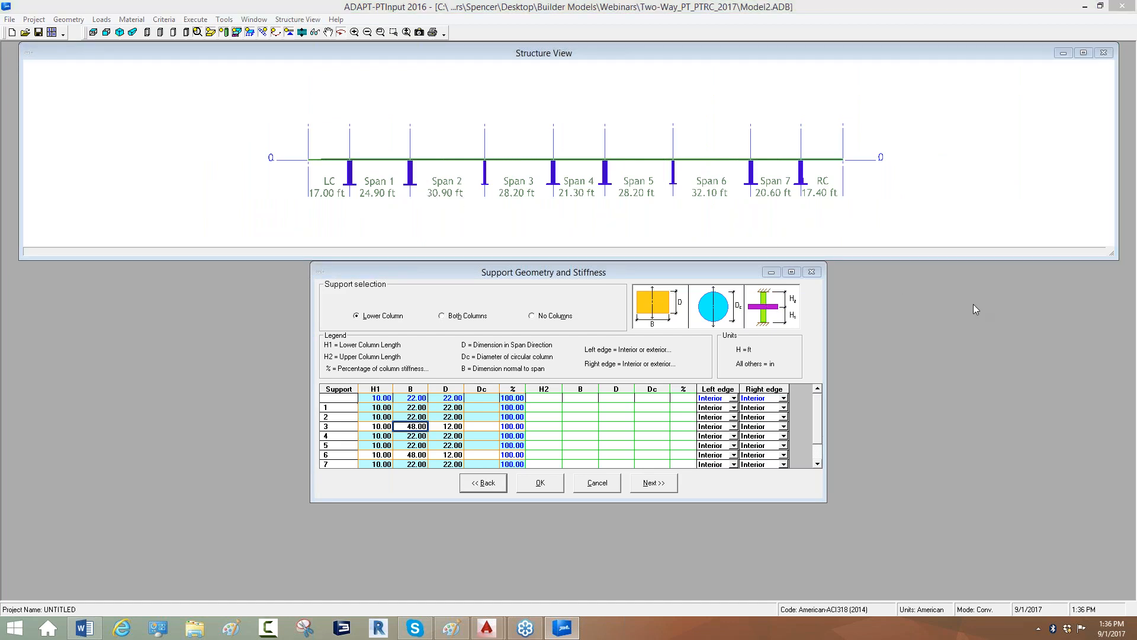
pyautogui.moveTo(99, 87)
pyautogui.mouseDown()
pyautogui.moveTo(97, 116)
pyautogui.moveTo(164, 118)
pyautogui.moveTo(166, 98)
pyautogui.mouseUp()
pyautogui.click(113, 112)
pyautogui.moveTo(83, 135)
pyautogui.mouseDown()
pyautogui.moveTo(156, 163)
pyautogui.moveTo(106, 184)
pyautogui.moveTo(94, 210)
pyautogui.moveTo(149, 203)
pyautogui.moveTo(138, 202)
pyautogui.moveTo(150, 190)
pyautogui.moveTo(199, 201)
pyautogui.moveTo(190, 208)
pyautogui.mouseUp()
pyautogui.click(120, 155)
pyautogui.click(121, 208)
pyautogui.moveTo(121, 232)
pyautogui.mouseDown()
pyautogui.moveTo(118, 259)
pyautogui.moveTo(114, 226)
pyautogui.mouseUp()
pyautogui.moveTo(125, 242)
pyautogui.mouseDown()
pyautogui.moveTo(158, 247)
pyautogui.moveTo(148, 244)
pyautogui.mouseUp()
pyautogui.moveTo(147, 238)
pyautogui.mouseDown()
pyautogui.moveTo(168, 239)
pyautogui.moveTo(159, 244)
pyautogui.mouseUp()
pyautogui.moveTo(211, 184)
pyautogui.mouseDown()
pyautogui.moveTo(227, 224)
pyautogui.moveTo(224, 264)
pyautogui.mouseUp()
pyautogui.moveTo(243, 214)
pyautogui.mouseDown()
pyautogui.moveTo(259, 234)
pyautogui.moveTo(251, 252)
pyautogui.mouseUp()
pyautogui.moveTo(175, 160); pyautogui.dragTo(261, 173)
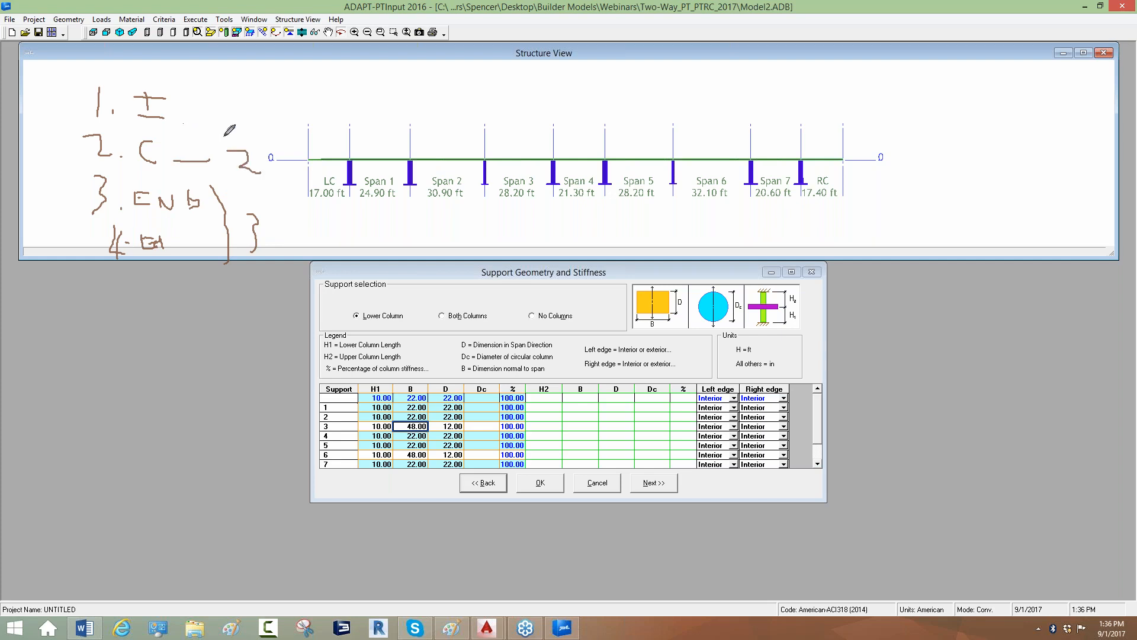
pyautogui.moveTo(194, 109)
pyautogui.mouseDown()
pyautogui.moveTo(263, 128)
pyautogui.moveTo(237, 89)
pyautogui.mouseUp()
pyautogui.moveTo(238, 289); pyautogui.dragTo(109, 371)
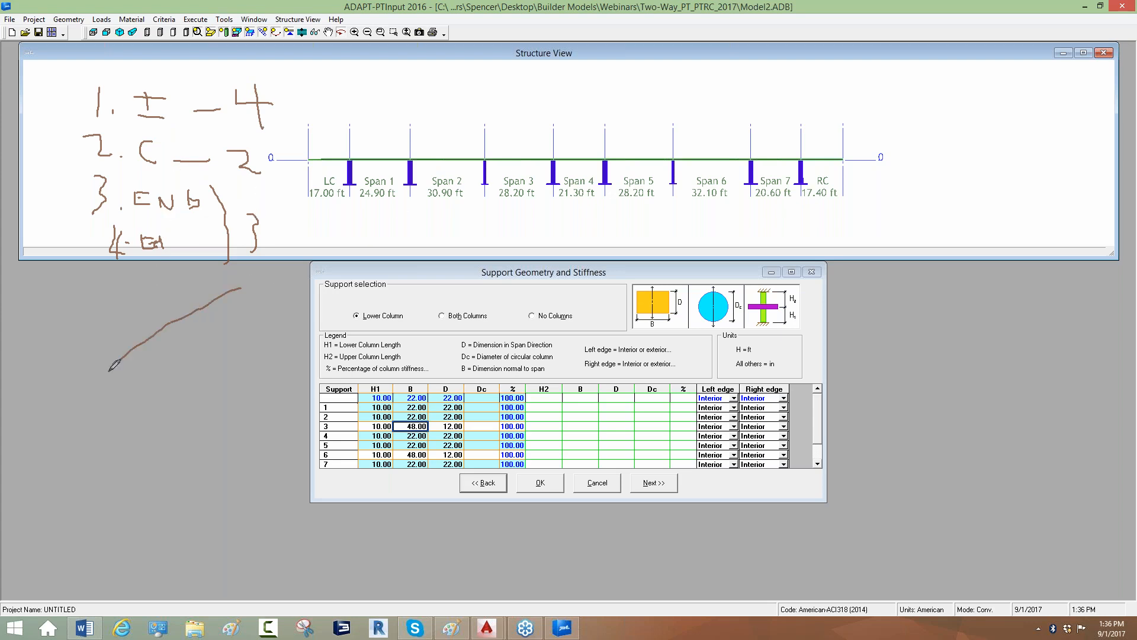
pyautogui.moveTo(235, 288); pyautogui.dragTo(320, 310)
pyautogui.moveTo(104, 371); pyautogui.dragTo(309, 431)
pyautogui.moveTo(195, 313)
pyautogui.mouseDown()
pyautogui.moveTo(212, 323)
pyautogui.moveTo(197, 330)
pyautogui.moveTo(193, 384)
pyautogui.moveTo(215, 363)
pyautogui.mouseUp()
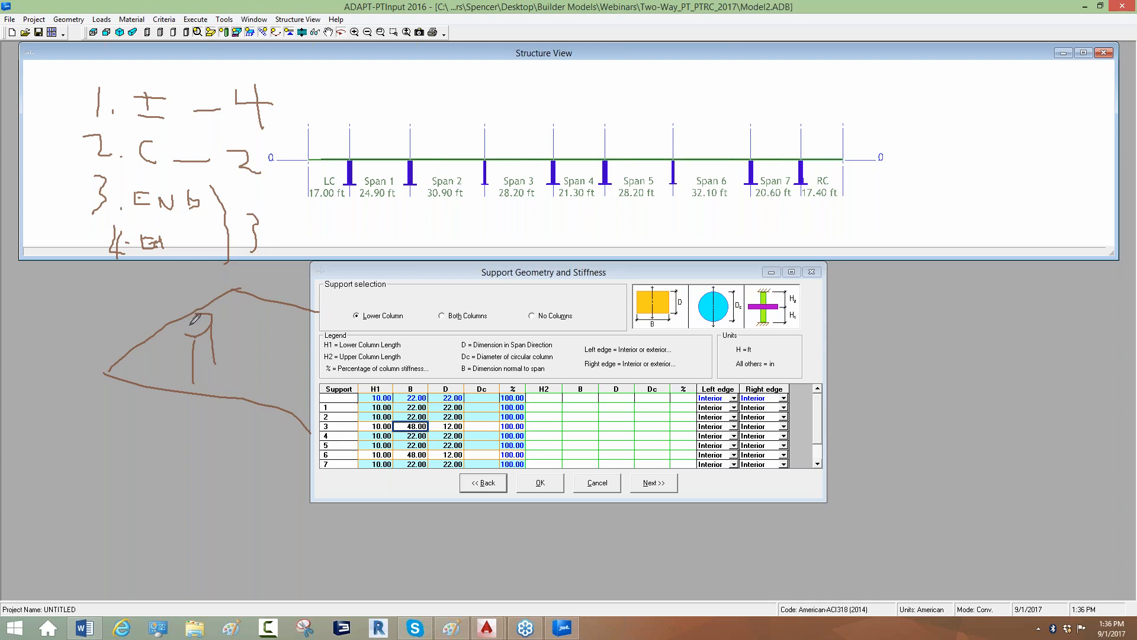
pyautogui.moveTo(205, 318); pyautogui.dragTo(244, 351)
pyautogui.moveTo(223, 302)
pyautogui.mouseDown()
pyautogui.moveTo(181, 340)
pyautogui.moveTo(226, 326)
pyautogui.moveTo(224, 336)
pyautogui.moveTo(256, 355)
pyautogui.mouseUp()
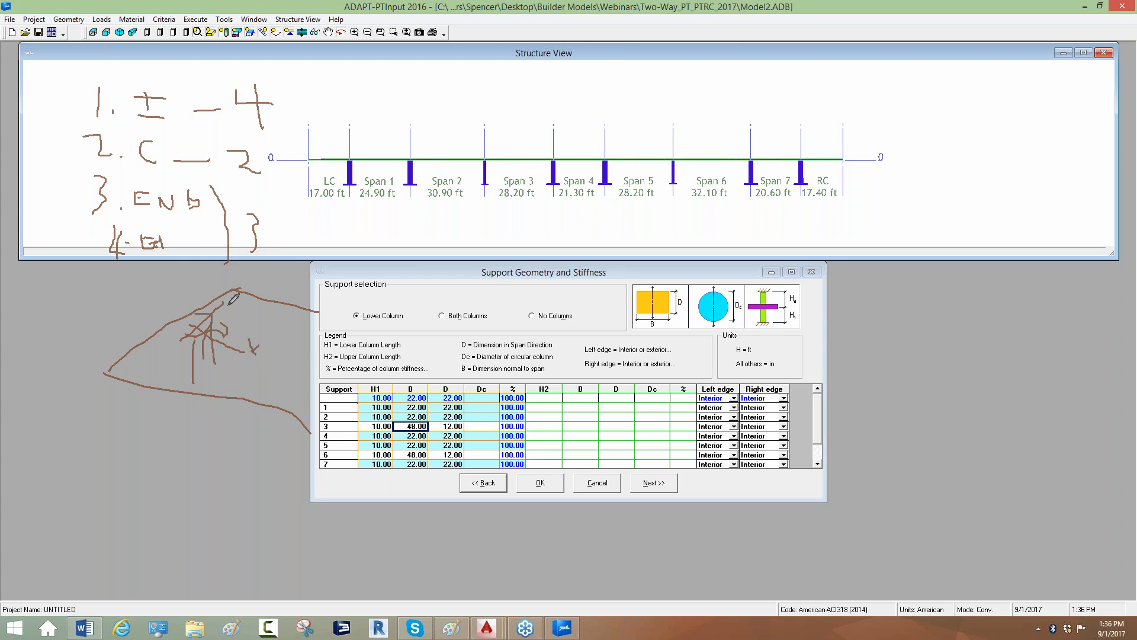
pyautogui.moveTo(237, 301); pyautogui.dragTo(238, 320)
pyautogui.moveTo(139, 233); pyautogui.dragTo(134, 242)
pyautogui.moveTo(198, 312)
pyautogui.mouseDown()
pyautogui.moveTo(206, 334)
pyautogui.moveTo(212, 314)
pyautogui.mouseUp()
pyautogui.moveTo(149, 224)
pyautogui.mouseDown()
pyautogui.moveTo(161, 229)
pyautogui.moveTo(131, 159)
pyautogui.moveTo(162, 222)
pyautogui.mouseUp()
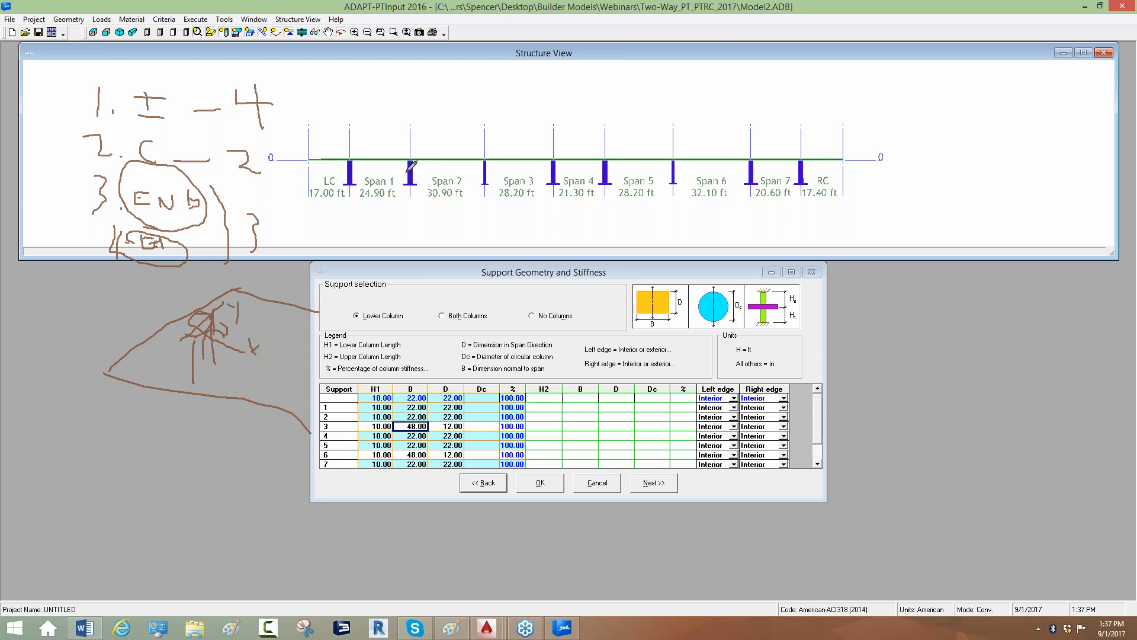
pyautogui.moveTo(555, 154)
pyautogui.mouseDown()
pyautogui.moveTo(563, 173)
pyautogui.moveTo(548, 158)
pyautogui.moveTo(512, 160)
pyautogui.moveTo(516, 174)
pyautogui.moveTo(586, 160)
pyautogui.moveTo(584, 180)
pyautogui.mouseUp()
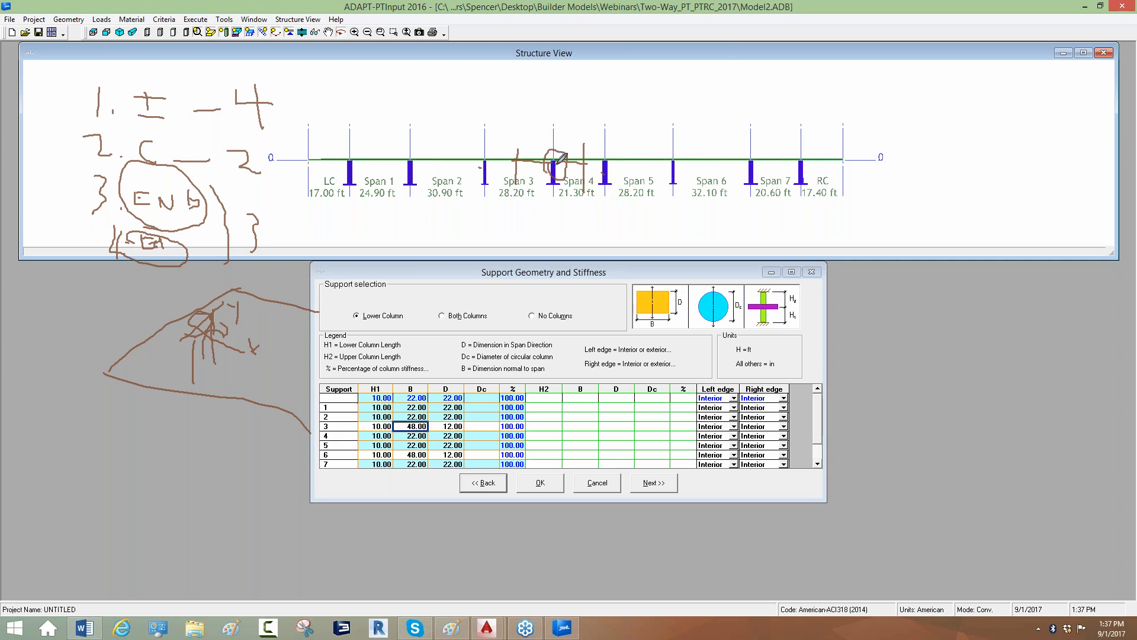
pyautogui.moveTo(567, 116); pyautogui.dragTo(584, 164)
# - Show the structure in plan and set the left edge condition of all supports to Exterior
pyautogui.click(95, 32)
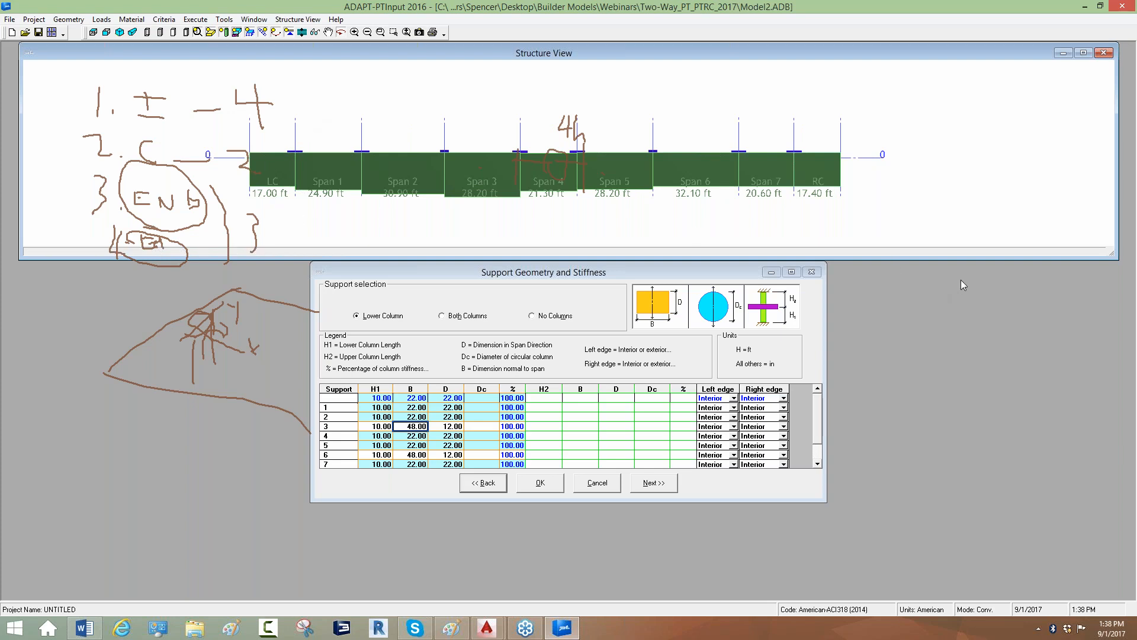
pyautogui.press('Escape')
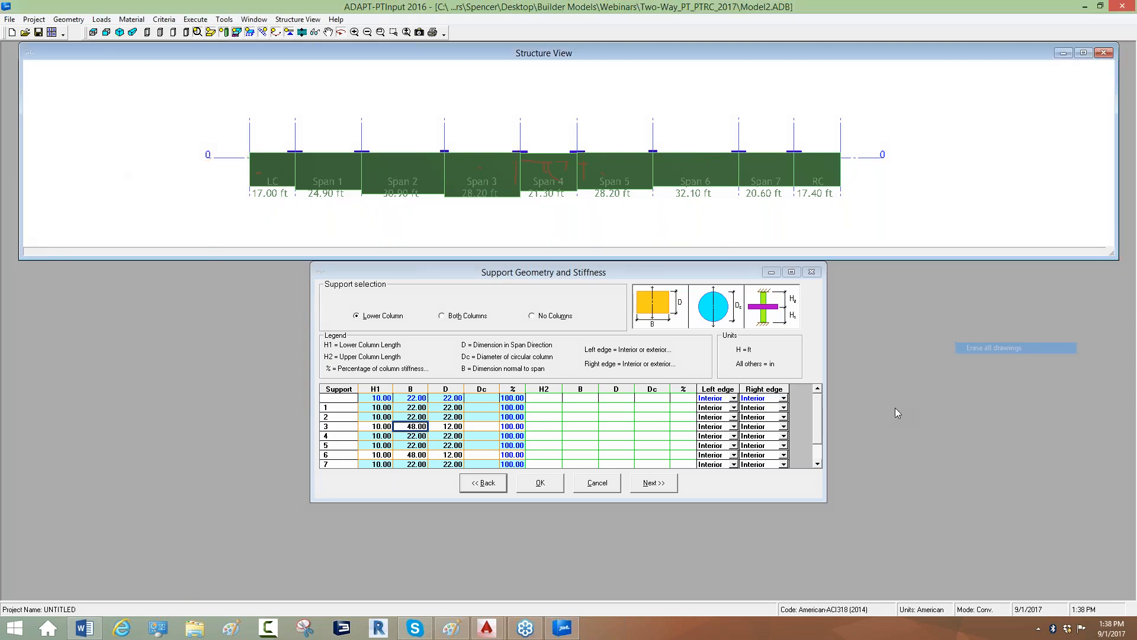
pyautogui.click(729, 485)
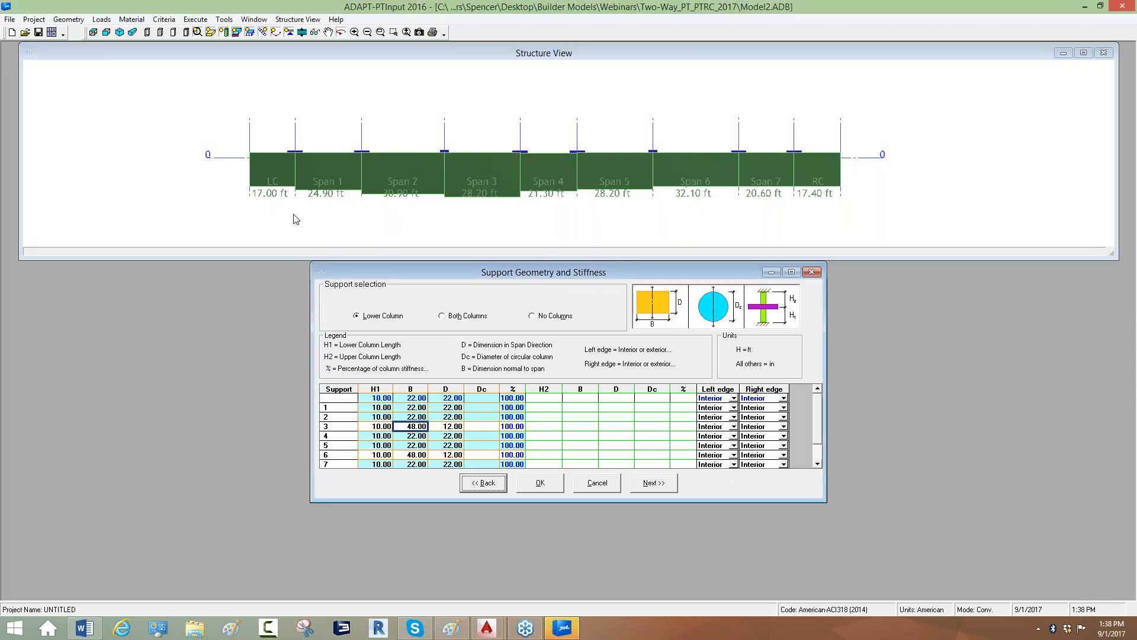
pyautogui.click(719, 400)
pyautogui.click(719, 415)
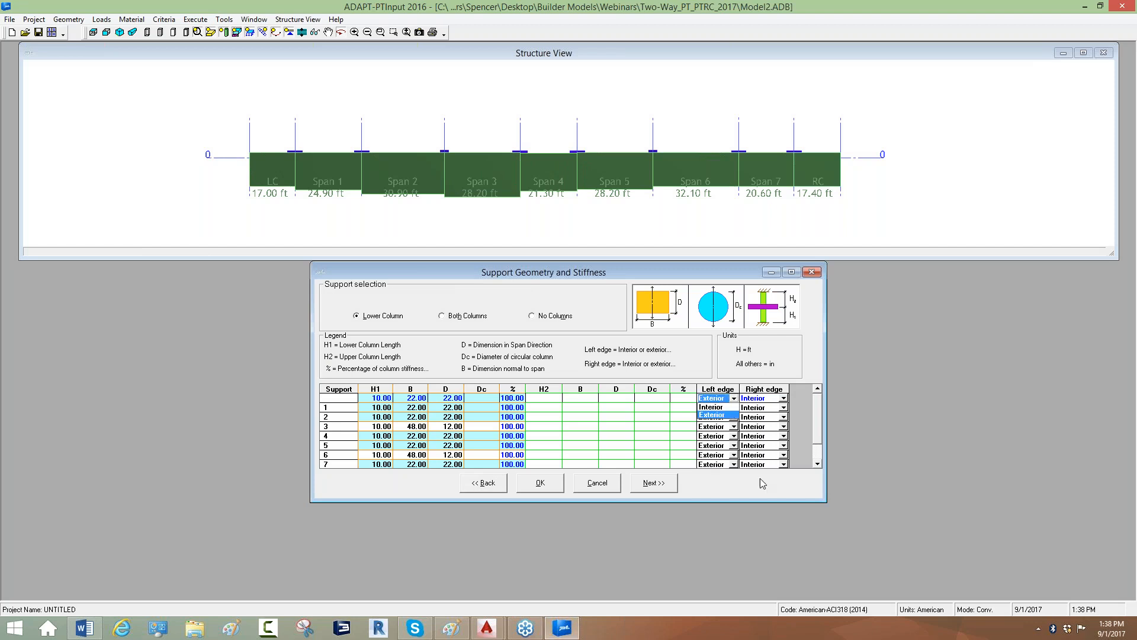
pyautogui.click(710, 433)
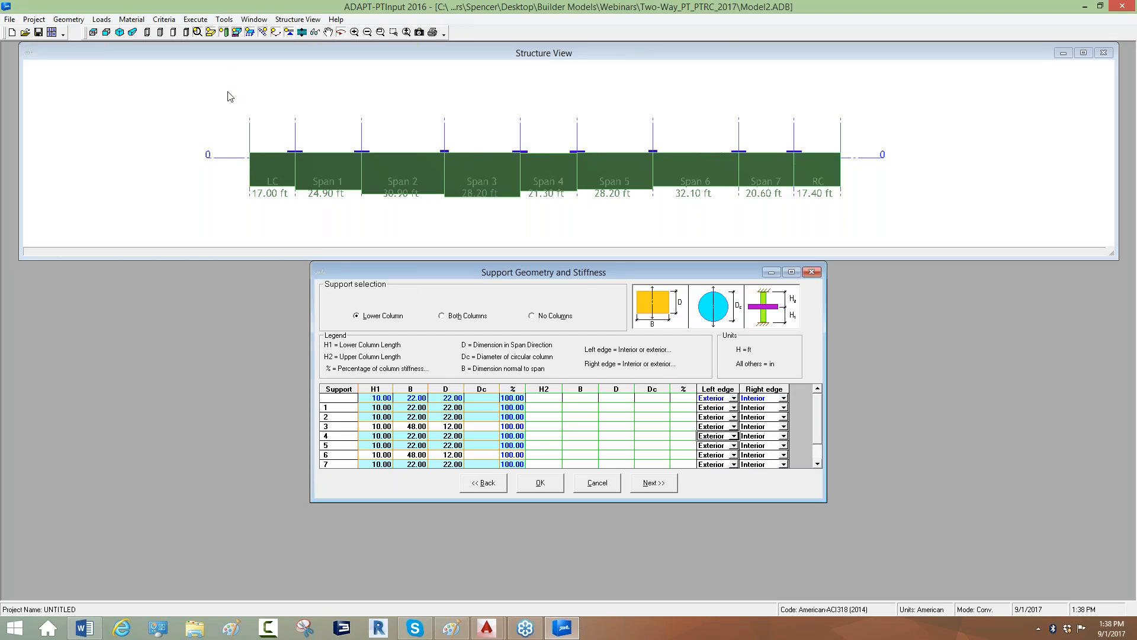
# - Examine the column positions relative to the slab edge in plan, comparing transparent, solid and wireframe displays
pyautogui.moveTo(226, 96); pyautogui.dragTo(282, 123)
pyautogui.scroll(2, 306, 153)
pyautogui.scroll(5, 306, 157)
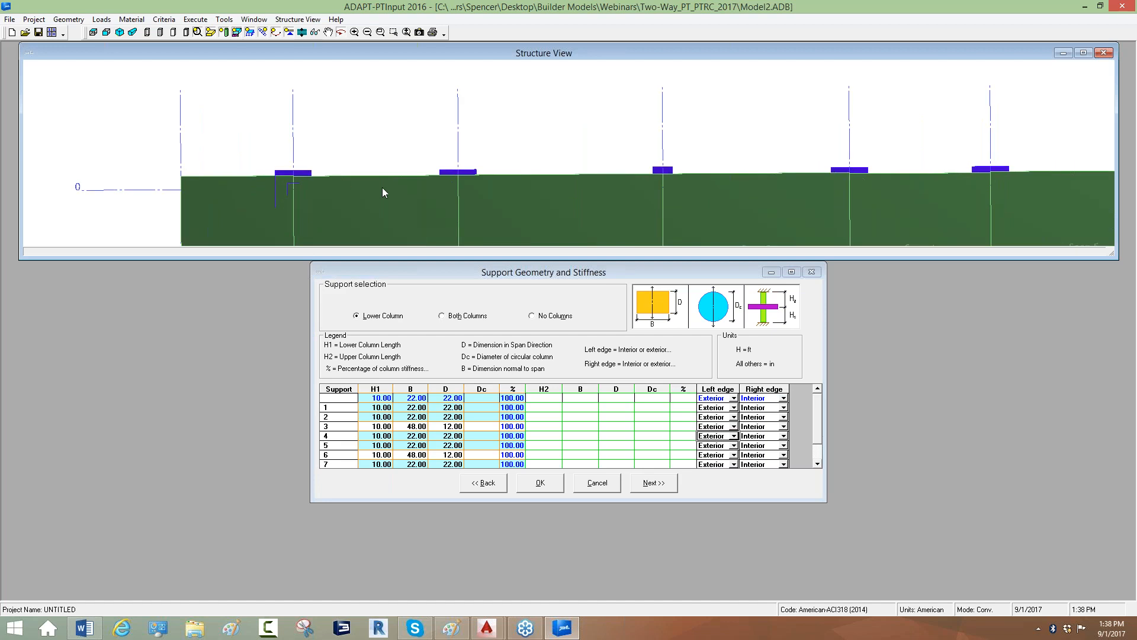
pyautogui.click(160, 32)
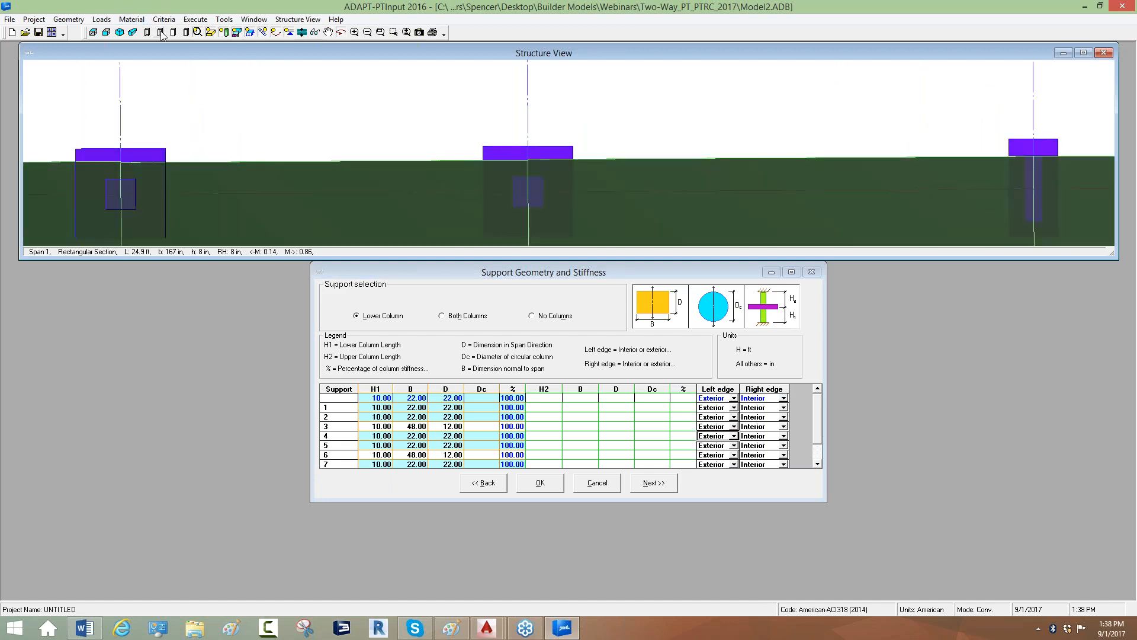
pyautogui.click(173, 32)
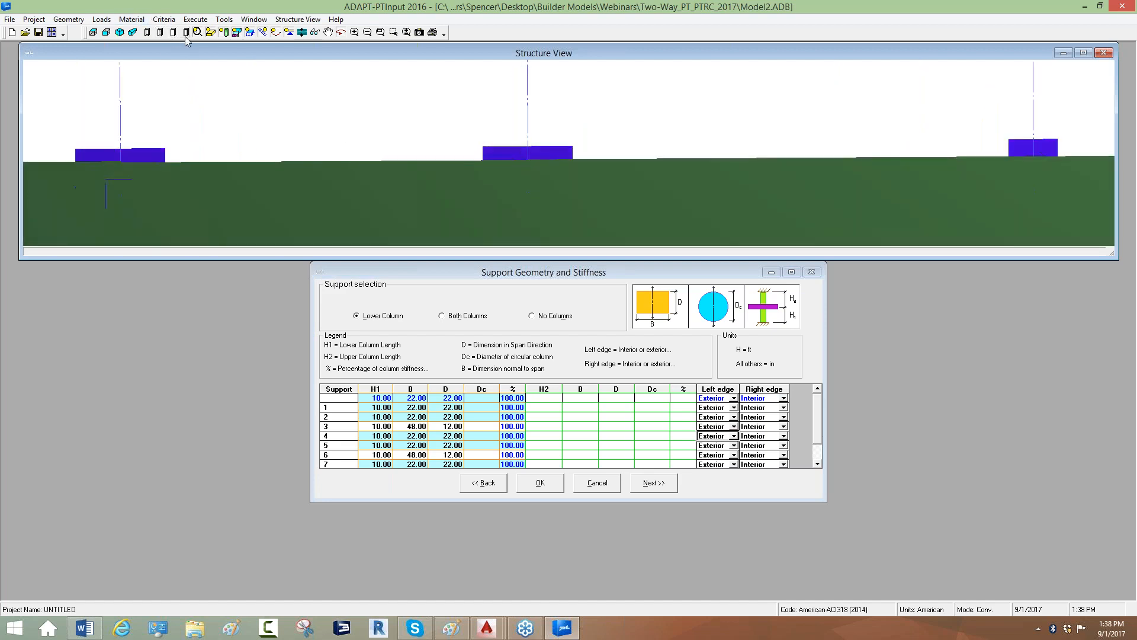
pyautogui.click(160, 33)
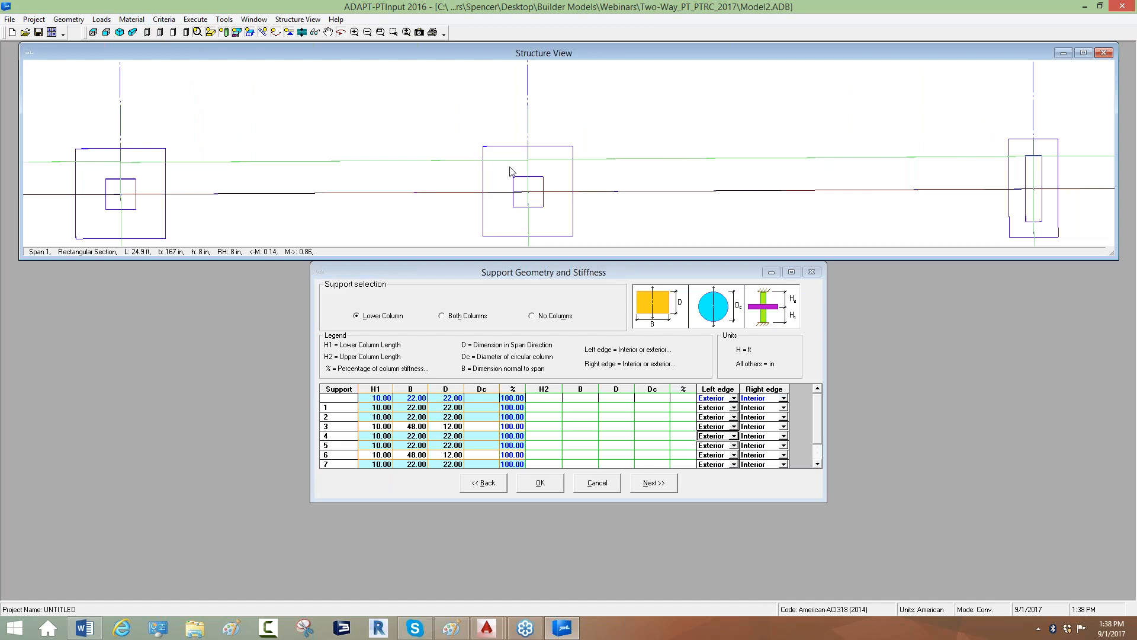
pyautogui.click(974, 304)
pyautogui.moveTo(509, 176); pyautogui.dragTo(544, 178)
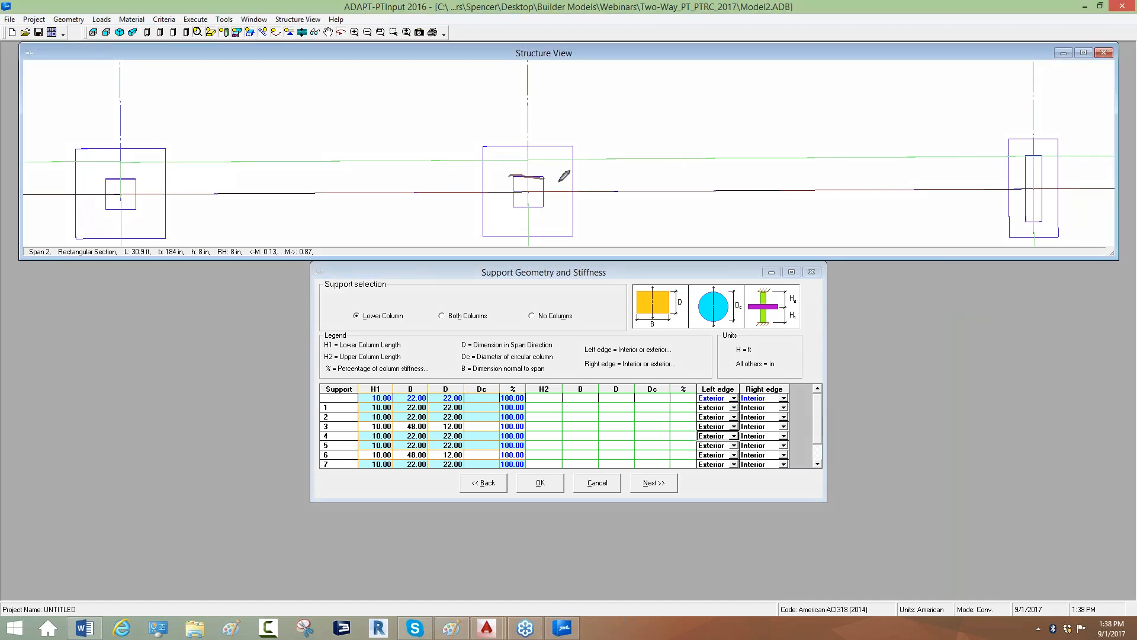
pyautogui.moveTo(481, 157); pyautogui.dragTo(585, 153)
pyautogui.moveTo(533, 193)
pyautogui.mouseDown()
pyautogui.moveTo(530, 154)
pyautogui.moveTo(525, 186)
pyautogui.mouseUp()
pyautogui.moveTo(534, 147)
pyautogui.mouseDown()
pyautogui.moveTo(585, 135)
pyautogui.moveTo(661, 143)
pyautogui.moveTo(662, 131)
pyautogui.moveTo(673, 143)
pyautogui.mouseUp()
pyautogui.moveTo(535, 156); pyautogui.dragTo(601, 185)
pyautogui.moveTo(615, 120)
pyautogui.mouseDown()
pyautogui.moveTo(467, 170)
pyautogui.moveTo(656, 176)
pyautogui.mouseUp()
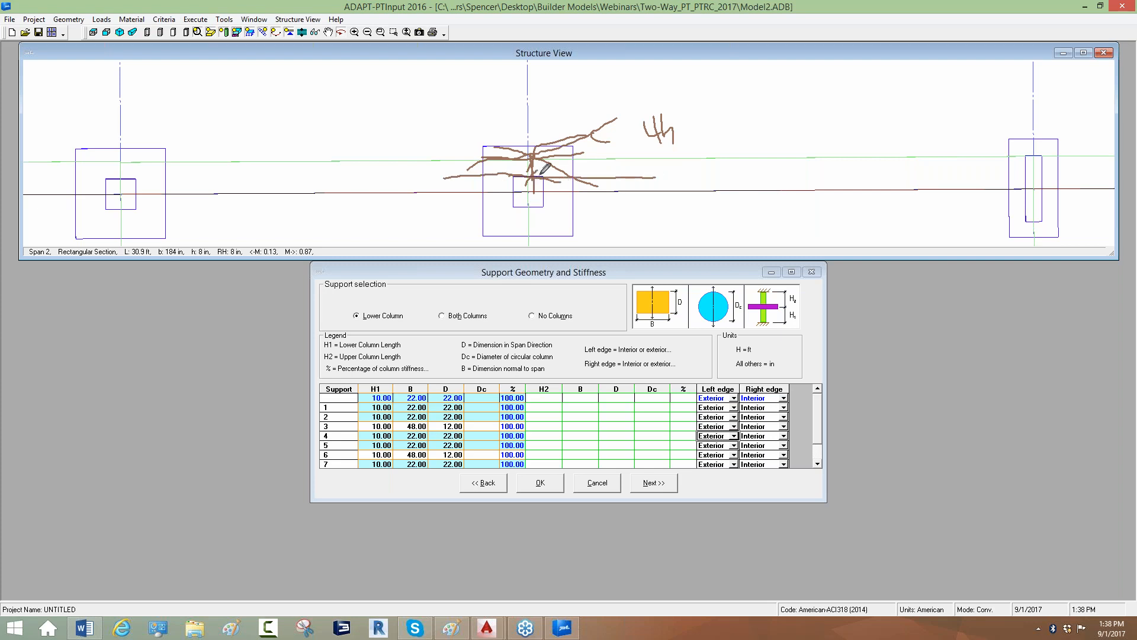
pyautogui.moveTo(578, 176)
pyautogui.mouseDown()
pyautogui.moveTo(563, 223)
pyautogui.moveTo(518, 224)
pyautogui.moveTo(486, 216)
pyautogui.moveTo(495, 173)
pyautogui.mouseUp()
pyautogui.moveTo(431, 207)
pyautogui.mouseDown()
pyautogui.moveTo(531, 224)
pyautogui.moveTo(504, 157)
pyautogui.moveTo(477, 207)
pyautogui.mouseUp()
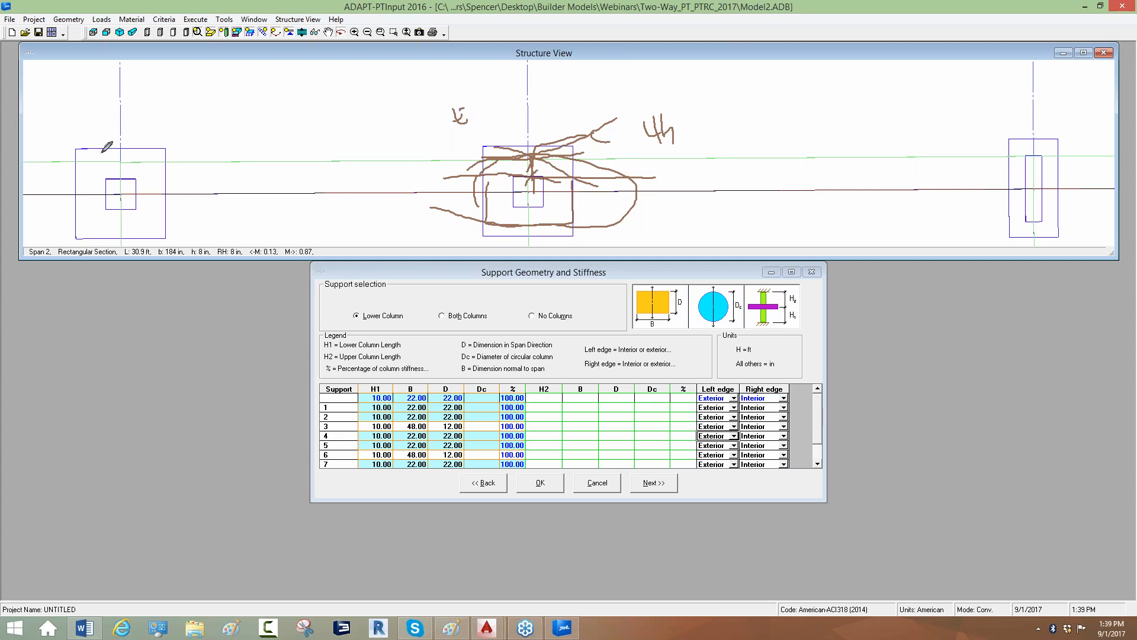
pyautogui.moveTo(93, 177)
pyautogui.mouseDown()
pyautogui.moveTo(155, 179)
pyautogui.moveTo(147, 161)
pyautogui.mouseUp()
pyautogui.click(151, 169)
pyautogui.moveTo(80, 162)
pyautogui.mouseDown()
pyautogui.moveTo(172, 163)
pyautogui.moveTo(170, 223)
pyautogui.moveTo(79, 216)
pyautogui.moveTo(72, 168)
pyautogui.mouseUp()
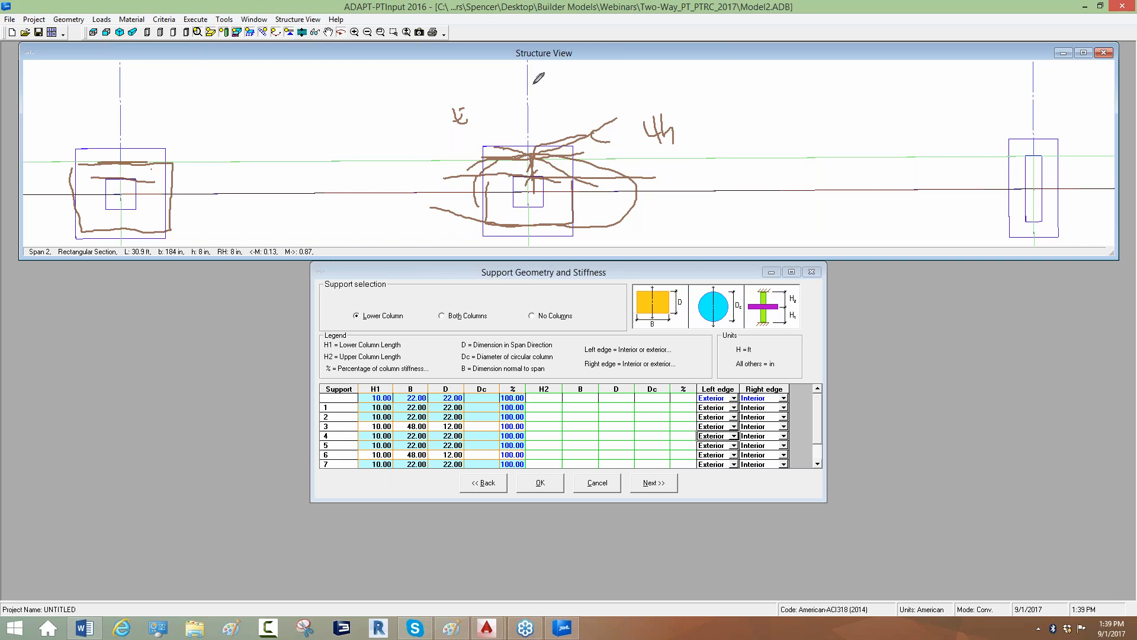
pyautogui.moveTo(532, 47); pyautogui.dragTo(545, 555)
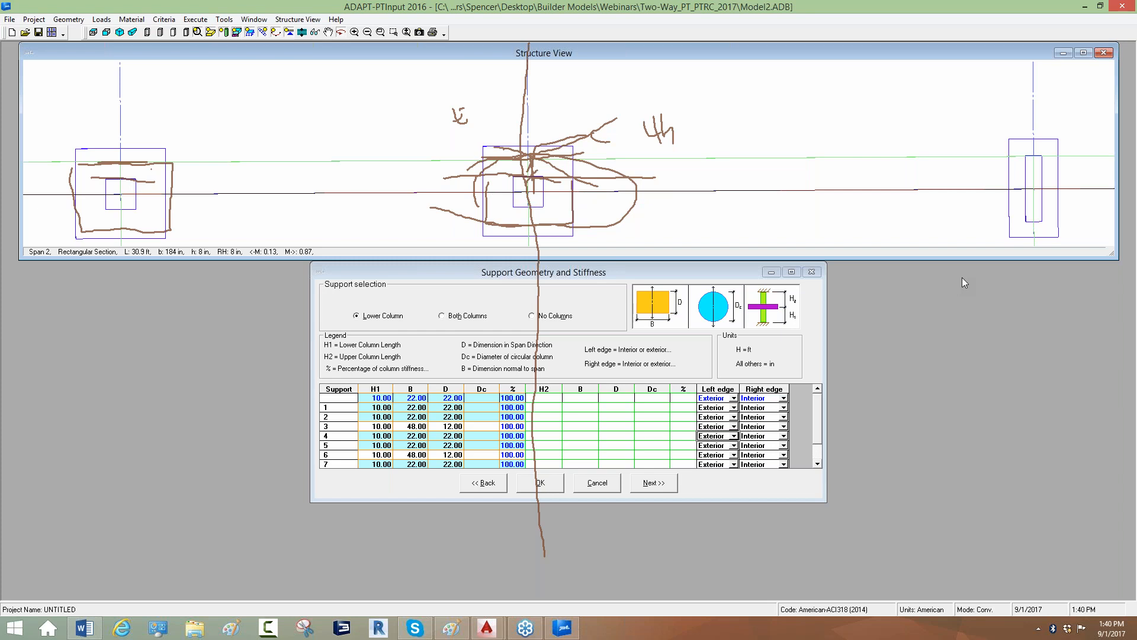
pyautogui.click(977, 350)
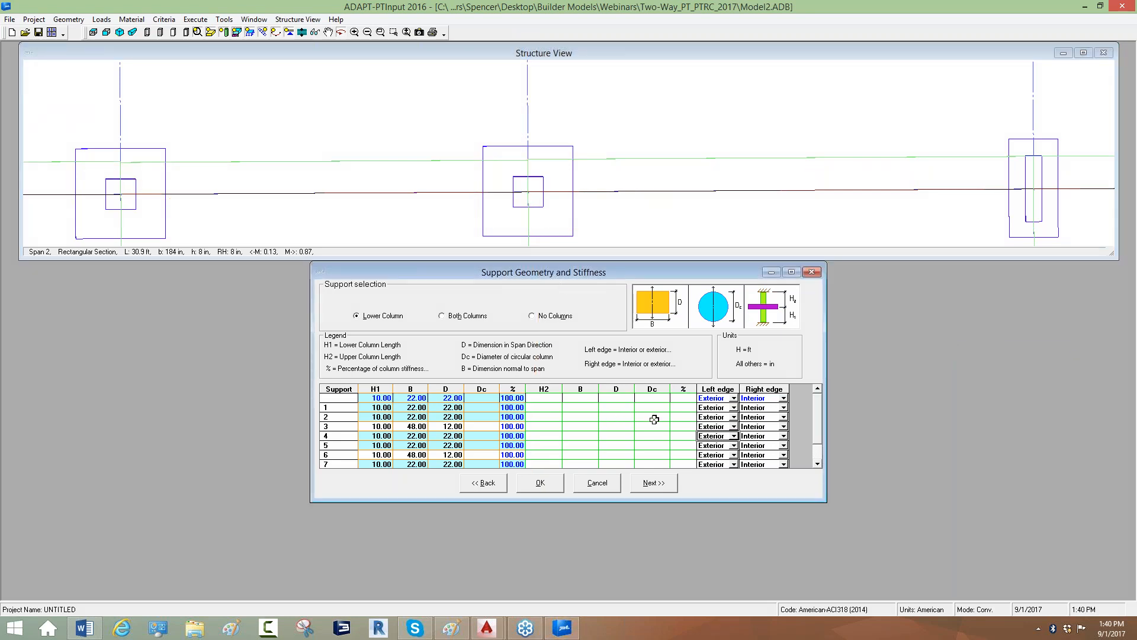
# - Accept the support geometry, proceed to the support boundary conditions and examine the columns' end fixity in front elevation
pyautogui.click(656, 483)
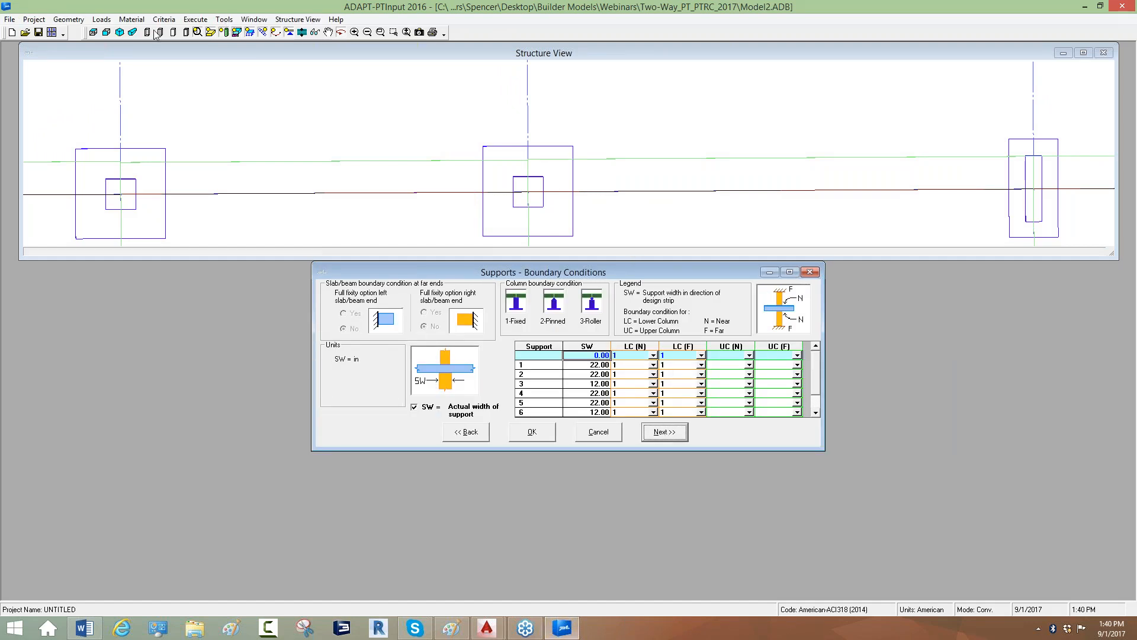
pyautogui.click(103, 34)
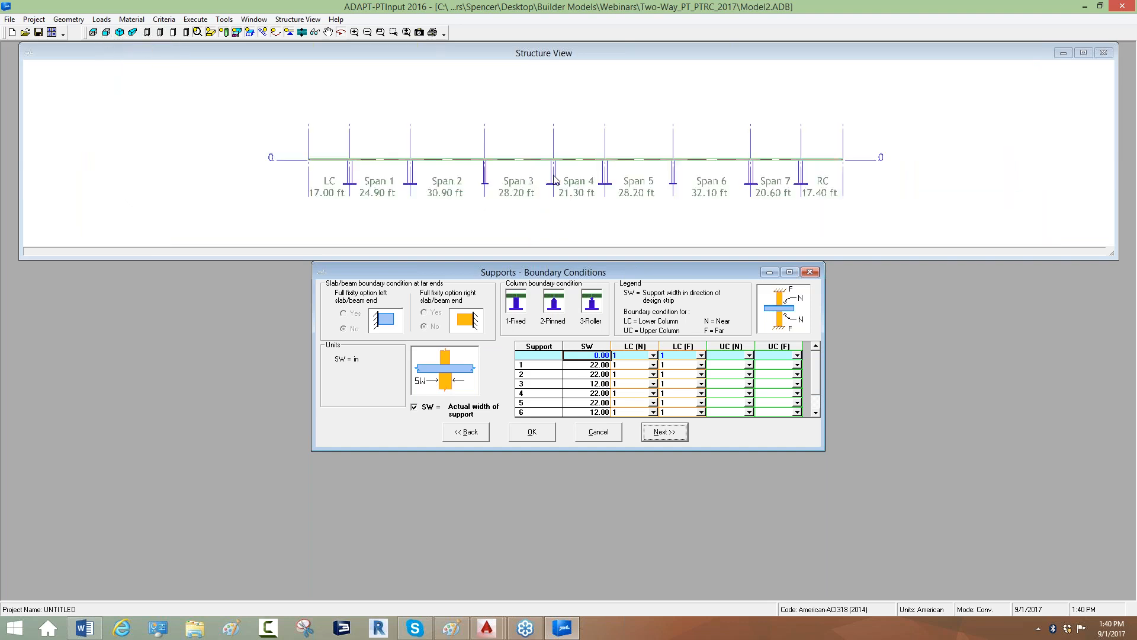
pyautogui.scroll(4, 550, 142)
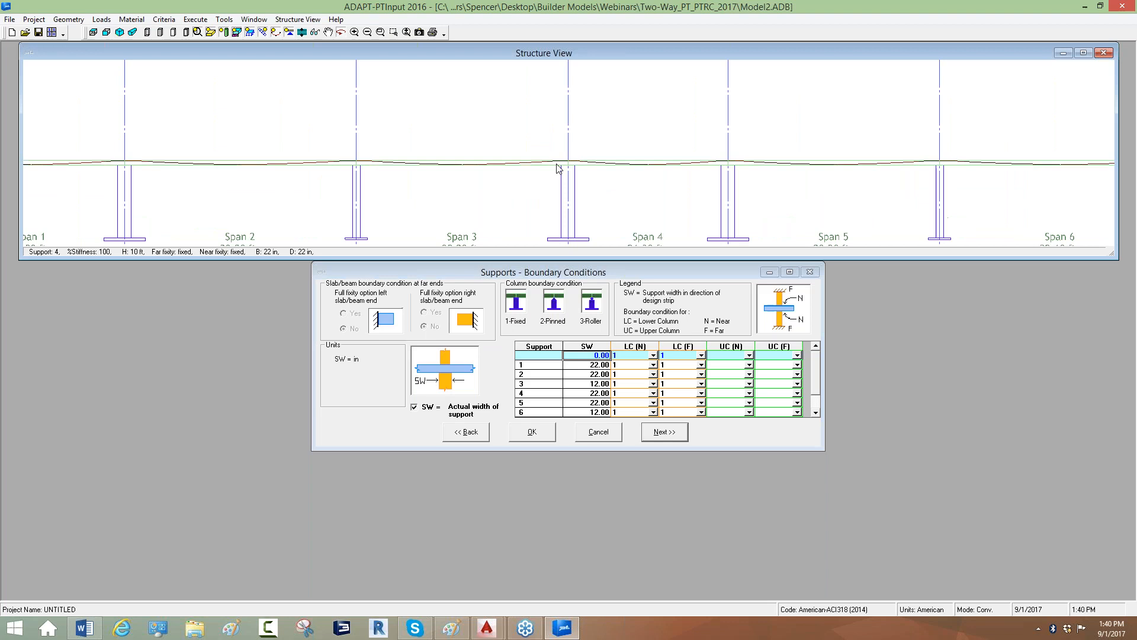
pyautogui.scroll(-3, 549, 145)
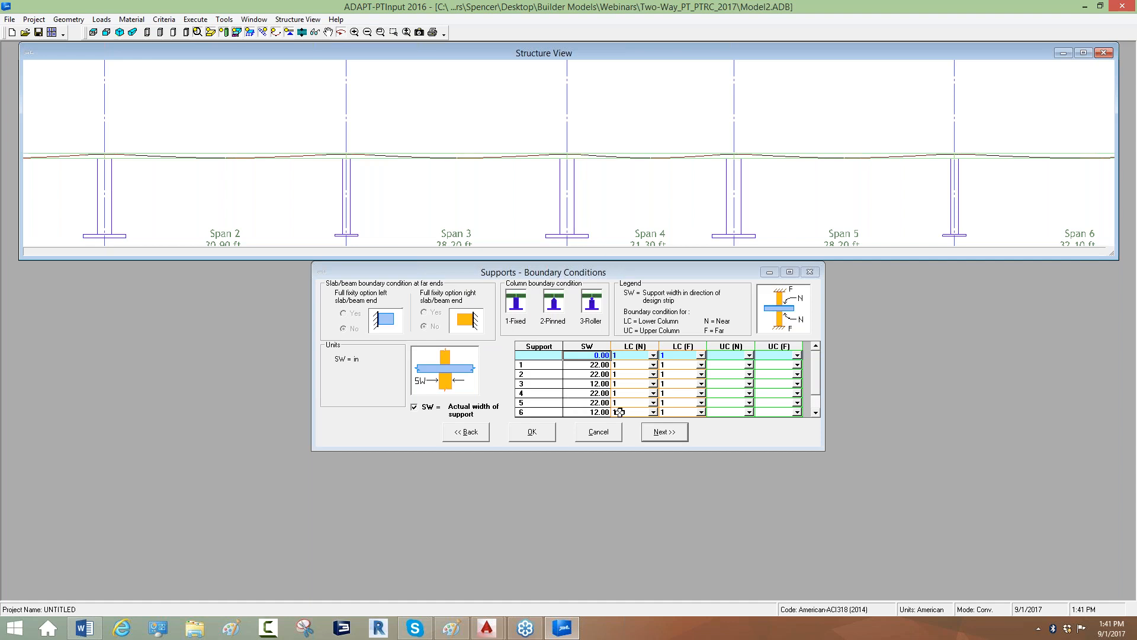
# - Accept the support boundary conditions and continue to the load definitions
pyautogui.click(660, 437)
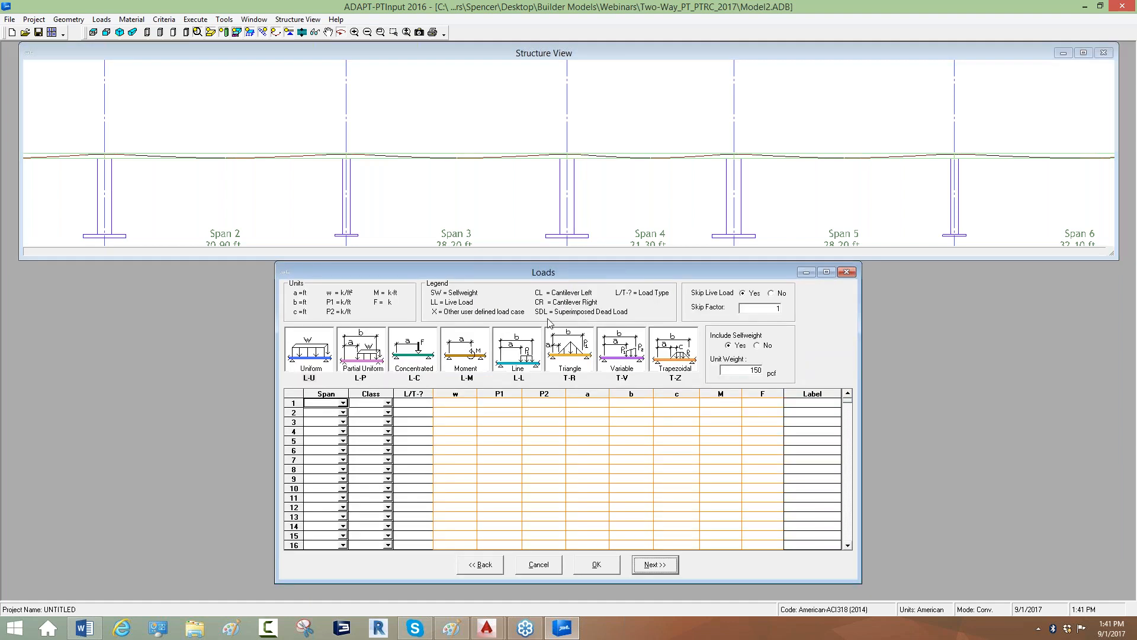
pyautogui.moveTo(502, 271); pyautogui.dragTo(498, 257)
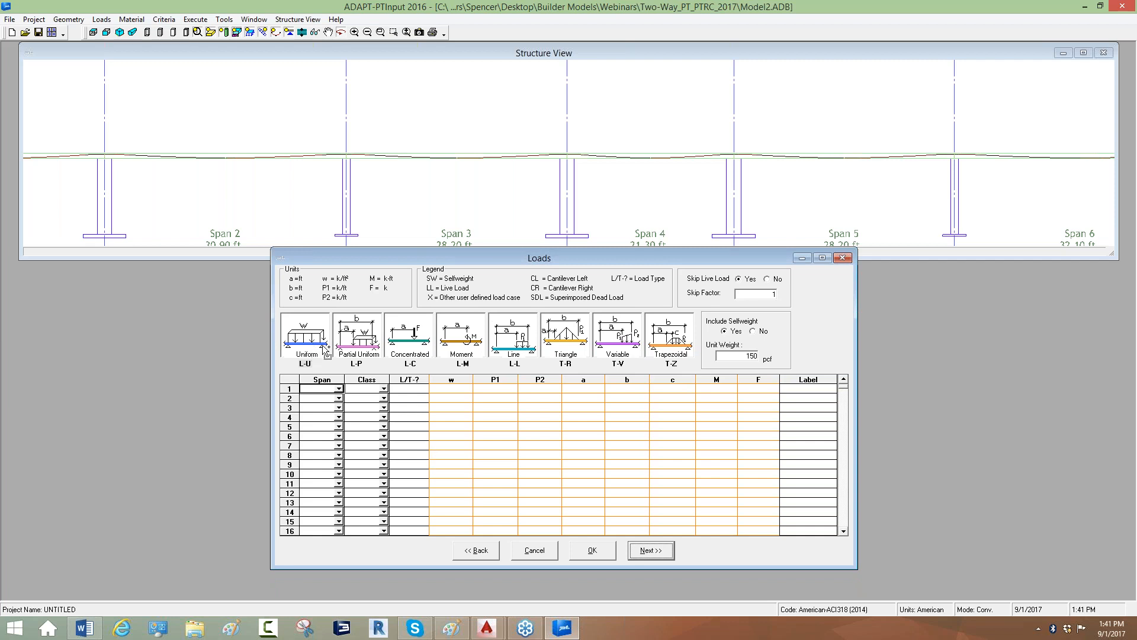
# - Add trial SDL loads on the left cantilever: two uniform, two concentrated, two trapezoidal and one moment load
pyautogui.moveTo(355, 371); pyautogui.dragTo(408, 390)
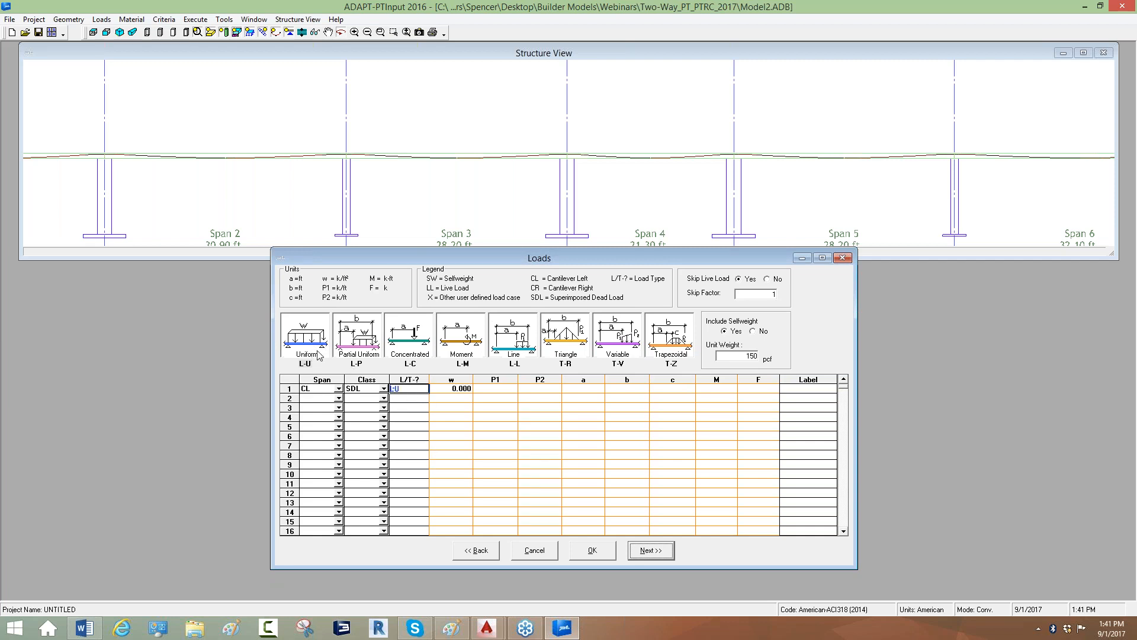
pyautogui.moveTo(315, 347); pyautogui.dragTo(401, 407)
pyautogui.moveTo(396, 333); pyautogui.dragTo(420, 407)
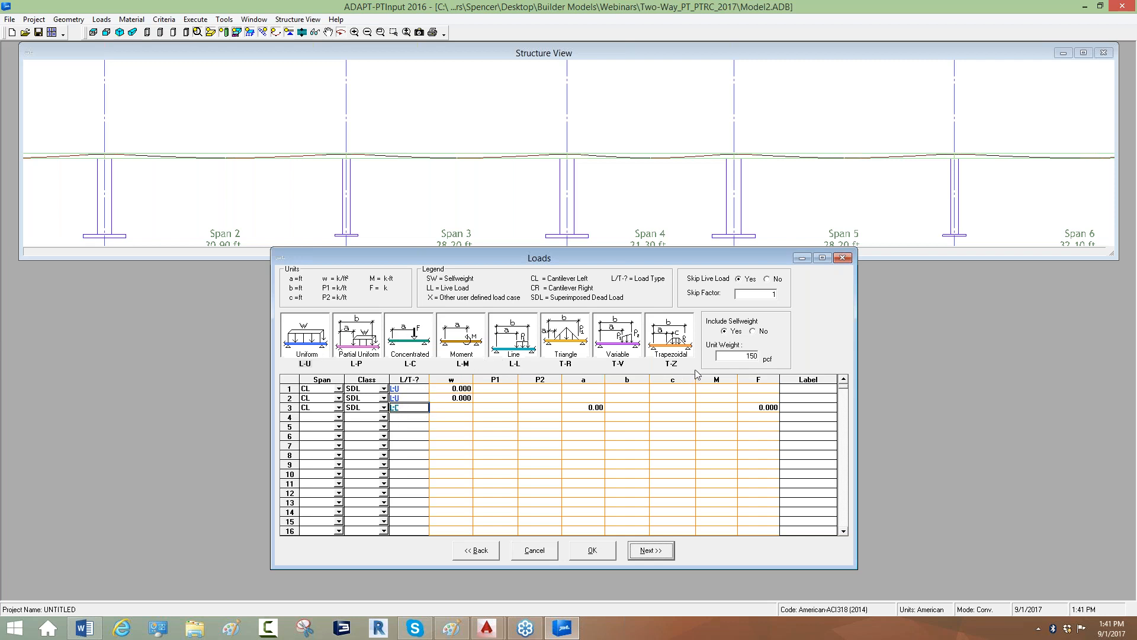
pyautogui.click(395, 422)
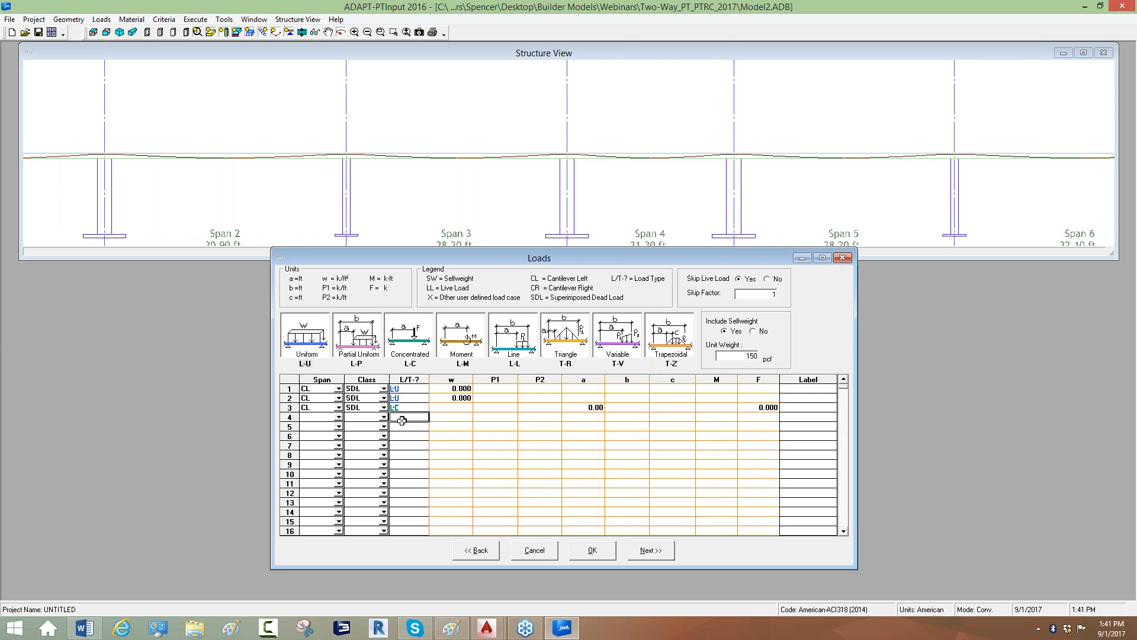
pyautogui.write('z')
pyautogui.click(404, 427)
pyautogui.write('z')
pyautogui.click(406, 436)
pyautogui.write('c')
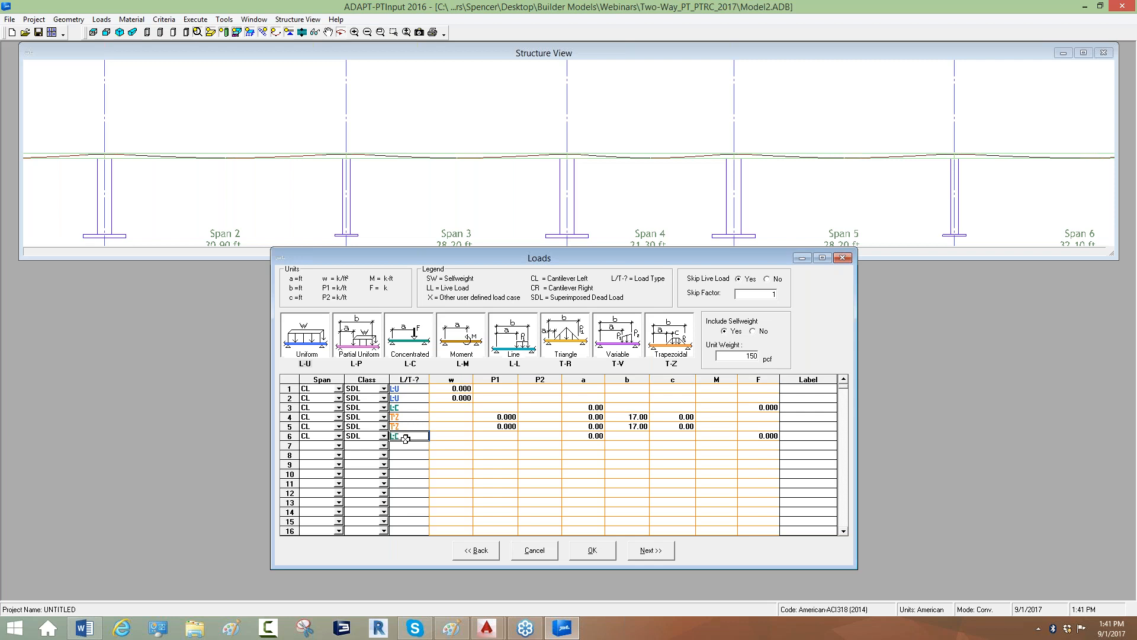
pyautogui.click(405, 445)
pyautogui.write('m')
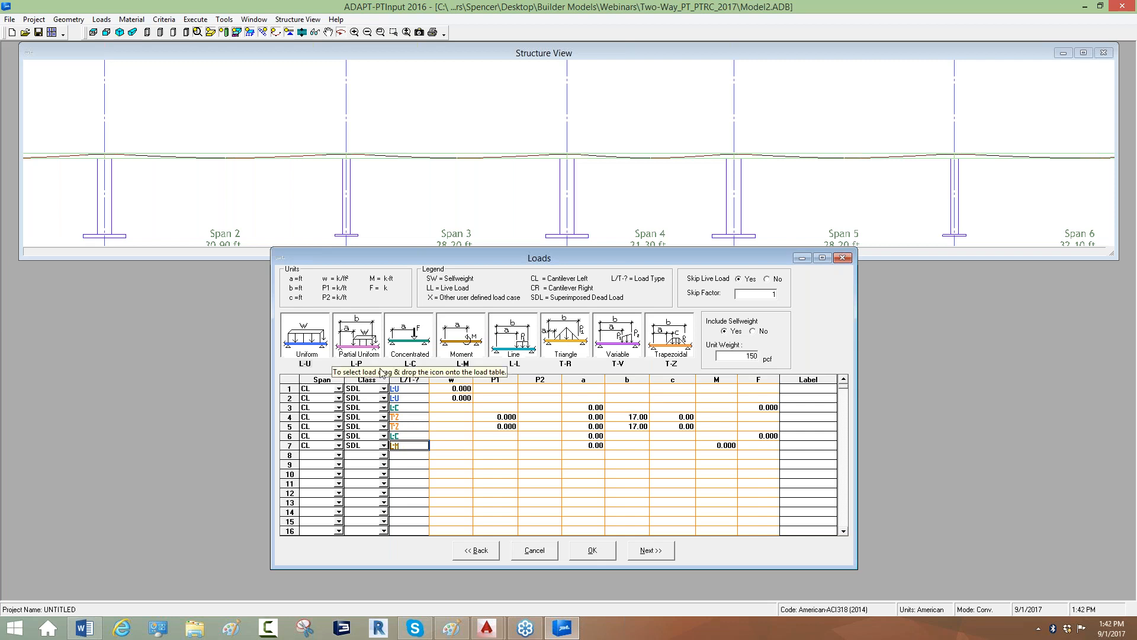
# - Delete trial load lines 1 to 7 from the load table
pyautogui.moveTo(290, 388); pyautogui.dragTo(291, 444)
pyautogui.rightClick(292, 444)
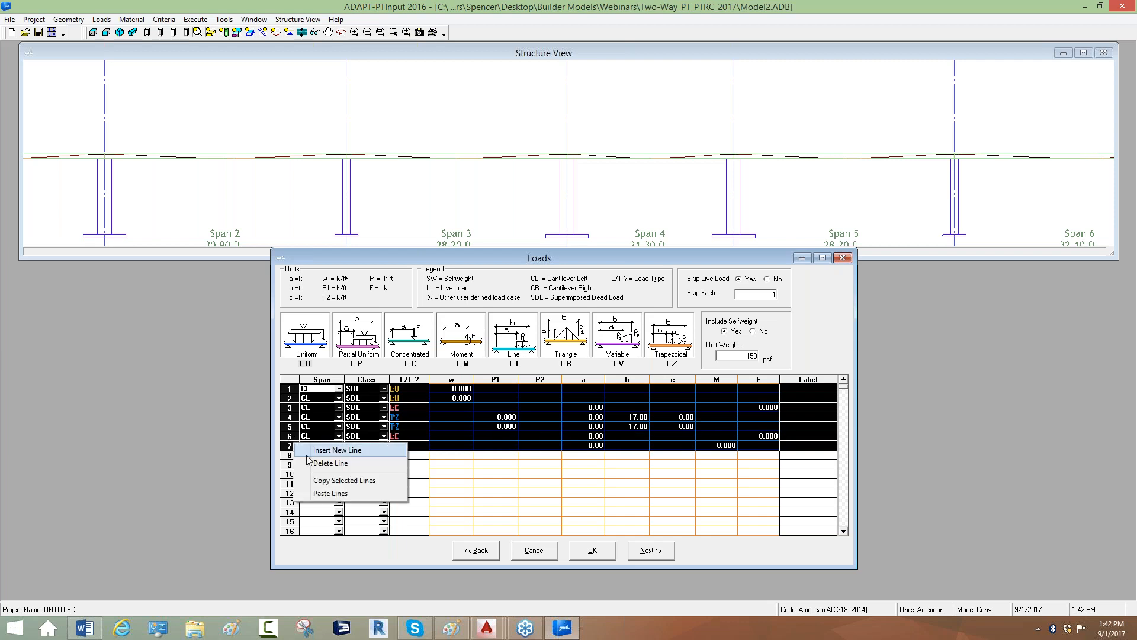
pyautogui.click(309, 464)
pyautogui.click(537, 357)
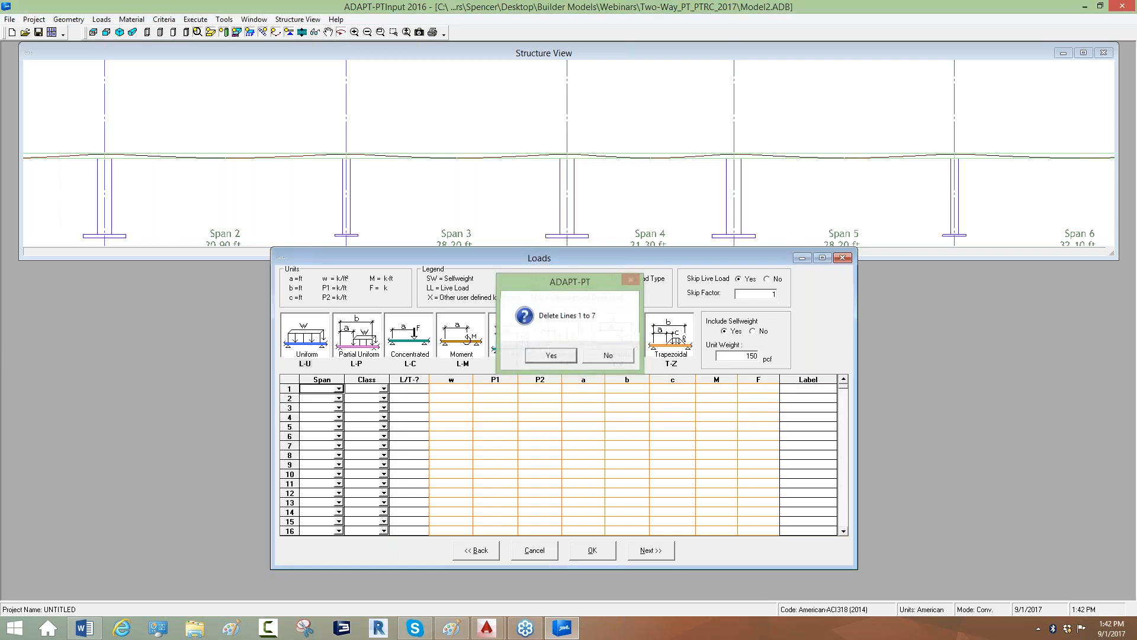
# - Create two load lines applied to all spans, the first of class SDL and the second of class LL
pyautogui.click(318, 389)
pyautogui.write('all')
pyautogui.press('Return')
pyautogui.write('a')
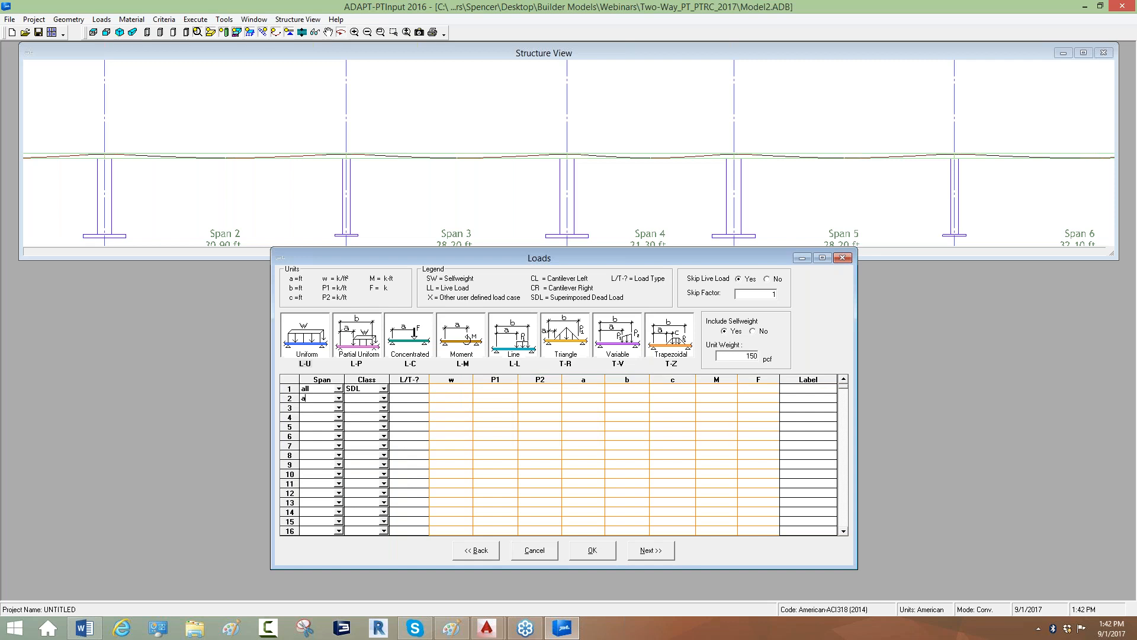
pyautogui.press('Right')
pyautogui.press('Right')
pyautogui.press('Left')
pyautogui.write('l')
# - Make both load lines uniform (L-U), with w of 0.020 k/ft² for SDL and 0.050 k/ft² for LL
pyautogui.click(395, 388)
pyautogui.click(445, 391)
pyautogui.write('0')
pyautogui.press('Down')
pyautogui.write('0.05')
pyautogui.press('Return')
pyautogui.press('Down')
pyautogui.press('Down')
pyautogui.press('Down')
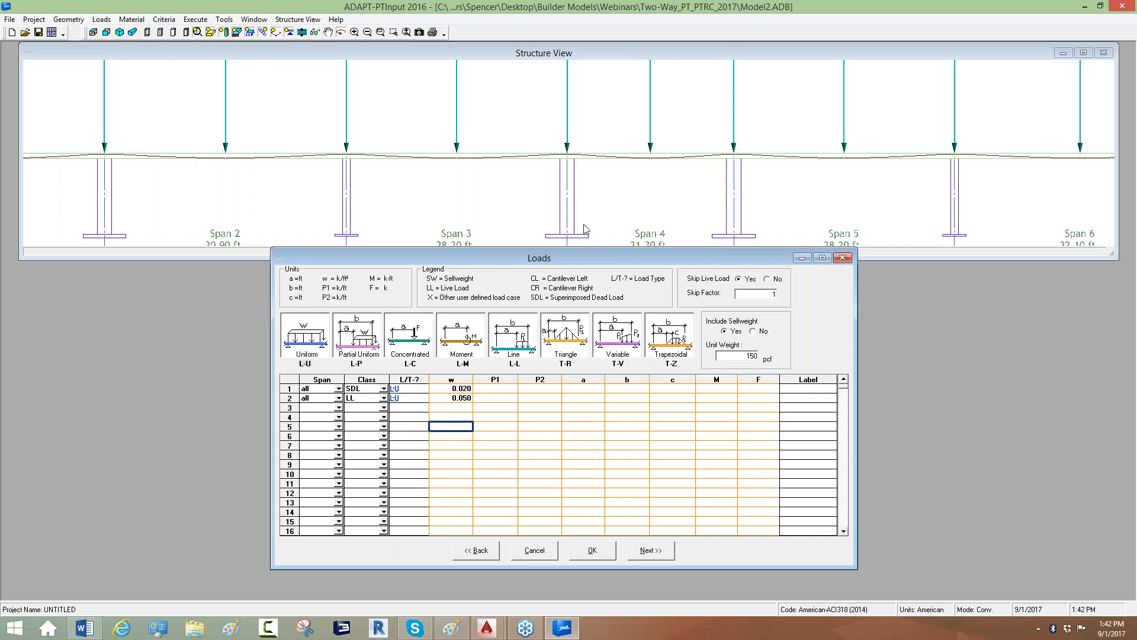
# - View the applied loads on the whole structure and enter a live load skip factor of 1
pyautogui.click(540, 202)
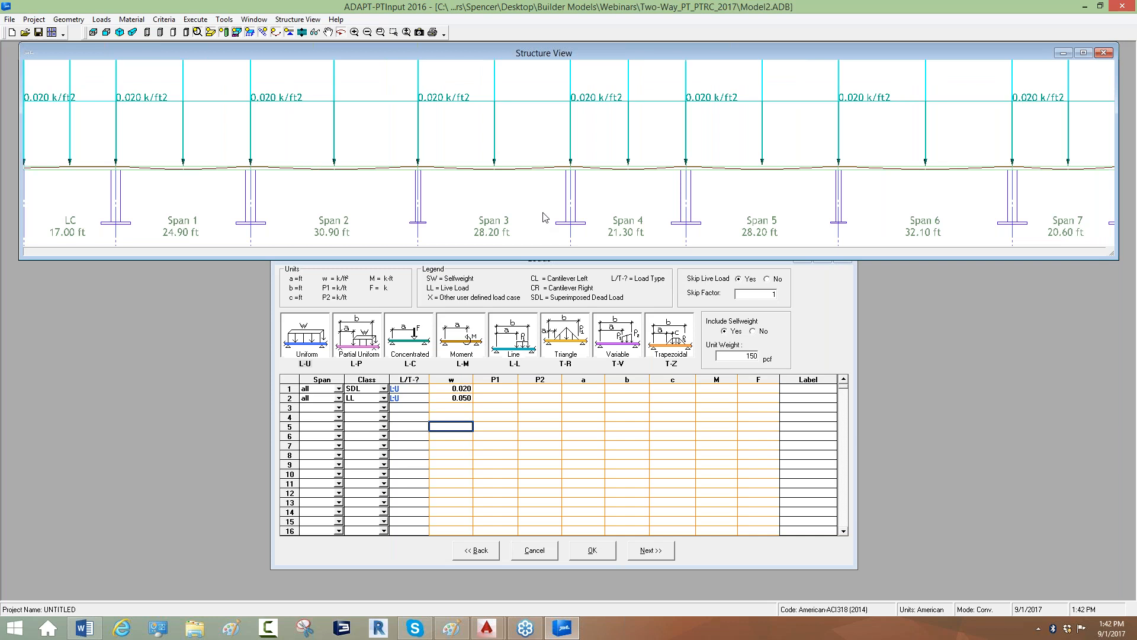
pyautogui.click(770, 291)
pyautogui.press('BackSpace')
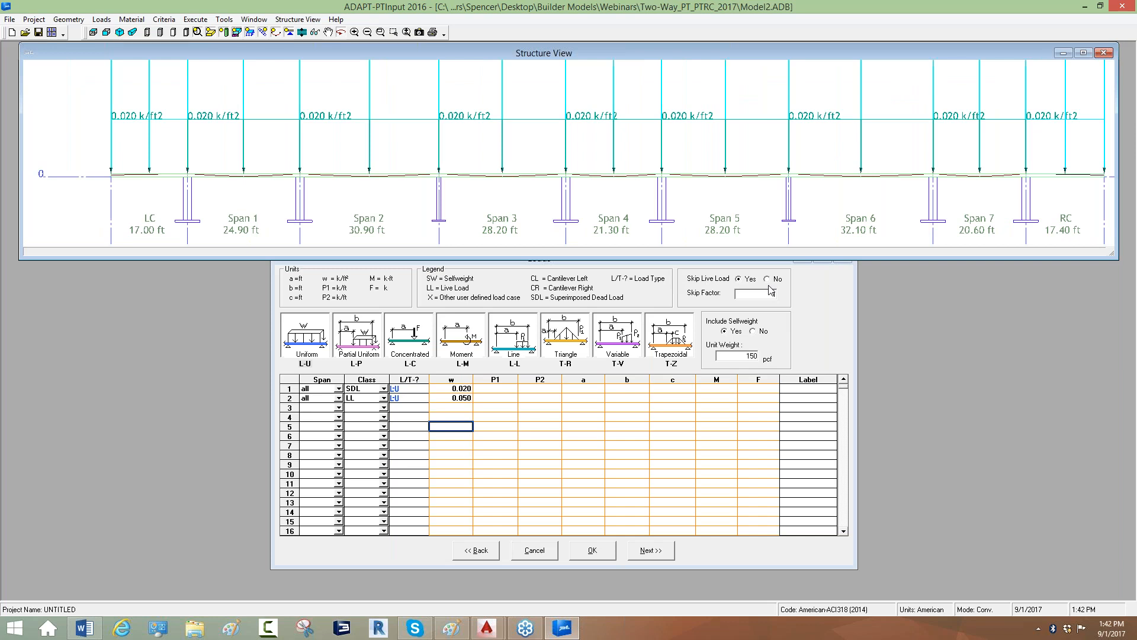
pyautogui.write('1')
pyautogui.click(740, 293)
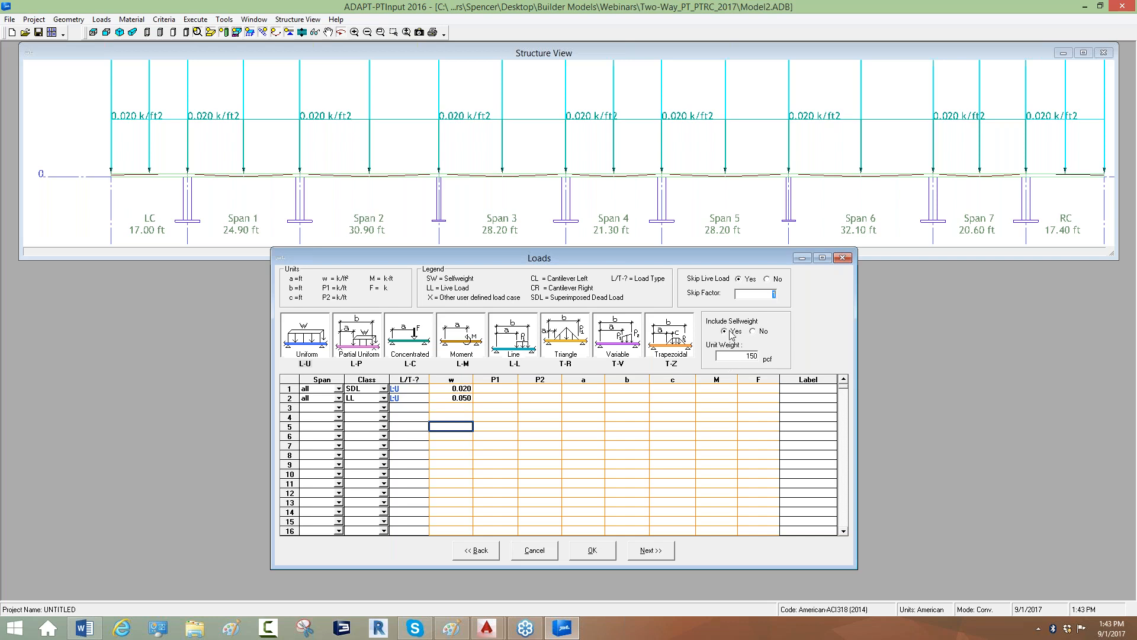
# - Try excluding automatic selfweight with a third load line of class SW, and restore the selfweight inclusion
pyautogui.doubleClick(751, 356)
pyautogui.click(752, 331)
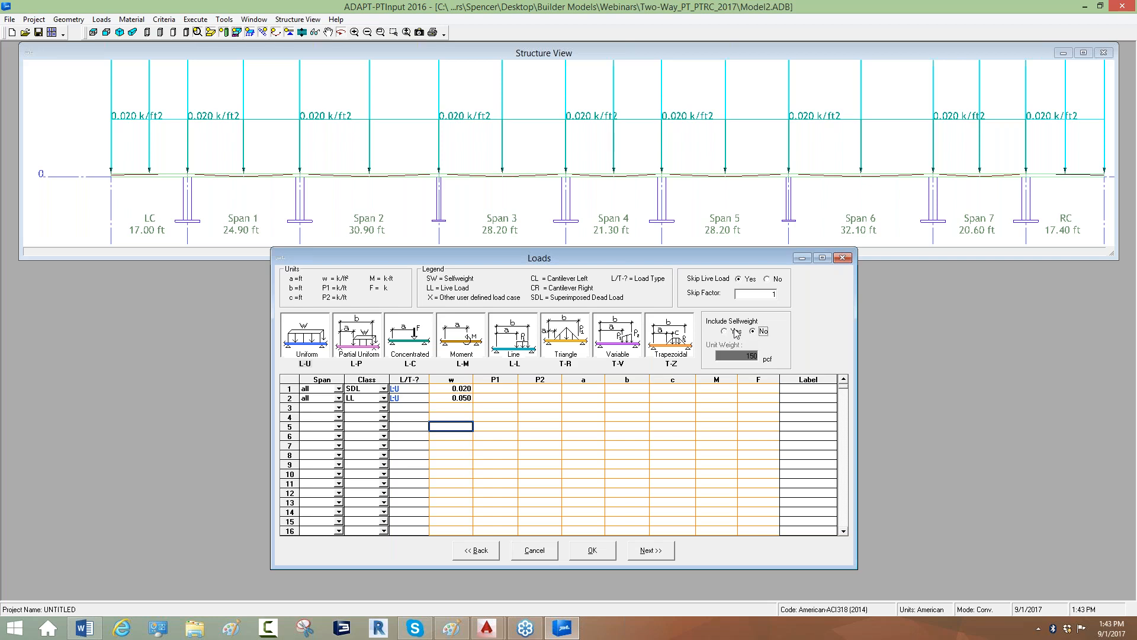
pyautogui.click(368, 408)
pyautogui.click(383, 407)
pyautogui.click(353, 417)
pyautogui.click(385, 408)
pyautogui.click(364, 418)
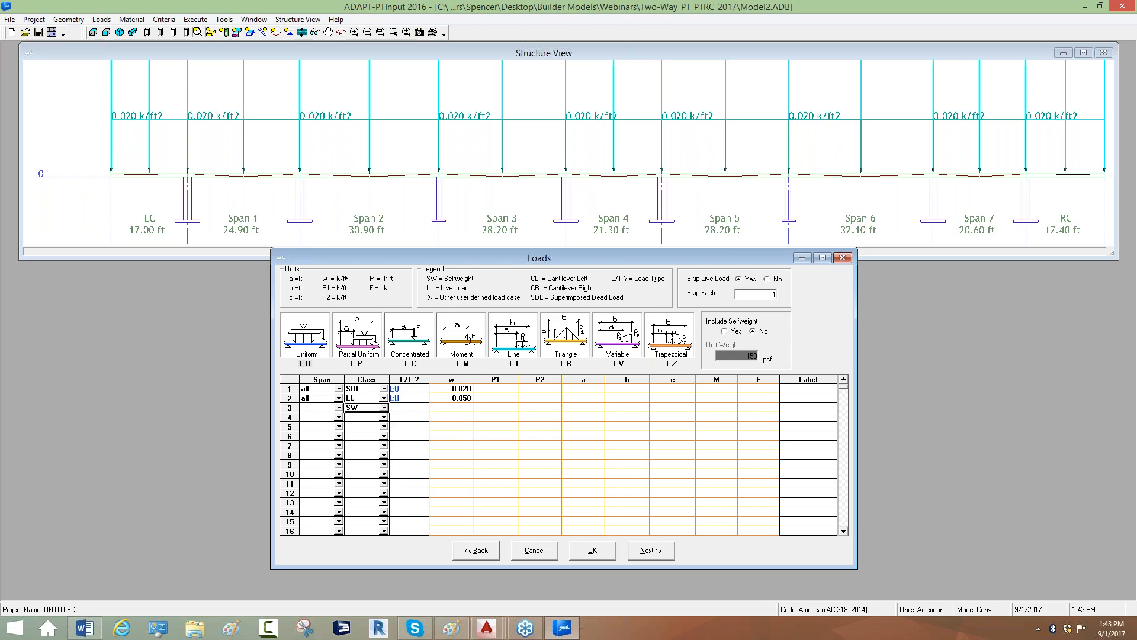
pyautogui.click(723, 331)
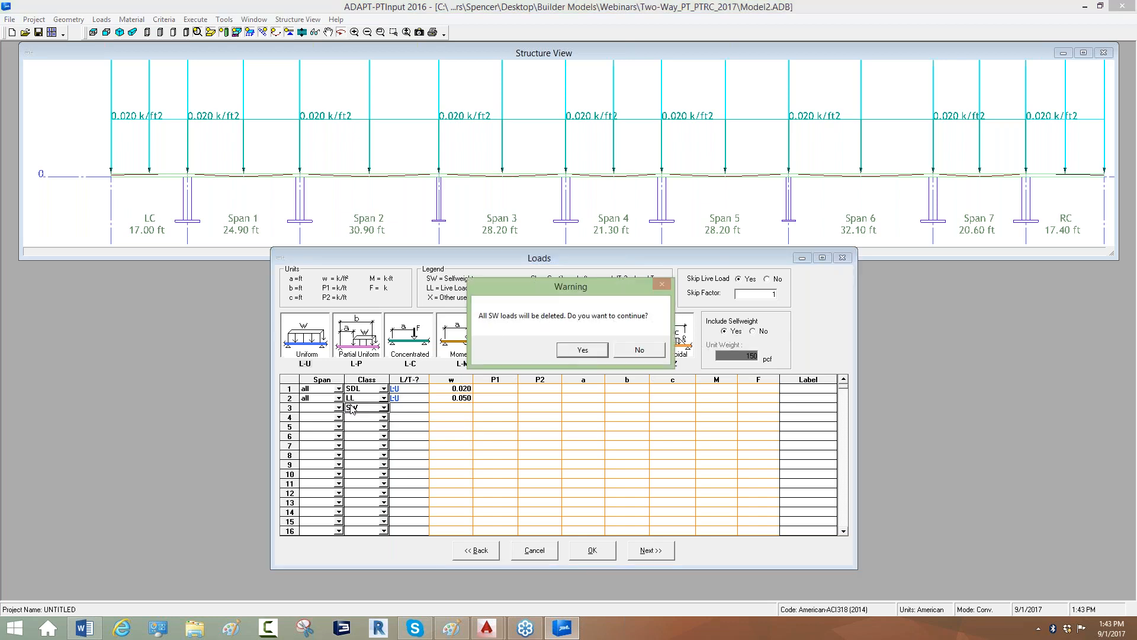
pyautogui.click(574, 356)
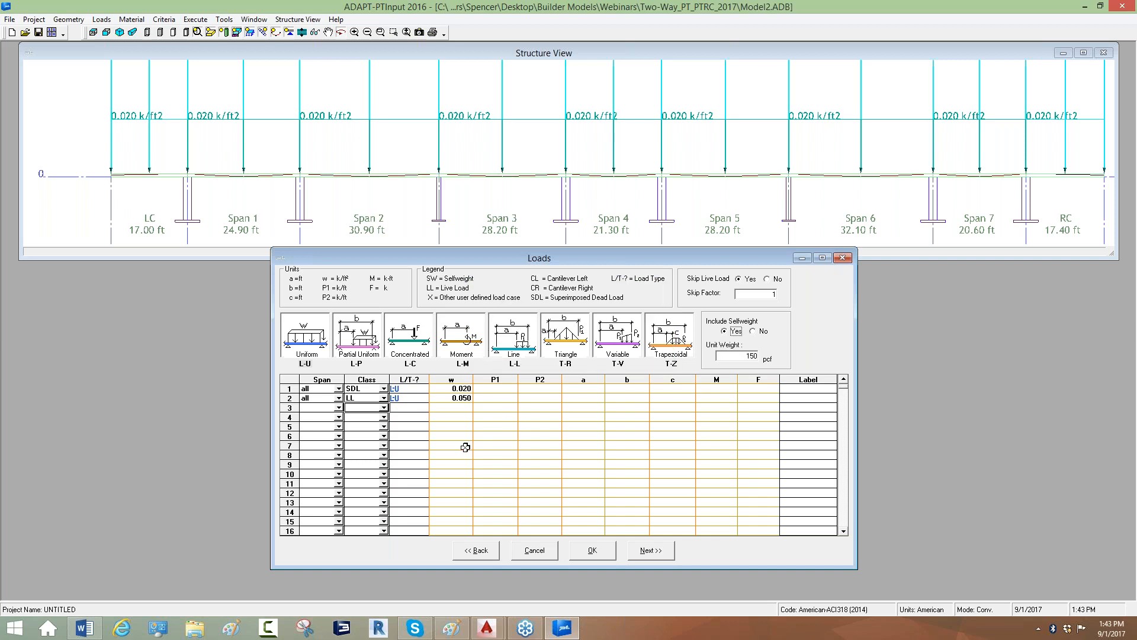
# - Accept the loads and set the slab/beam concrete strength to 5000 psi at 28 days and 3500 psi at stressing
pyautogui.click(646, 550)
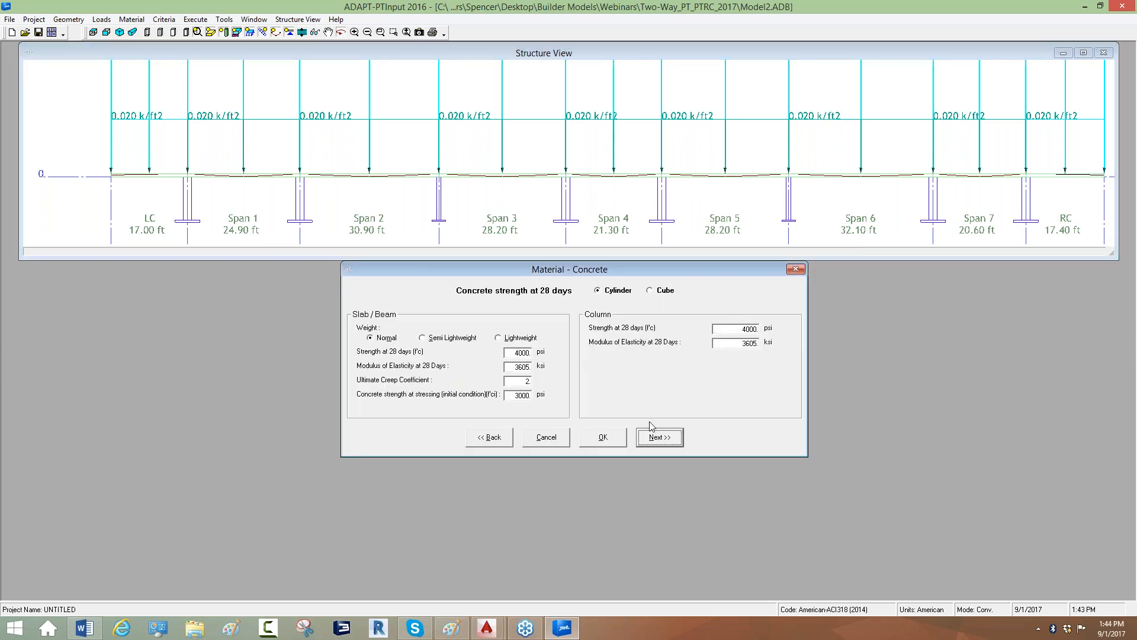
pyautogui.doubleClick(517, 352)
pyautogui.write('5000')
pyautogui.press('Tab')
pyautogui.doubleClick(515, 352)
pyautogui.press('Tab')
pyautogui.doubleClick(516, 394)
pyautogui.hotkey('shift', 'Tab')
pyautogui.press('Tab')
pyautogui.write('3500')
pyautogui.press('Tab')
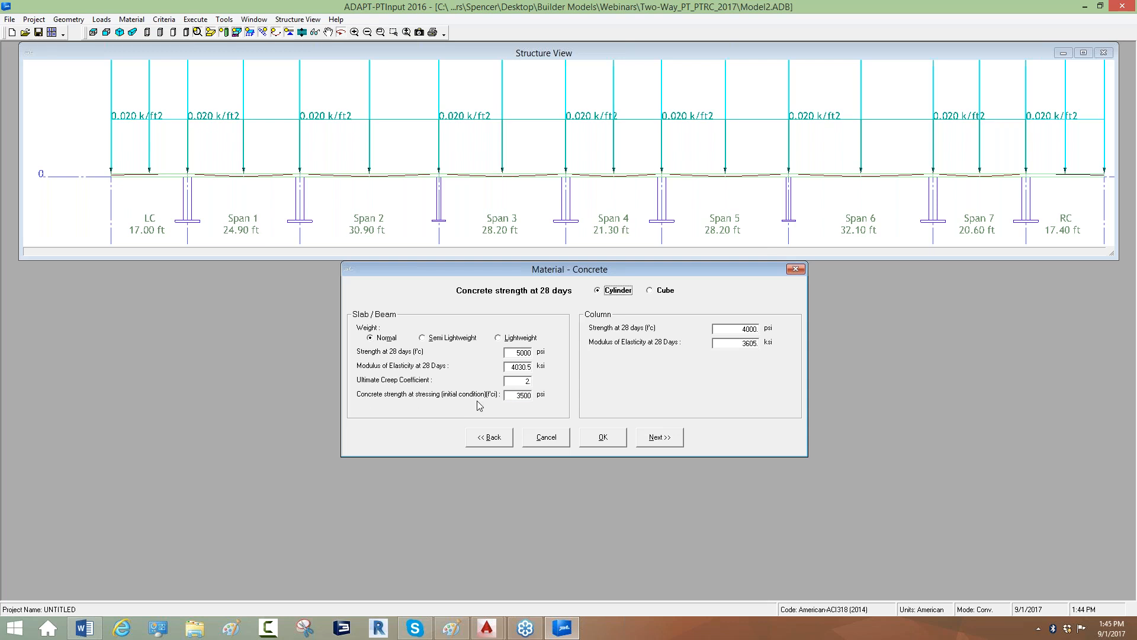
# - Set the column concrete strength at 28 days to 5000 psi and continue to the reinforcement material settings
pyautogui.click(521, 396)
pyautogui.click(732, 333)
pyautogui.write('5000')
pyautogui.press('Tab')
pyautogui.hotkey('shift', 'Tab')
pyautogui.press('Tab')
pyautogui.click(661, 438)
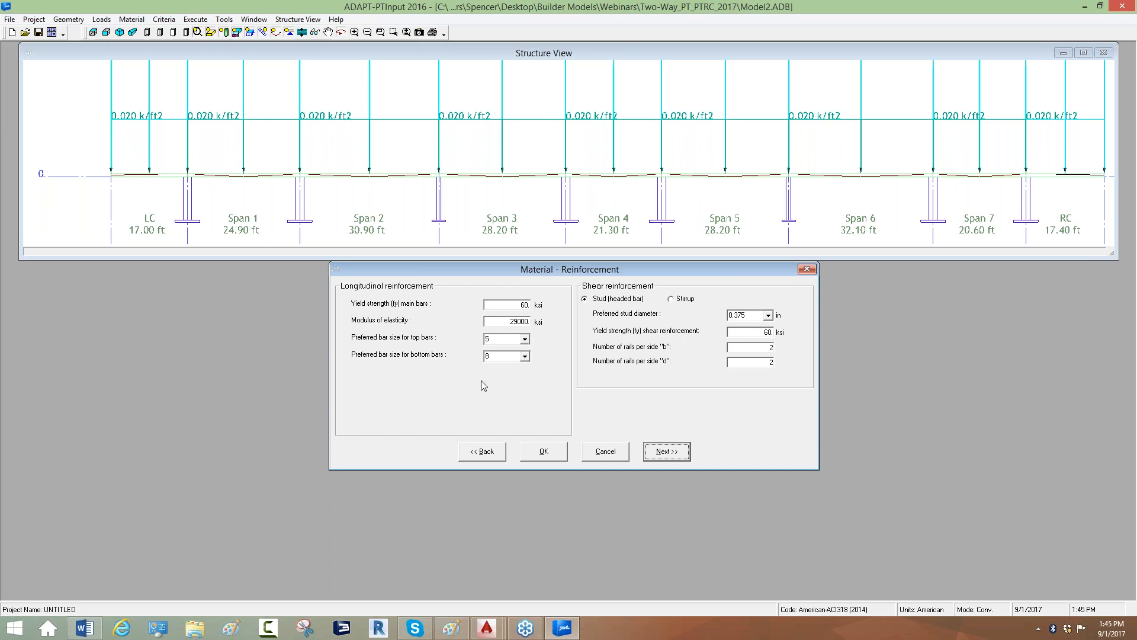
# - Set the preferred bar size for bottom bars to 5, keeping size 5 for top bars
pyautogui.click(524, 339)
pyautogui.click(525, 339)
pyautogui.click(525, 356)
pyautogui.scroll(1, 509, 379)
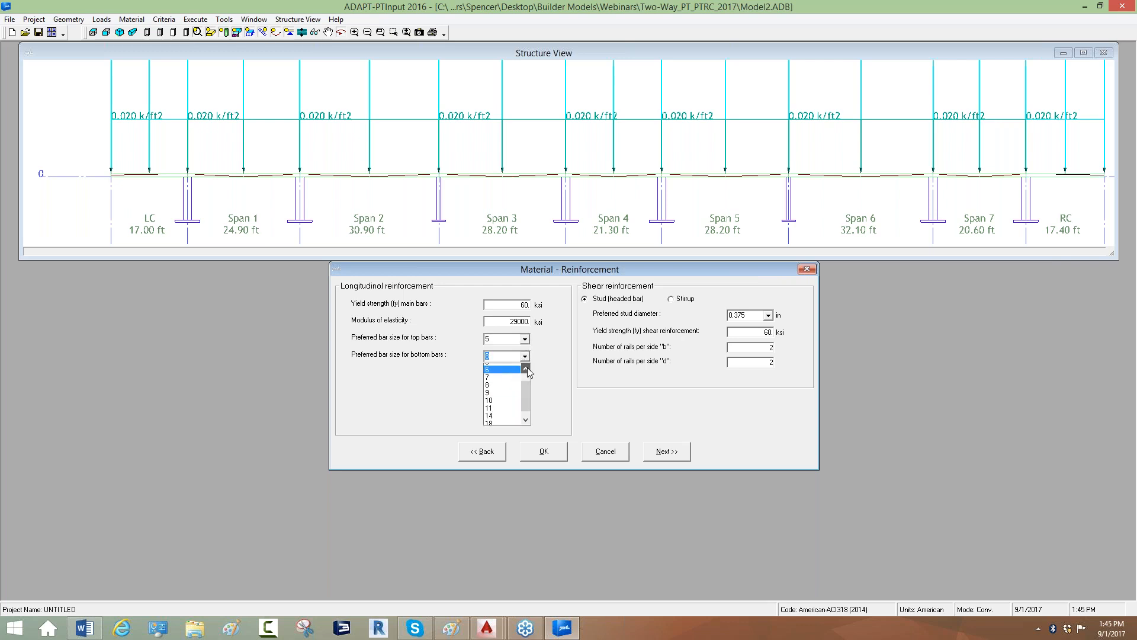
pyautogui.click(510, 368)
pyautogui.click(525, 356)
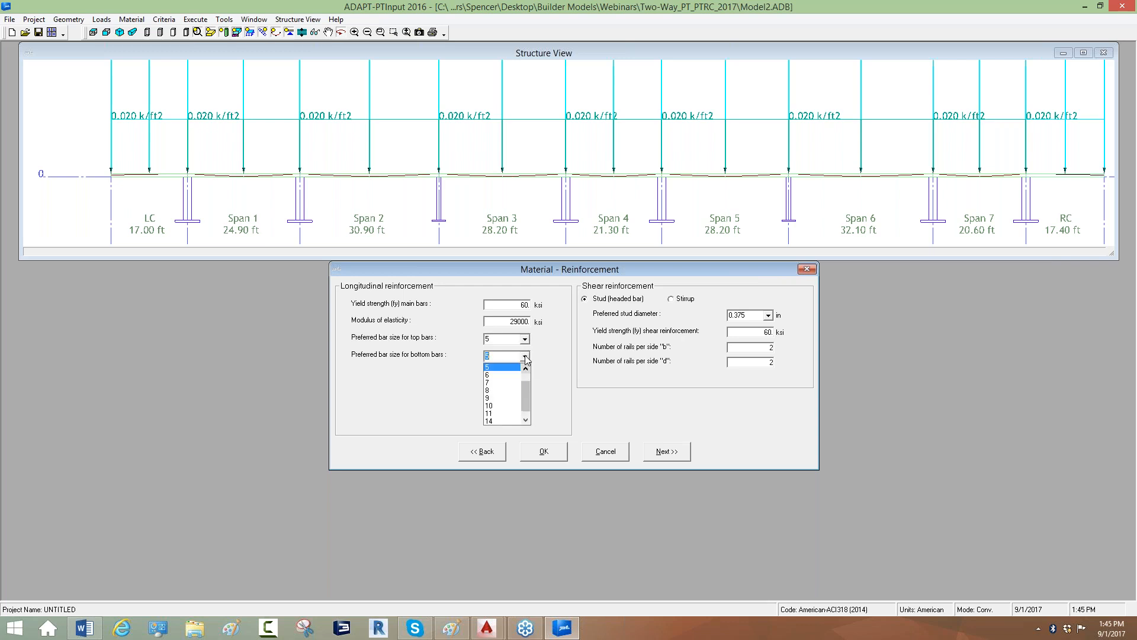
pyautogui.click(552, 379)
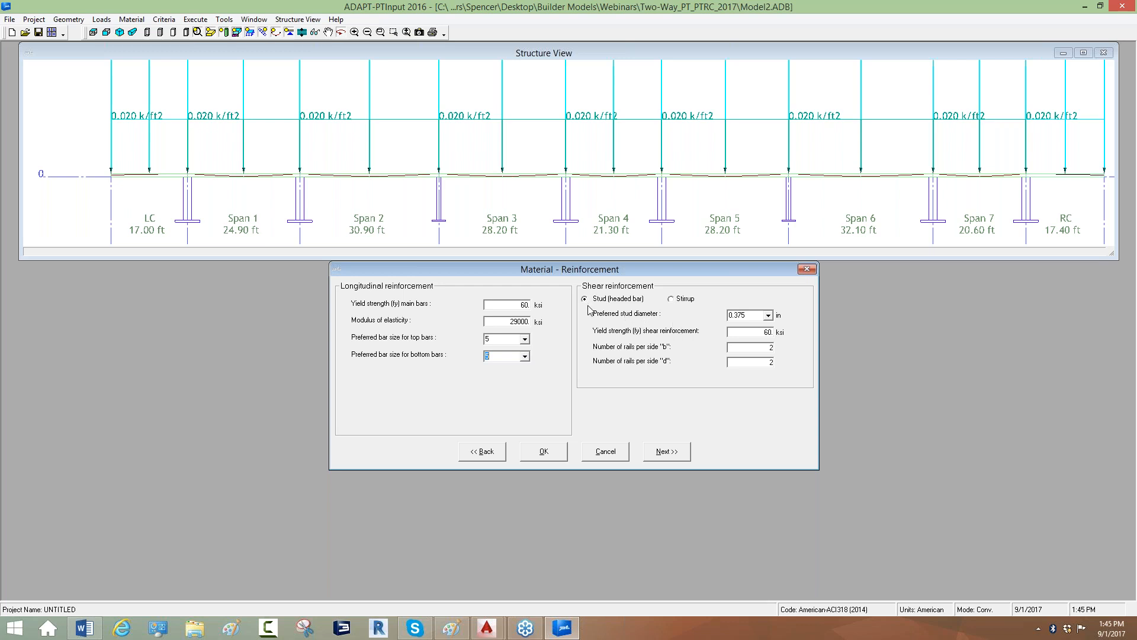
# - Check the stirrup option for shear reinforcement, restore headed studs and continue to the post-tensioning material settings
pyautogui.click(674, 299)
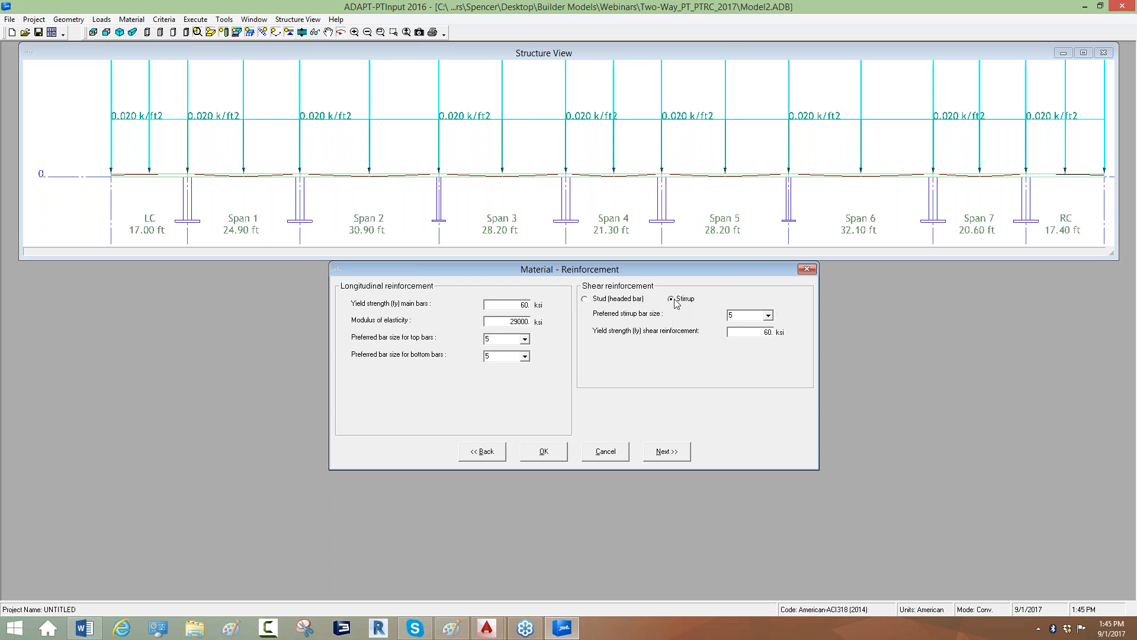
pyautogui.click(595, 302)
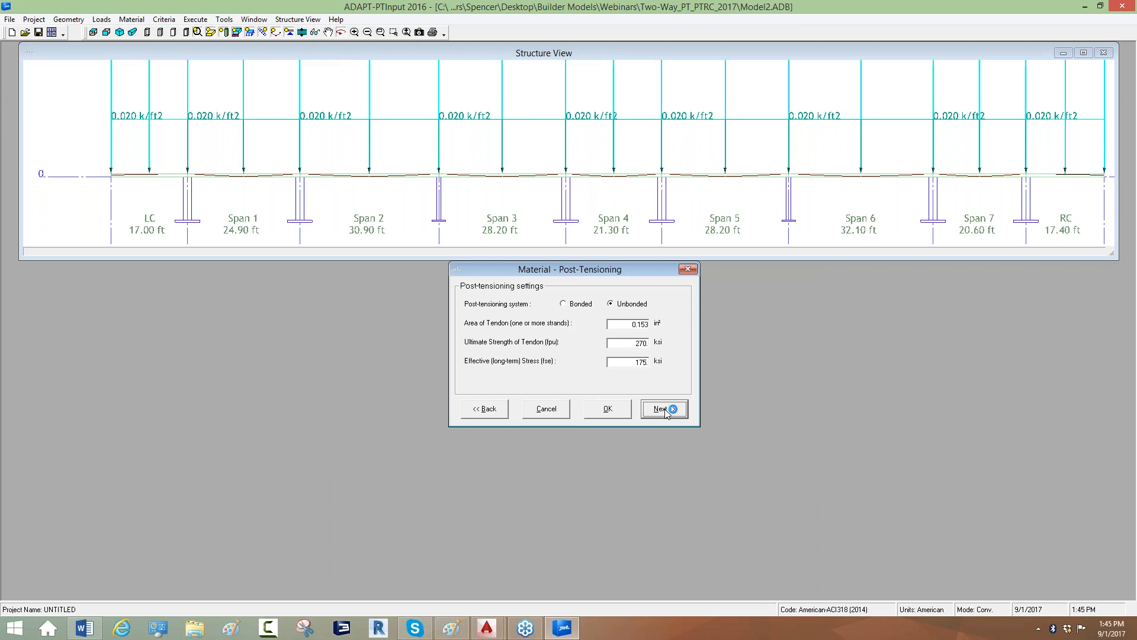
pyautogui.click(664, 408)
pyautogui.doubleClick(625, 361)
pyautogui.click(958, 281)
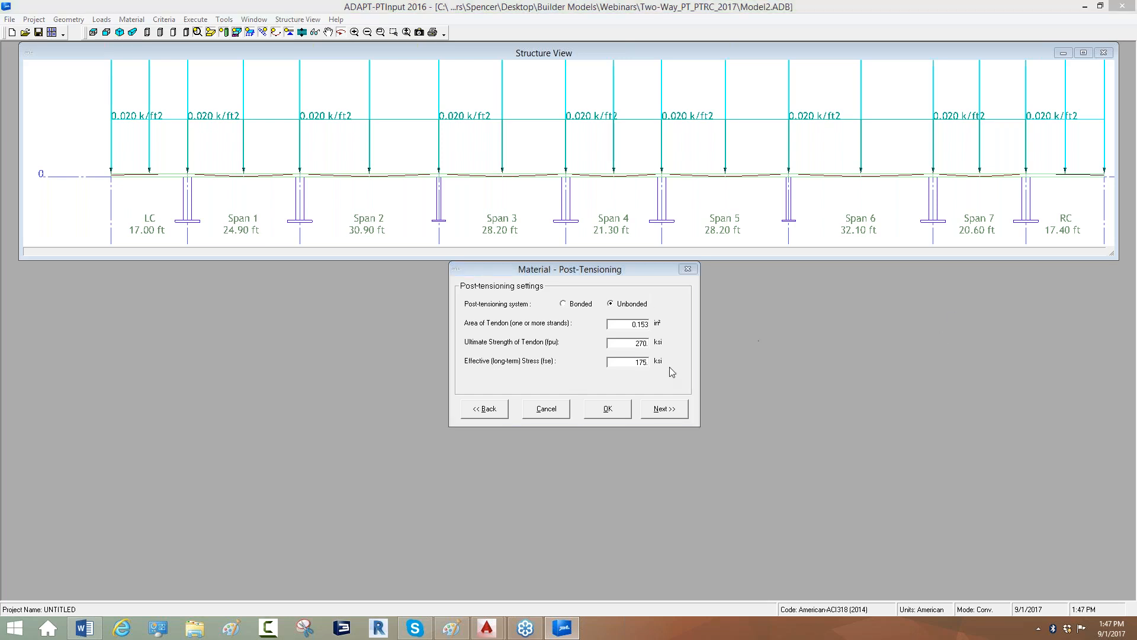
pyautogui.click(986, 312)
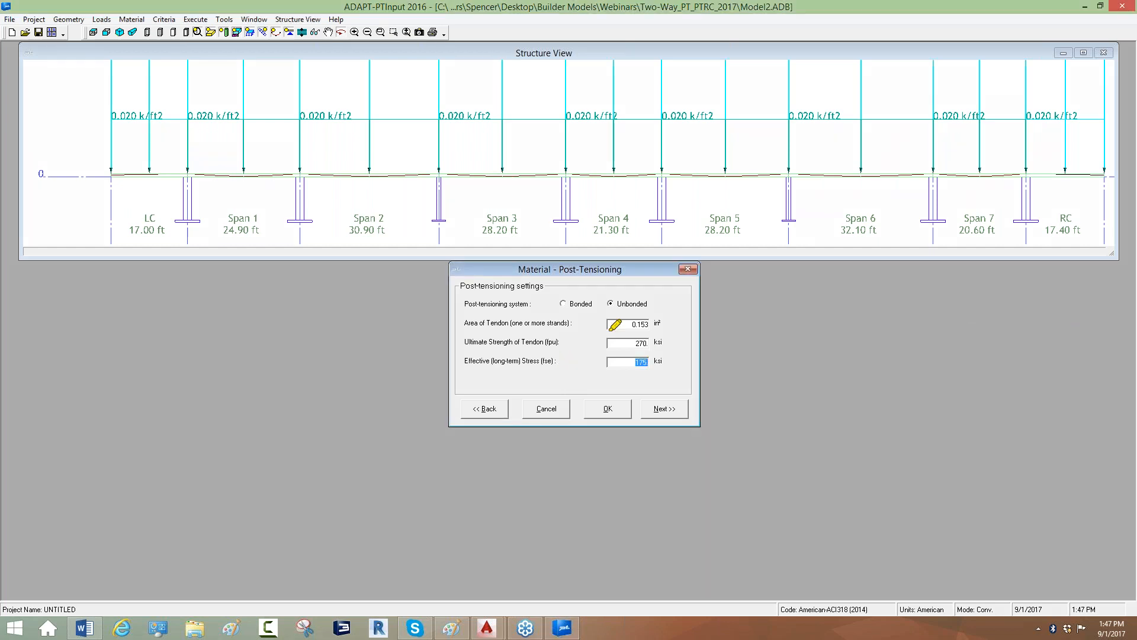
pyautogui.moveTo(622, 323); pyautogui.dragTo(632, 324)
pyautogui.moveTo(162, 374); pyautogui.dragTo(222, 403)
pyautogui.moveTo(237, 366)
pyautogui.mouseDown()
pyautogui.moveTo(228, 386)
pyautogui.moveTo(252, 392)
pyautogui.moveTo(247, 384)
pyautogui.moveTo(330, 351)
pyautogui.moveTo(320, 403)
pyautogui.mouseUp()
pyautogui.click(265, 381)
pyautogui.moveTo(341, 327); pyautogui.dragTo(374, 349)
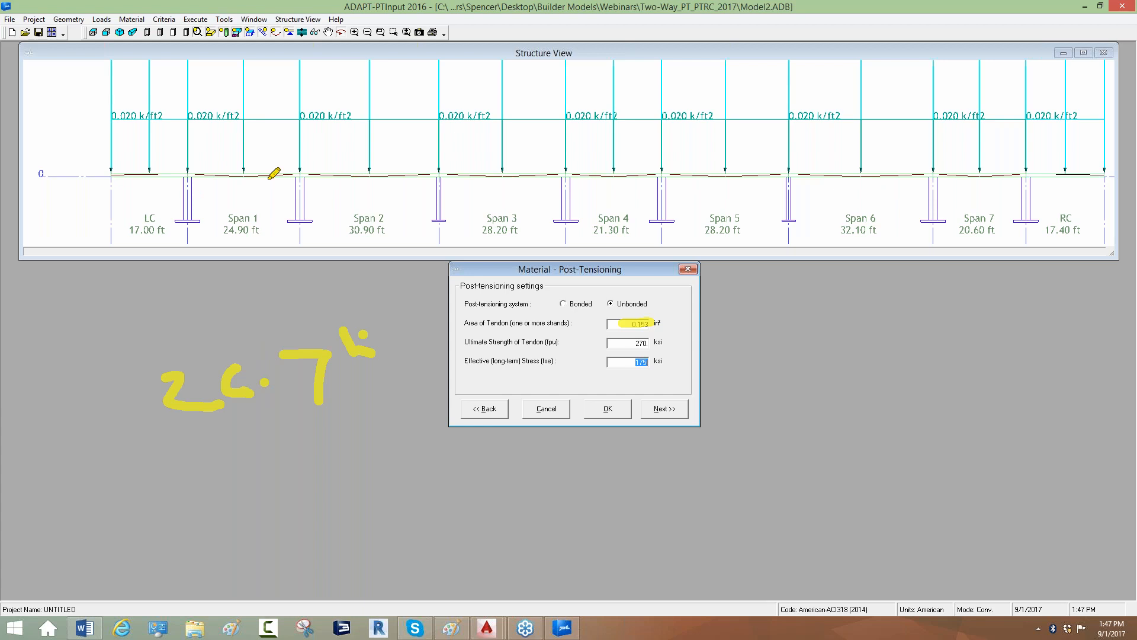
pyautogui.moveTo(235, 132)
pyautogui.mouseDown()
pyautogui.moveTo(383, 147)
pyautogui.moveTo(870, 122)
pyautogui.mouseUp()
pyautogui.moveTo(186, 211); pyautogui.dragTo(828, 226)
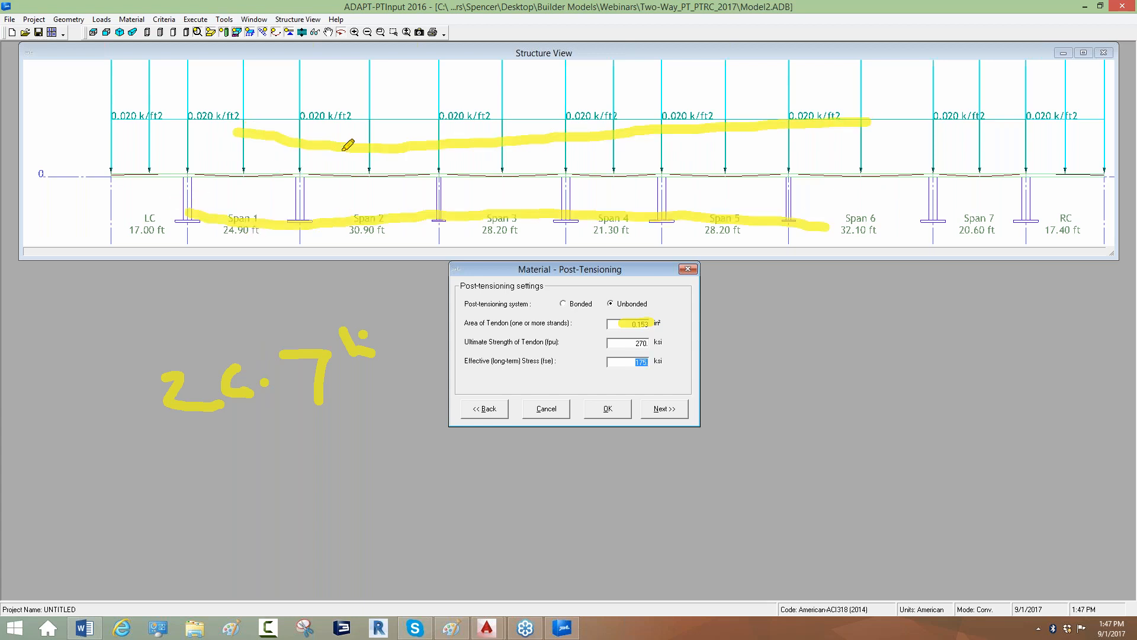
pyautogui.moveTo(899, 123); pyautogui.dragTo(222, 144)
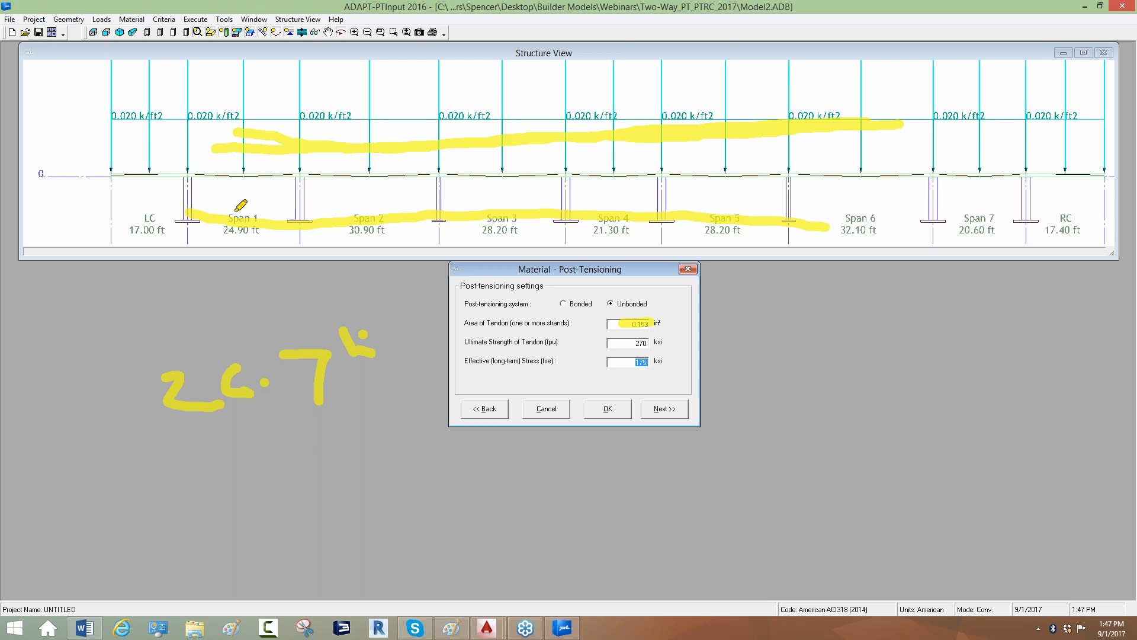
pyautogui.moveTo(194, 183)
pyautogui.mouseDown()
pyautogui.moveTo(350, 77)
pyautogui.moveTo(710, 130)
pyautogui.moveTo(828, 85)
pyautogui.moveTo(922, 116)
pyautogui.moveTo(954, 142)
pyautogui.mouseUp()
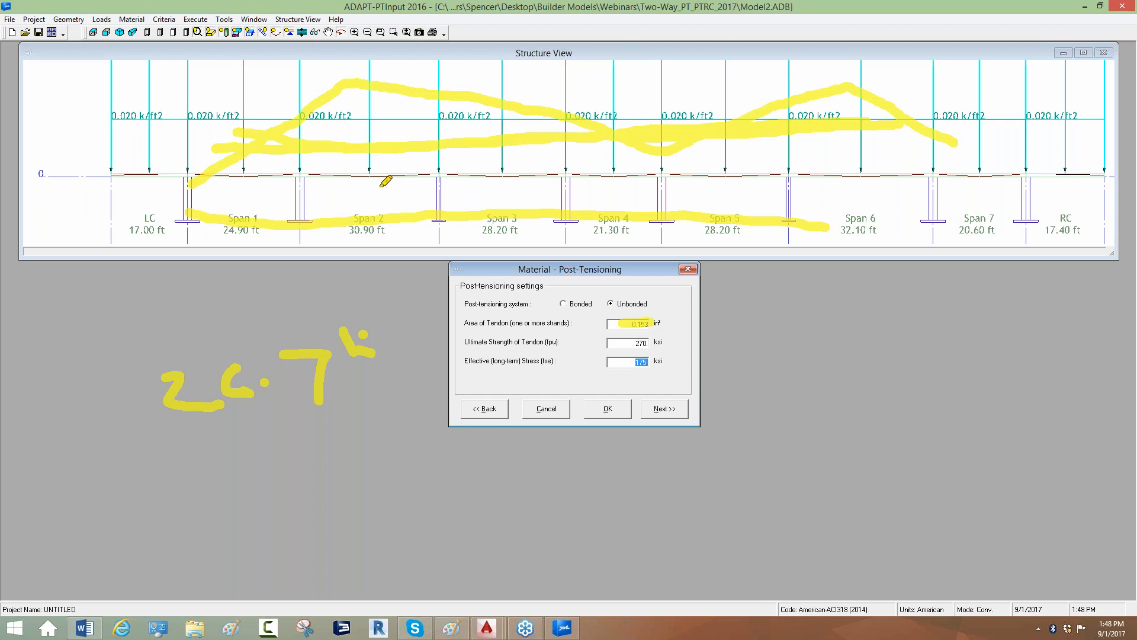
pyautogui.moveTo(220, 189); pyautogui.dragTo(254, 151)
pyautogui.moveTo(358, 80)
pyautogui.mouseDown()
pyautogui.moveTo(621, 104)
pyautogui.moveTo(943, 169)
pyautogui.mouseUp()
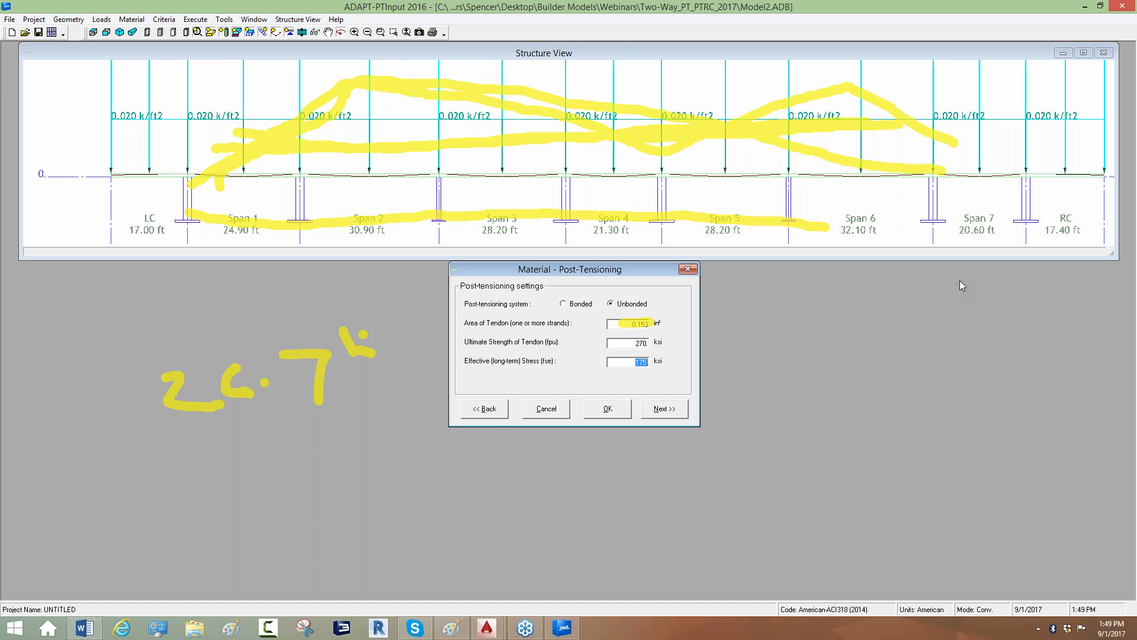
pyautogui.click(972, 344)
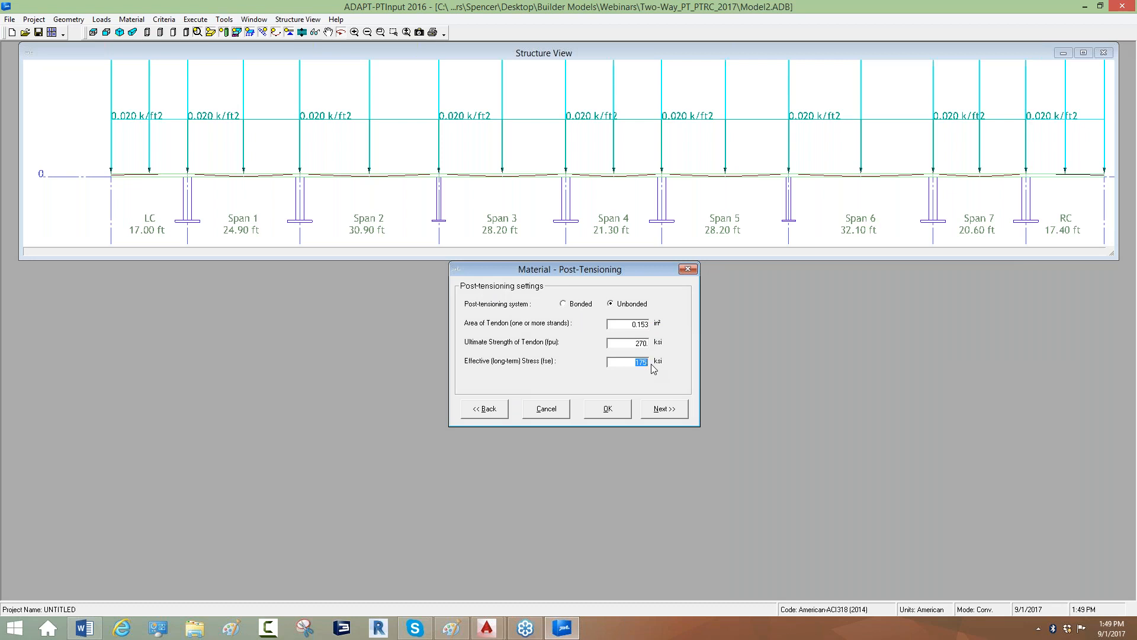
# - Accept the unbonded post-tensioning settings and continue to the base non-prestressed reinforcement
pyautogui.click(657, 409)
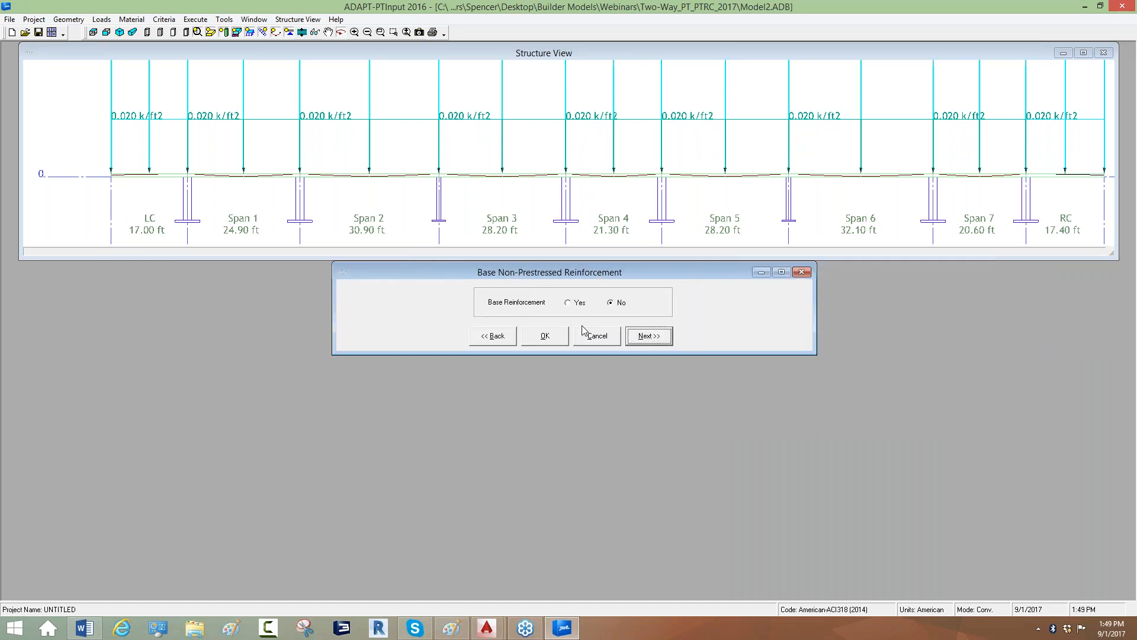
# - Check the base reinforcement option, leave it at No, and accept the allowable stresses to continue to the recommended post-tensioning values
pyautogui.click(572, 303)
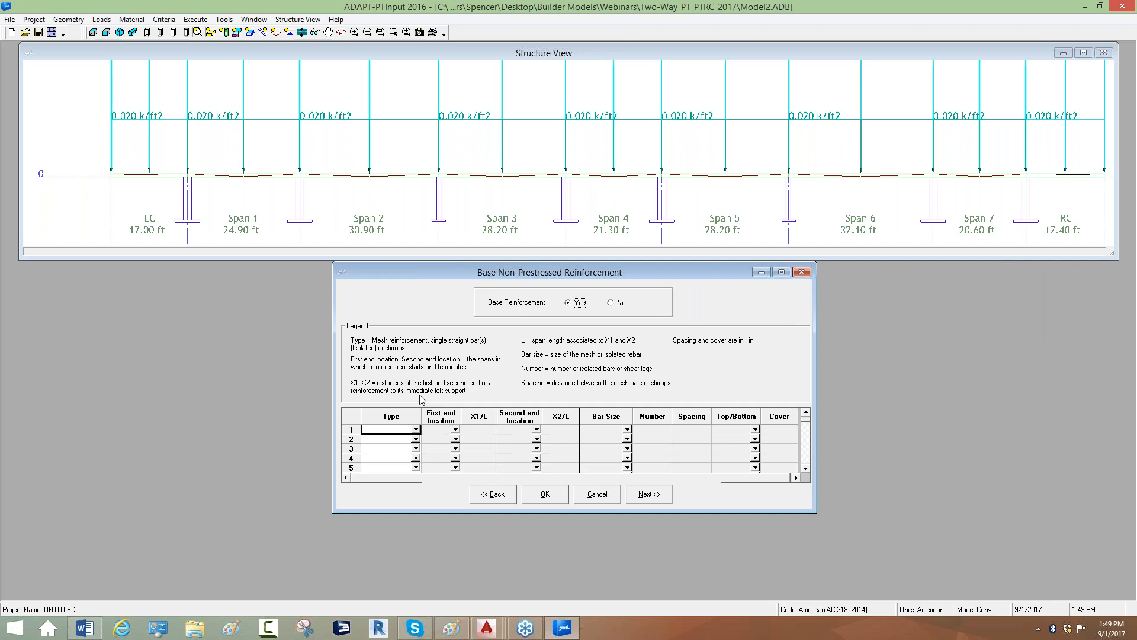
pyautogui.click(610, 303)
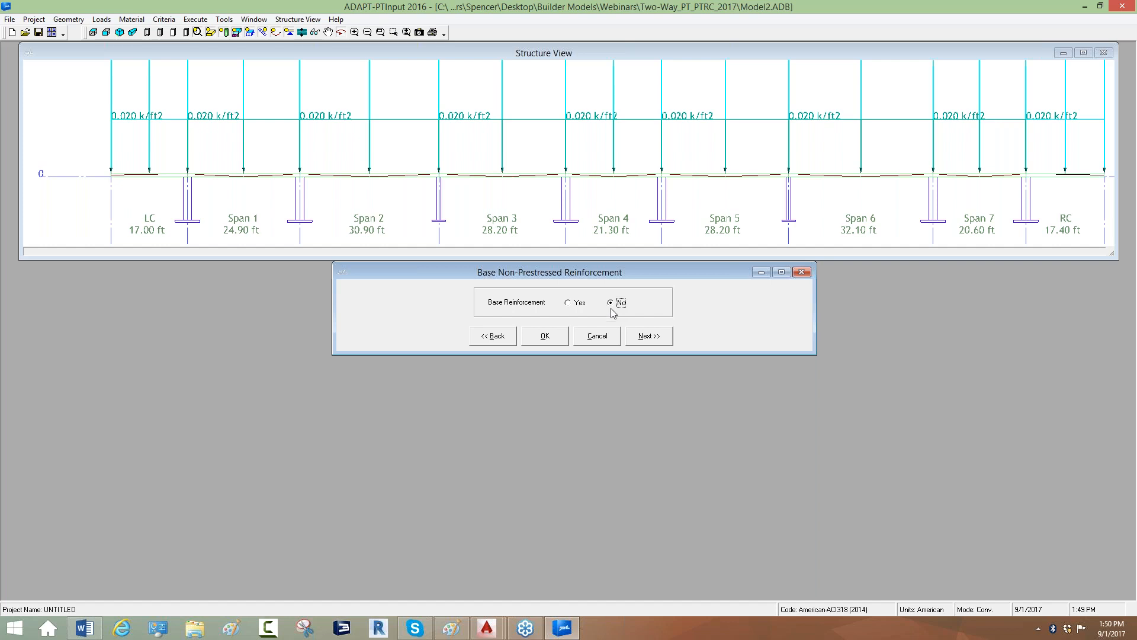
pyautogui.click(639, 337)
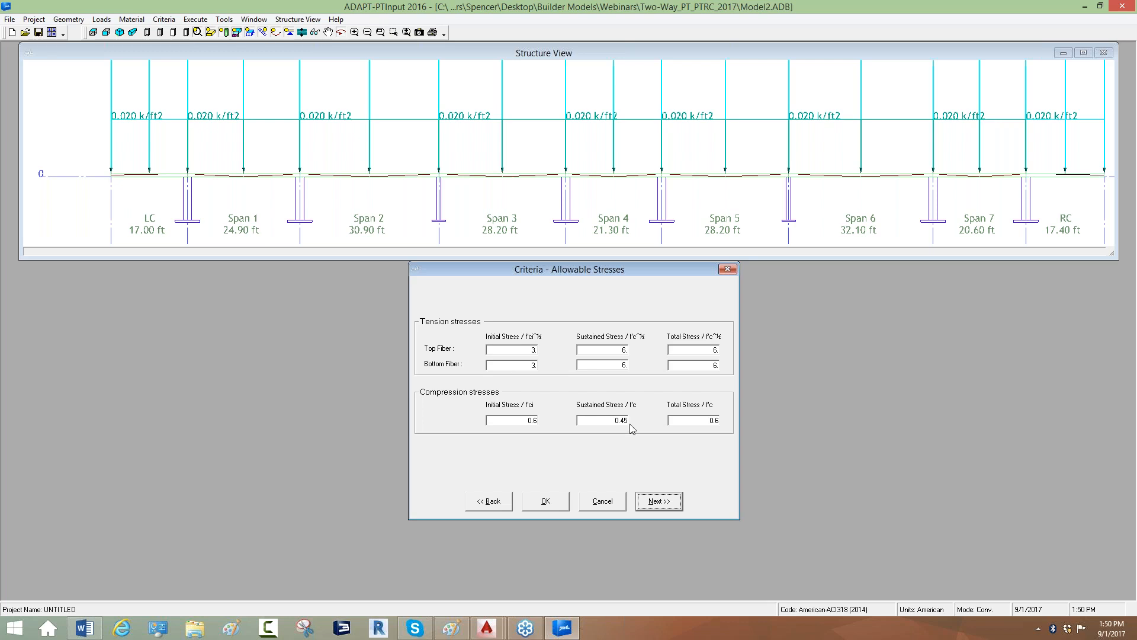
pyautogui.click(653, 508)
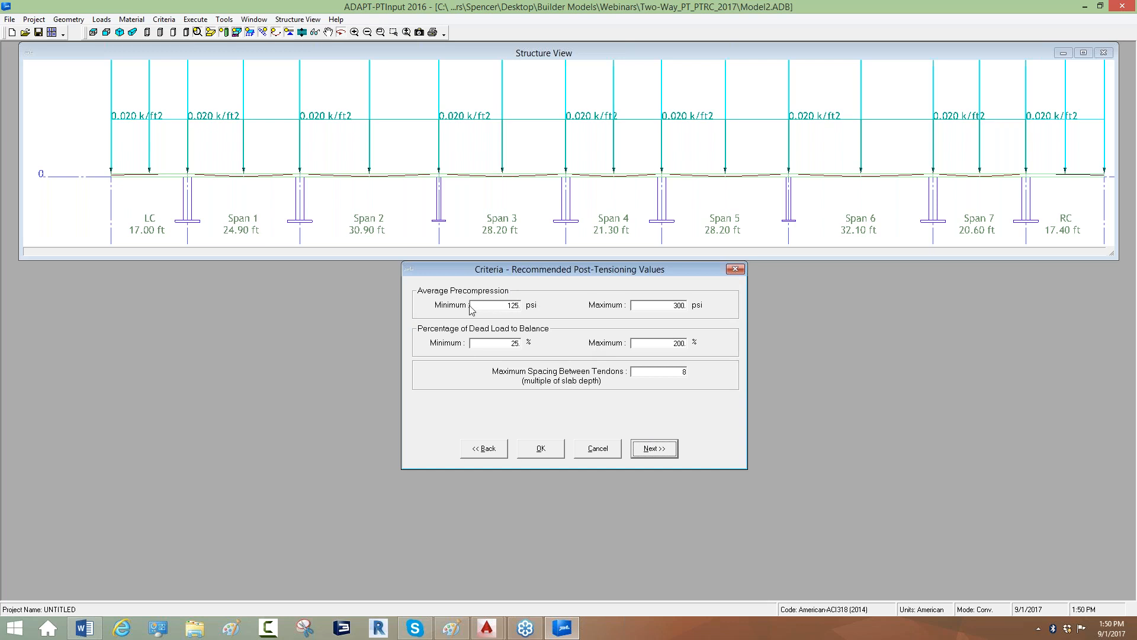
# - Set the minimum percentage of dead load to balance to 50%, change the maximum percentage, and continue to the calculation options
pyautogui.click(502, 306)
pyautogui.click(679, 305)
pyautogui.click(510, 306)
pyautogui.click(506, 342)
pyautogui.write('50')
pyautogui.press('Tab')
pyautogui.write('9')
pyautogui.click(646, 448)
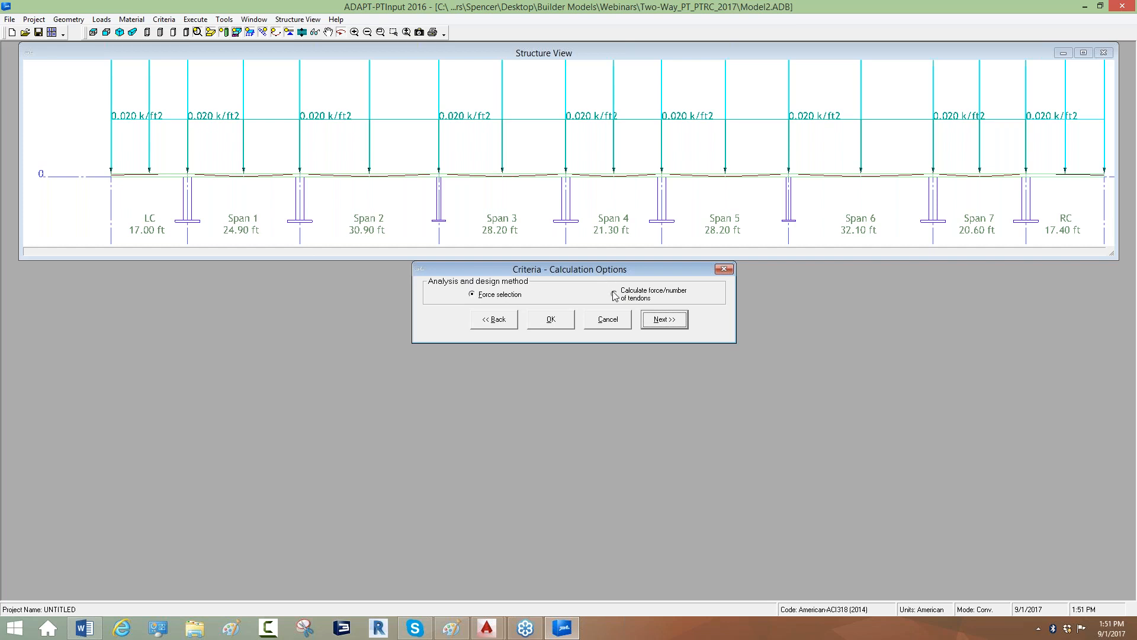
# - Choose to calculate the force/number of tendons, enable long-term loss calculations, and continue to the tendon profile criteria
pyautogui.click(614, 294)
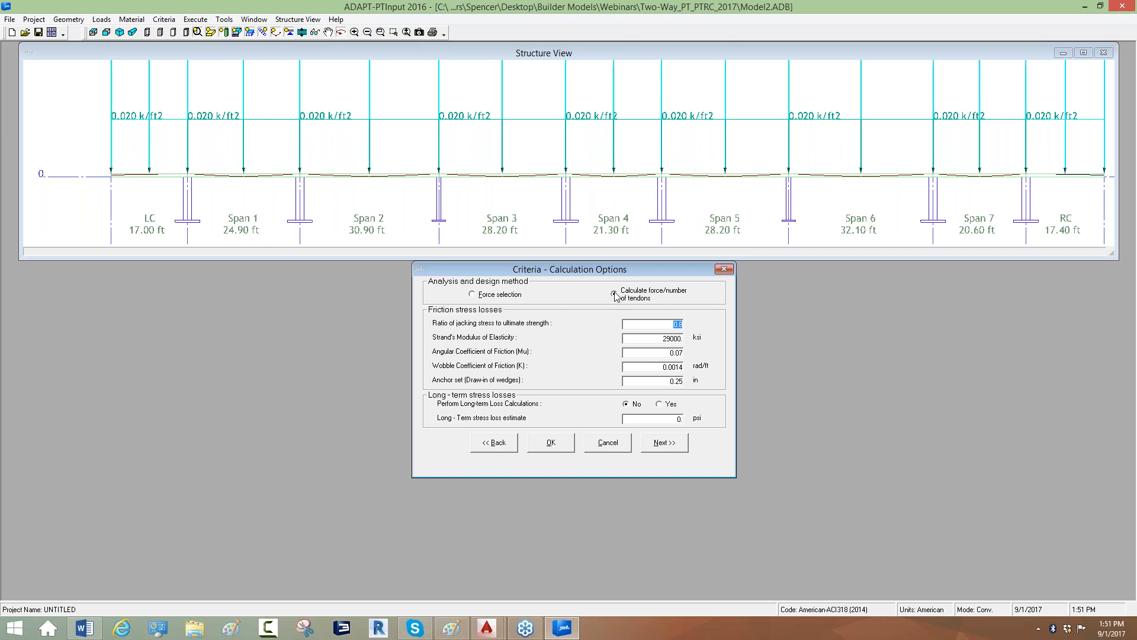
pyautogui.click(472, 294)
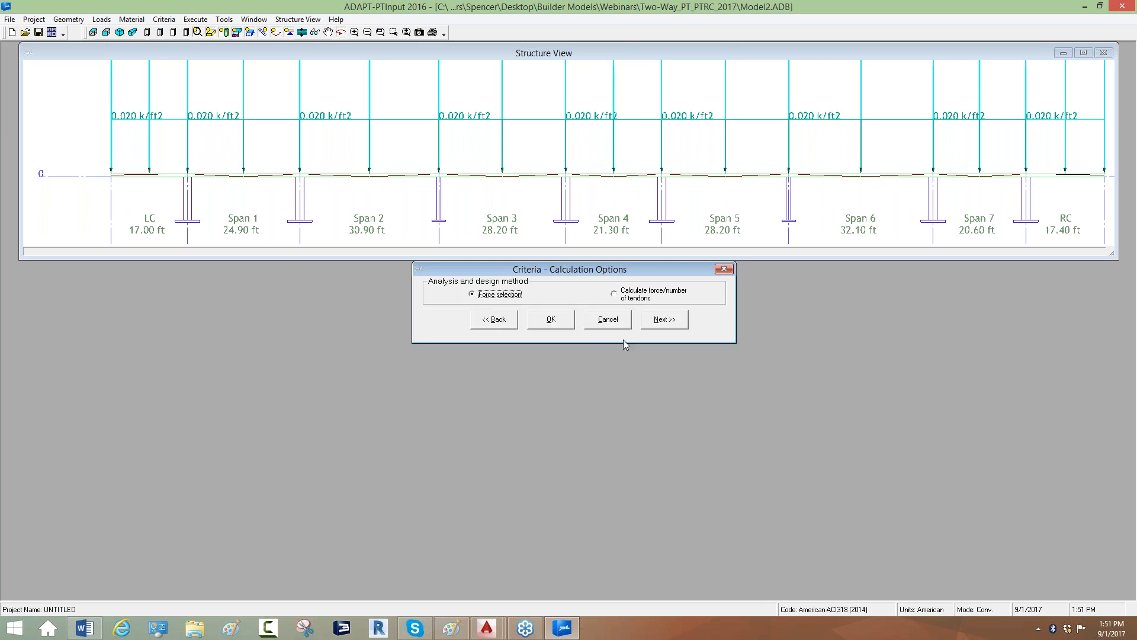
pyautogui.click(613, 294)
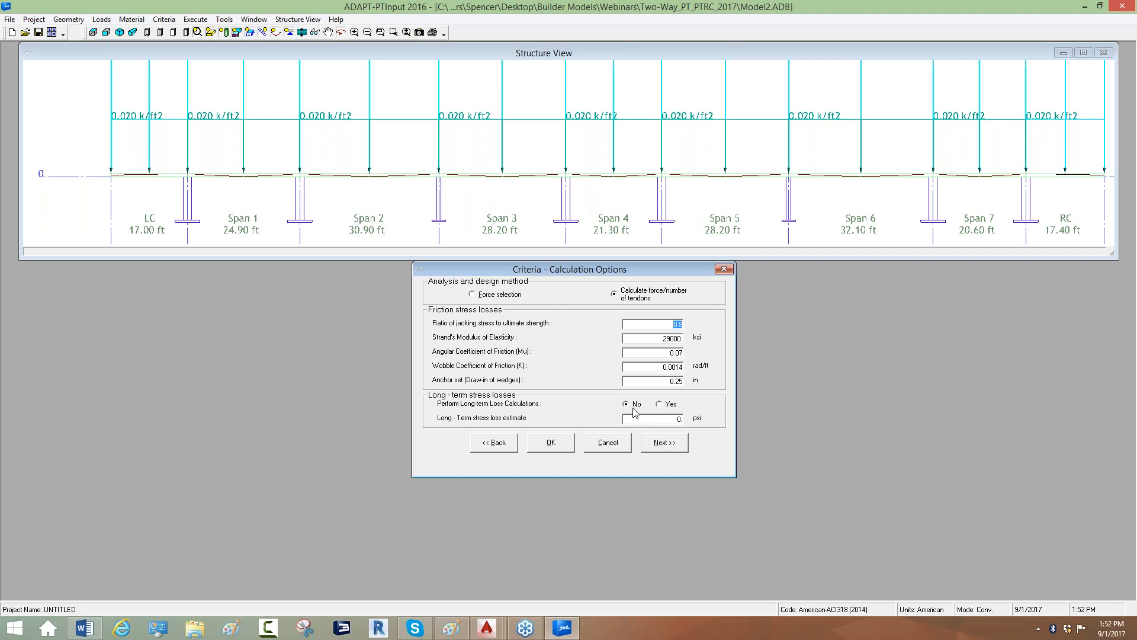
pyautogui.click(659, 403)
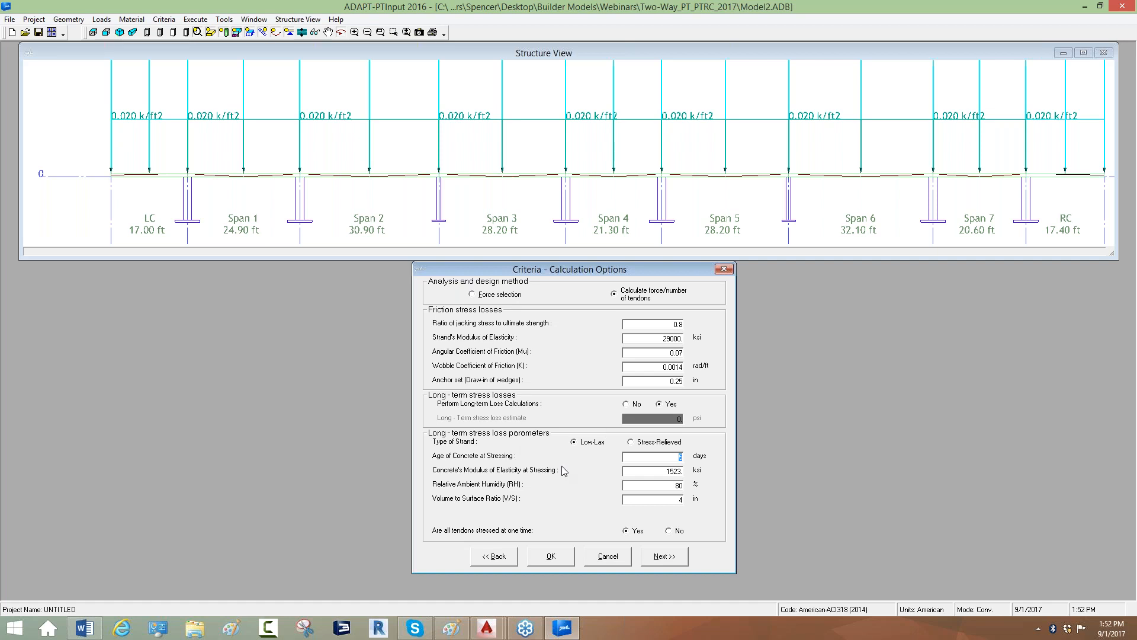
pyautogui.click(626, 404)
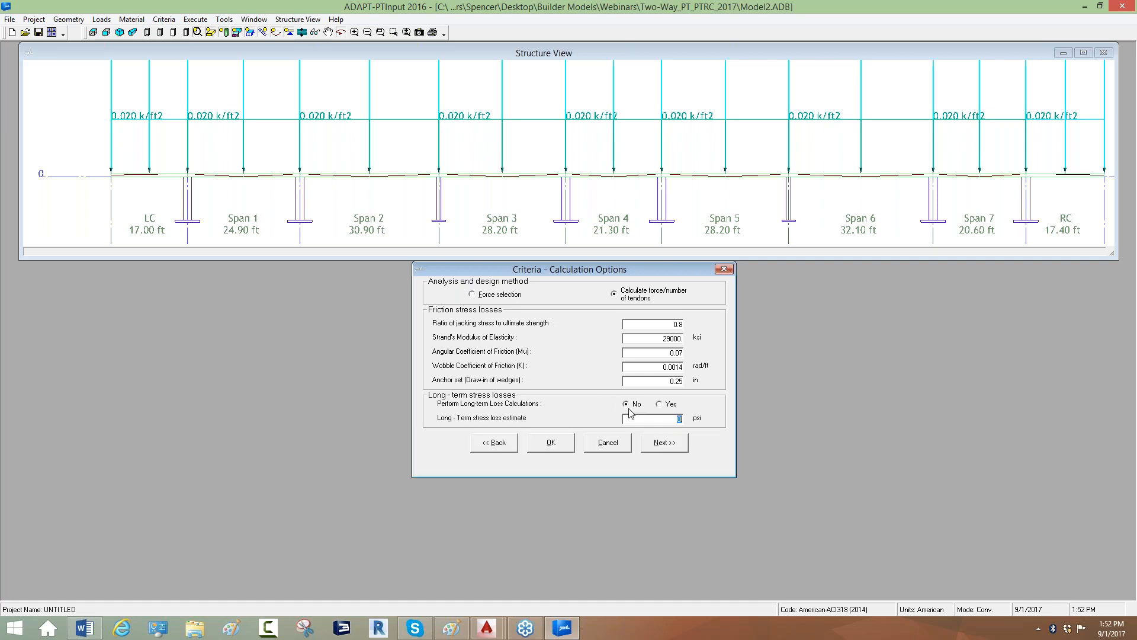
pyautogui.moveTo(666, 412); pyautogui.dragTo(690, 421)
pyautogui.click(661, 405)
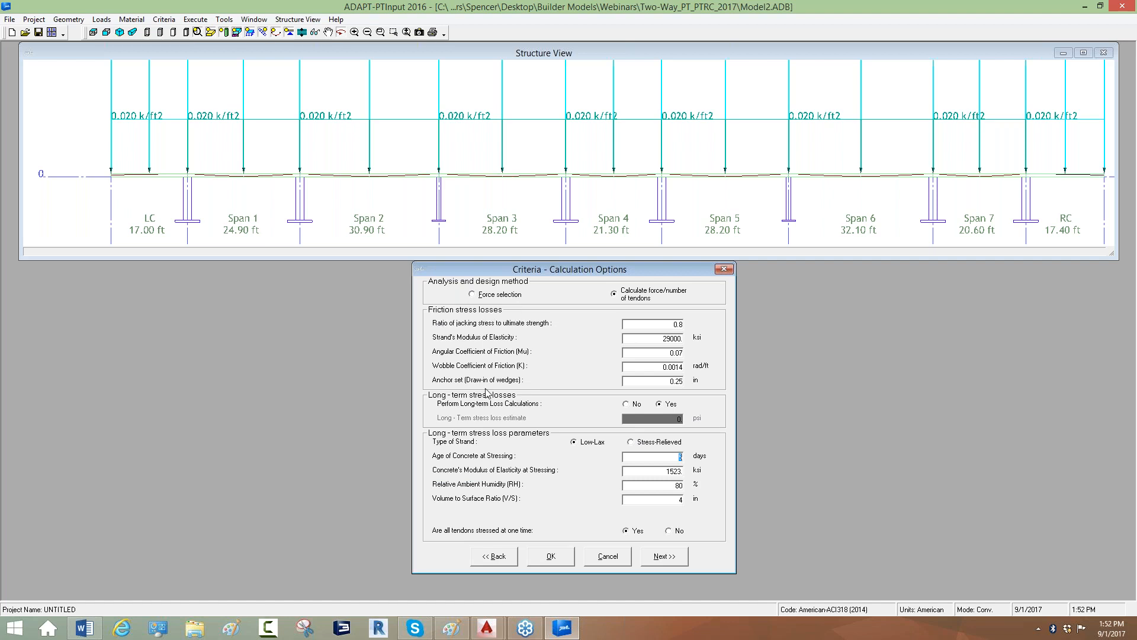
pyautogui.click(659, 559)
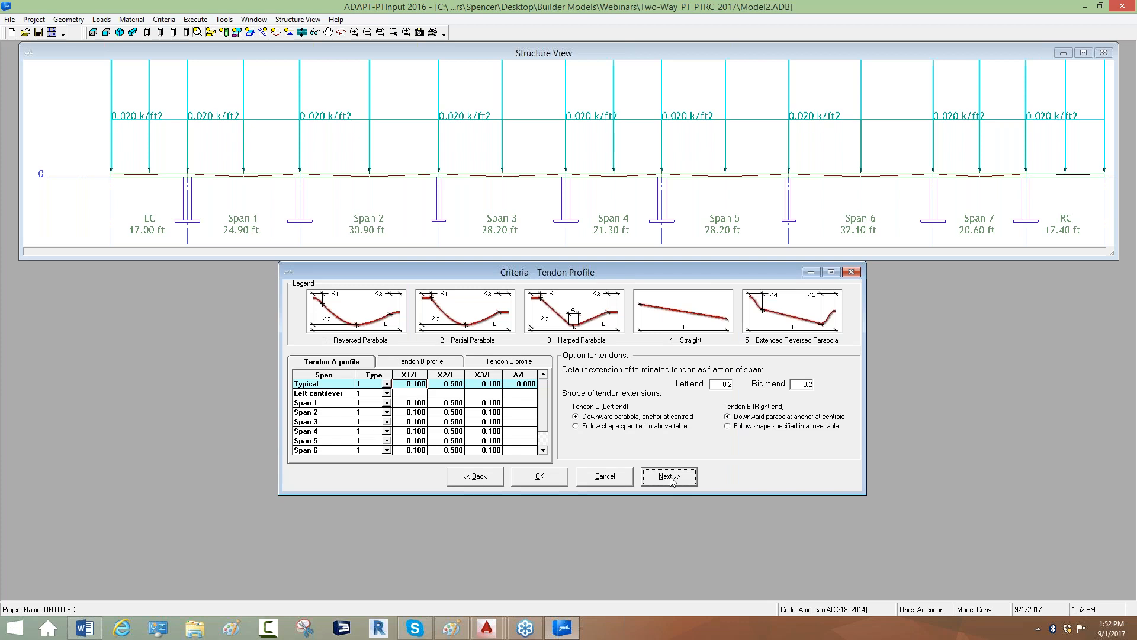
pyautogui.click(1087, 125)
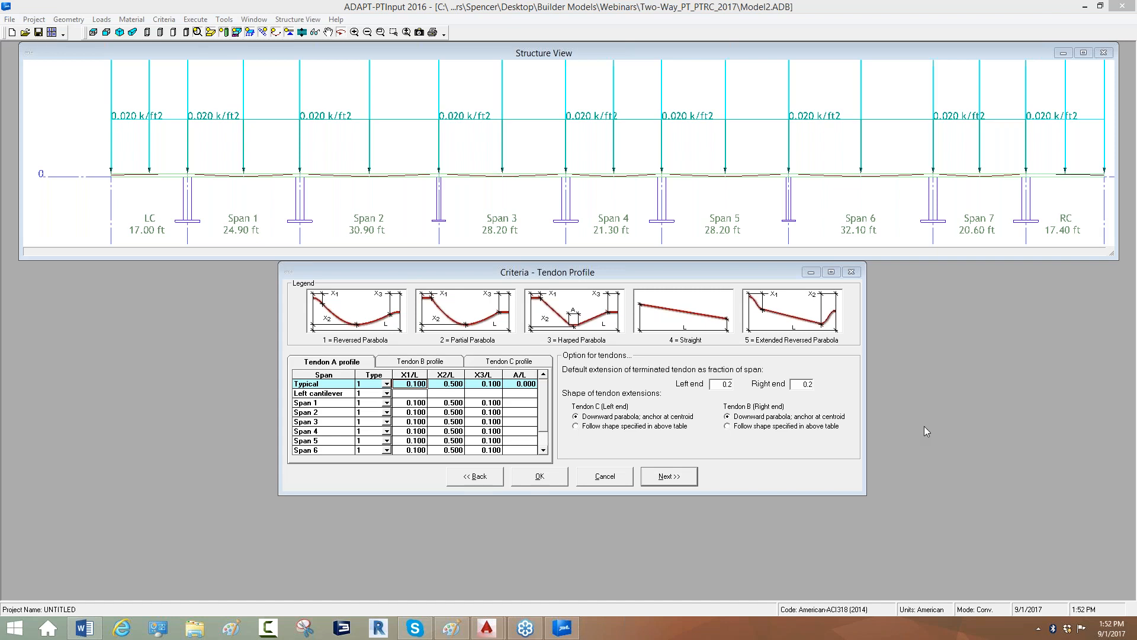
pyautogui.click(946, 463)
pyautogui.moveTo(109, 152)
pyautogui.mouseDown()
pyautogui.moveTo(109, 190)
pyautogui.moveTo(545, 172)
pyautogui.moveTo(1105, 170)
pyautogui.moveTo(1100, 227)
pyautogui.mouseUp()
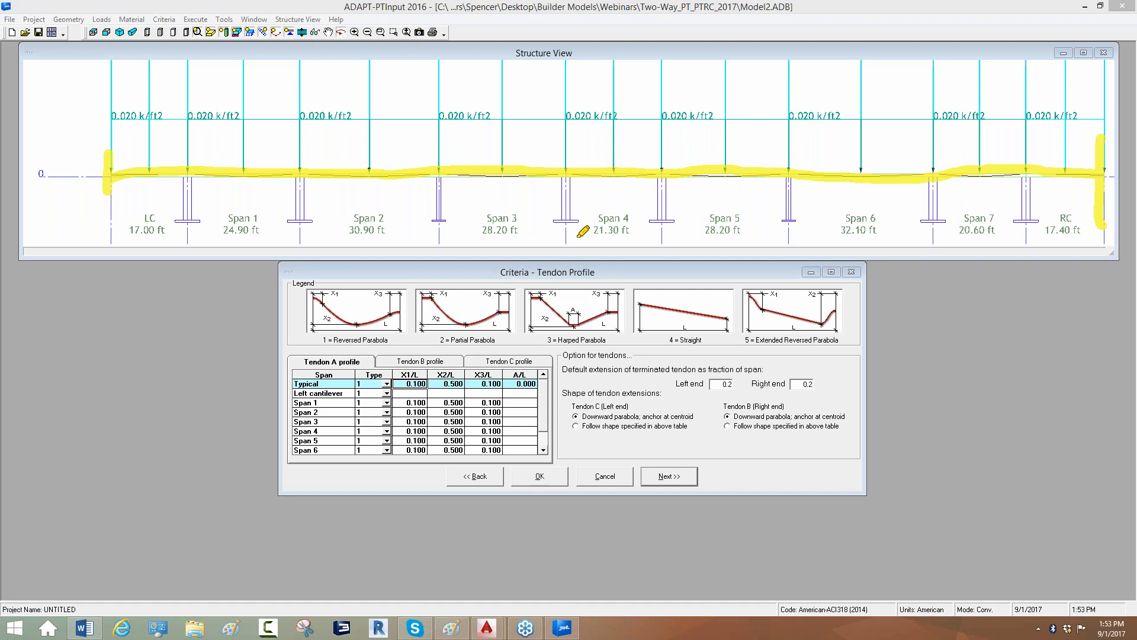
pyautogui.moveTo(301, 362); pyautogui.dragTo(534, 363)
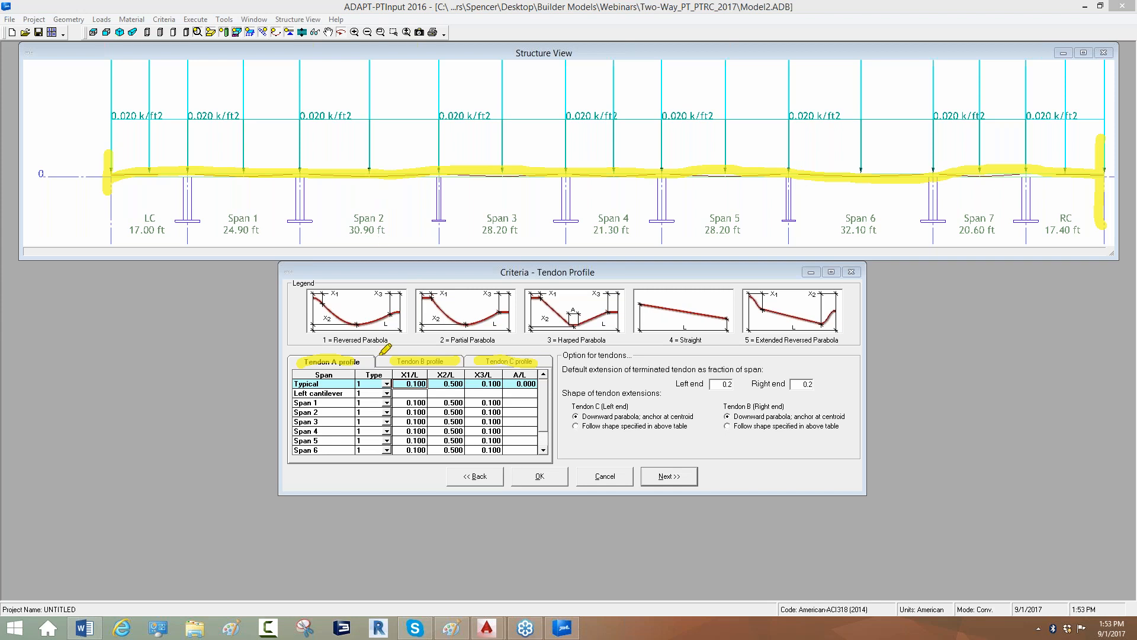
pyautogui.moveTo(396, 341); pyautogui.dragTo(456, 380)
pyautogui.moveTo(470, 322); pyautogui.dragTo(417, 376)
pyautogui.moveTo(474, 338); pyautogui.dragTo(521, 376)
pyautogui.moveTo(528, 335); pyautogui.dragTo(478, 393)
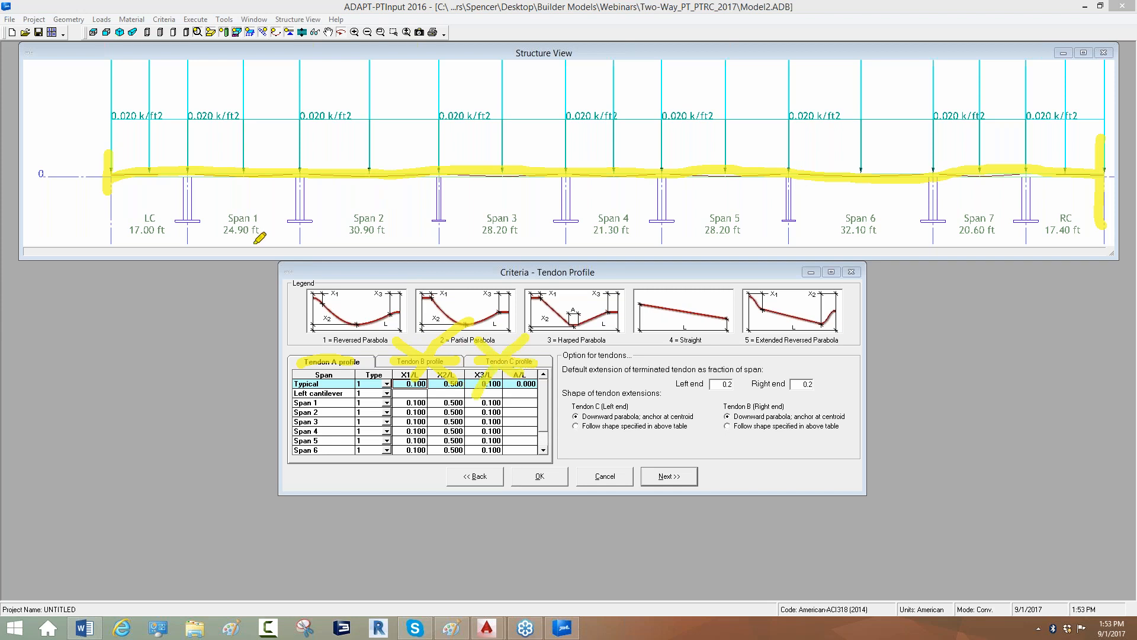
pyautogui.click(144, 139)
pyautogui.click(202, 140)
pyautogui.moveTo(319, 138); pyautogui.dragTo(335, 151)
pyautogui.moveTo(468, 146); pyautogui.dragTo(487, 157)
pyautogui.moveTo(591, 138); pyautogui.dragTo(607, 146)
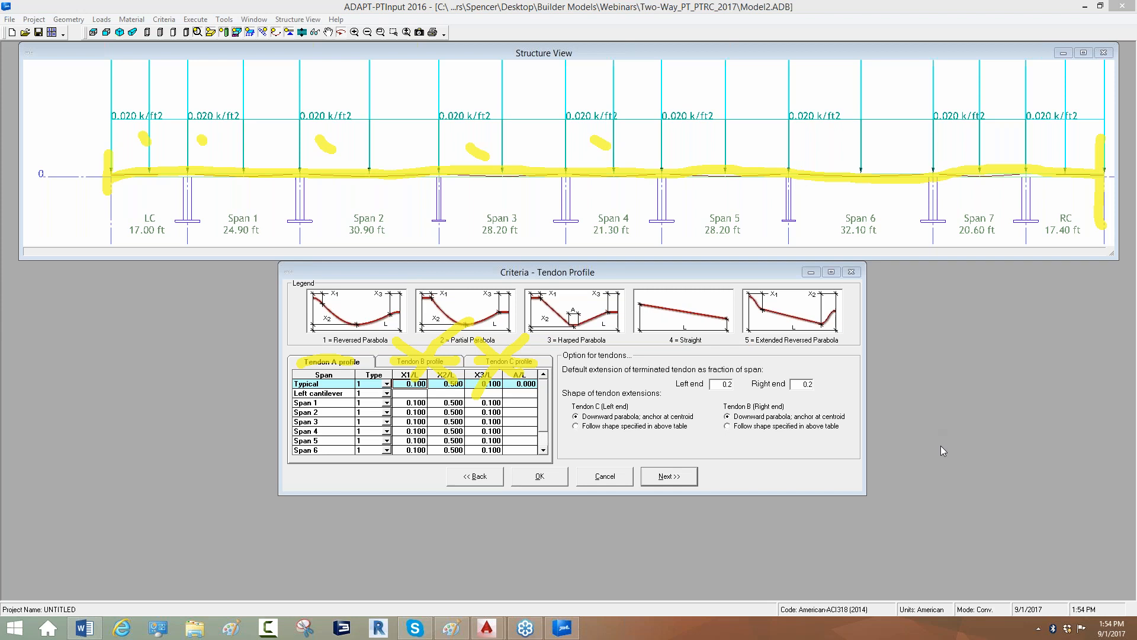
pyautogui.click(1017, 466)
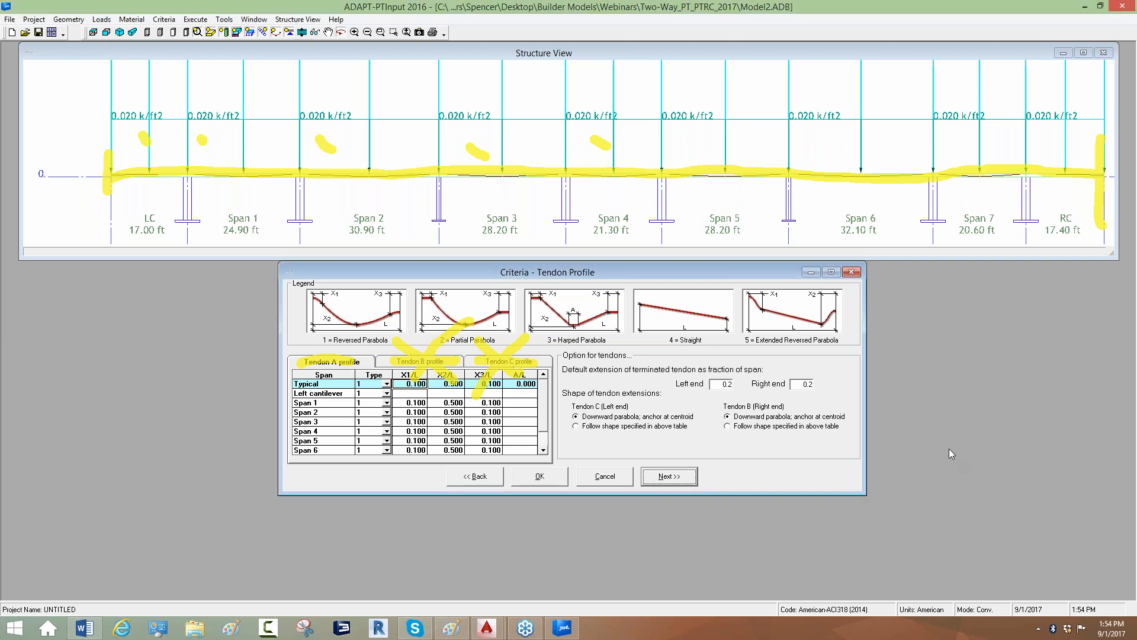
pyautogui.click(957, 494)
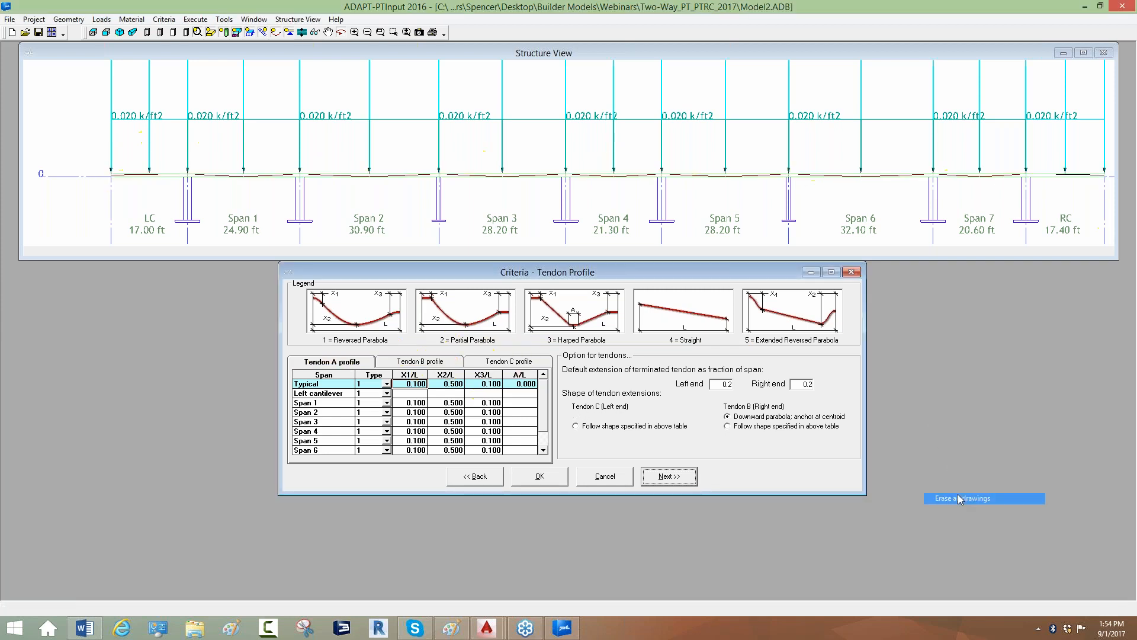
pyautogui.moveTo(300, 361); pyautogui.dragTo(534, 360)
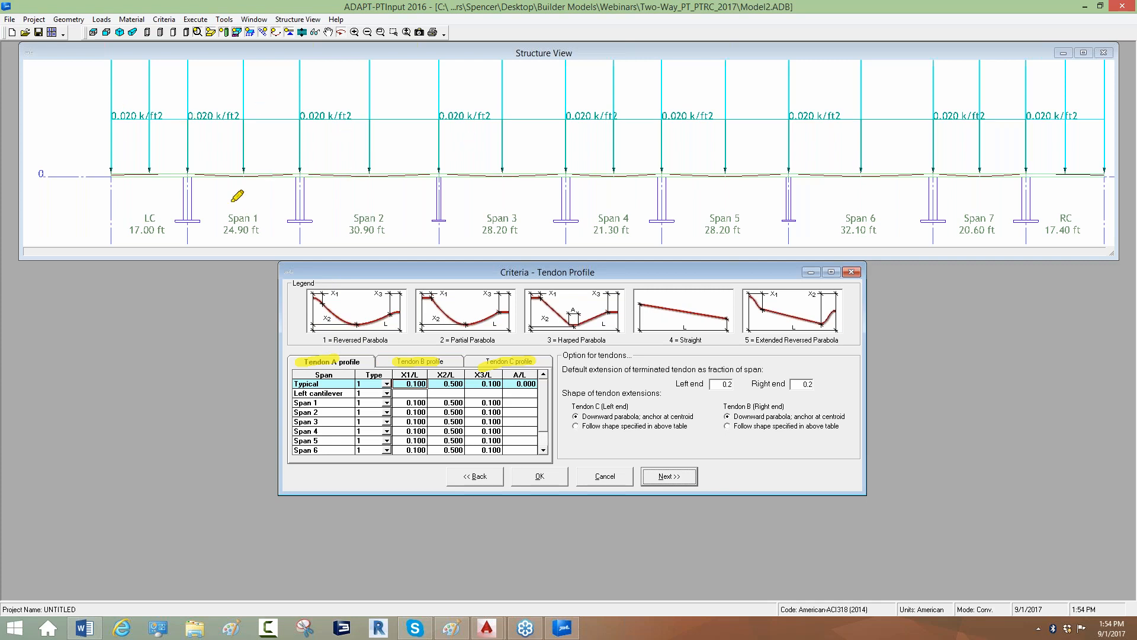
pyautogui.moveTo(108, 176)
pyautogui.mouseDown()
pyautogui.moveTo(325, 152)
pyautogui.moveTo(701, 149)
pyautogui.moveTo(1123, 170)
pyautogui.mouseUp()
pyautogui.moveTo(107, 158)
pyautogui.mouseDown()
pyautogui.moveTo(74, 178)
pyautogui.moveTo(100, 185)
pyautogui.mouseUp()
pyautogui.click(1093, 148)
pyautogui.moveTo(1094, 148); pyautogui.dragTo(1104, 207)
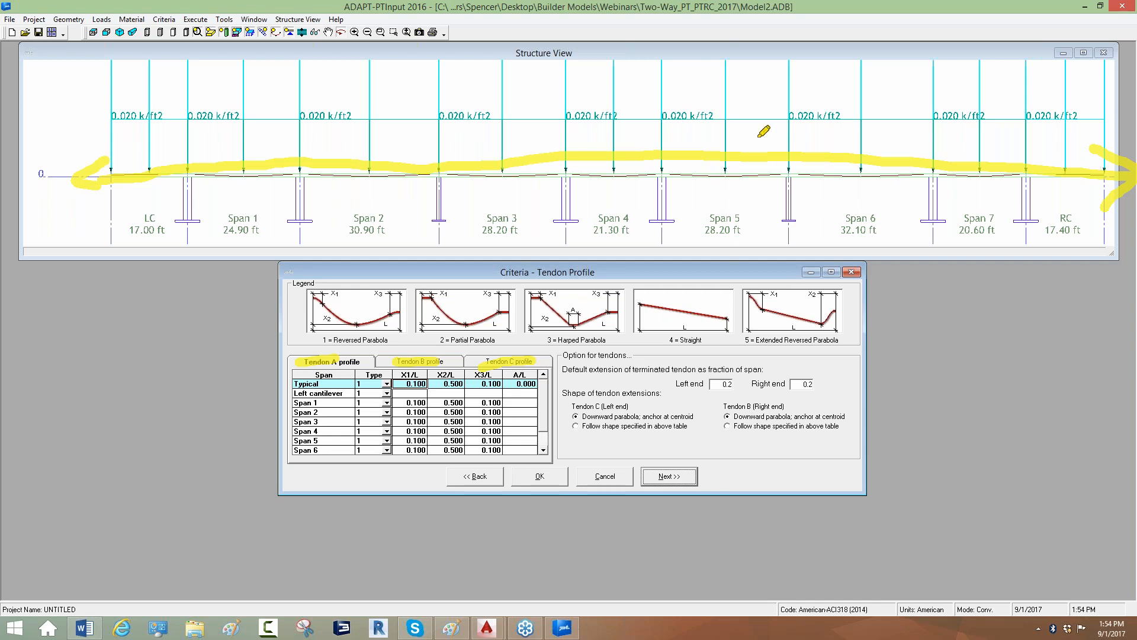
pyautogui.moveTo(619, 160); pyautogui.dragTo(710, 97)
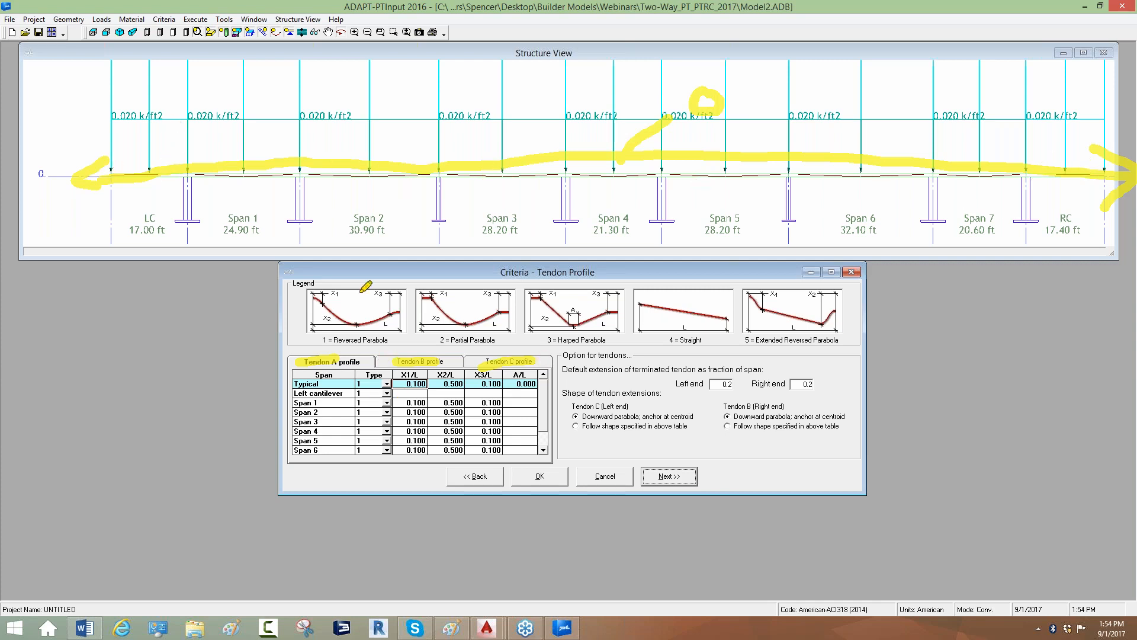
pyautogui.moveTo(326, 119)
pyautogui.mouseDown()
pyautogui.moveTo(323, 131)
pyautogui.moveTo(243, 137)
pyautogui.moveTo(53, 137)
pyautogui.moveTo(86, 117)
pyautogui.moveTo(66, 137)
pyautogui.moveTo(89, 158)
pyautogui.mouseUp()
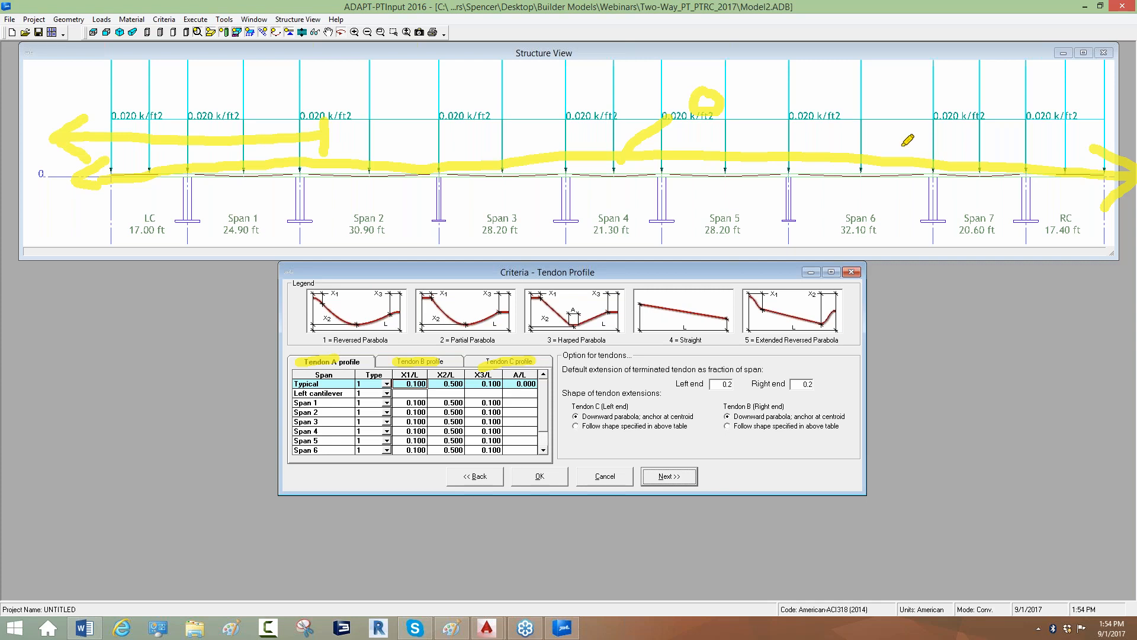
pyautogui.moveTo(895, 124)
pyautogui.mouseDown()
pyautogui.moveTo(898, 142)
pyautogui.moveTo(1108, 136)
pyautogui.moveTo(1087, 146)
pyautogui.mouseUp()
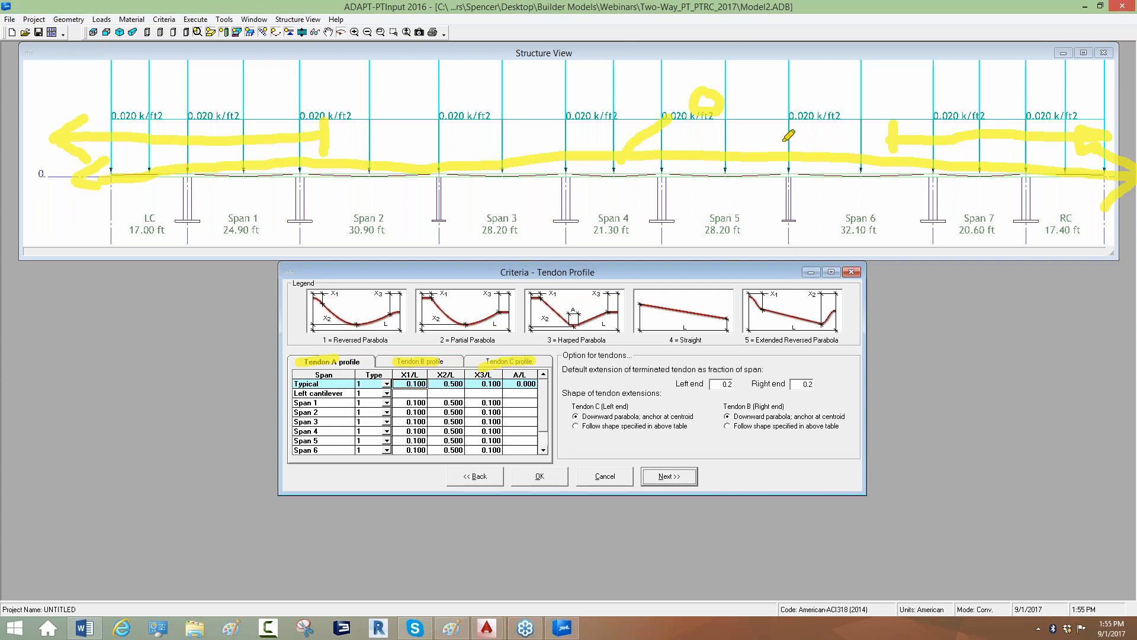
pyautogui.click(338, 140)
pyautogui.click(362, 138)
pyautogui.click(388, 137)
pyautogui.click(407, 137)
pyautogui.click(429, 138)
pyautogui.click(465, 138)
pyautogui.moveTo(472, 116); pyautogui.dragTo(476, 159)
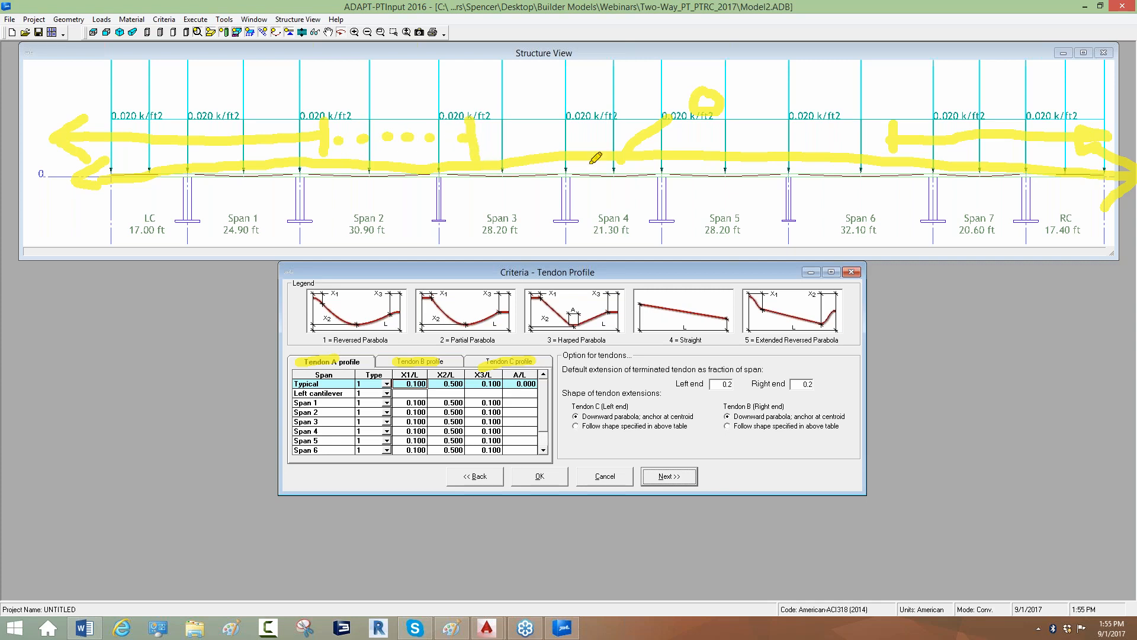
pyautogui.moveTo(879, 138); pyautogui.dragTo(807, 140)
pyautogui.moveTo(785, 141); pyautogui.dragTo(729, 145)
pyautogui.moveTo(721, 145)
pyautogui.mouseDown()
pyautogui.moveTo(639, 140)
pyautogui.moveTo(638, 206)
pyautogui.mouseUp()
pyautogui.moveTo(236, 118)
pyautogui.mouseDown()
pyautogui.moveTo(286, 92)
pyautogui.moveTo(363, 98)
pyautogui.moveTo(320, 100)
pyautogui.mouseUp()
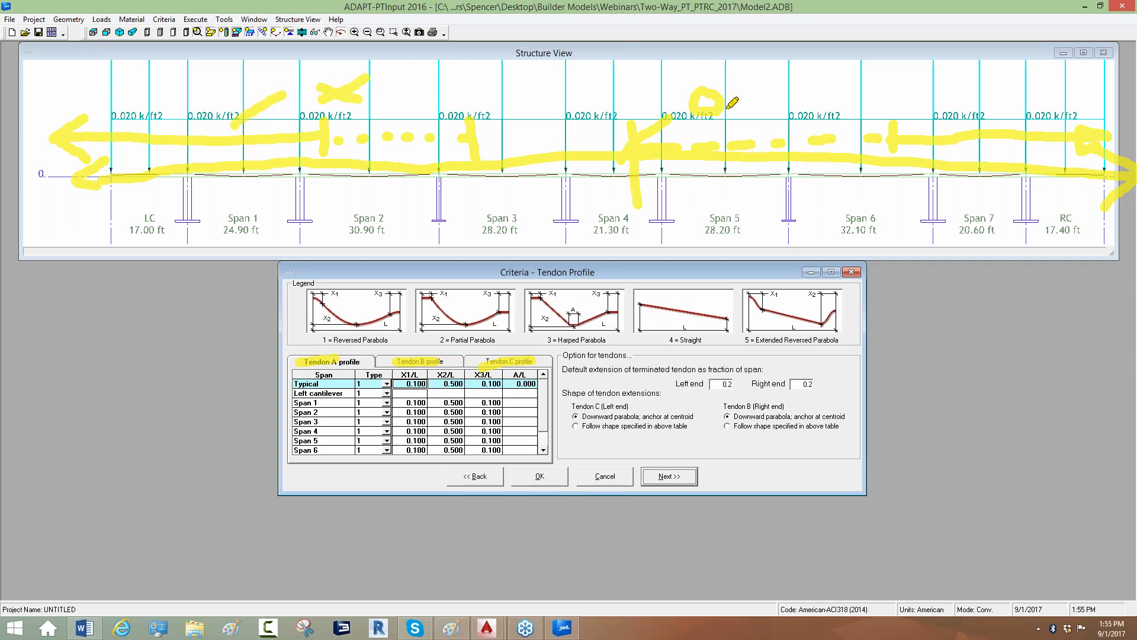
pyautogui.moveTo(888, 135)
pyautogui.mouseDown()
pyautogui.moveTo(932, 78)
pyautogui.moveTo(996, 106)
pyautogui.moveTo(956, 100)
pyautogui.mouseUp()
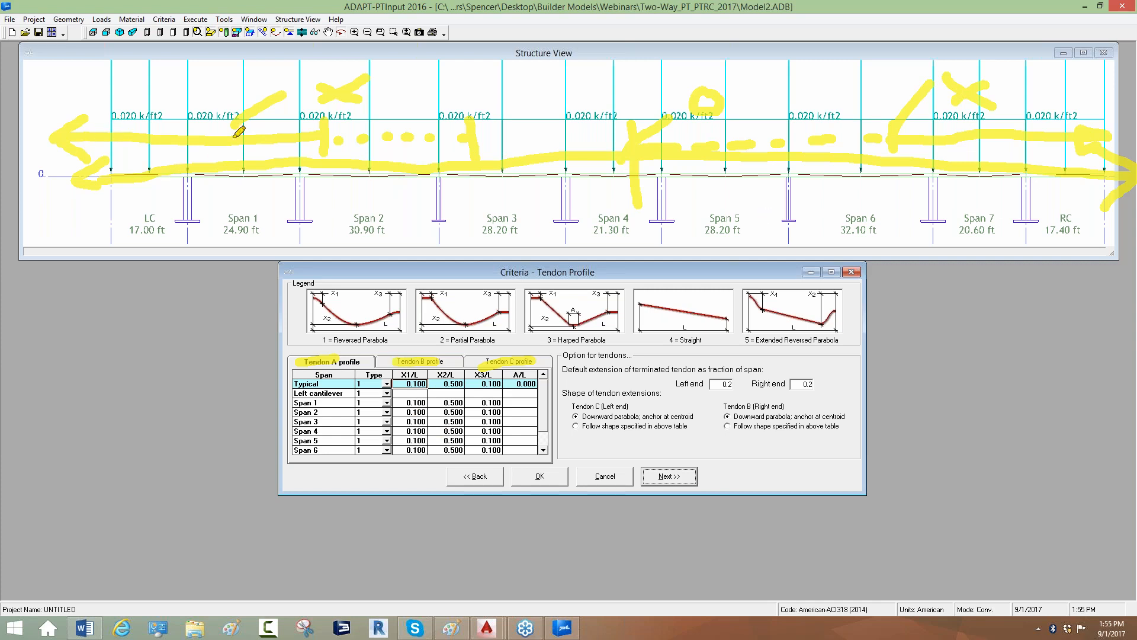
pyautogui.moveTo(191, 87)
pyautogui.mouseDown()
pyautogui.moveTo(235, 84)
pyautogui.moveTo(198, 111)
pyautogui.mouseUp()
pyautogui.moveTo(262, 208)
pyautogui.mouseDown()
pyautogui.moveTo(286, 171)
pyautogui.moveTo(290, 191)
pyautogui.moveTo(324, 216)
pyautogui.moveTo(295, 193)
pyautogui.mouseUp()
pyautogui.moveTo(1042, 97); pyautogui.dragTo(1034, 119)
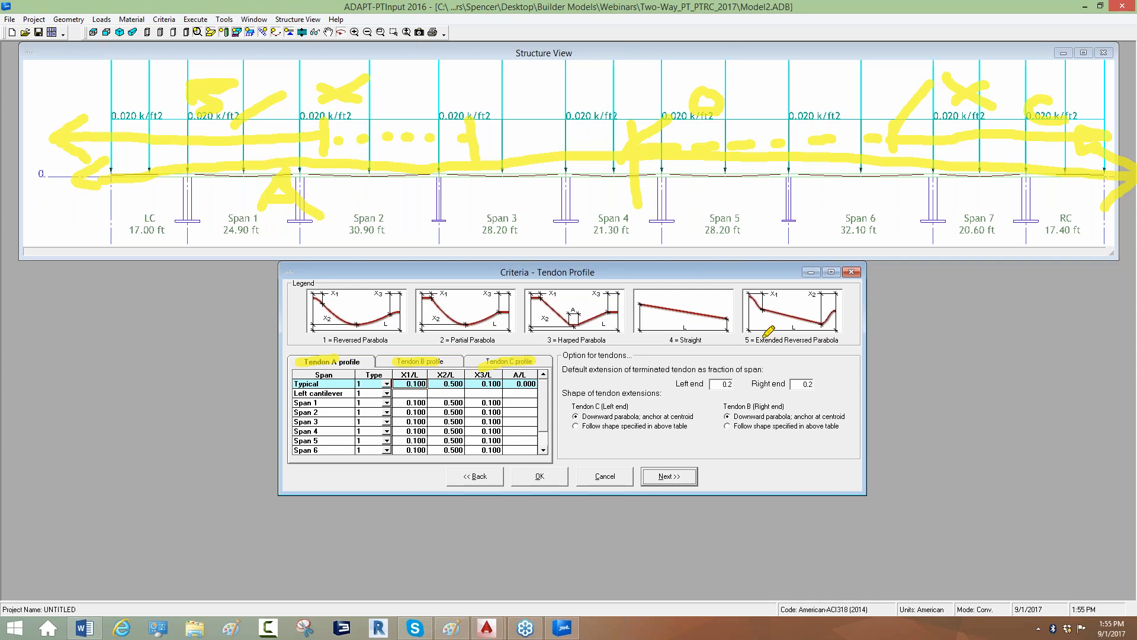
pyautogui.moveTo(327, 319)
pyautogui.mouseDown()
pyautogui.moveTo(382, 327)
pyautogui.moveTo(367, 277)
pyautogui.moveTo(315, 304)
pyautogui.moveTo(340, 320)
pyautogui.mouseUp()
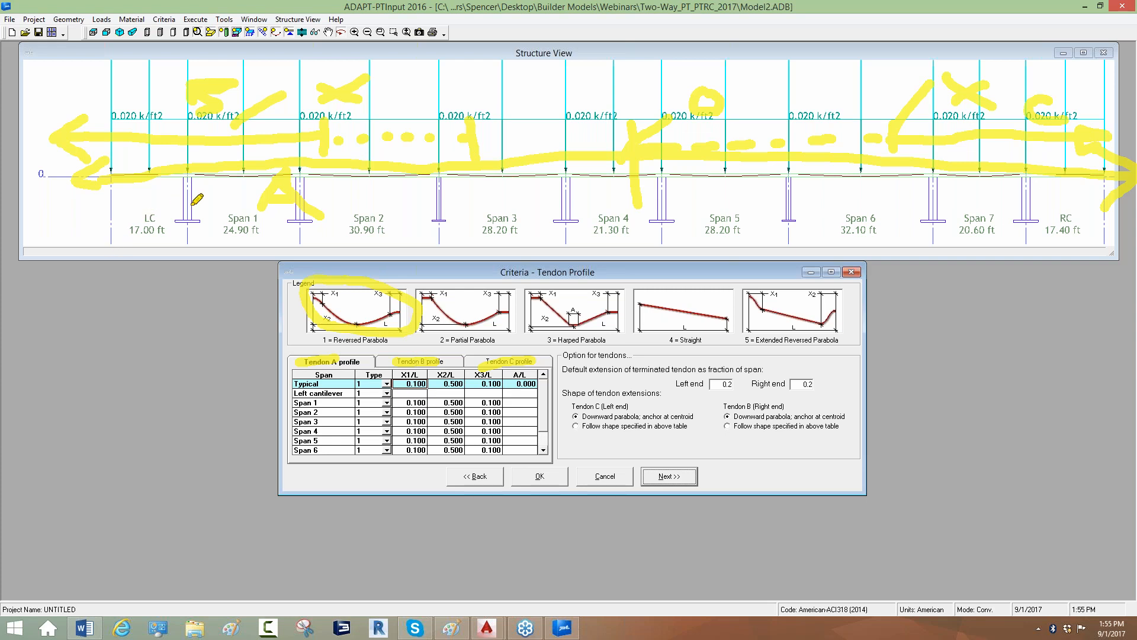
pyautogui.moveTo(652, 311); pyautogui.dragTo(655, 310)
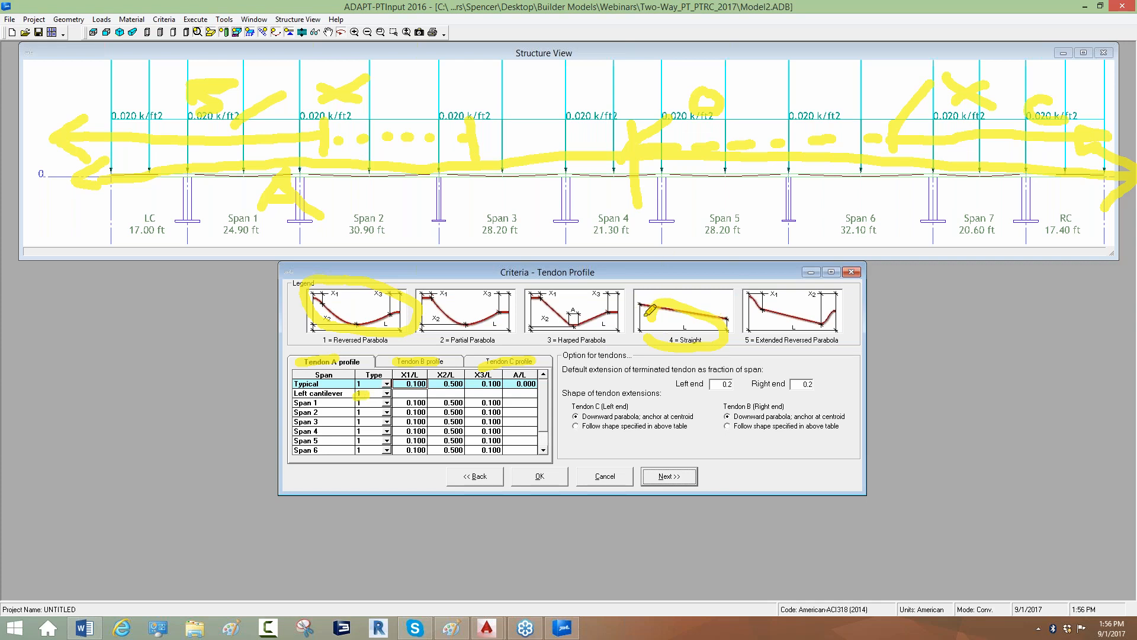
pyautogui.moveTo(384, 383)
pyautogui.mouseDown()
pyautogui.moveTo(252, 378)
pyautogui.moveTo(90, 420)
pyautogui.moveTo(24, 462)
pyautogui.mouseUp()
pyautogui.click(12, 372)
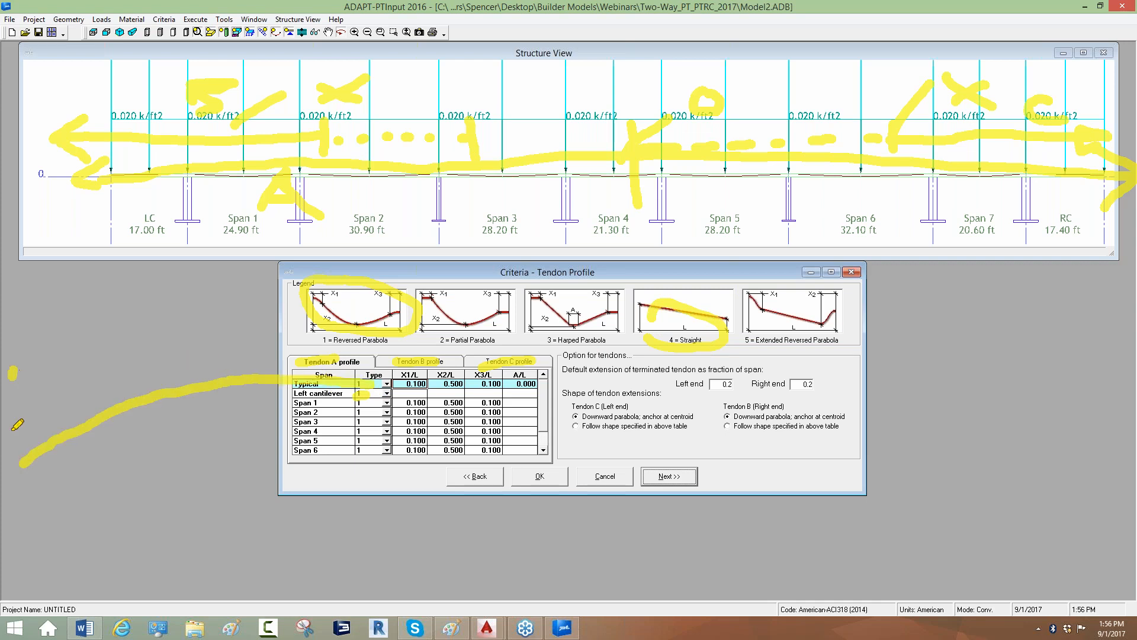
pyautogui.moveTo(12, 368); pyautogui.dragTo(18, 526)
pyautogui.moveTo(367, 393)
pyautogui.mouseDown()
pyautogui.moveTo(83, 440)
pyautogui.moveTo(22, 461)
pyautogui.mouseUp()
pyautogui.moveTo(354, 320); pyautogui.dragTo(347, 539)
pyautogui.moveTo(358, 384); pyautogui.dragTo(723, 410)
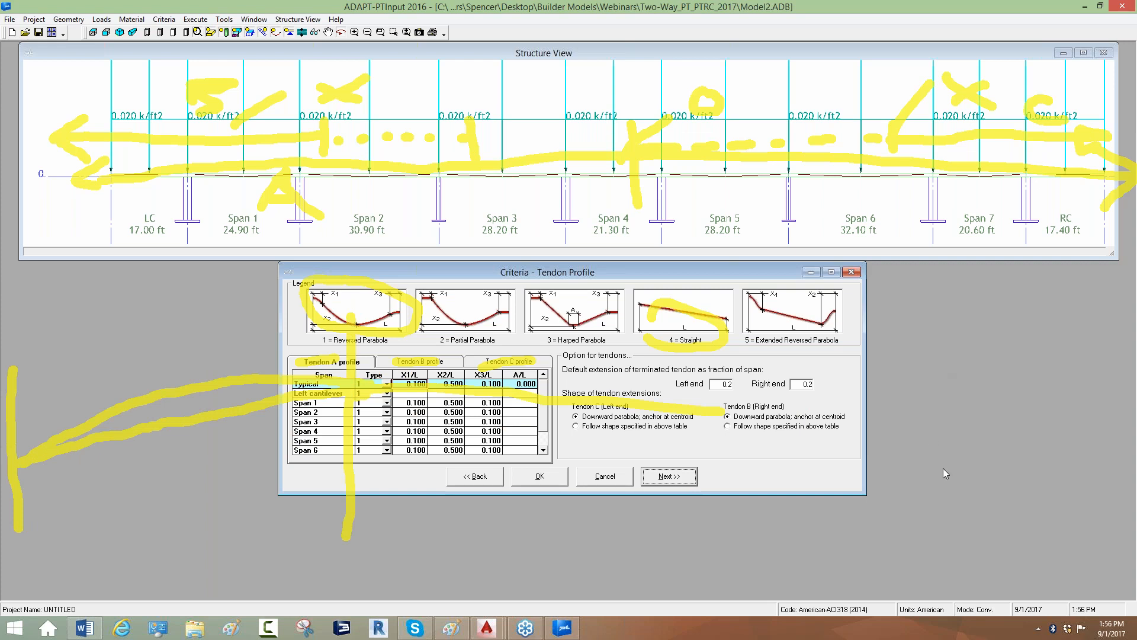
pyautogui.click(946, 495)
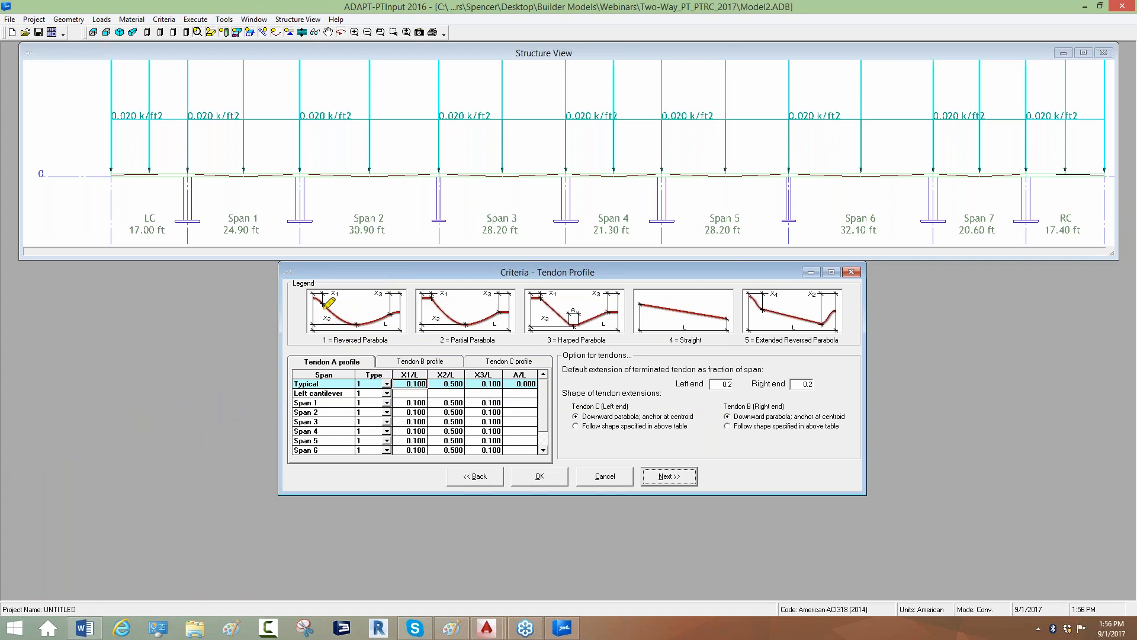
pyautogui.moveTo(323, 154); pyautogui.dragTo(75, 157)
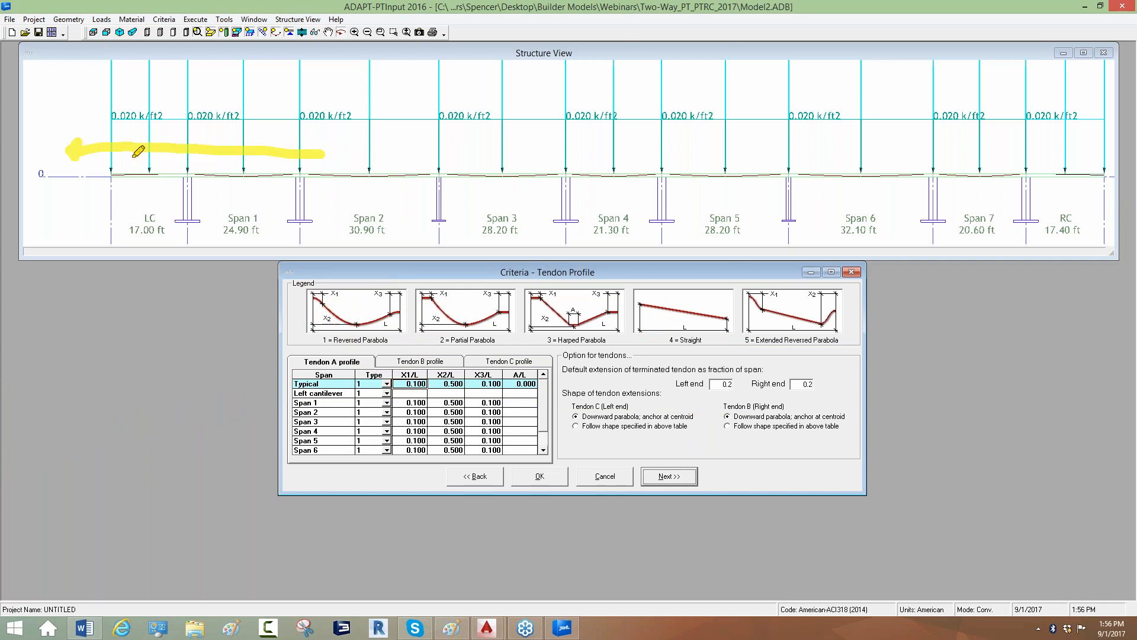
pyautogui.moveTo(315, 141); pyautogui.dragTo(329, 187)
pyautogui.moveTo(717, 385); pyautogui.dragTo(738, 384)
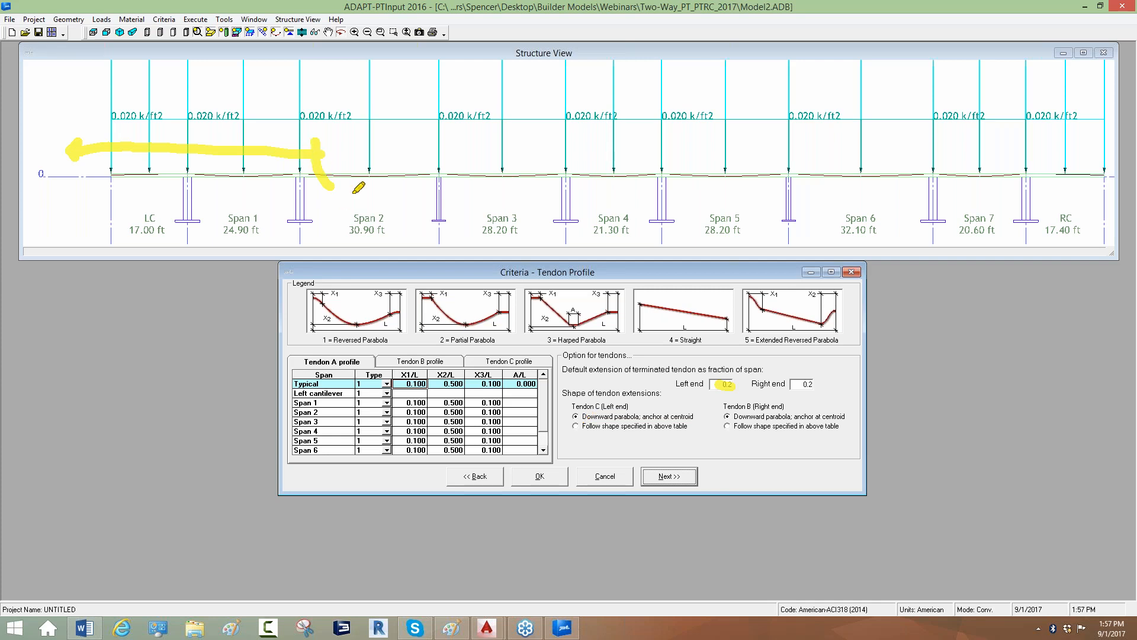
pyautogui.moveTo(391, 82); pyautogui.dragTo(633, 79)
pyautogui.moveTo(379, 218); pyautogui.dragTo(748, 255)
pyautogui.moveTo(473, 235); pyautogui.dragTo(501, 450)
pyautogui.click(573, 256)
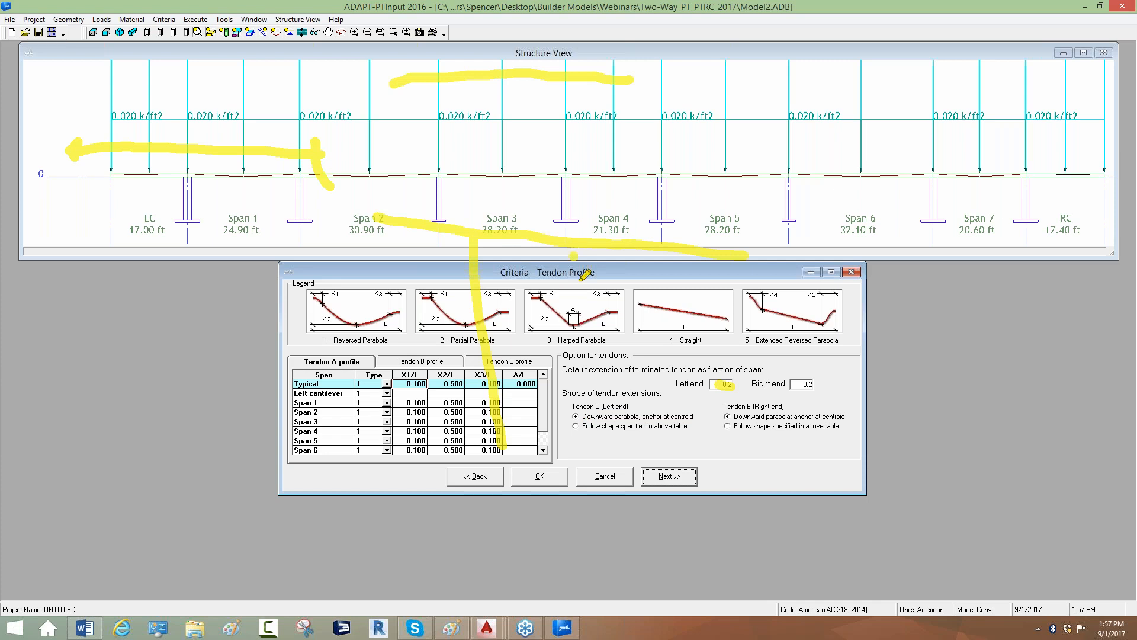
pyautogui.moveTo(582, 277); pyautogui.dragTo(617, 485)
pyautogui.moveTo(190, 219)
pyautogui.mouseDown()
pyautogui.moveTo(435, 118)
pyautogui.moveTo(525, 111)
pyautogui.moveTo(741, 168)
pyautogui.moveTo(734, 198)
pyautogui.mouseUp()
pyautogui.click(734, 143)
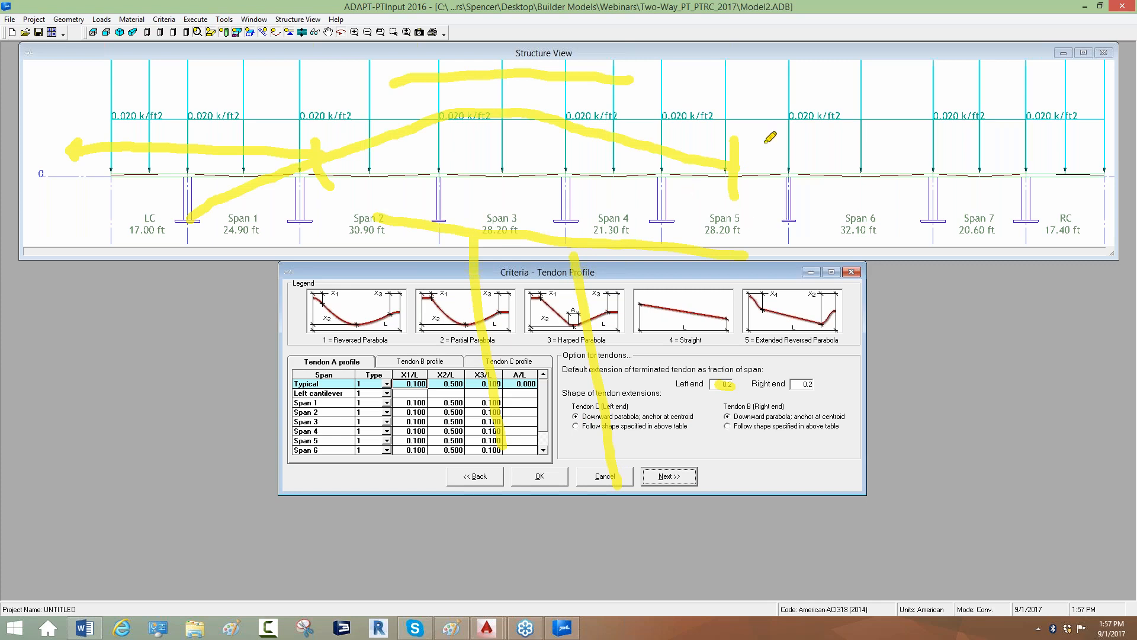
pyautogui.moveTo(586, 64); pyautogui.dragTo(594, 271)
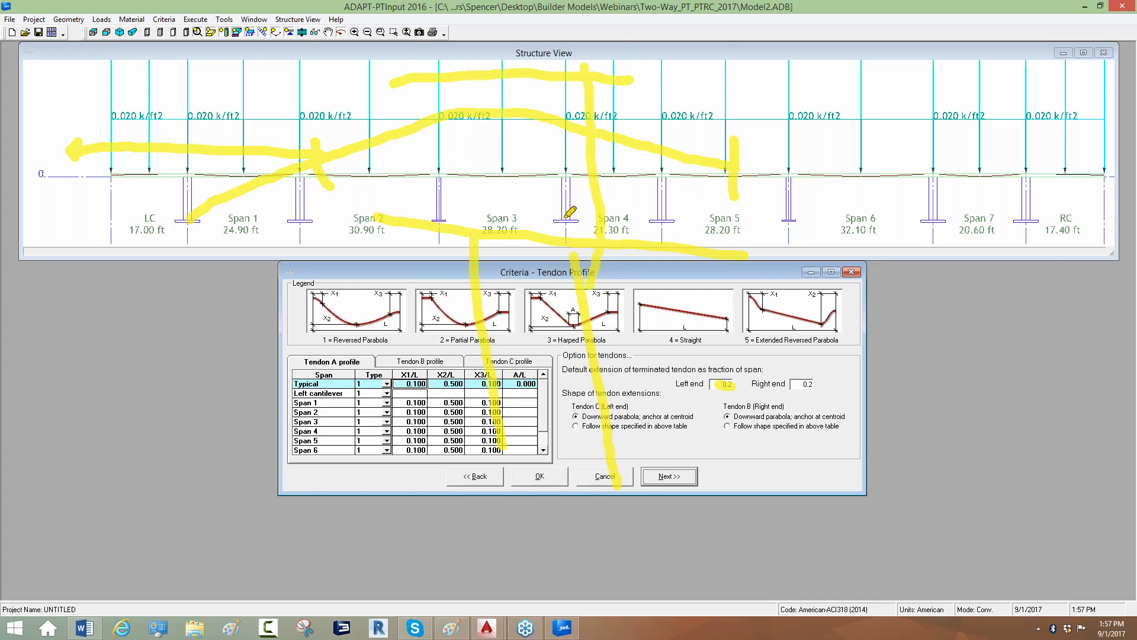
pyautogui.moveTo(512, 163); pyautogui.dragTo(774, 172)
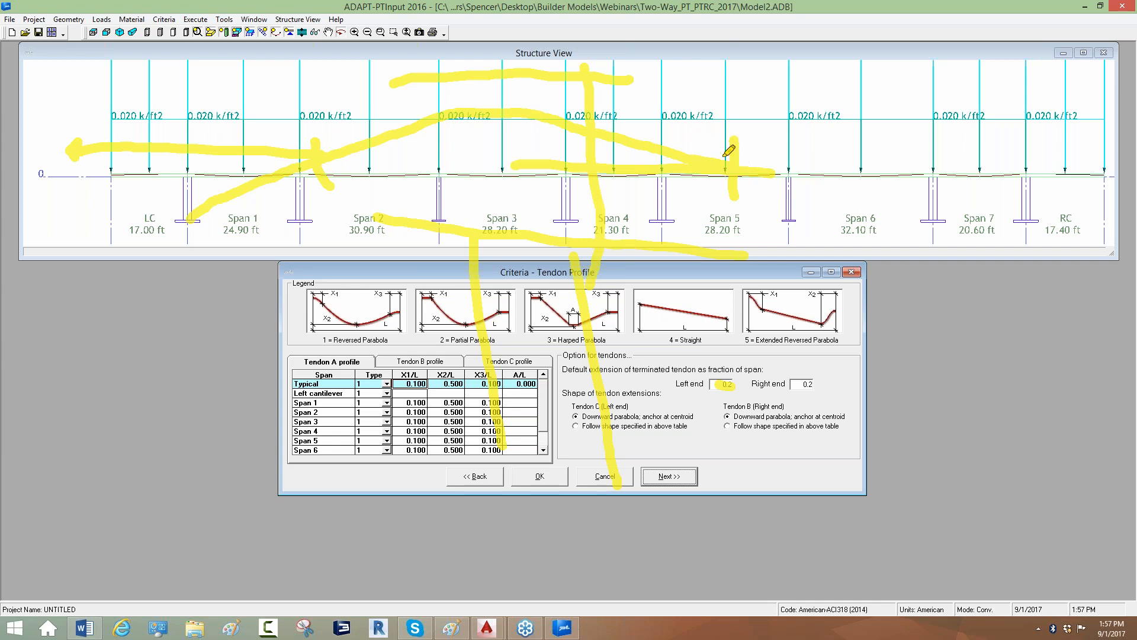
pyautogui.moveTo(574, 416); pyautogui.dragTo(573, 431)
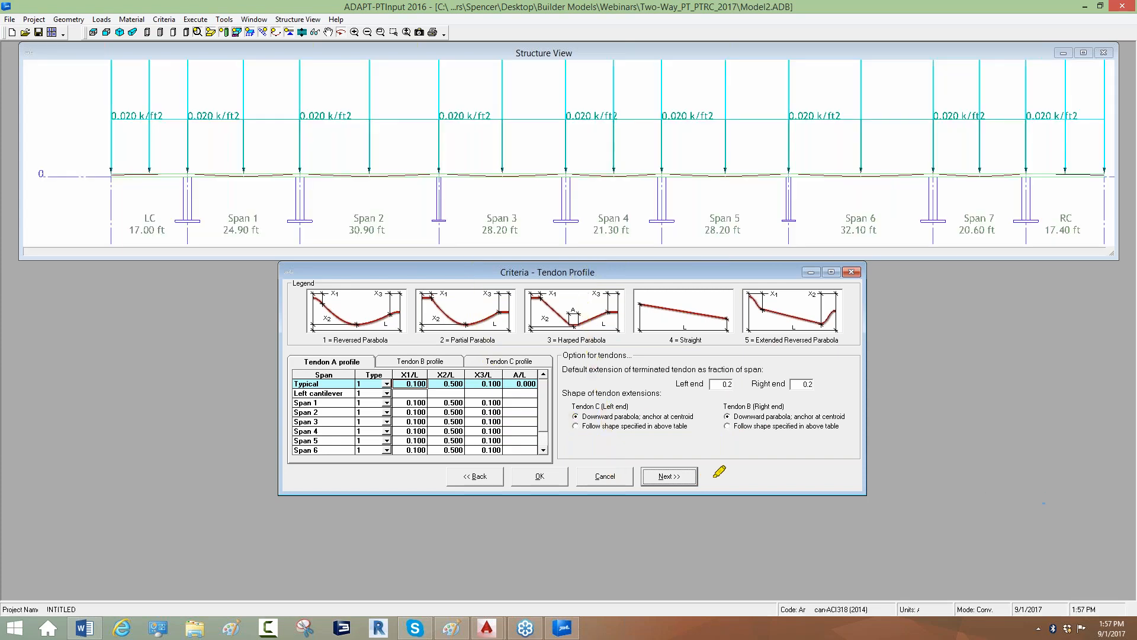
# - Accept the tendon profile criteria, check the minimum tendon CGS values for cover, and continue to the minimum bar extension
pyautogui.click(669, 476)
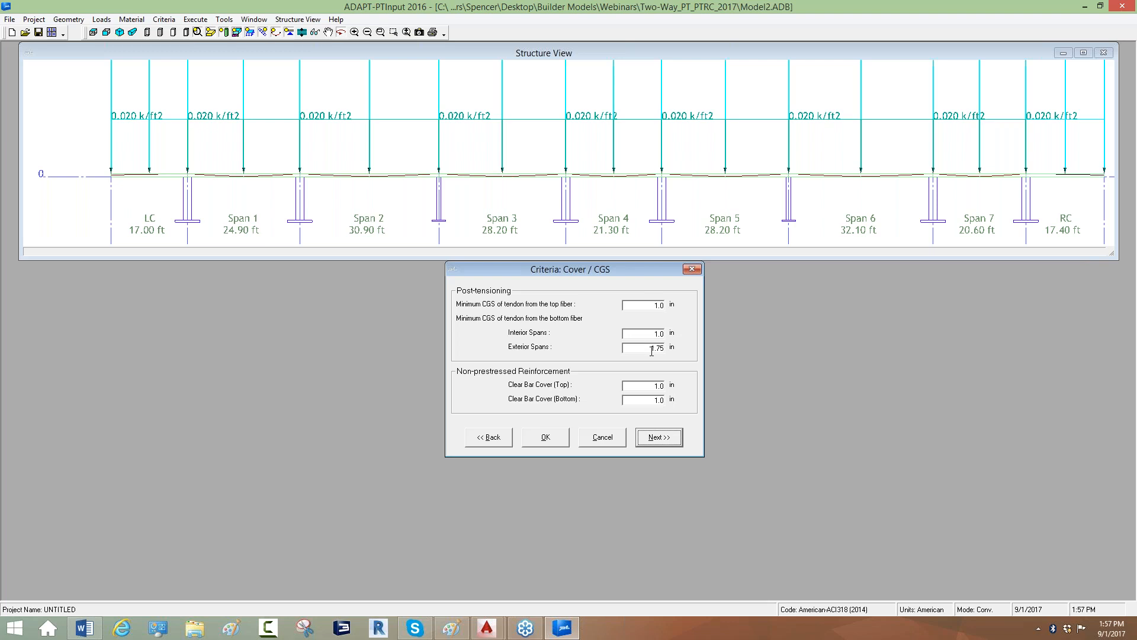
pyautogui.doubleClick(642, 337)
pyautogui.doubleClick(649, 349)
pyautogui.doubleClick(651, 305)
pyautogui.click(648, 438)
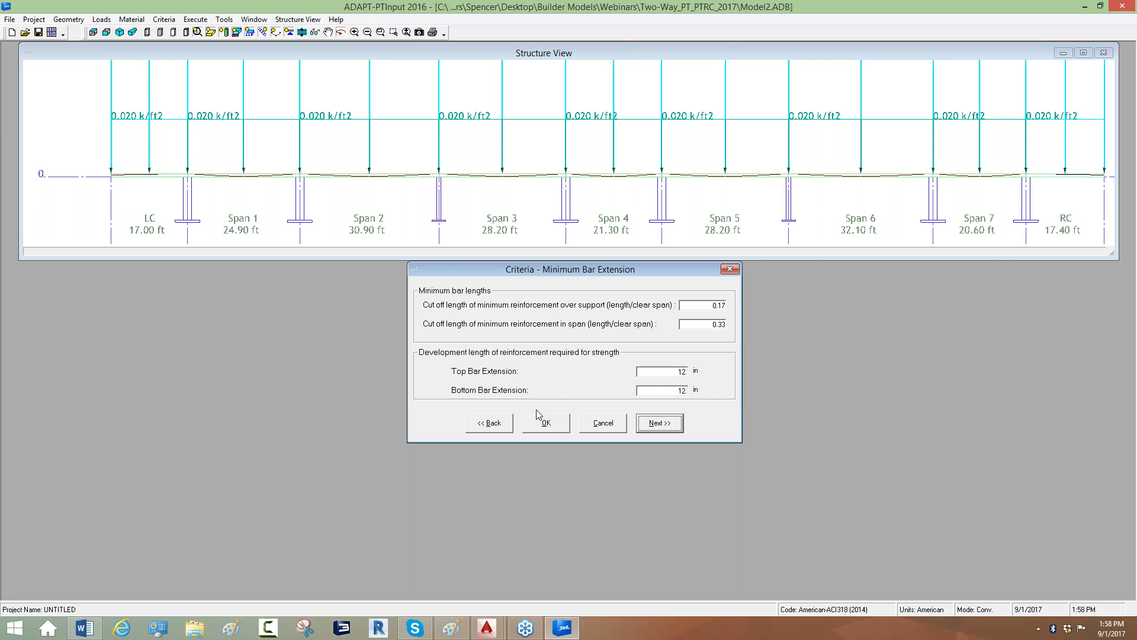
# - Recheck and accept the minimum bar extension criteria, and continue to the reinforcement curtailment criteria
pyautogui.click(647, 424)
pyautogui.moveTo(534, 270); pyautogui.dragTo(522, 228)
pyautogui.click(490, 540)
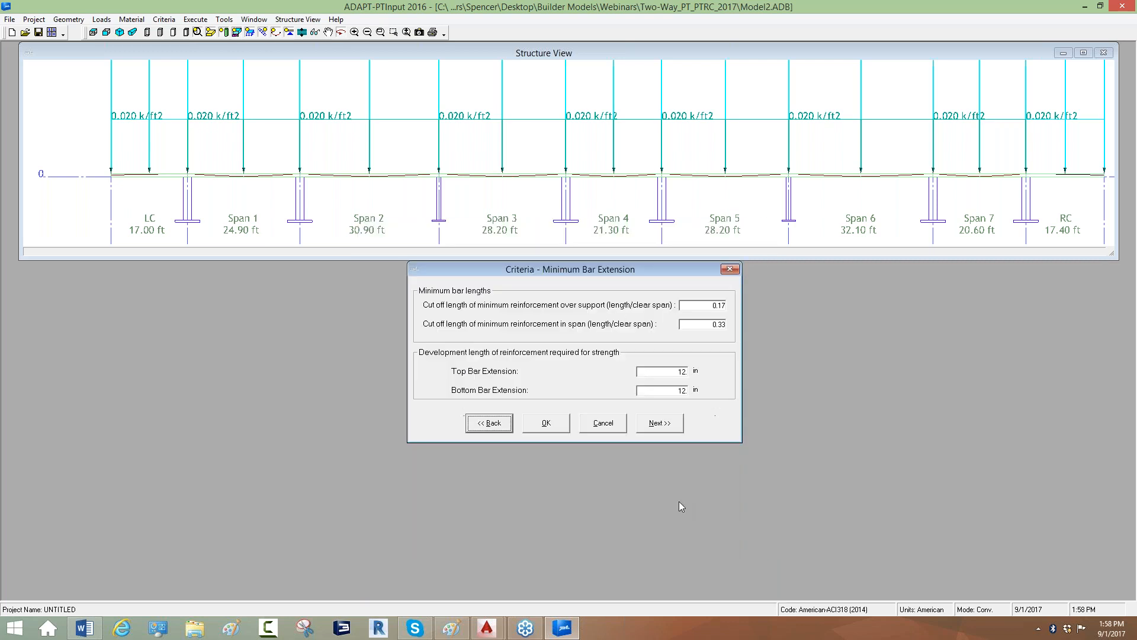
pyautogui.click(648, 425)
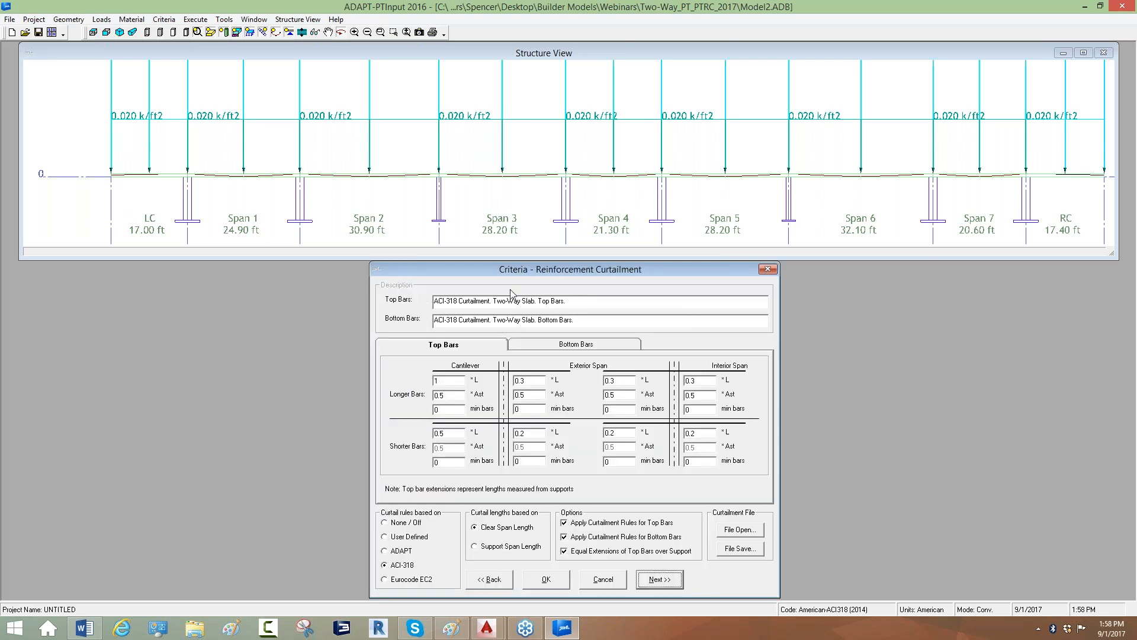
pyautogui.moveTo(637, 271); pyautogui.dragTo(646, 230)
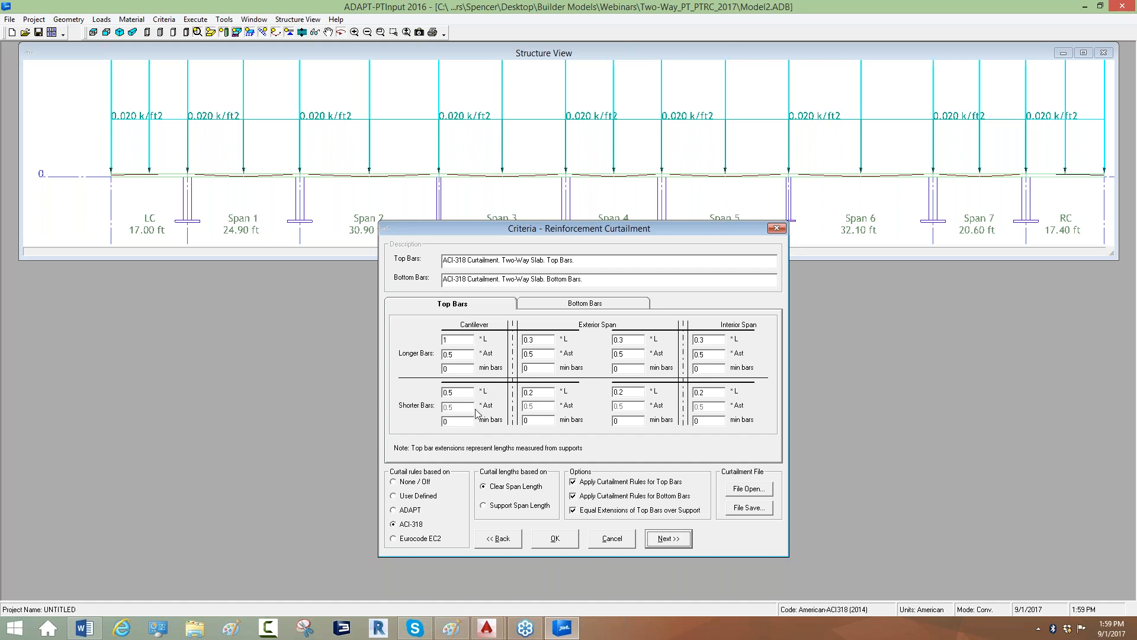
# - Set the reinforcement curtailment rules to None / Off and proceed to the load combinations
pyautogui.click(395, 484)
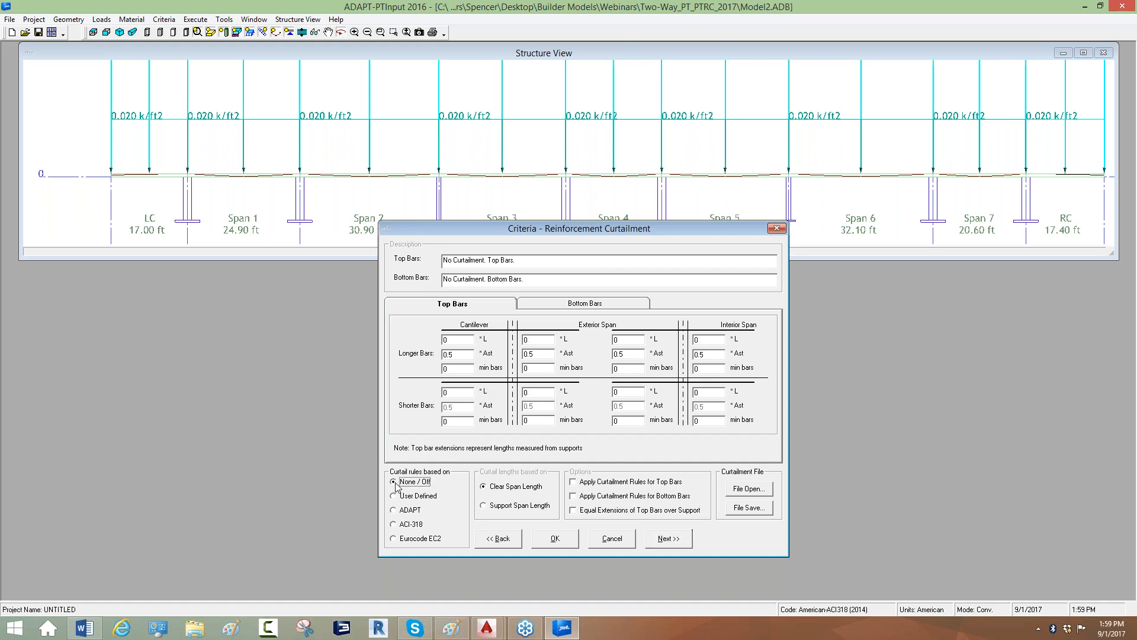
pyautogui.click(498, 538)
pyautogui.click(682, 425)
pyautogui.click(659, 579)
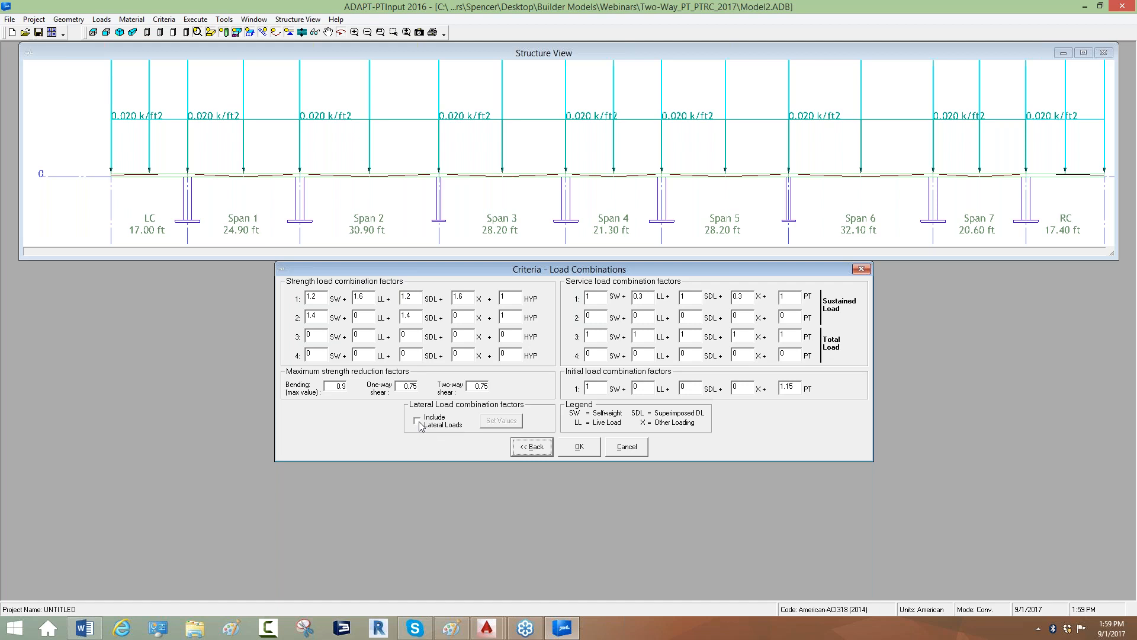
# - Include lateral loads to inspect their combination factors and span moments, cancel the lateral input data, and exclude lateral loads again
pyautogui.click(419, 426)
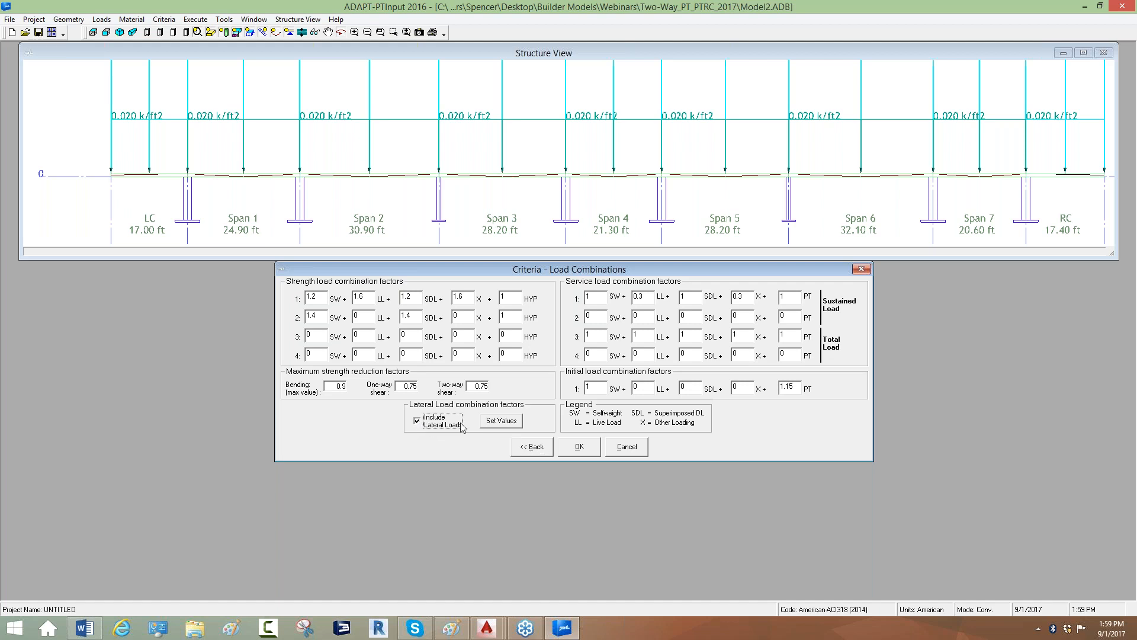
pyautogui.click(485, 418)
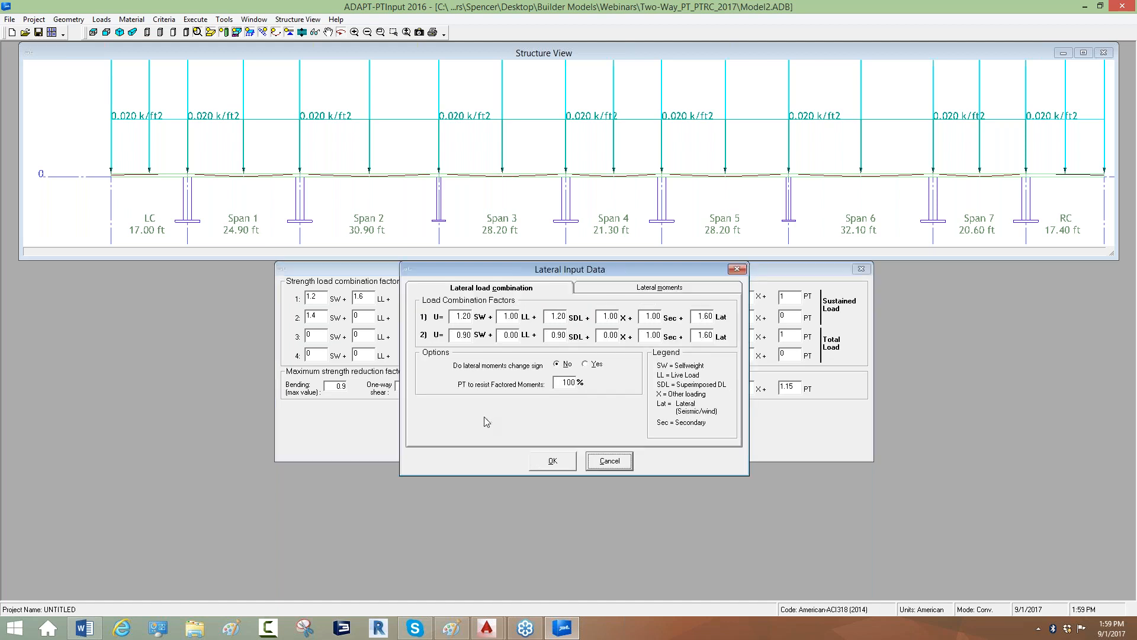
pyautogui.click(643, 287)
pyautogui.click(513, 290)
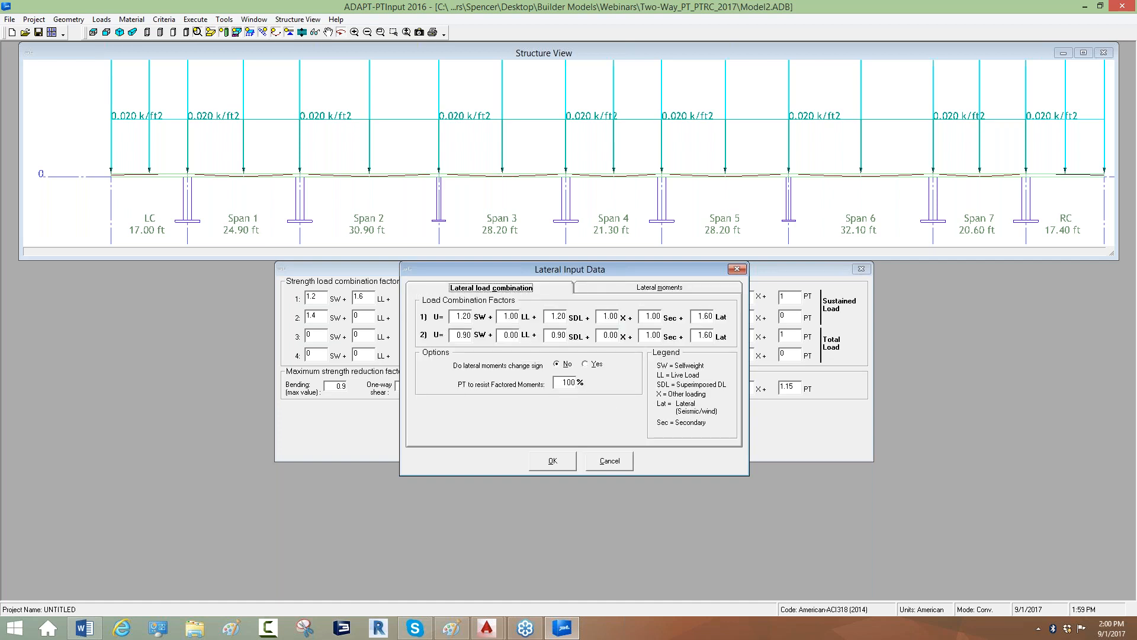
pyautogui.click(641, 288)
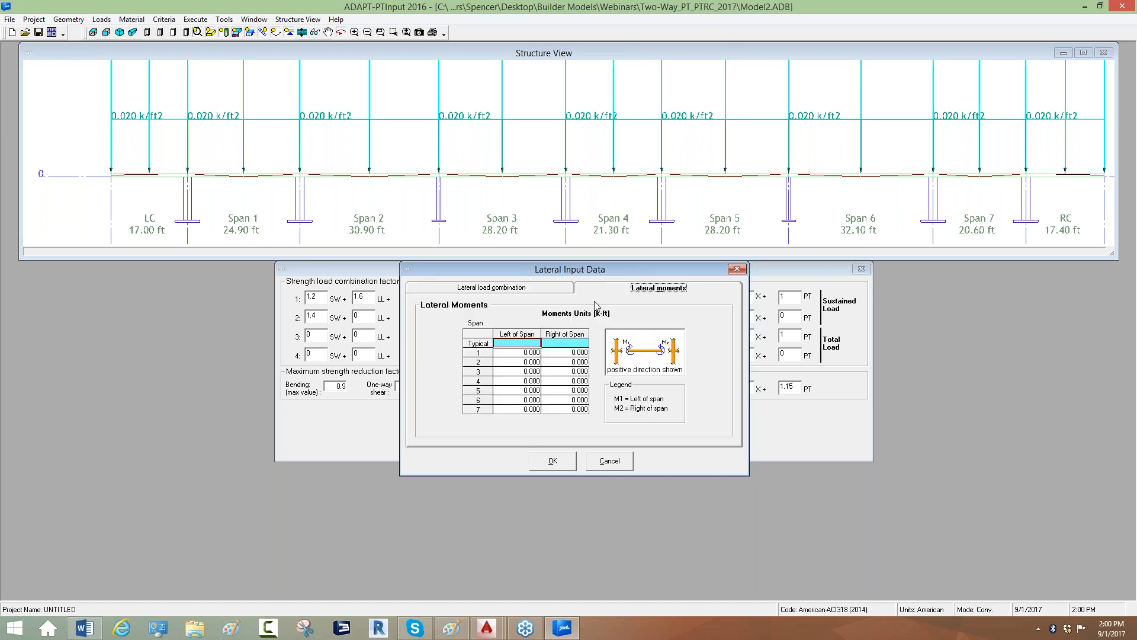
pyautogui.click(736, 269)
pyautogui.click(422, 421)
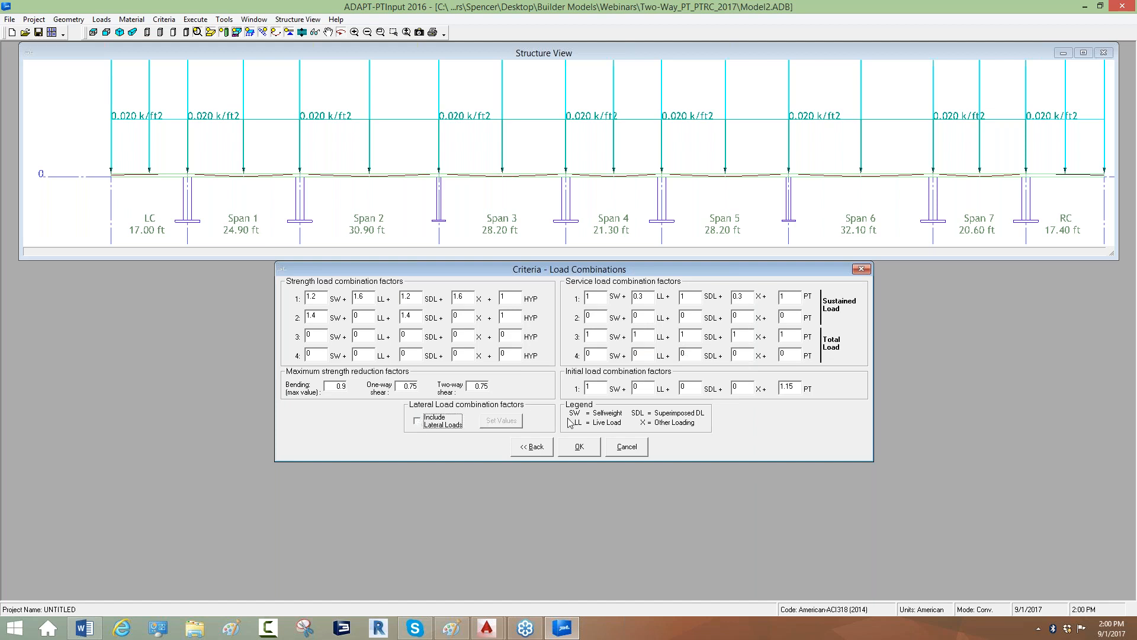
# - Accept the load combination criteria and execute the post-tensioning analysis of the model
pyautogui.click(578, 451)
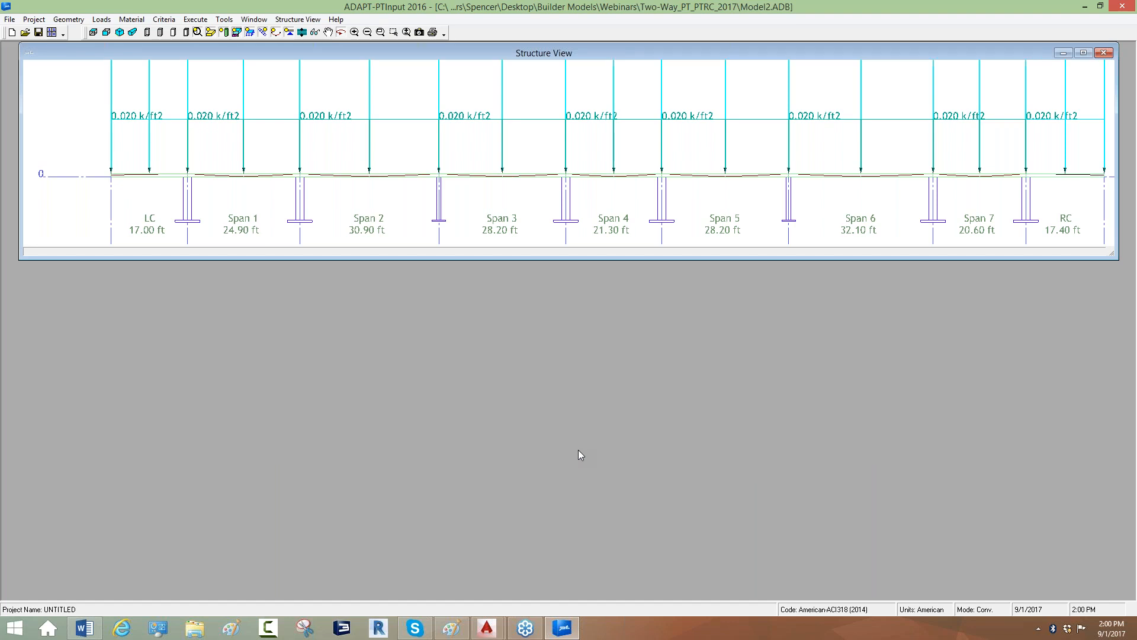
pyautogui.click(75, 20)
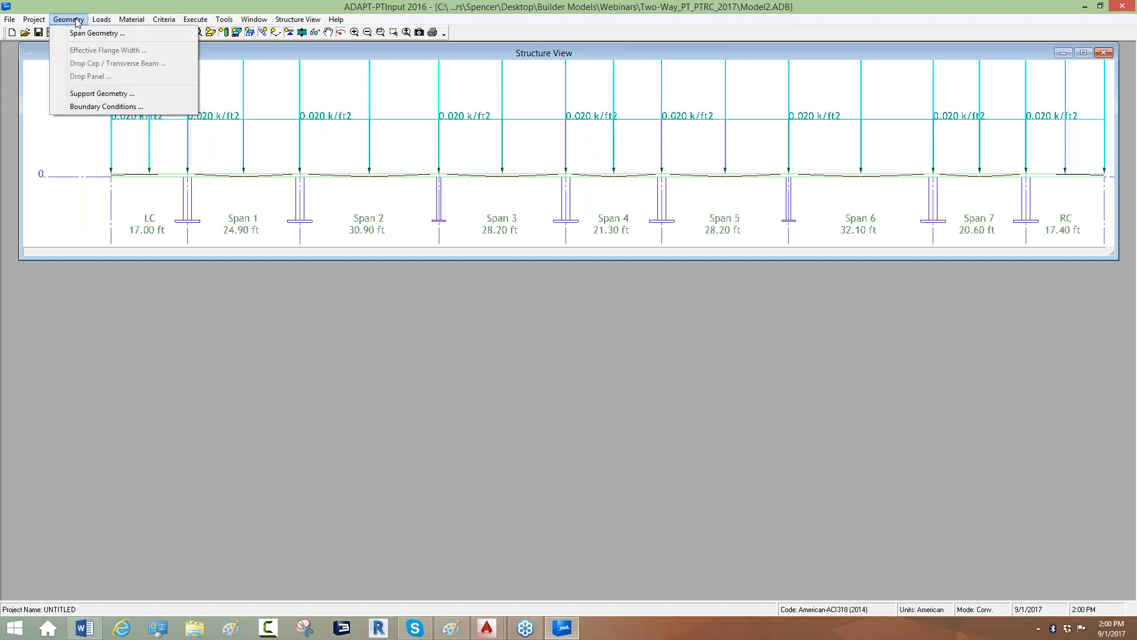
pyautogui.click(86, 20)
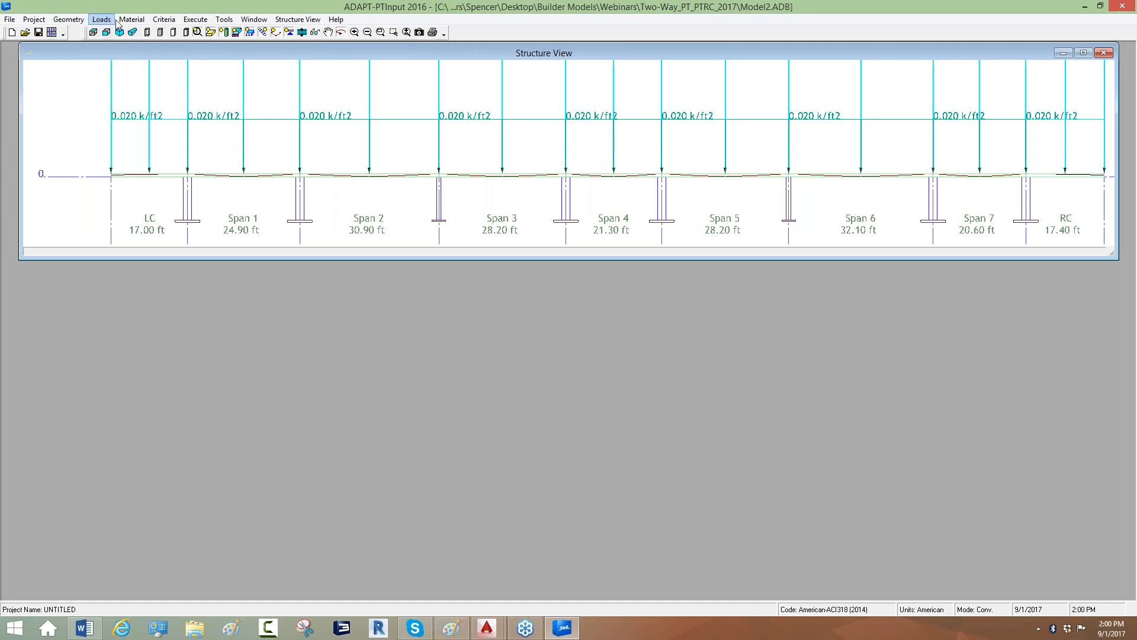
pyautogui.click(130, 22)
pyautogui.moveTo(155, 21)
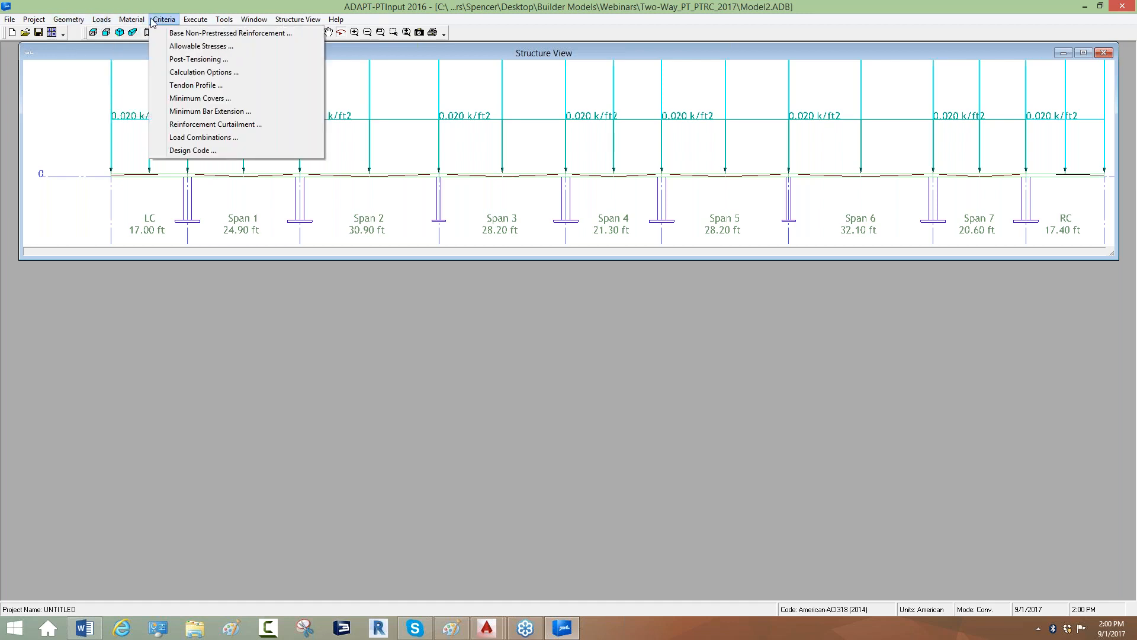
pyautogui.click(194, 19)
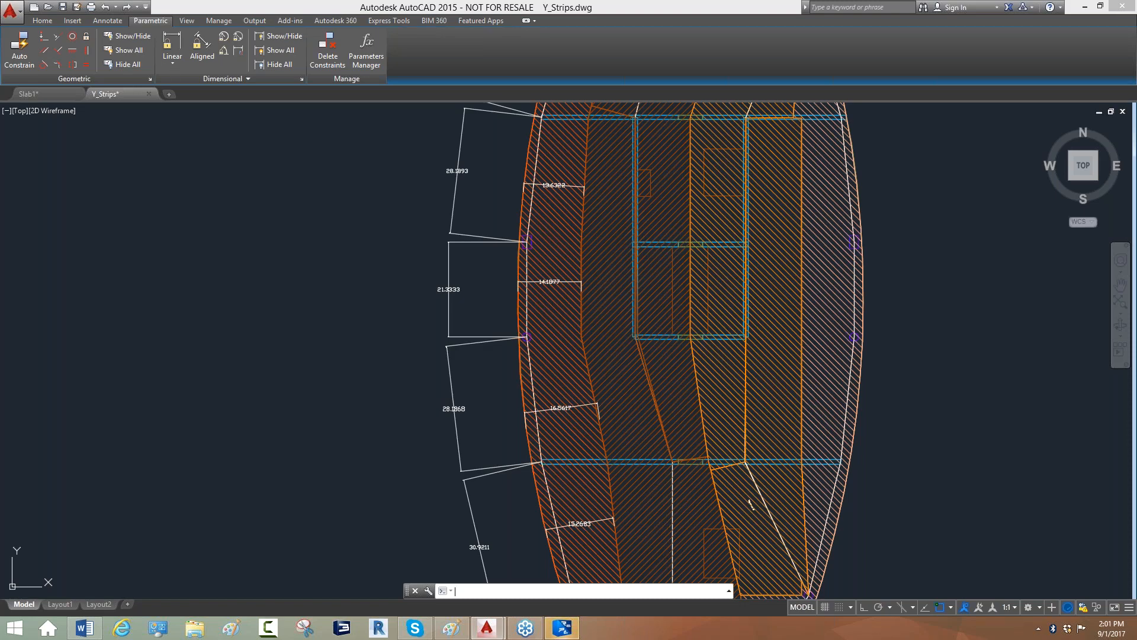
# - Switch from AutoCAD to ADAPT-PT and reposition the PT Recycling window to review the tendon forces and heights
pyautogui.click(559, 629)
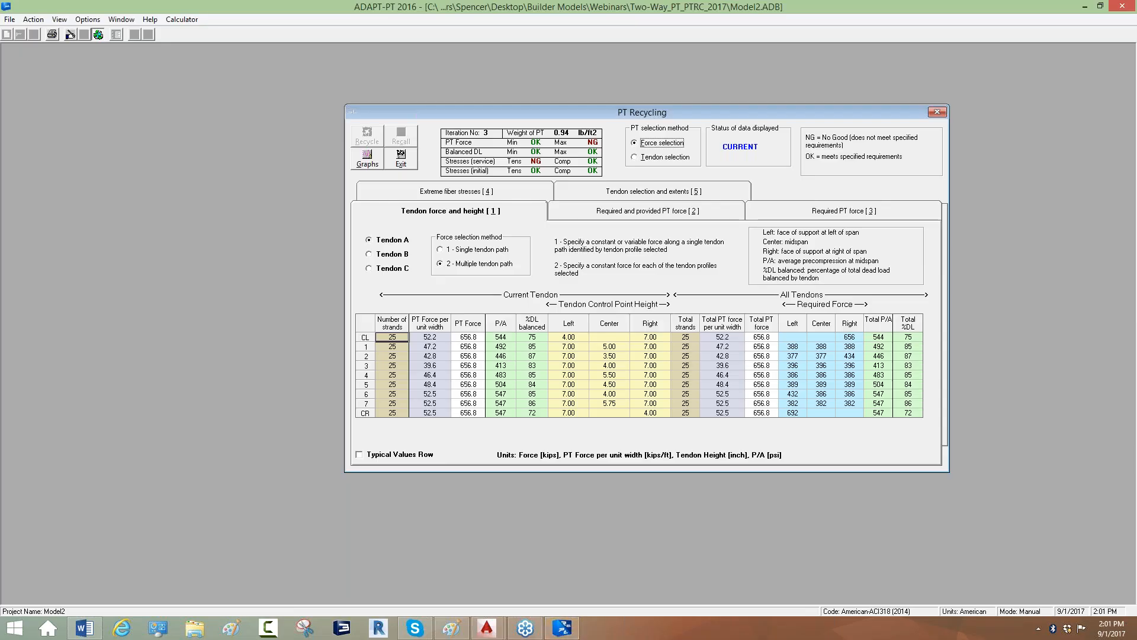
pyautogui.moveTo(550, 115); pyautogui.dragTo(427, 102)
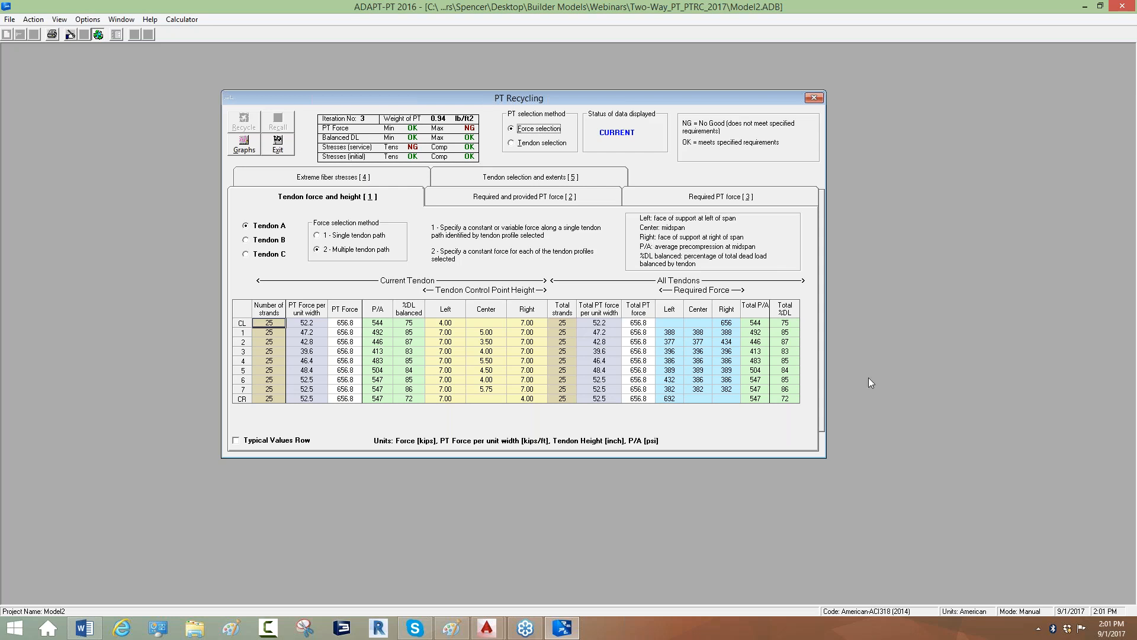
pyautogui.click(921, 424)
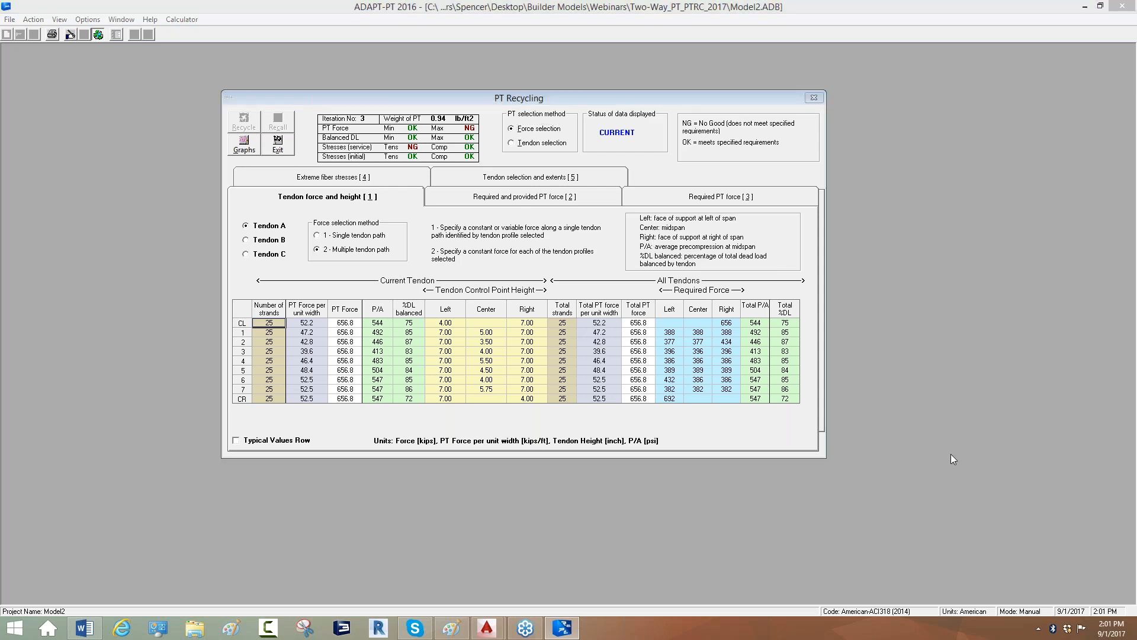
pyautogui.moveTo(325, 155); pyautogui.dragTo(423, 177)
pyautogui.moveTo(492, 182)
pyautogui.mouseDown()
pyautogui.moveTo(375, 112)
pyautogui.moveTo(320, 118)
pyautogui.moveTo(325, 144)
pyautogui.mouseUp()
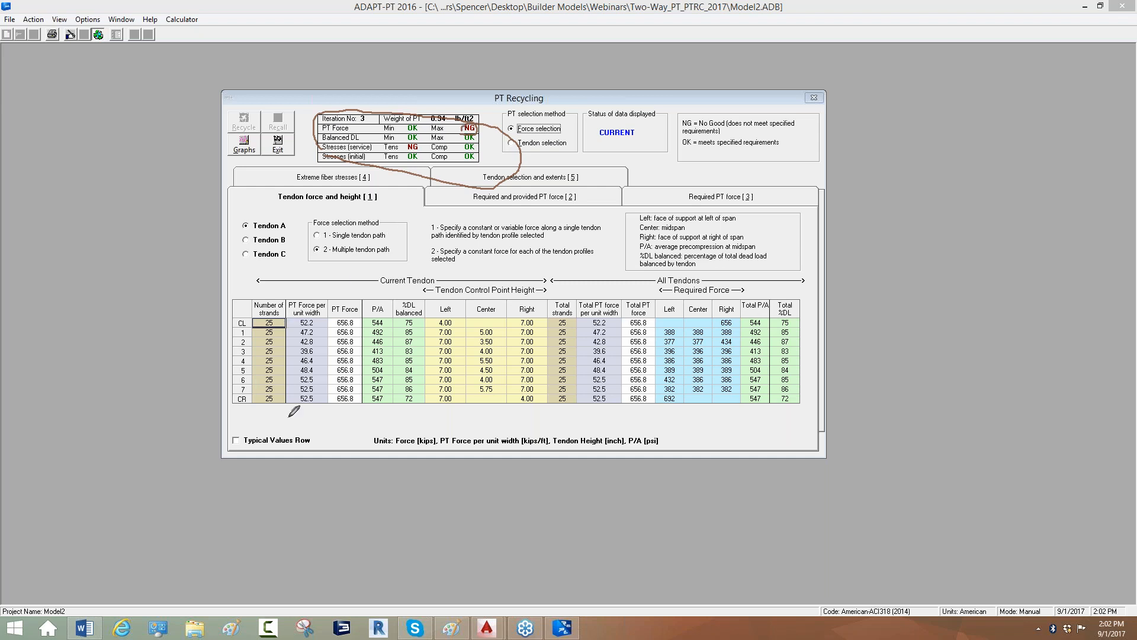
pyautogui.moveTo(265, 208); pyautogui.dragTo(385, 208)
pyautogui.moveTo(234, 235); pyautogui.dragTo(290, 233)
pyautogui.moveTo(373, 286)
pyautogui.mouseDown()
pyautogui.moveTo(433, 277)
pyautogui.moveTo(382, 271)
pyautogui.moveTo(370, 285)
pyautogui.mouseUp()
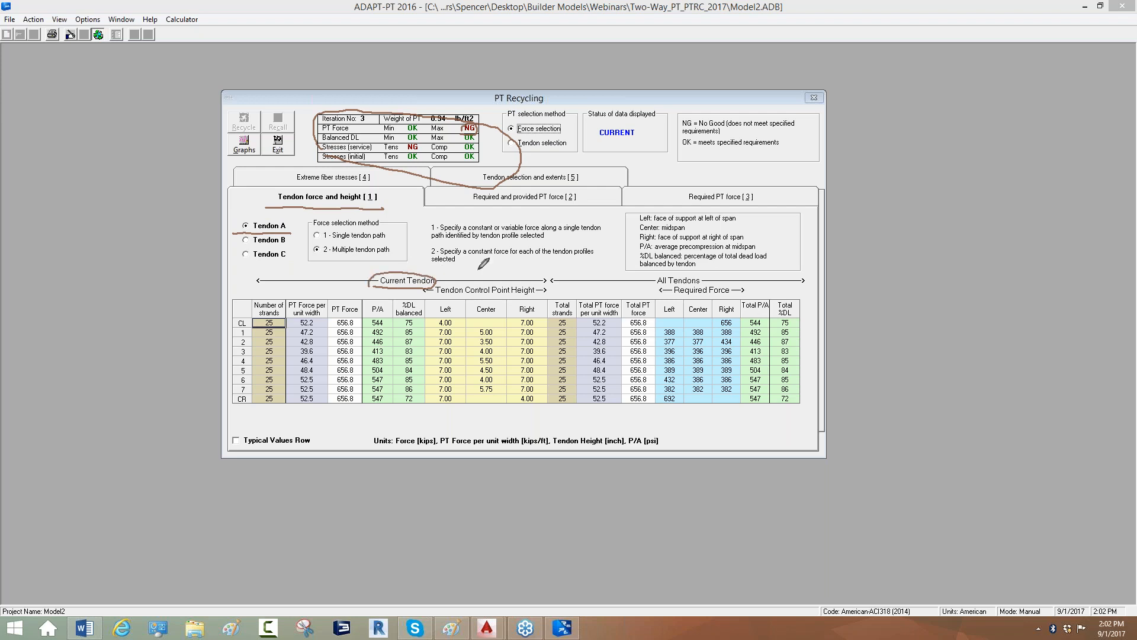
pyautogui.moveTo(546, 269); pyautogui.dragTo(553, 422)
pyautogui.moveTo(226, 274); pyautogui.dragTo(231, 431)
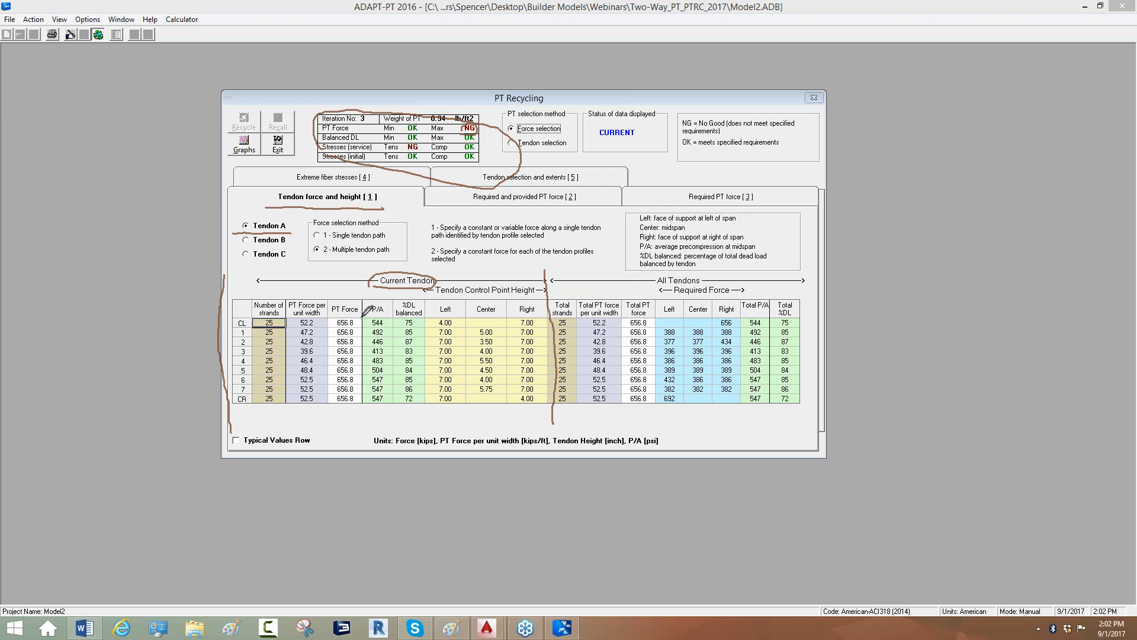
pyautogui.moveTo(339, 318)
pyautogui.mouseDown()
pyautogui.moveTo(330, 322)
pyautogui.moveTo(355, 314)
pyautogui.moveTo(339, 320)
pyautogui.mouseUp()
pyautogui.moveTo(371, 338); pyautogui.dragTo(387, 344)
pyautogui.moveTo(365, 410)
pyautogui.mouseDown()
pyautogui.moveTo(388, 398)
pyautogui.moveTo(386, 324)
pyautogui.moveTo(325, 508)
pyautogui.moveTo(356, 479)
pyautogui.moveTo(366, 487)
pyautogui.mouseUp()
pyautogui.moveTo(379, 472); pyautogui.dragTo(321, 498)
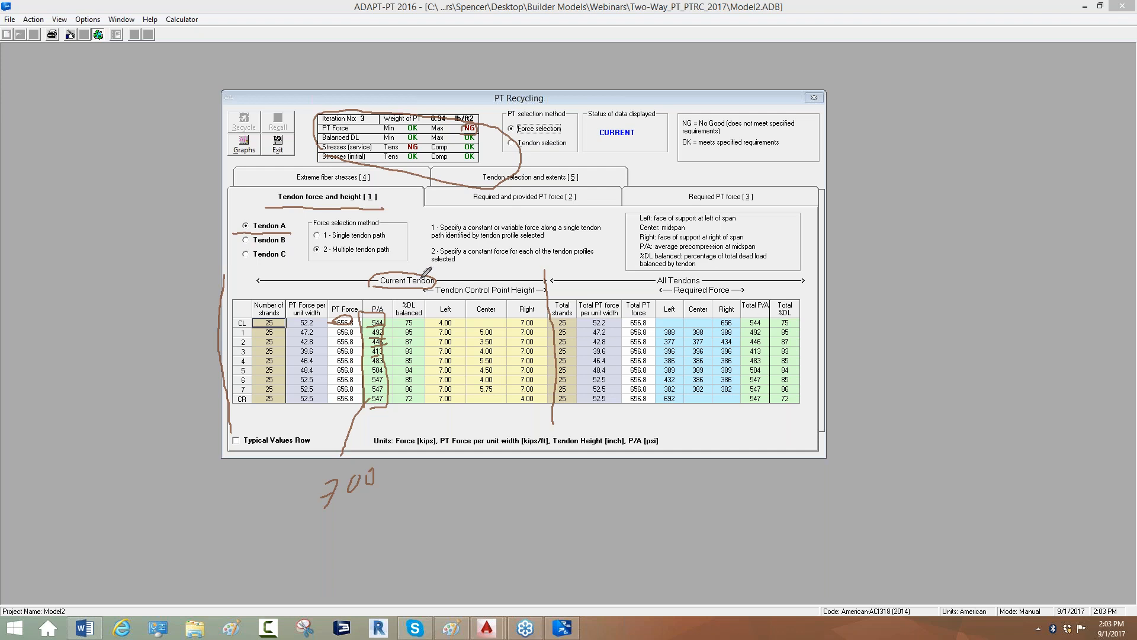
pyautogui.moveTo(408, 149); pyautogui.dragTo(424, 144)
# - Show the extreme fiber stresses for the sustained load condition, clearing the drawn annotations from the view
pyautogui.click(341, 182)
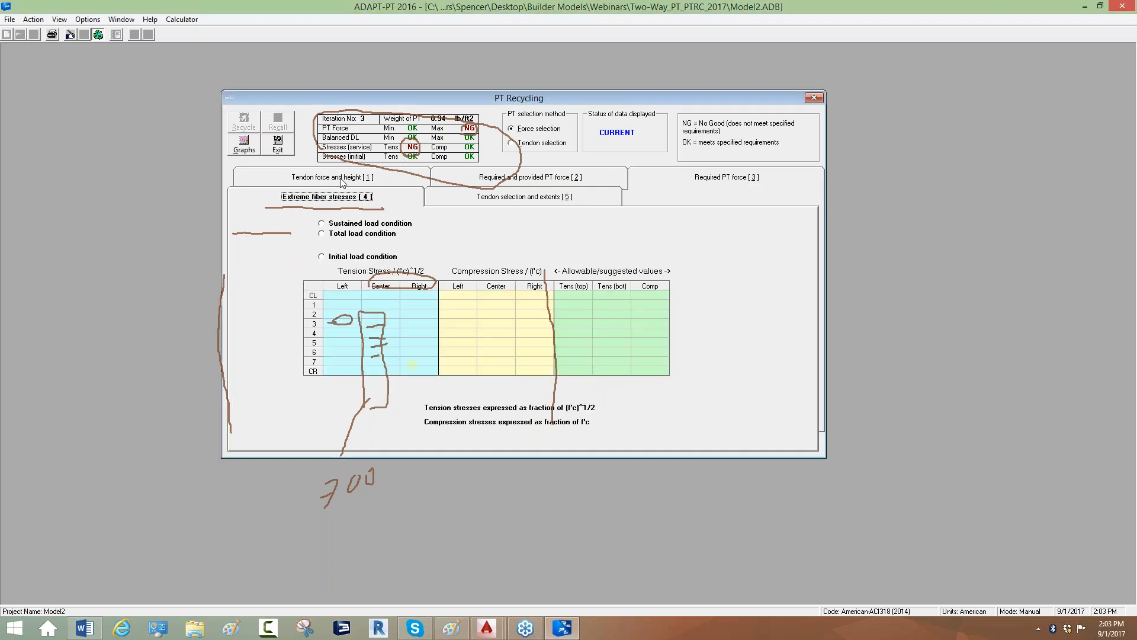
pyautogui.click(925, 425)
pyautogui.click(943, 495)
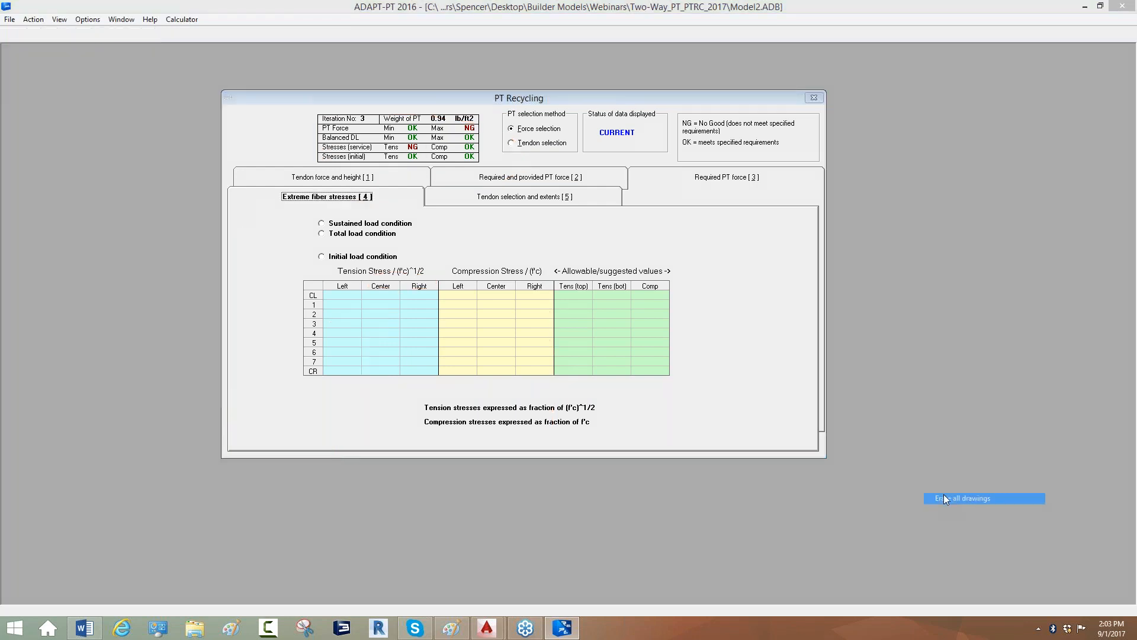
pyautogui.click(331, 225)
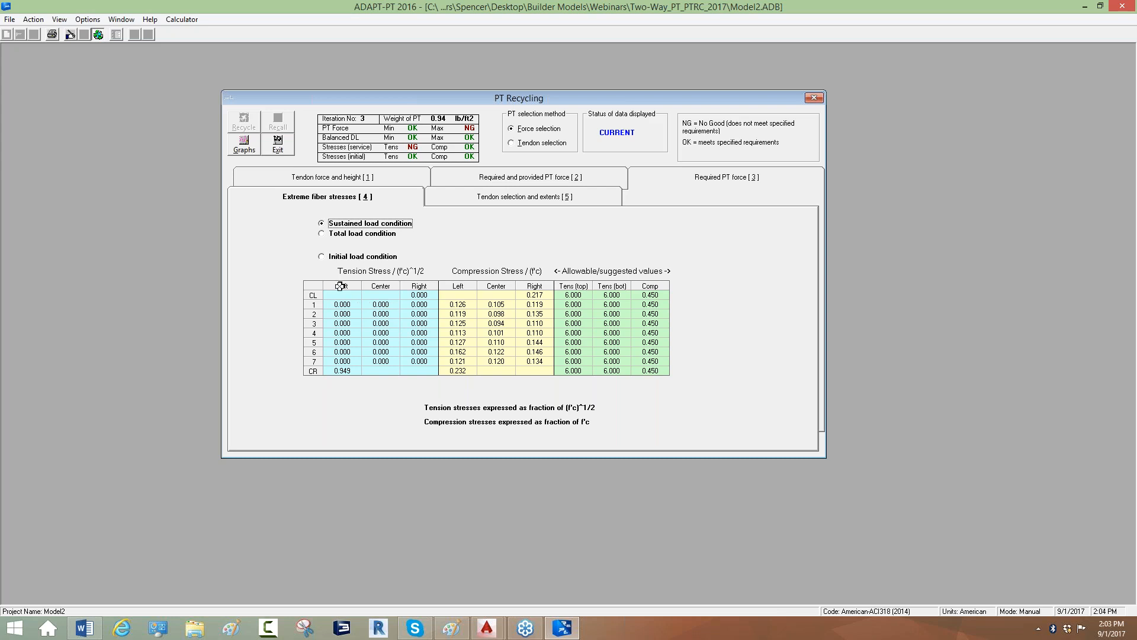
# - Sketch a single span with supports at both ends using the yellow highlighter below the stress table, and label it 40
pyautogui.click(932, 431)
pyautogui.click(940, 463)
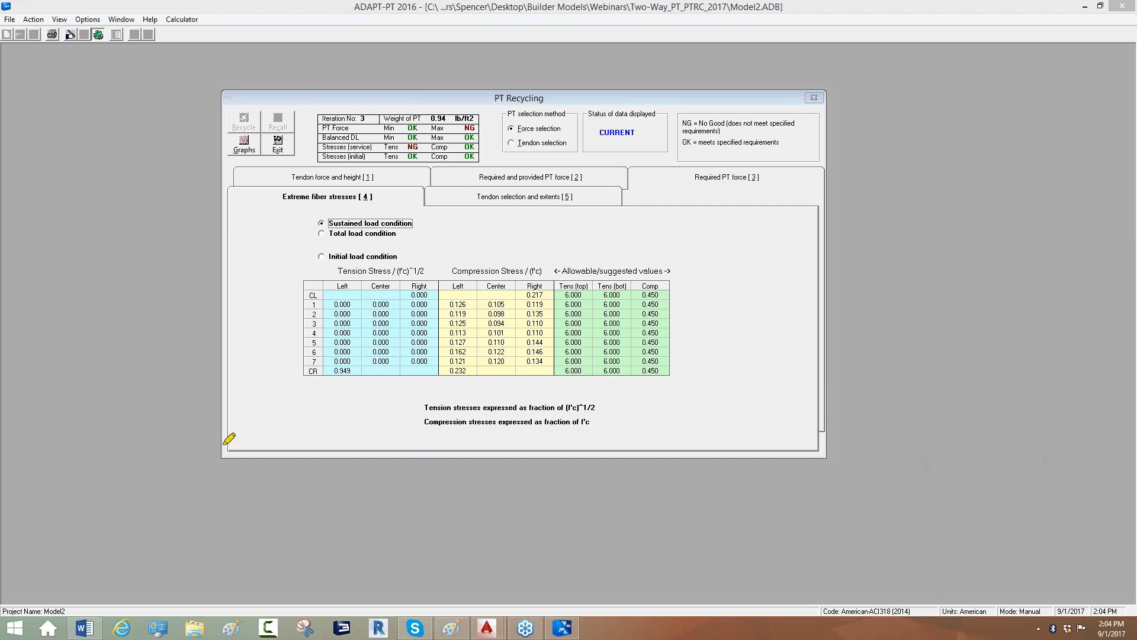
pyautogui.moveTo(194, 483); pyautogui.dragTo(588, 479)
pyautogui.moveTo(188, 486); pyautogui.dragTo(190, 577)
pyautogui.moveTo(590, 479); pyautogui.dragTo(597, 591)
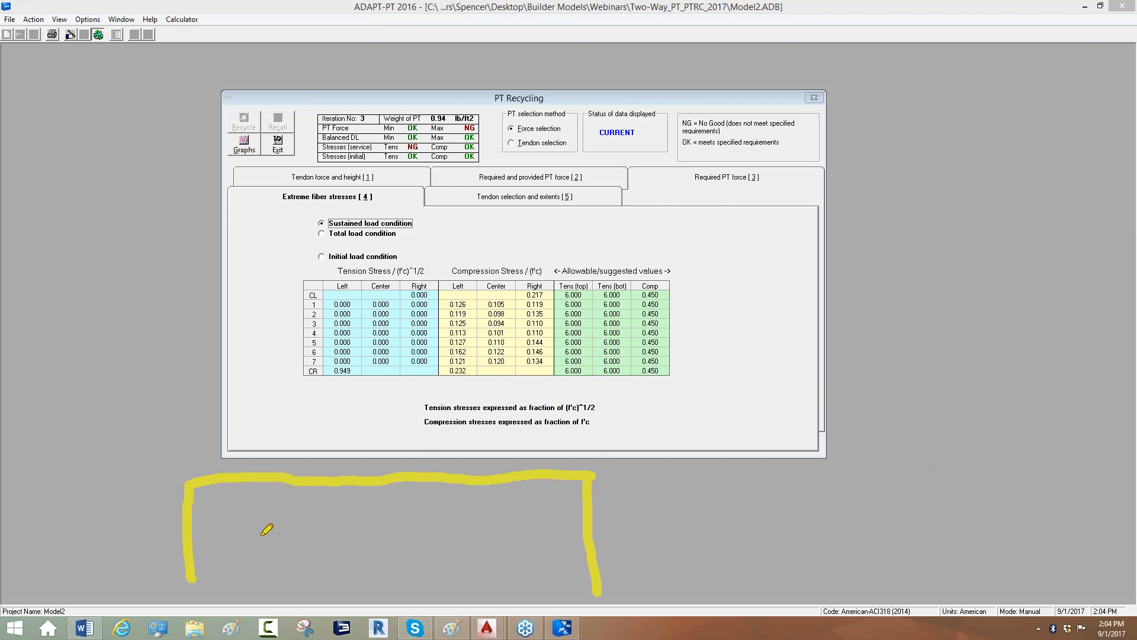
pyautogui.moveTo(369, 560)
pyautogui.mouseDown()
pyautogui.moveTo(368, 595)
pyautogui.moveTo(409, 563)
pyautogui.mouseUp()
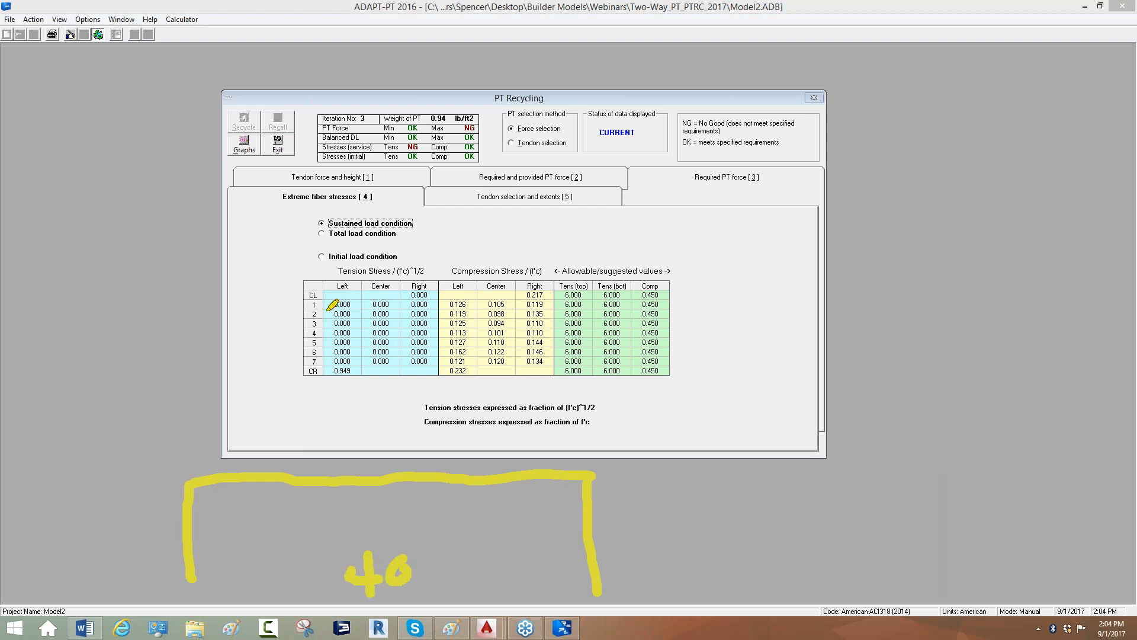
# - Highlight span 1's left, right and center tension stresses and mark the matching support and midspan locations on the sketched span
pyautogui.moveTo(325, 305); pyautogui.dragTo(352, 305)
pyautogui.moveTo(182, 409); pyautogui.dragTo(200, 588)
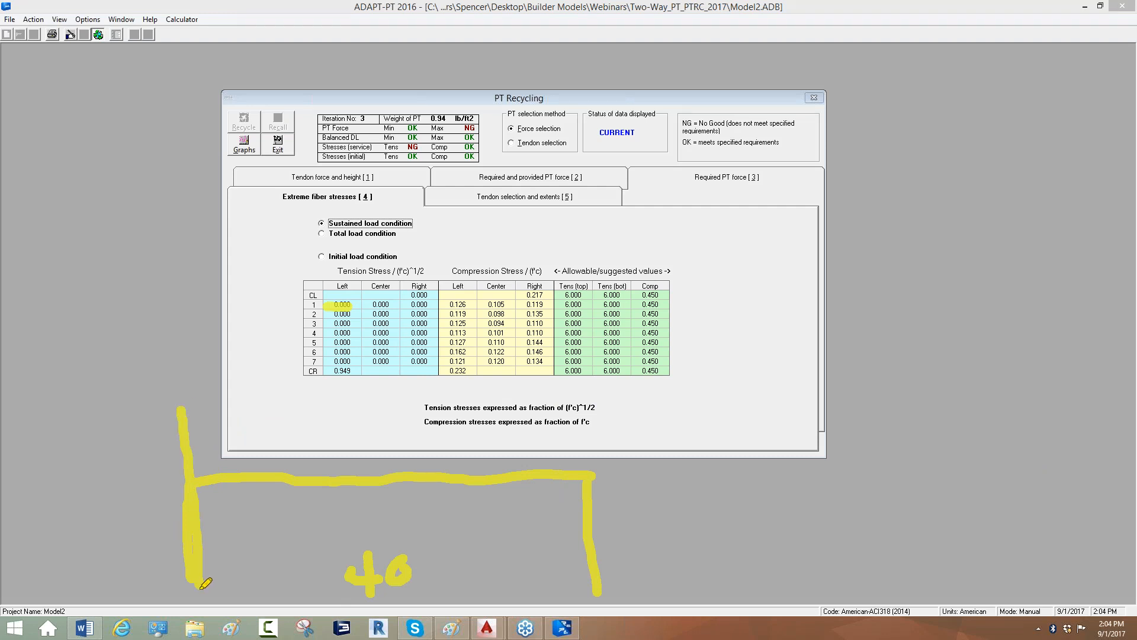
pyautogui.moveTo(413, 304); pyautogui.dragTo(428, 304)
pyautogui.moveTo(587, 426); pyautogui.dragTo(591, 531)
pyautogui.moveTo(369, 306); pyautogui.dragTo(391, 307)
pyautogui.moveTo(379, 398); pyautogui.dragTo(375, 542)
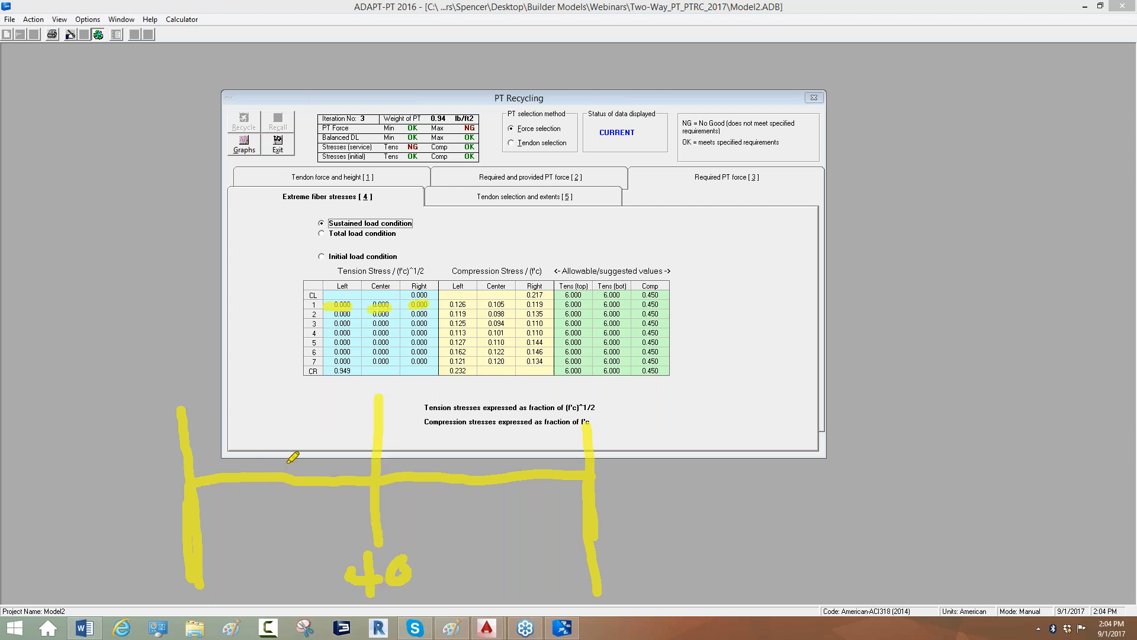
# - Mark intermediate points and end and middle regions on the sketched span, highlight span 1's end tension stresses, and erase all drawings
pyautogui.moveTo(227, 505); pyautogui.dragTo(253, 508)
pyautogui.moveTo(274, 453); pyautogui.dragTo(292, 529)
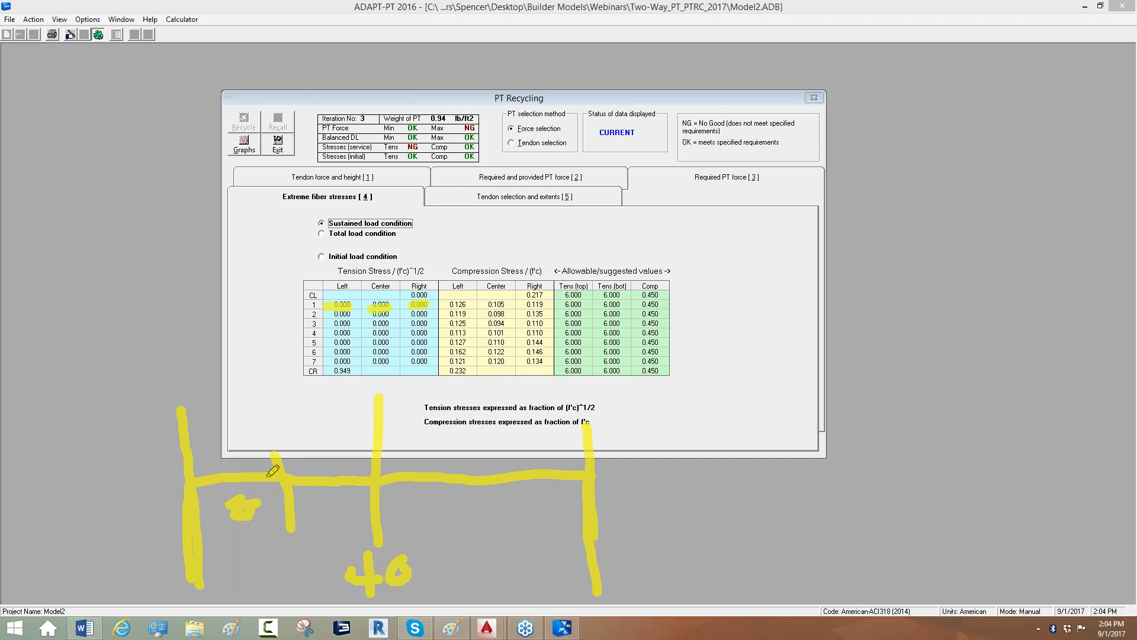
pyautogui.moveTo(327, 304); pyautogui.dragTo(353, 309)
pyautogui.moveTo(491, 445)
pyautogui.mouseDown()
pyautogui.moveTo(507, 505)
pyautogui.moveTo(522, 485)
pyautogui.moveTo(558, 479)
pyautogui.moveTo(511, 480)
pyautogui.mouseUp()
pyautogui.moveTo(418, 304); pyautogui.dragTo(435, 305)
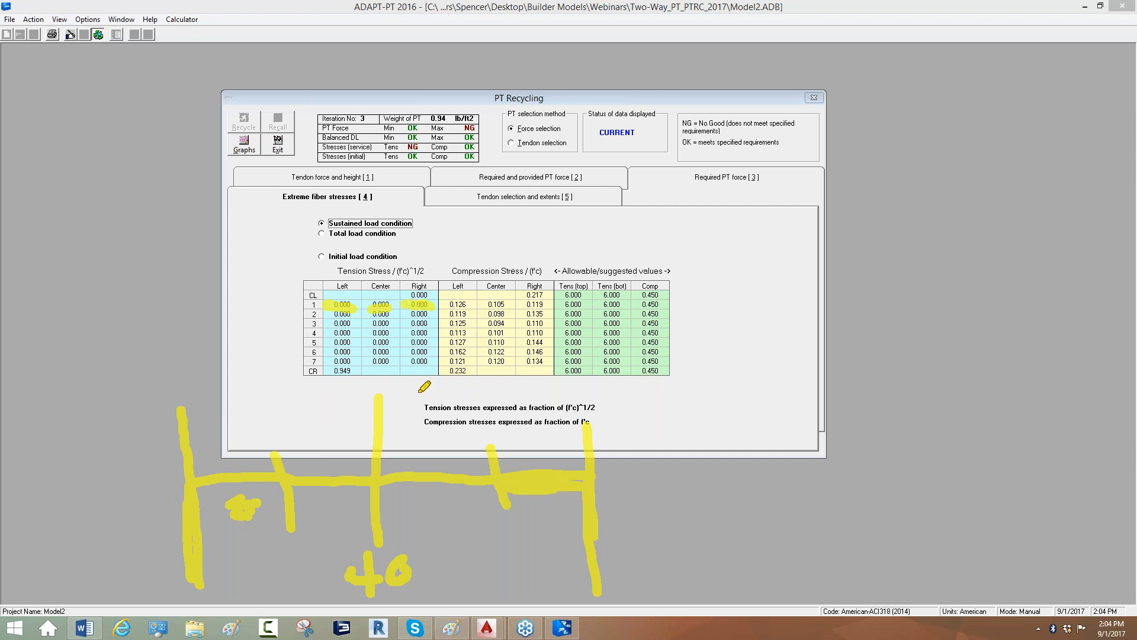
pyautogui.moveTo(293, 489)
pyautogui.mouseDown()
pyautogui.moveTo(450, 485)
pyautogui.moveTo(288, 481)
pyautogui.moveTo(343, 484)
pyautogui.moveTo(330, 485)
pyautogui.mouseUp()
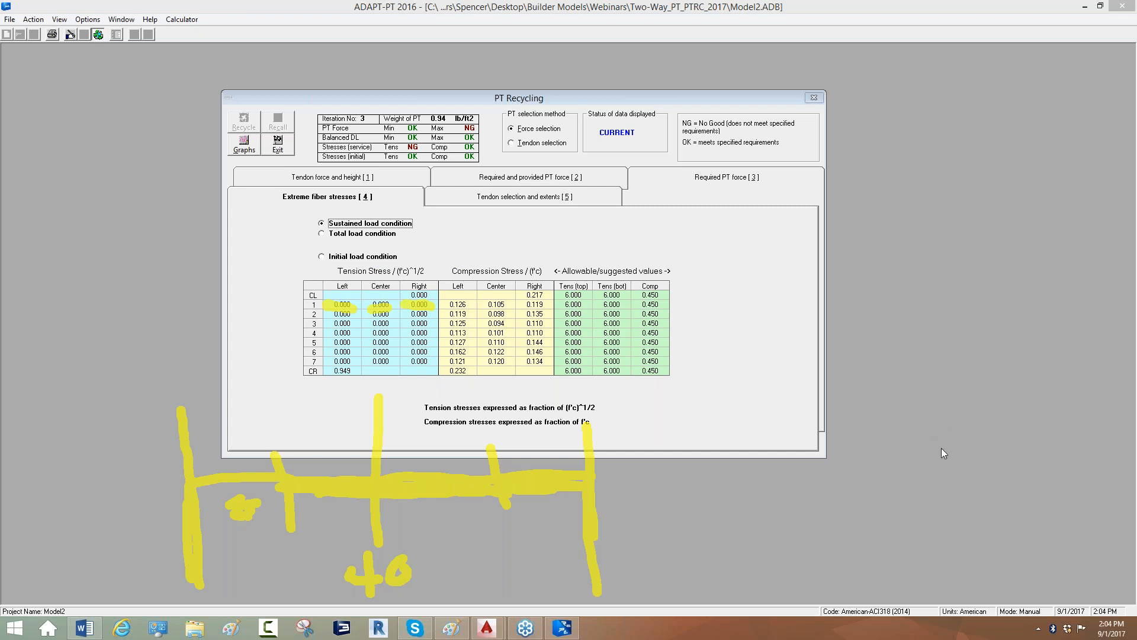
pyautogui.click(951, 500)
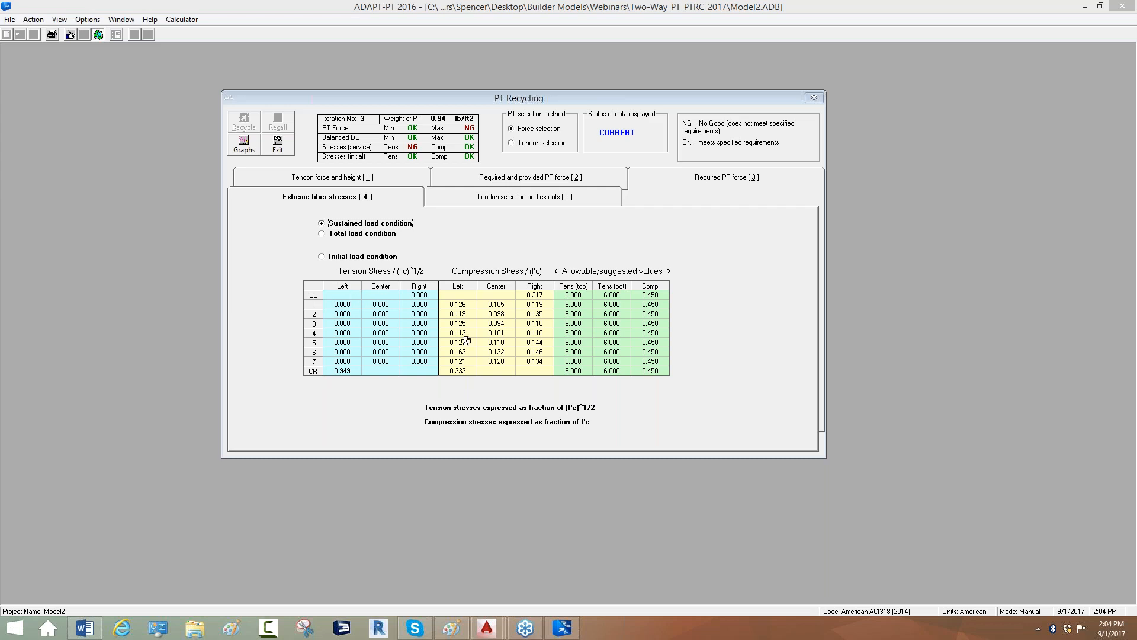
# - Show the extreme fiber stresses for the total load condition and inspect the right cantilever's tension stress
pyautogui.click(334, 235)
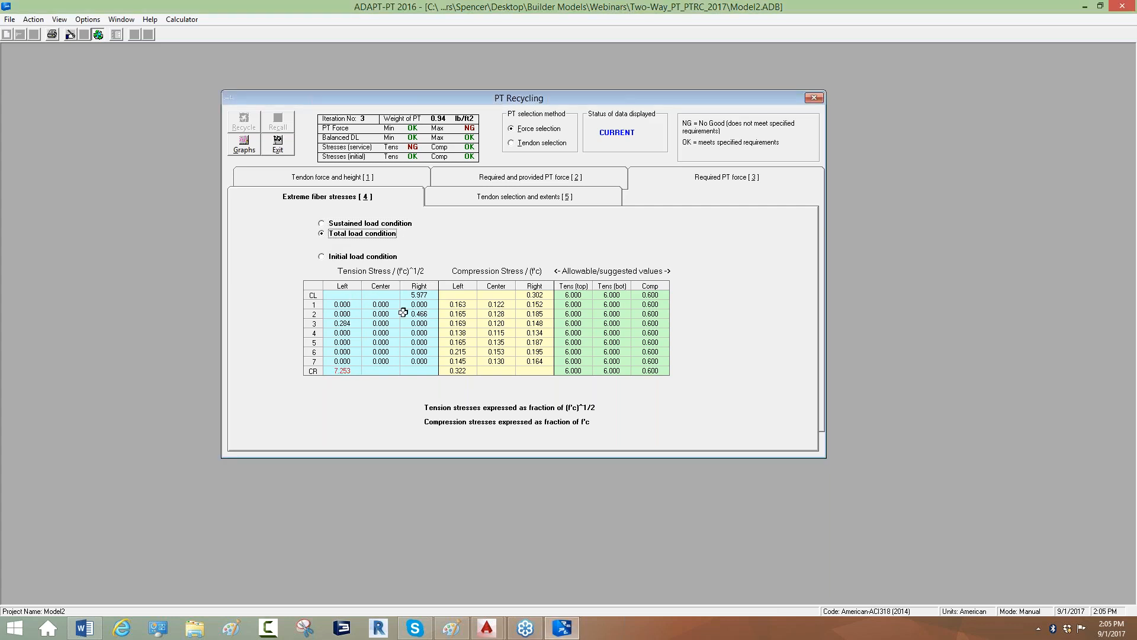
pyautogui.click(334, 371)
# - Sketch a slab end with its support using the highlighter, mark the right cantilever's left tension stress, and erase all drawings
pyautogui.hotkey('alt', 'Tab')
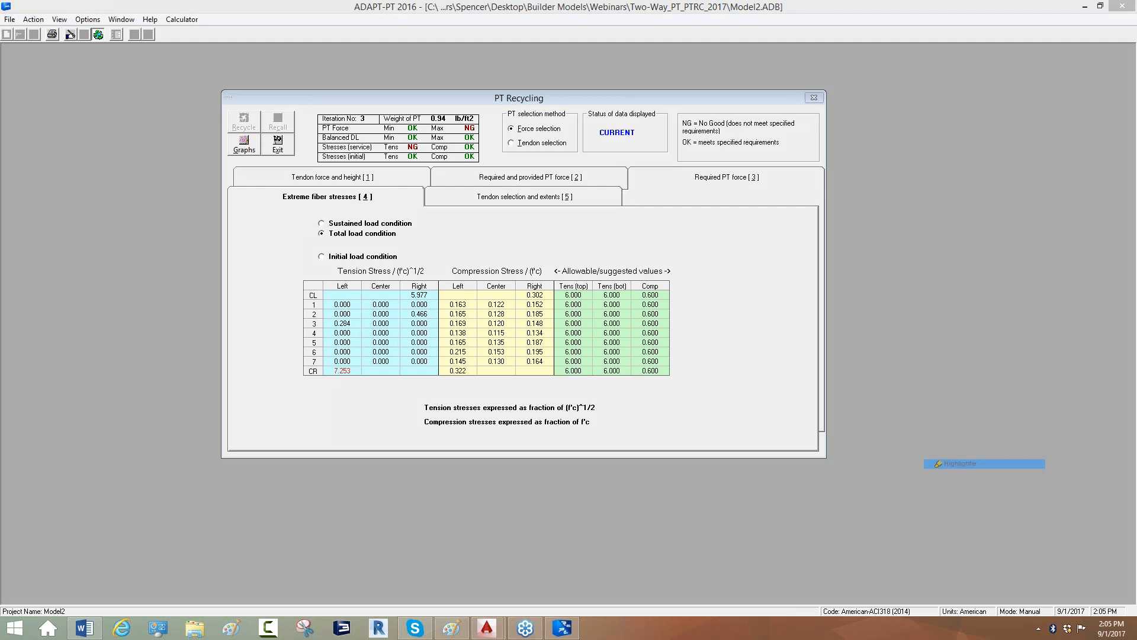
pyautogui.moveTo(468, 540); pyautogui.dragTo(489, 438)
pyautogui.moveTo(538, 529)
pyautogui.mouseDown()
pyautogui.moveTo(565, 392)
pyautogui.moveTo(1042, 386)
pyautogui.mouseUp()
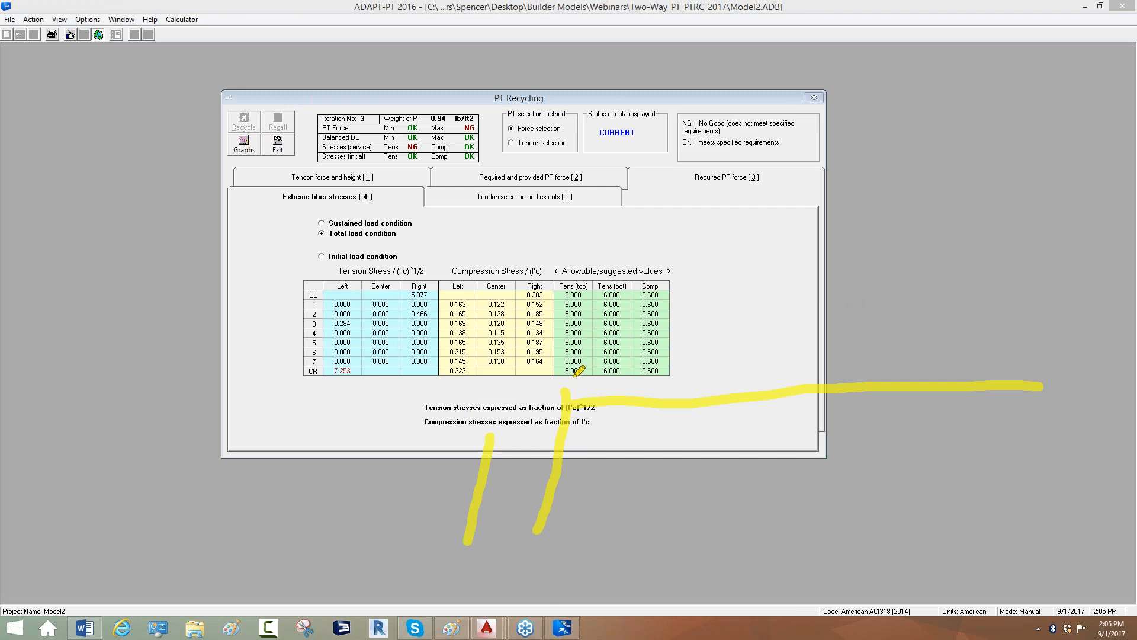
pyautogui.moveTo(867, 306)
pyautogui.mouseDown()
pyautogui.moveTo(533, 309)
pyautogui.moveTo(303, 328)
pyautogui.mouseUp()
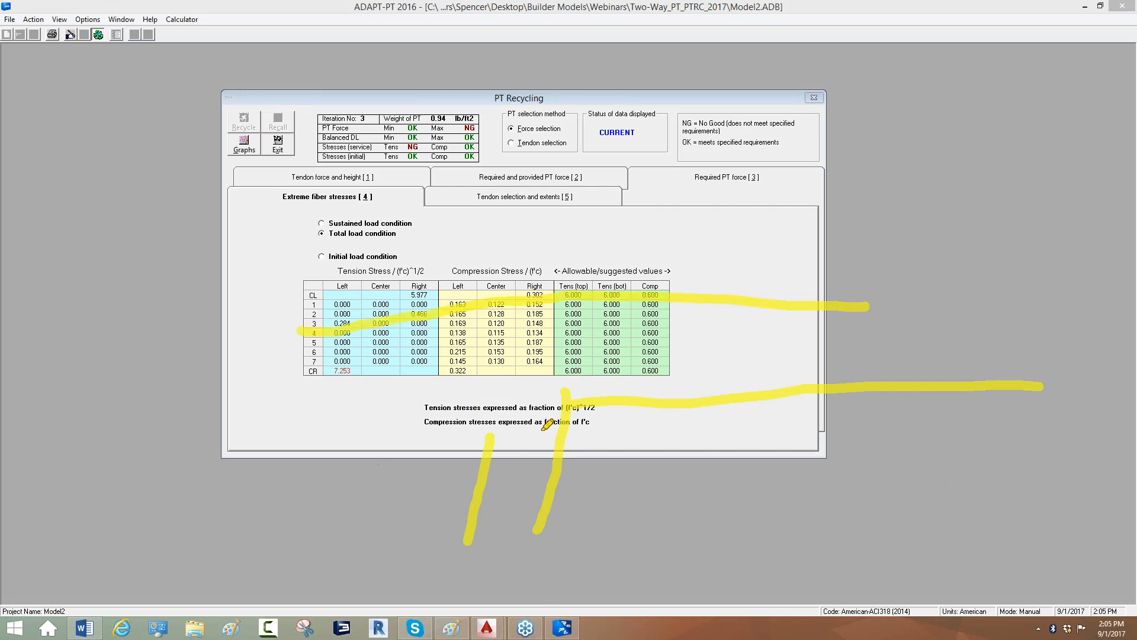
pyautogui.moveTo(873, 306); pyautogui.dragTo(897, 378)
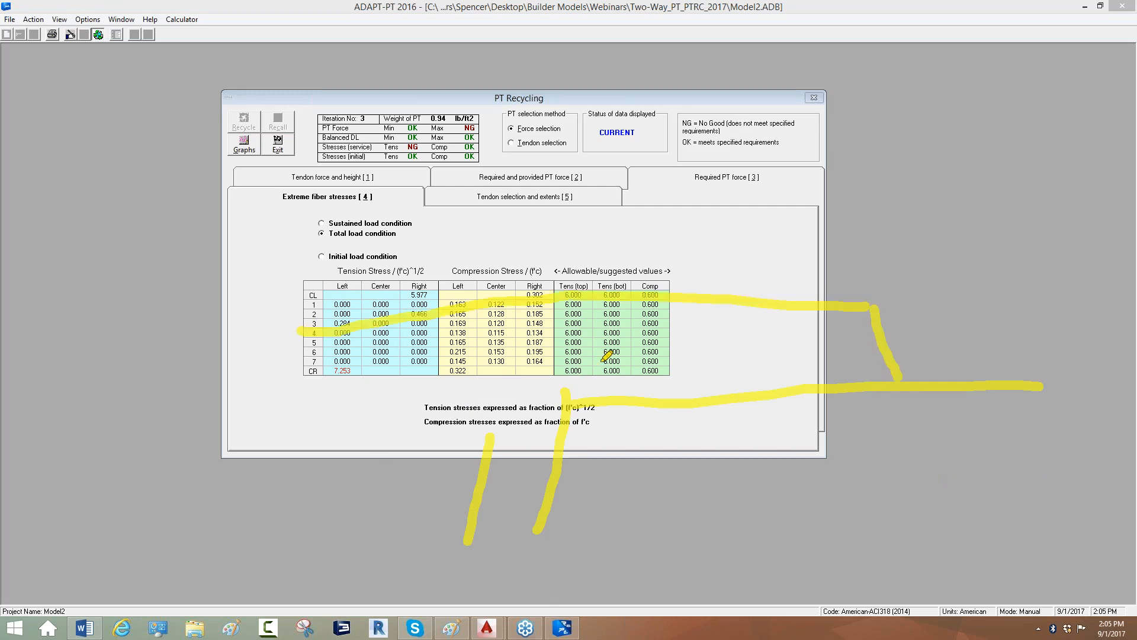
pyautogui.moveTo(589, 266); pyautogui.dragTo(594, 449)
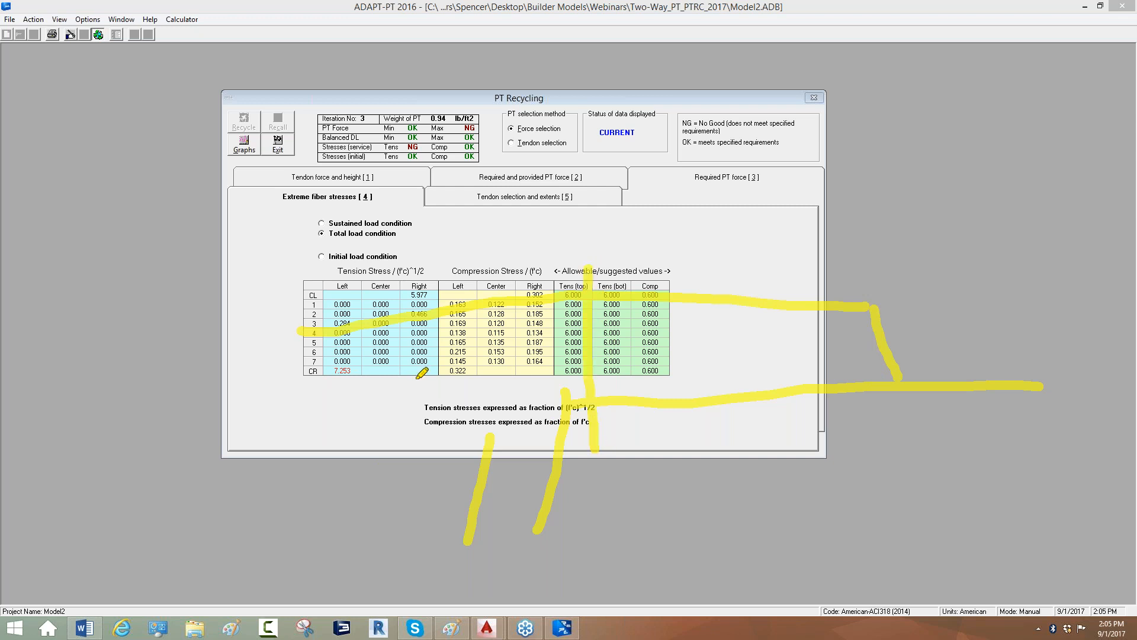
pyautogui.moveTo(333, 374); pyautogui.dragTo(358, 370)
pyautogui.moveTo(592, 265); pyautogui.dragTo(589, 476)
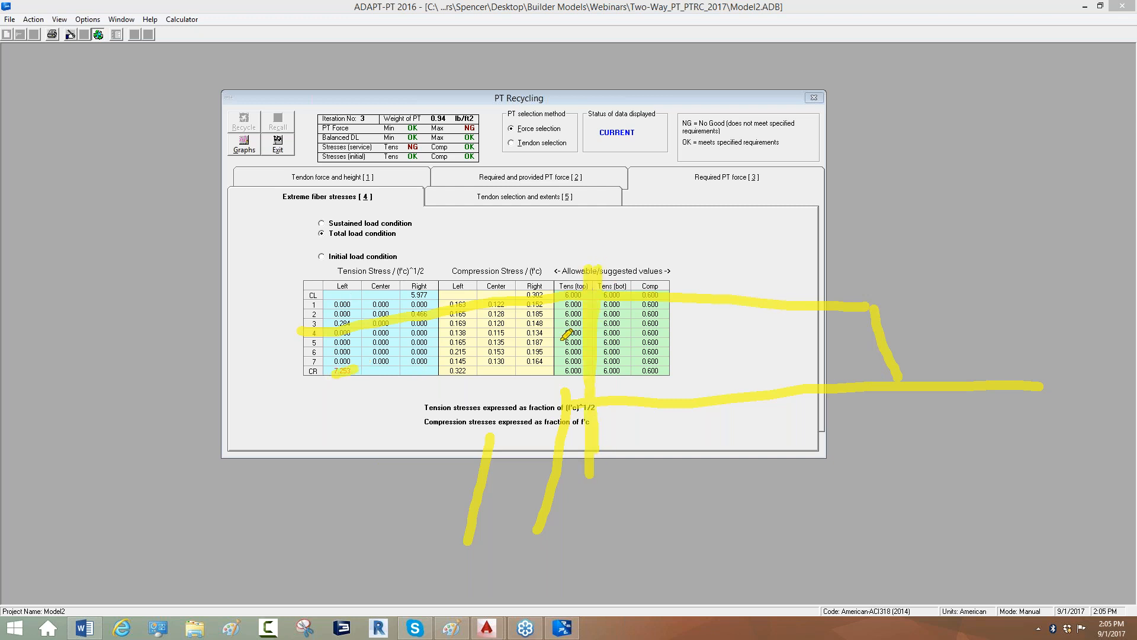
pyautogui.moveTo(476, 324); pyautogui.dragTo(705, 306)
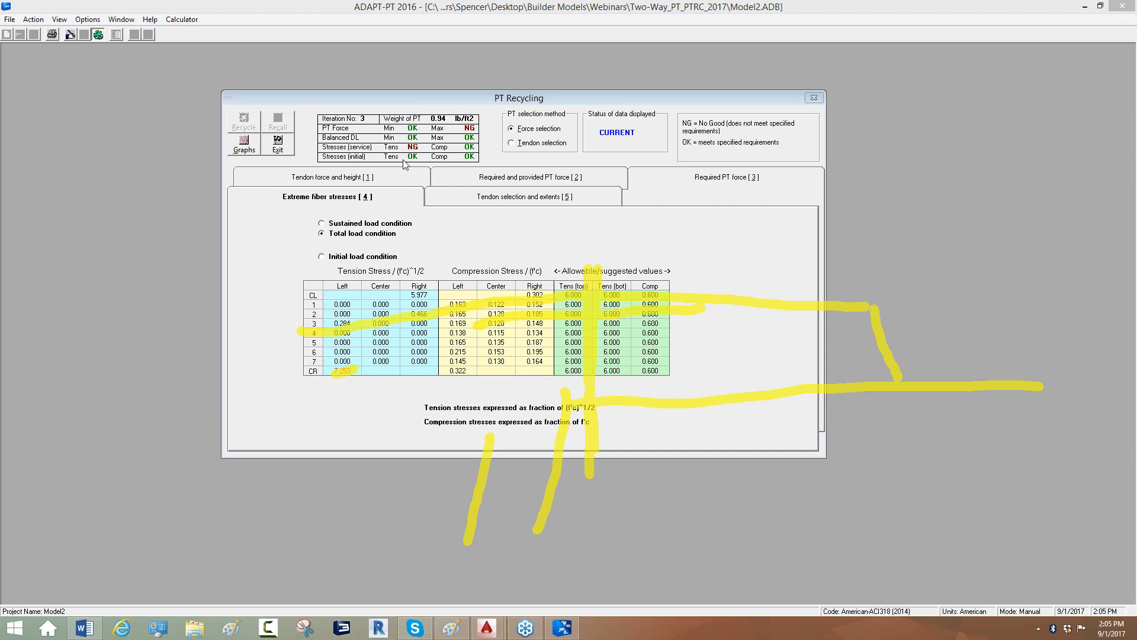
pyautogui.click(965, 488)
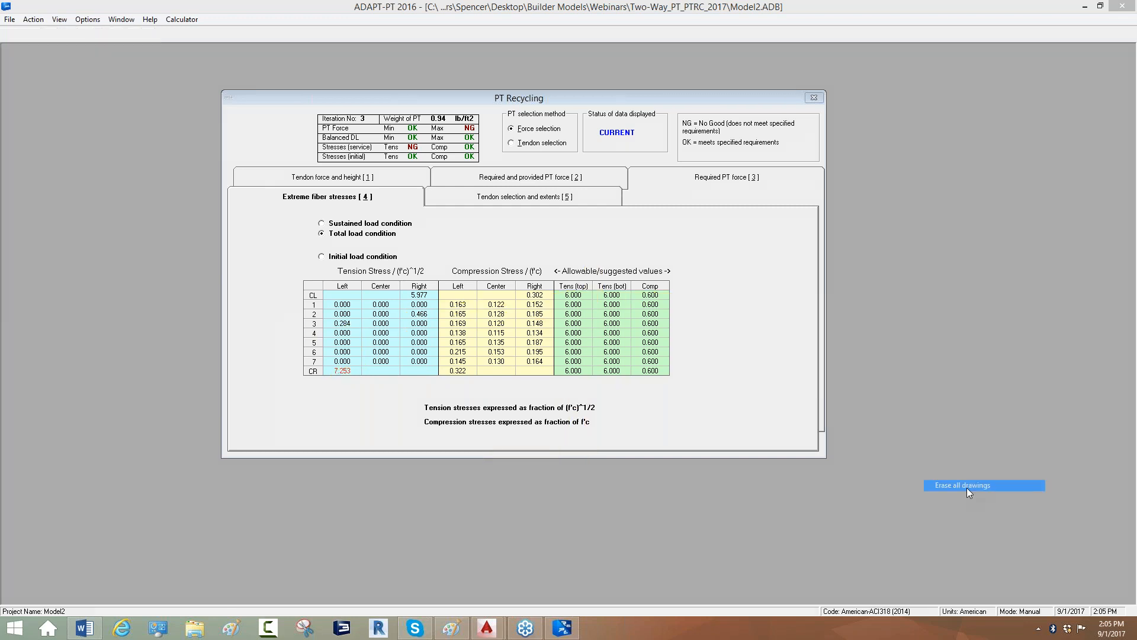
# - Show the tendon forces and heights, and outline the required force columns, the PT Force column and the multiple tendon path option with the pen
pyautogui.click(329, 197)
pyautogui.click(330, 180)
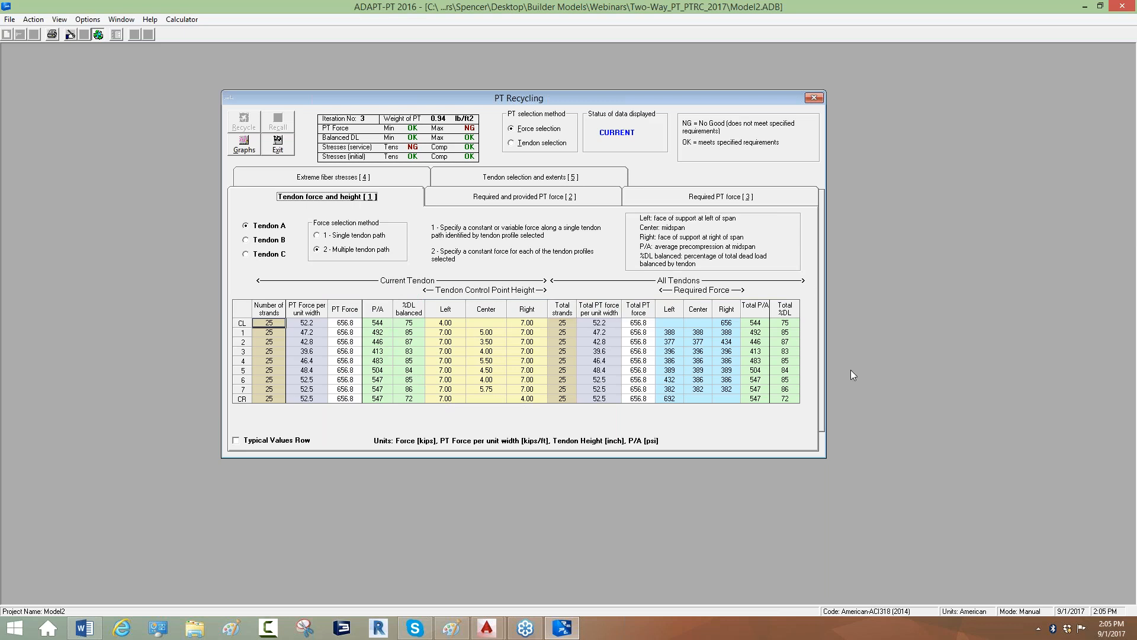
pyautogui.click(932, 415)
pyautogui.click(946, 439)
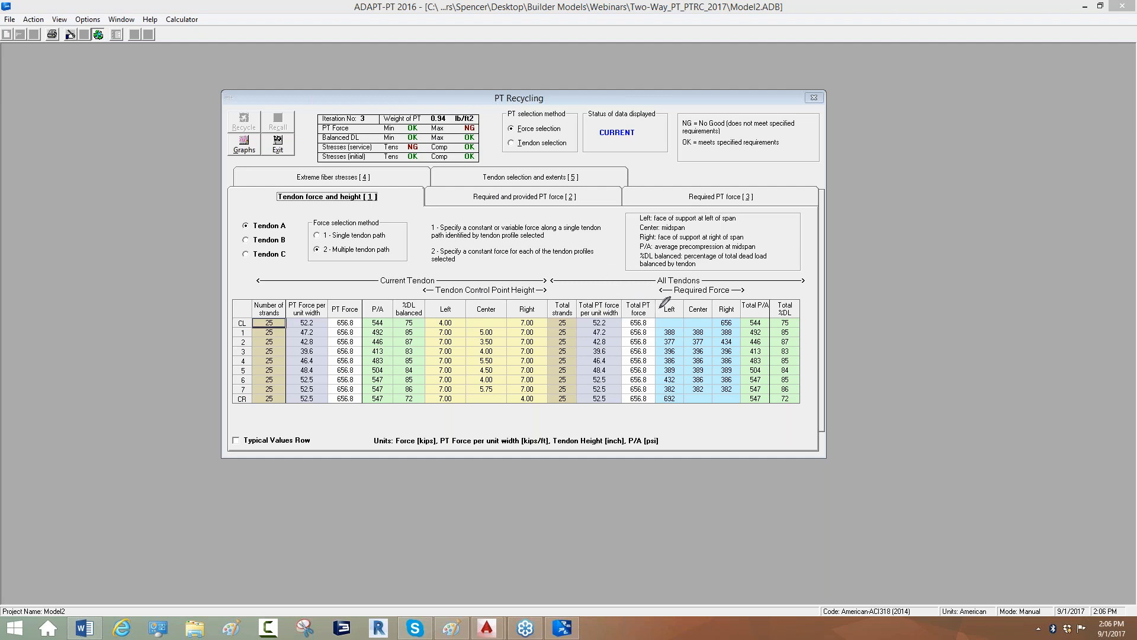
pyautogui.moveTo(657, 294)
pyautogui.mouseDown()
pyautogui.moveTo(658, 404)
pyautogui.moveTo(748, 407)
pyautogui.moveTo(739, 290)
pyautogui.moveTo(659, 286)
pyautogui.mouseUp()
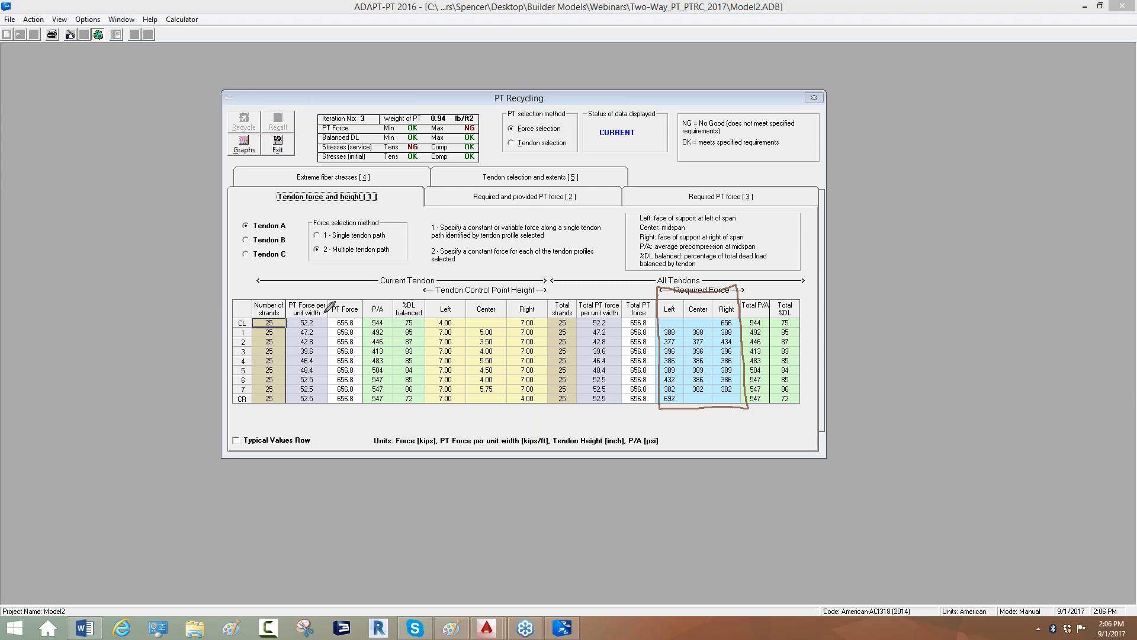
pyautogui.moveTo(324, 318)
pyautogui.mouseDown()
pyautogui.moveTo(333, 410)
pyautogui.moveTo(358, 414)
pyautogui.moveTo(358, 305)
pyautogui.moveTo(331, 308)
pyautogui.mouseUp()
pyautogui.moveTo(305, 251)
pyautogui.mouseDown()
pyautogui.moveTo(393, 252)
pyautogui.moveTo(307, 251)
pyautogui.mouseUp()
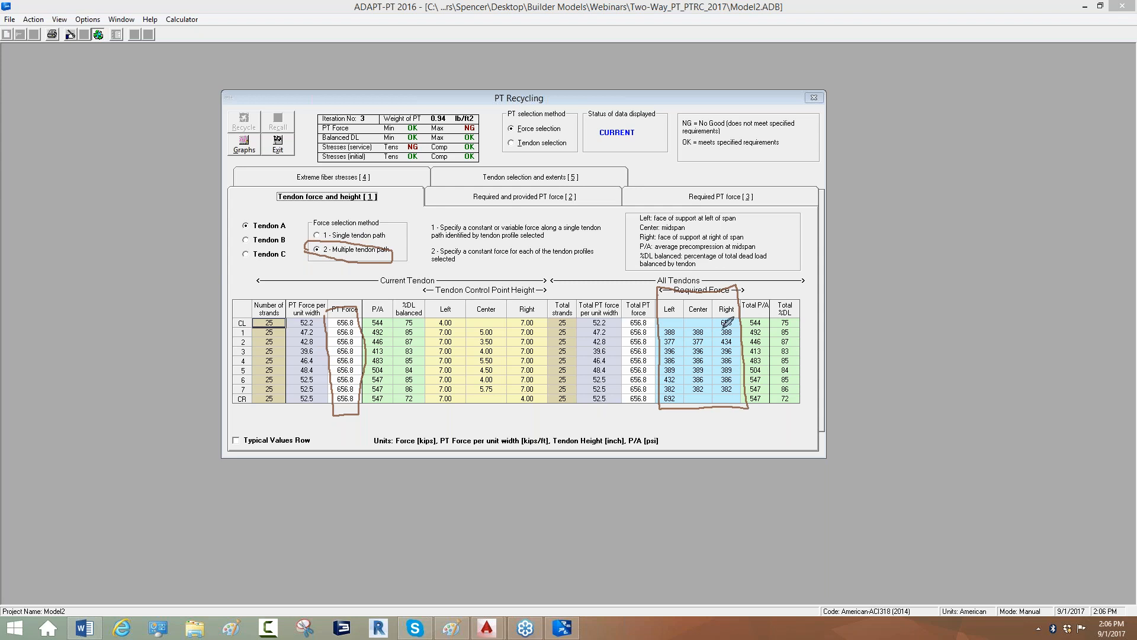
# - Circle the required forces at both cantilevers and sketch a multi-span slab on columns with a tendon line running its full length
pyautogui.moveTo(723, 319); pyautogui.dragTo(732, 319)
pyautogui.moveTo(666, 398); pyautogui.dragTo(667, 403)
pyautogui.moveTo(111, 114)
pyautogui.mouseDown()
pyautogui.moveTo(780, 142)
pyautogui.moveTo(690, 171)
pyautogui.moveTo(698, 215)
pyautogui.moveTo(673, 173)
pyautogui.mouseUp()
pyautogui.moveTo(137, 152)
pyautogui.mouseDown()
pyautogui.moveTo(212, 151)
pyautogui.moveTo(214, 197)
pyautogui.moveTo(235, 155)
pyautogui.moveTo(645, 164)
pyautogui.mouseUp()
pyautogui.moveTo(547, 172); pyautogui.dragTo(547, 212)
pyautogui.moveTo(457, 184); pyautogui.dragTo(453, 217)
pyautogui.moveTo(407, 187)
pyautogui.mouseDown()
pyautogui.moveTo(385, 219)
pyautogui.moveTo(329, 247)
pyautogui.mouseUp()
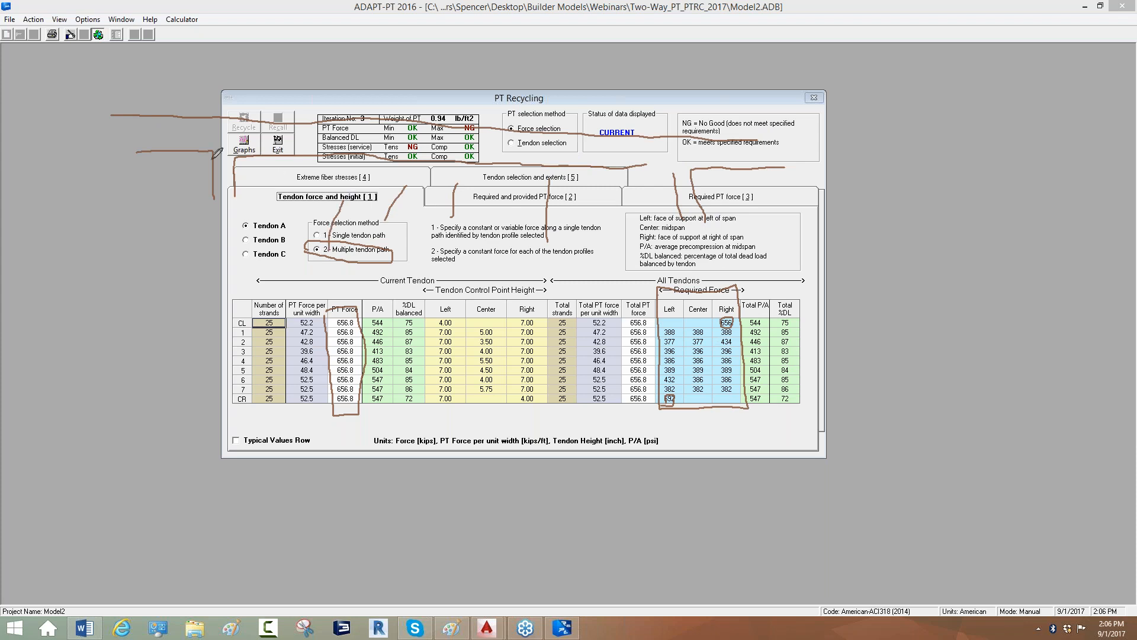
pyautogui.moveTo(114, 136); pyautogui.dragTo(797, 155)
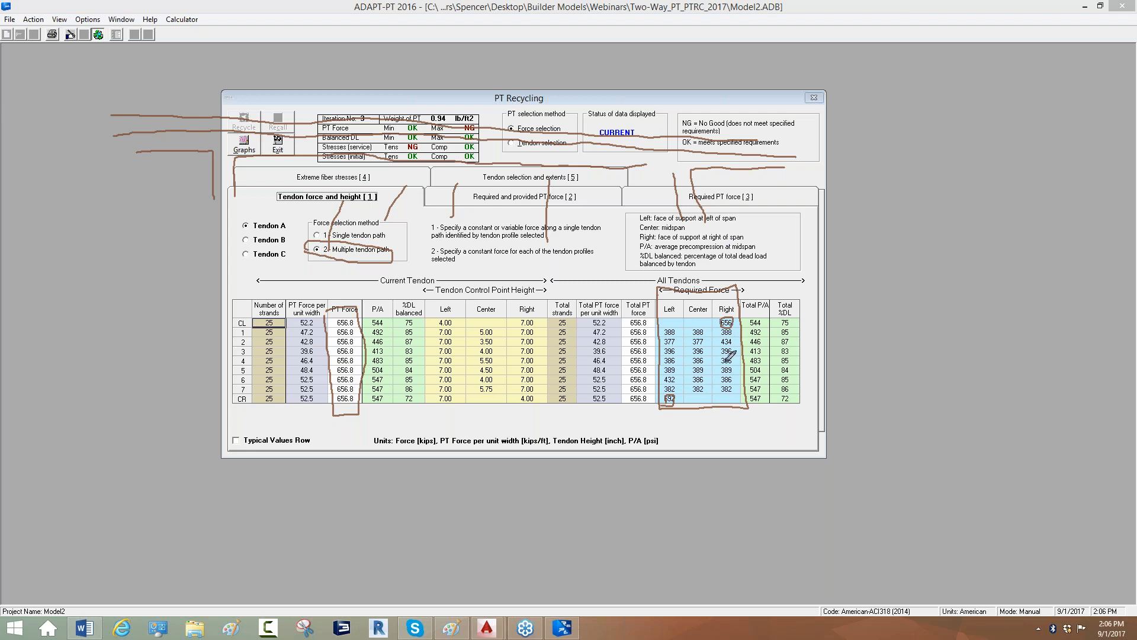
# - Box the required force at the right of span 2, sketch added tendons at both slab ends, and erase all drawings
pyautogui.moveTo(718, 337)
pyautogui.mouseDown()
pyautogui.moveTo(744, 336)
pyautogui.moveTo(724, 342)
pyautogui.mouseUp()
pyautogui.moveTo(619, 151)
pyautogui.mouseDown()
pyautogui.moveTo(793, 143)
pyautogui.moveTo(783, 160)
pyautogui.mouseUp()
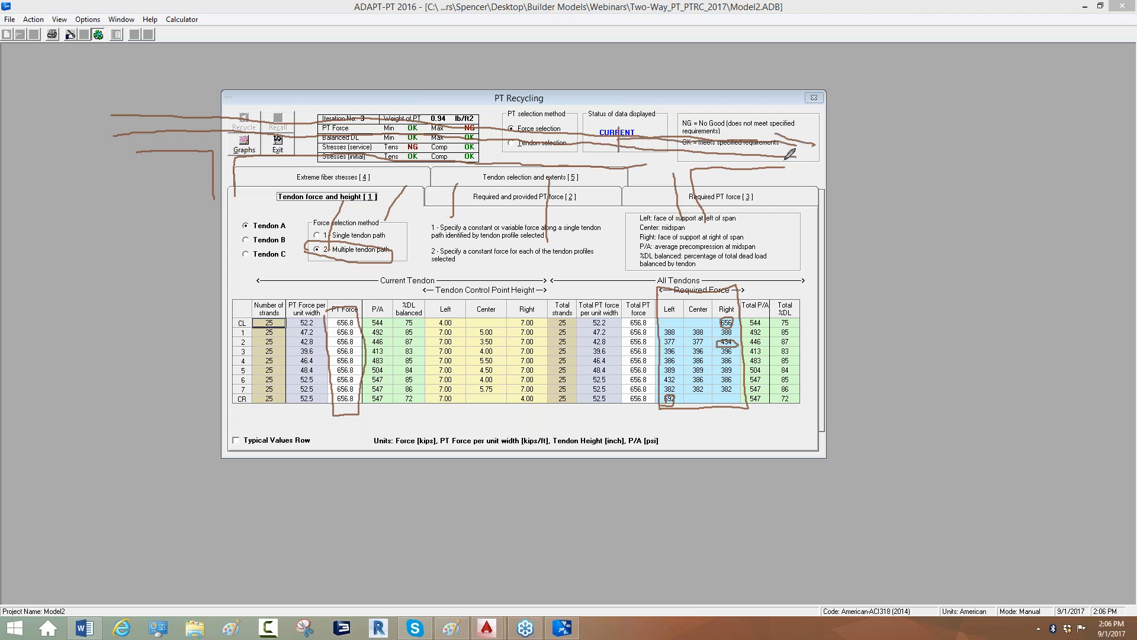
pyautogui.moveTo(323, 103)
pyautogui.mouseDown()
pyautogui.moveTo(323, 136)
pyautogui.moveTo(127, 119)
pyautogui.mouseUp()
pyautogui.moveTo(129, 103)
pyautogui.mouseDown()
pyautogui.moveTo(102, 122)
pyautogui.moveTo(131, 140)
pyautogui.mouseUp()
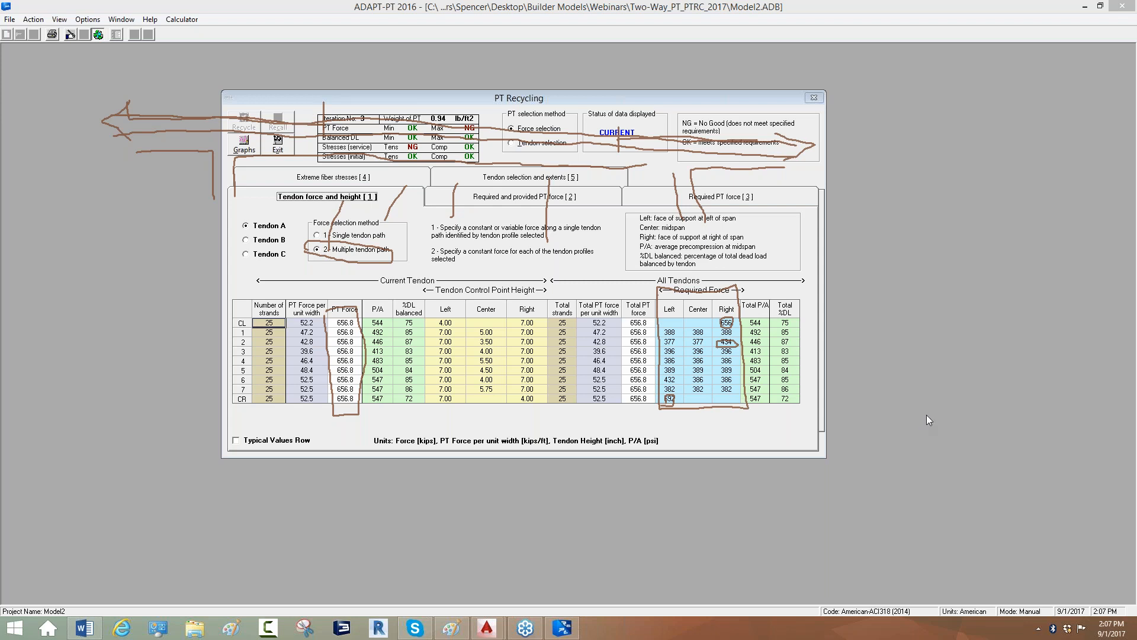
pyautogui.click(953, 486)
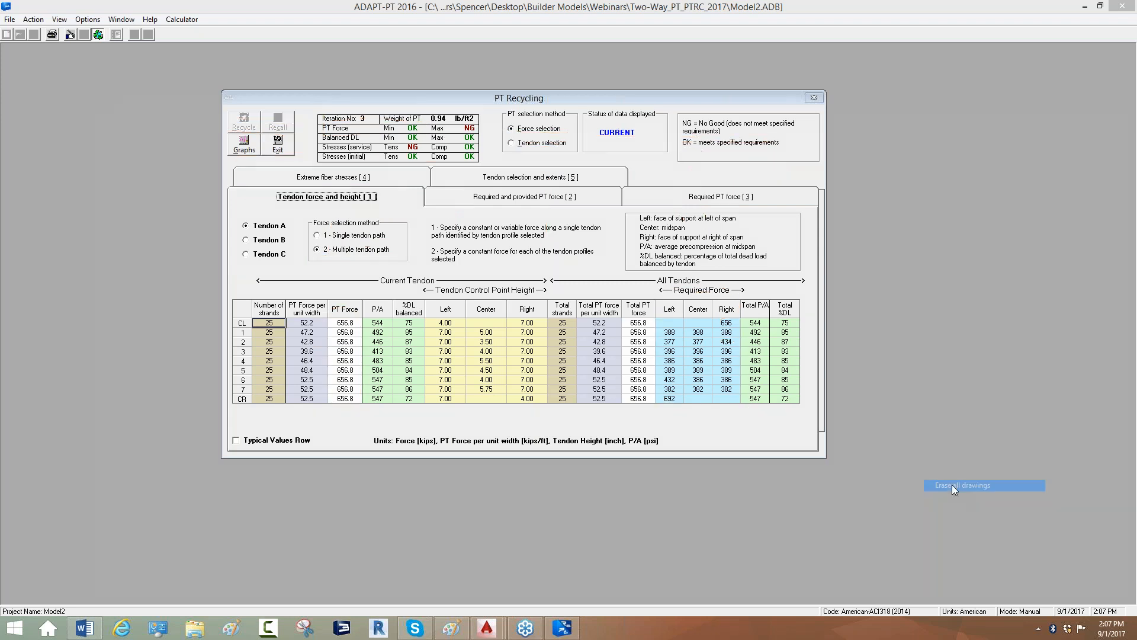
# - Show the tendon extents and try moving Tendon B's ends to 2.25 and 4.70 before returning them to 0.00 and 2.25
pyautogui.click(514, 182)
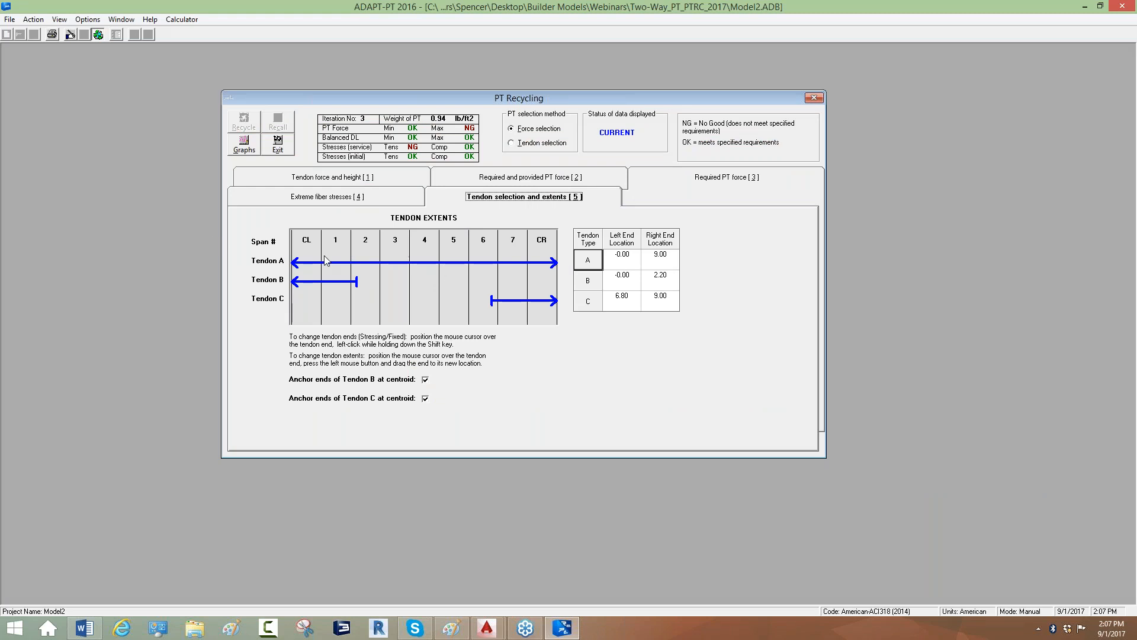
pyautogui.moveTo(357, 281); pyautogui.dragTo(430, 294)
pyautogui.click(292, 284)
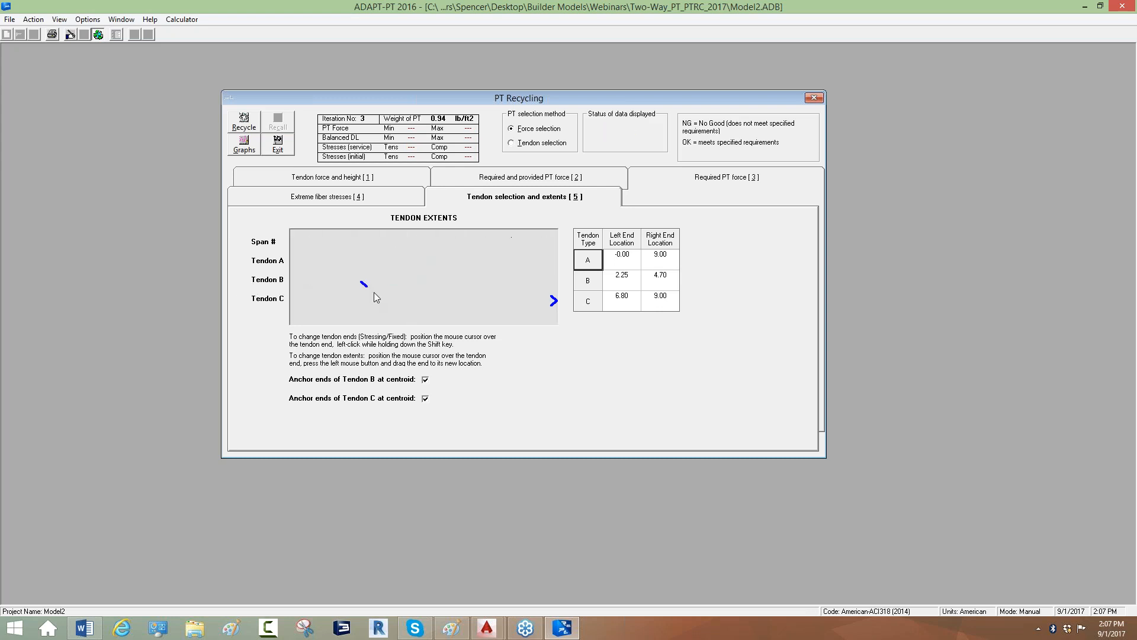
pyautogui.moveTo(430, 282); pyautogui.dragTo(326, 289)
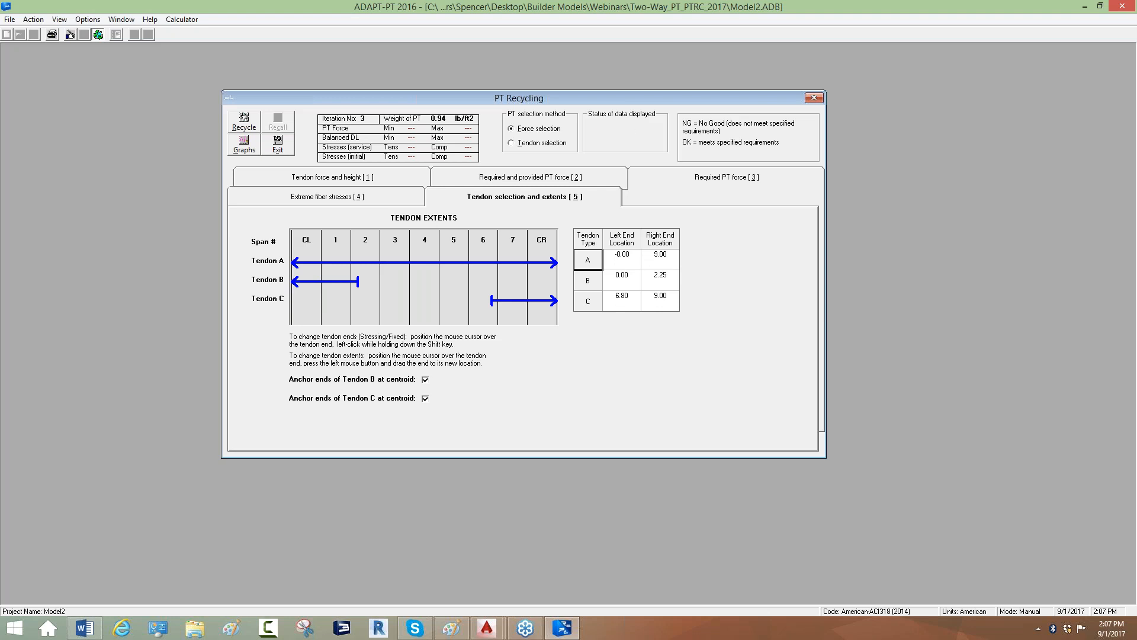
# - Set Tendon B's right end location to 2.20
pyautogui.click(629, 283)
pyautogui.click(658, 285)
pyautogui.write('2')
pyautogui.click(619, 300)
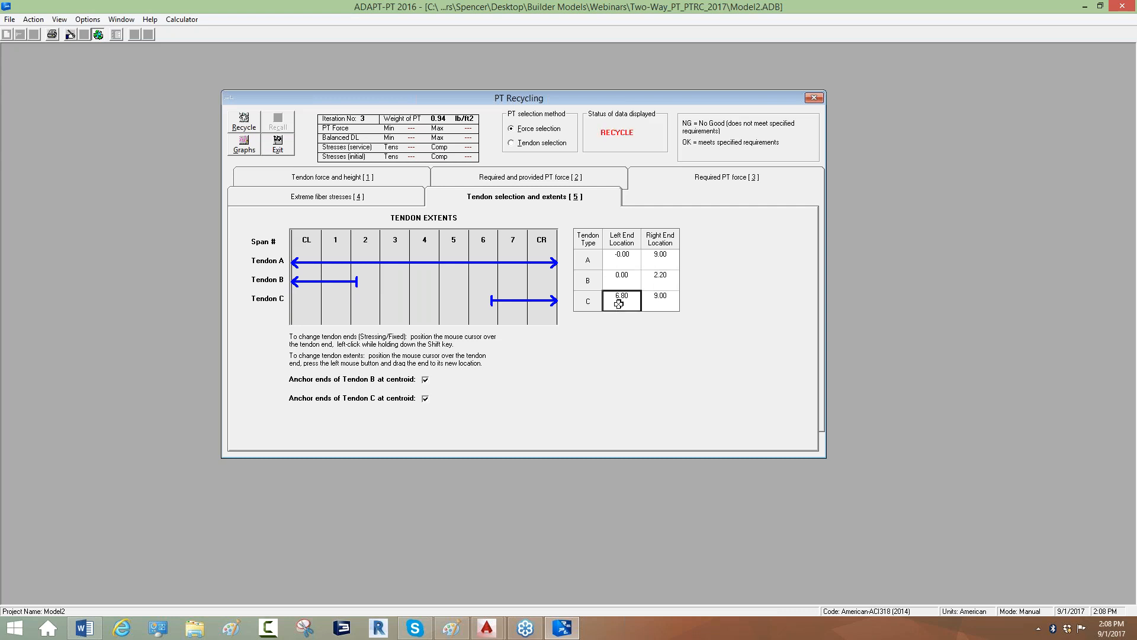
# - Set Tendon A's PT force to 434 kips in the tendon force and height table
pyautogui.click(328, 178)
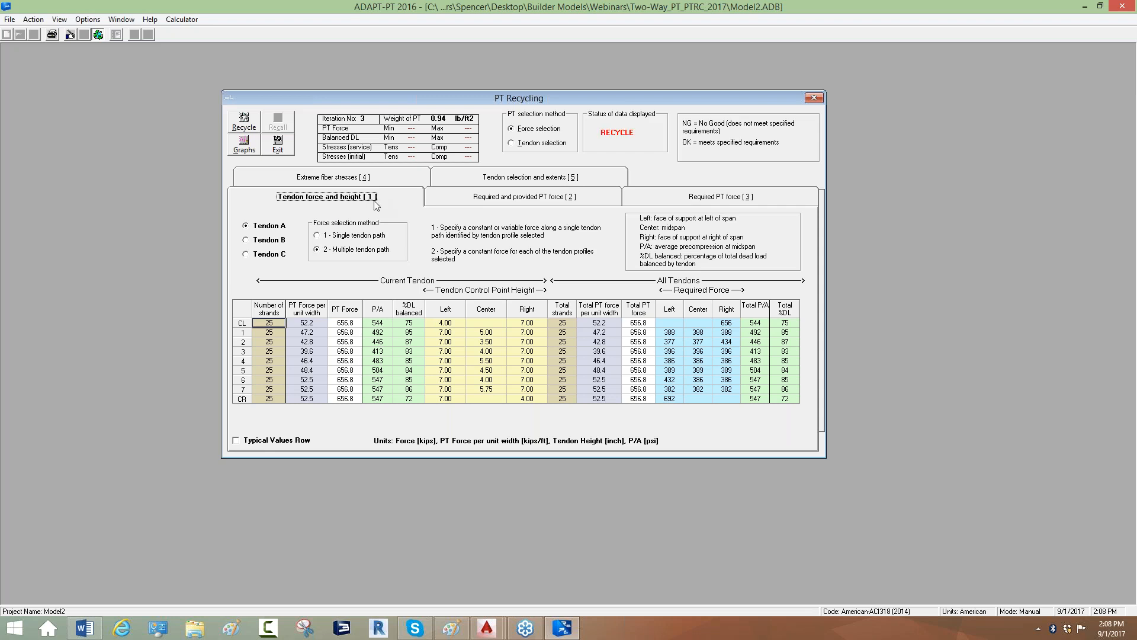
pyautogui.click(340, 325)
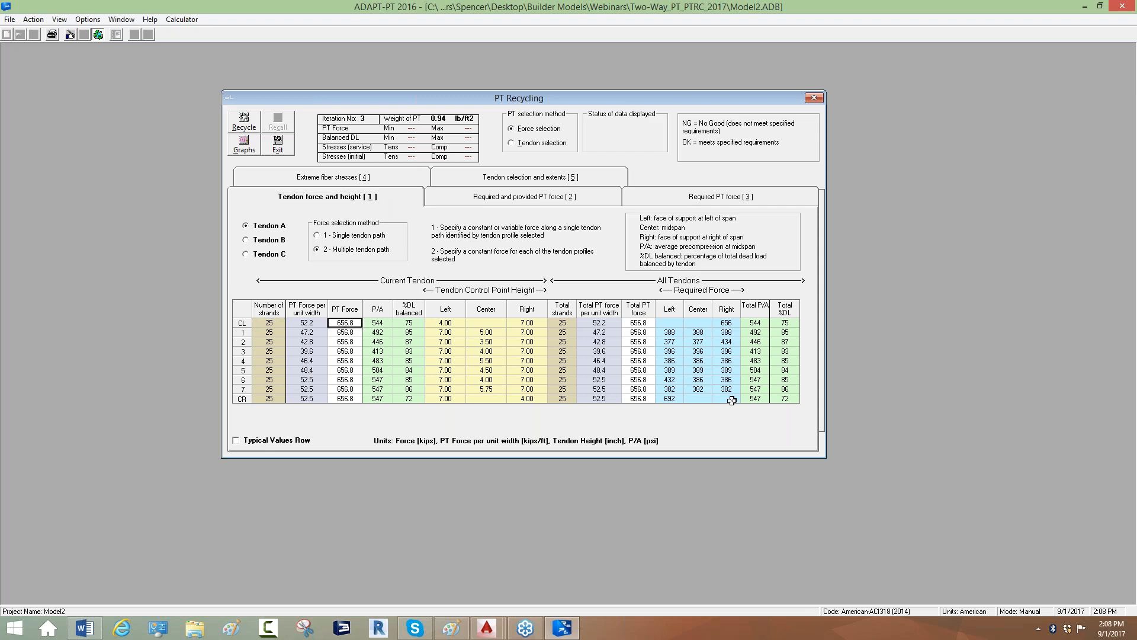
pyautogui.write('434')
pyautogui.press('Return')
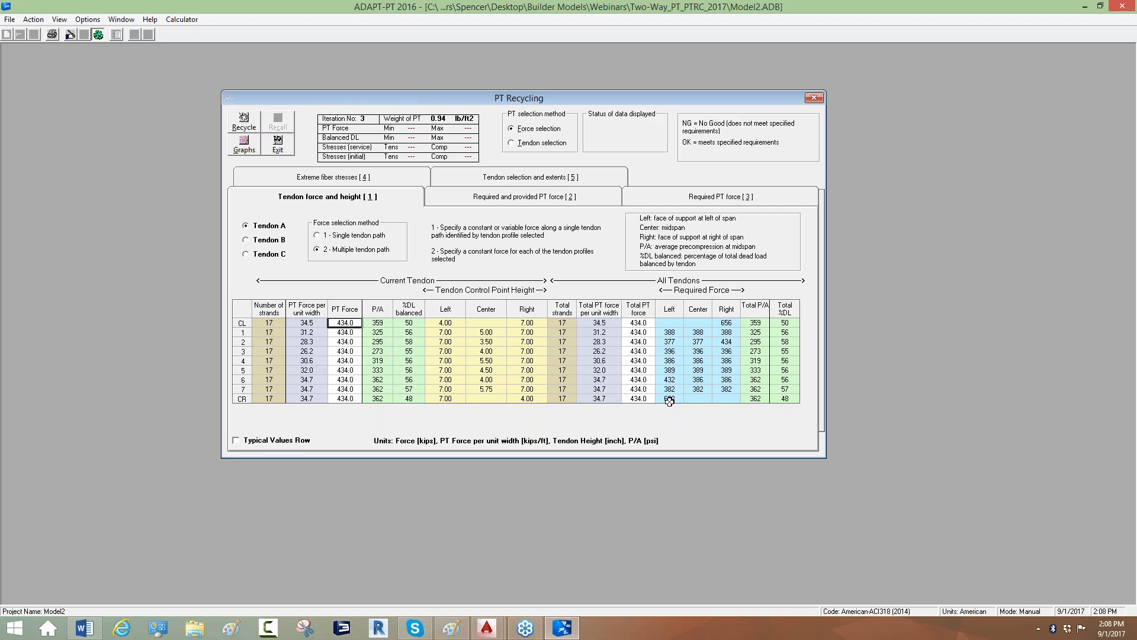
# - Set Tendon B's PT force to 258 kips at the left cantilever and span 1
pyautogui.click(252, 240)
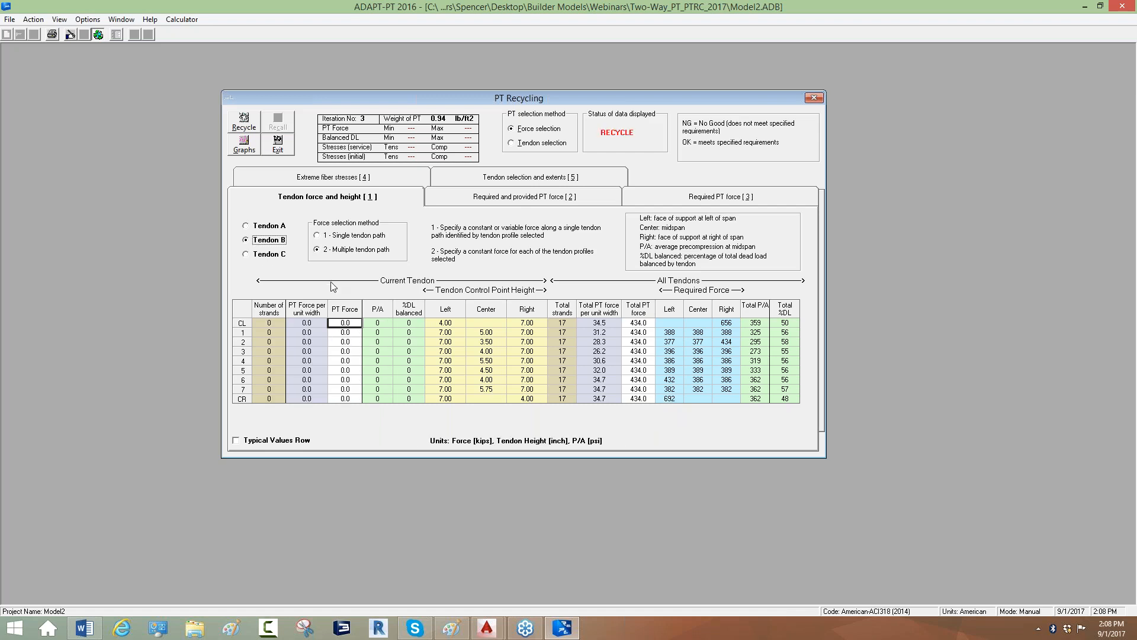
pyautogui.click(344, 322)
pyautogui.doubleClick(345, 323)
pyautogui.write('20')
pyautogui.write('8')
pyautogui.click(349, 353)
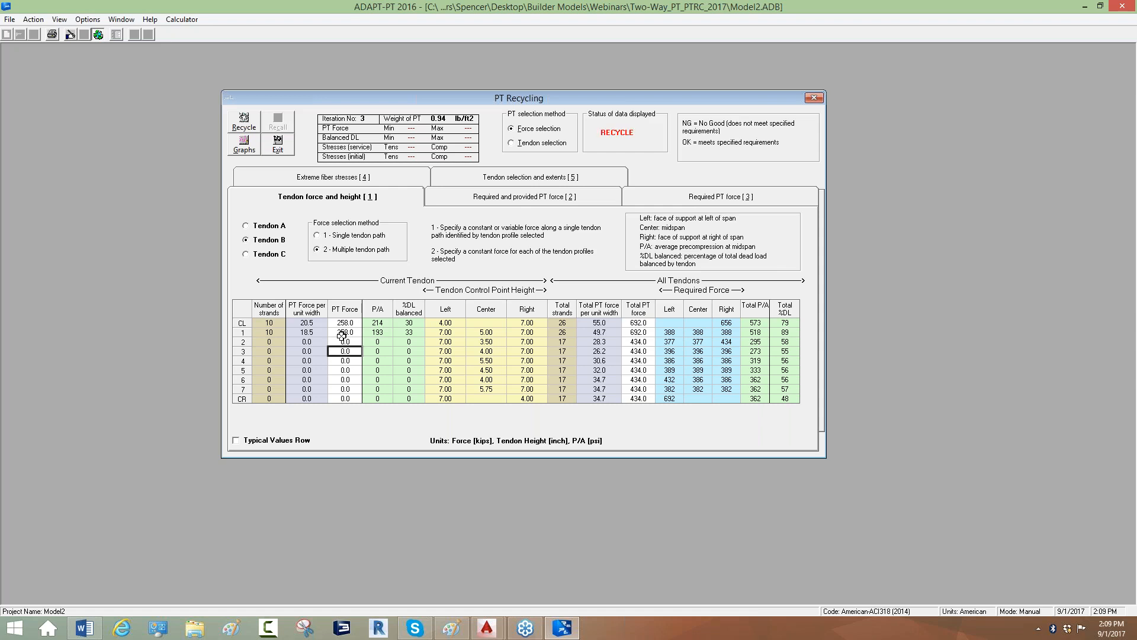
# - Set Tendon C's PT force to 258 kips in span 7 and the right cantilever, and recycle the design
pyautogui.click(246, 254)
pyautogui.click(337, 398)
pyautogui.write('258')
pyautogui.press('Return')
pyautogui.click(355, 370)
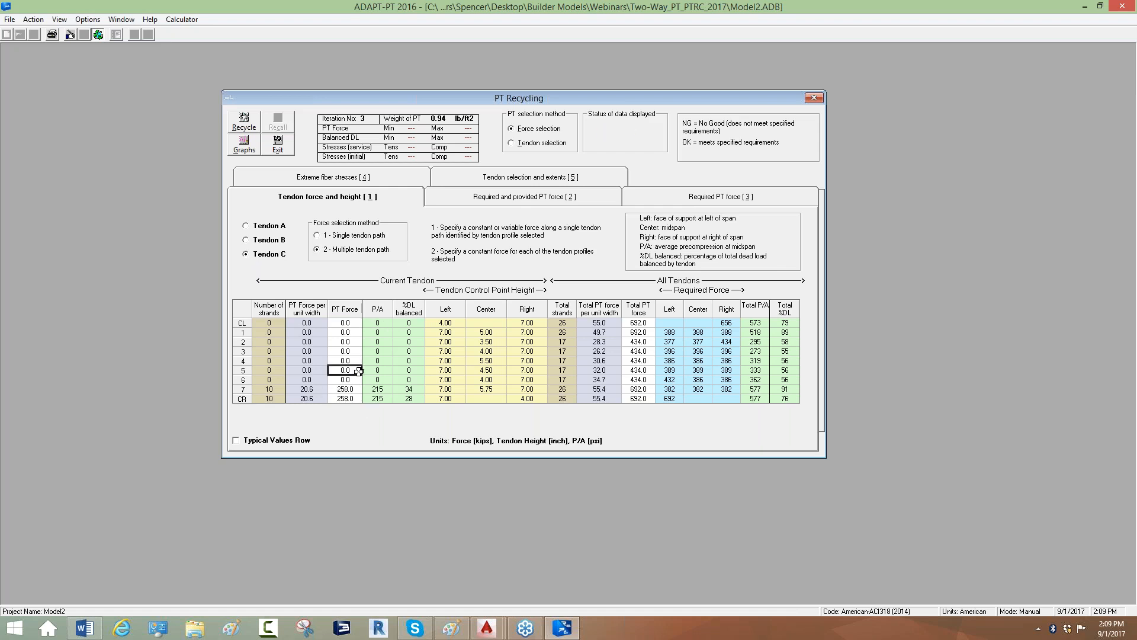
pyautogui.click(245, 122)
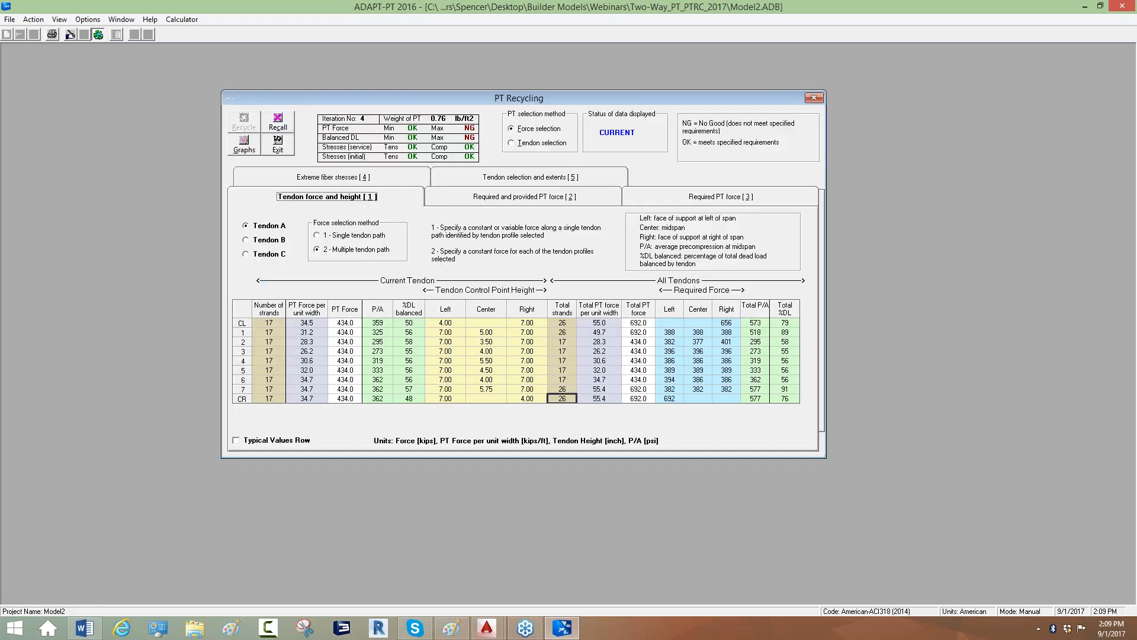
# - Display the recycle graphs, examine the Tendon Height Diagram enlarged, and close the graphs
pyautogui.click(245, 144)
pyautogui.moveTo(424, 482); pyautogui.dragTo(247, 174)
pyautogui.rightClick(365, 236)
pyautogui.click(384, 390)
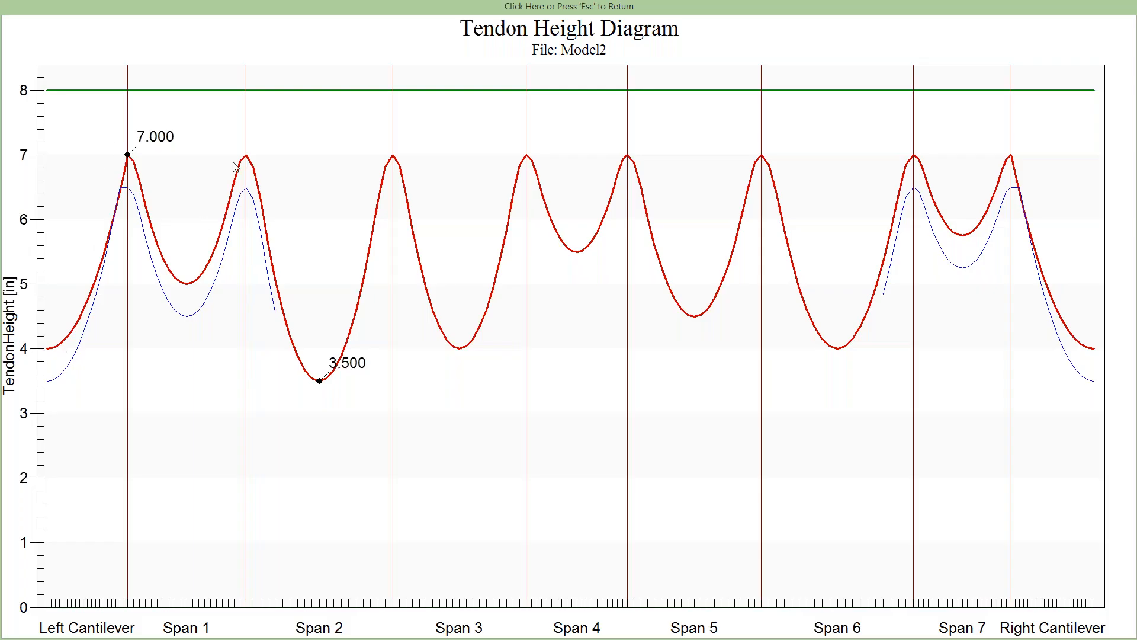
pyautogui.press('Escape')
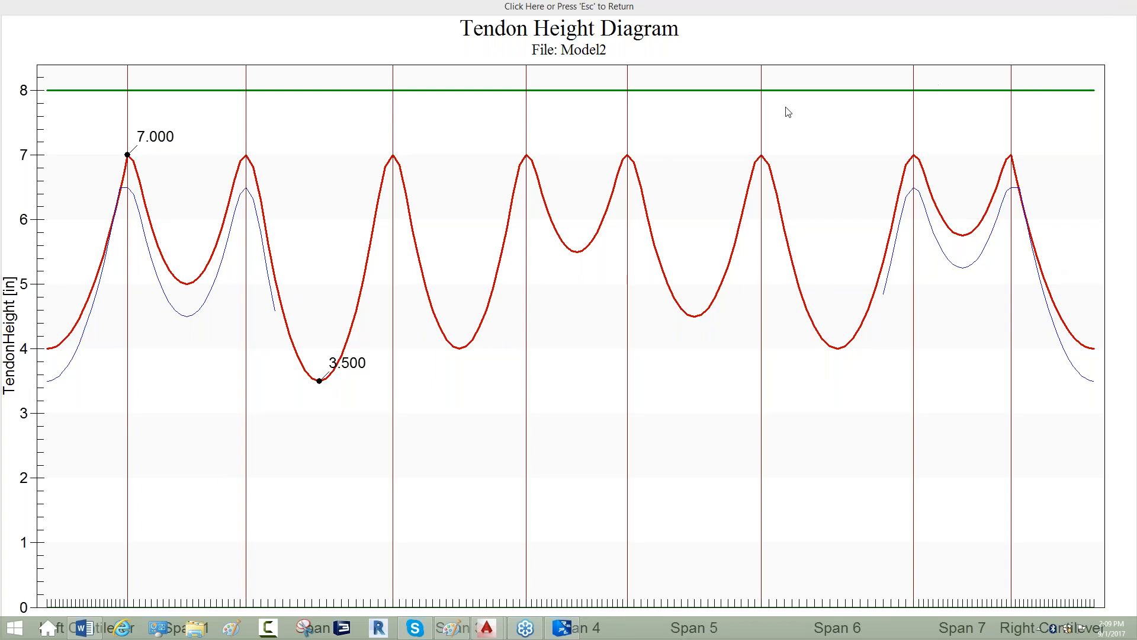
pyautogui.press('Escape')
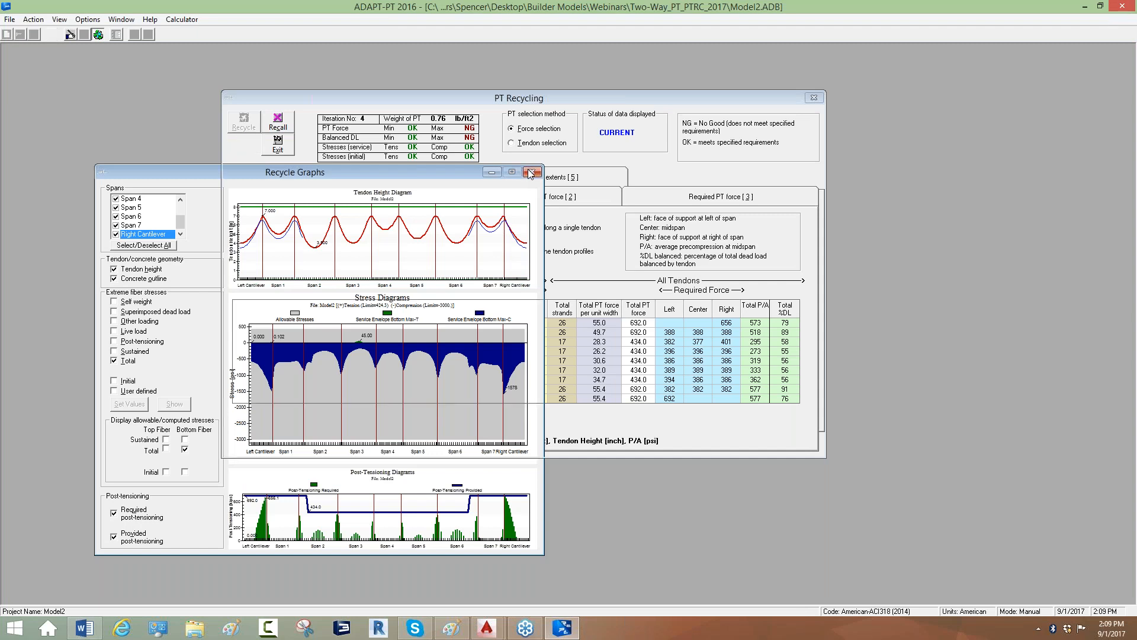
pyautogui.click(531, 173)
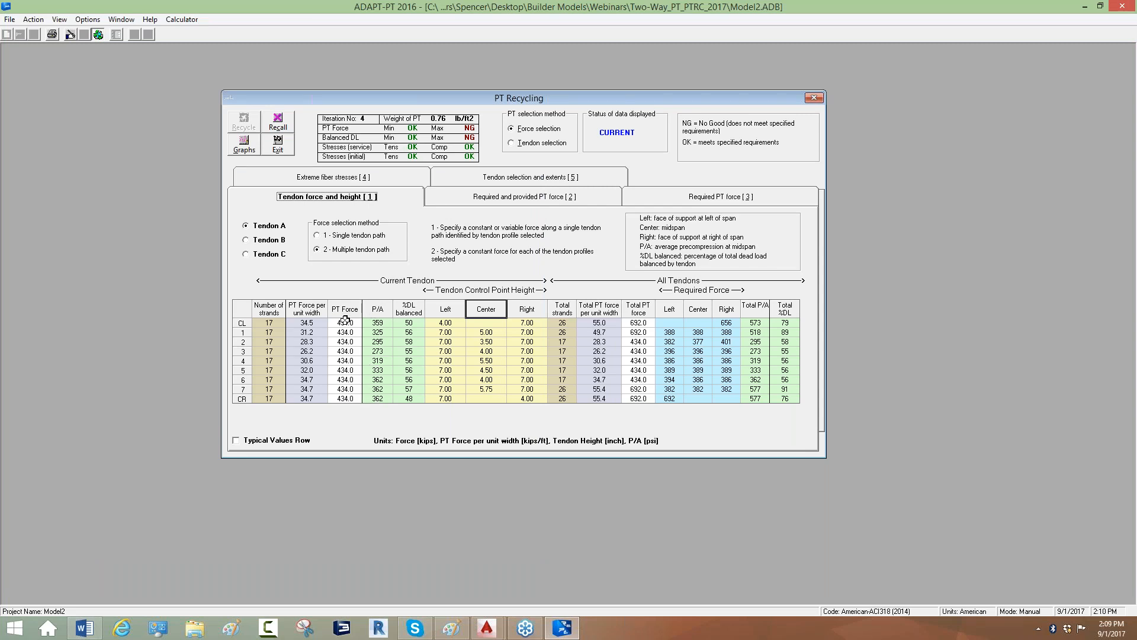
# - Examine Tendon A's P/A at both cantilevers, circle the current and all tendon headings, and highlight span 7's total %DL and center height
pyautogui.click(373, 321)
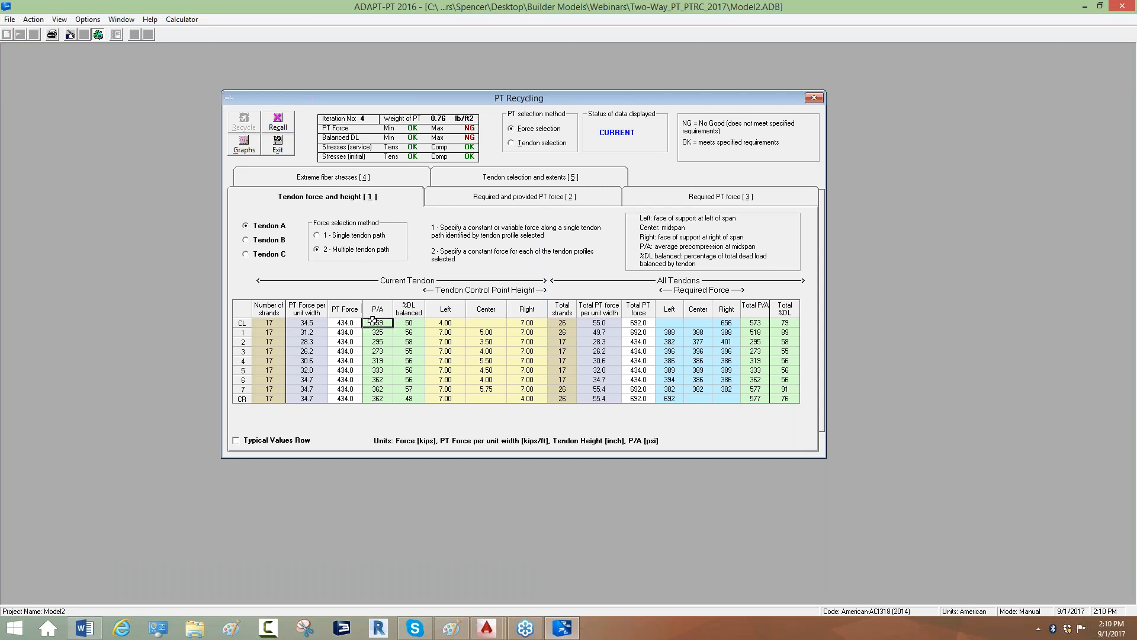
pyautogui.click(376, 399)
pyautogui.click(951, 378)
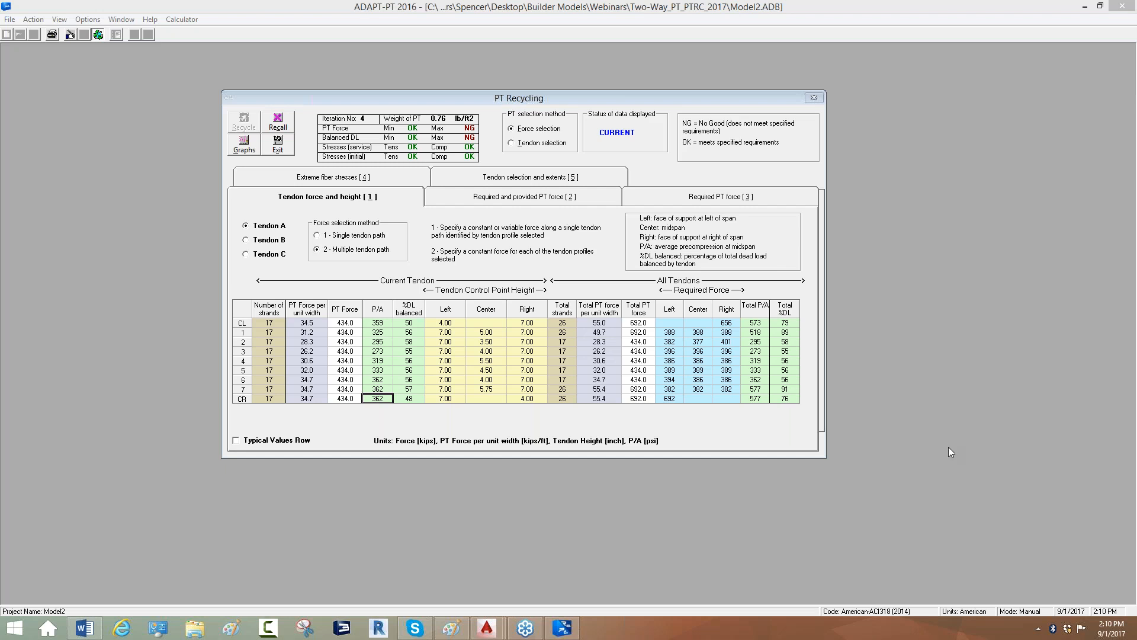
pyautogui.moveTo(459, 138); pyautogui.dragTo(483, 137)
pyautogui.moveTo(382, 272)
pyautogui.mouseDown()
pyautogui.moveTo(444, 296)
pyautogui.moveTo(395, 265)
pyautogui.moveTo(379, 274)
pyautogui.mouseUp()
pyautogui.moveTo(681, 269)
pyautogui.mouseDown()
pyautogui.moveTo(645, 296)
pyautogui.moveTo(713, 273)
pyautogui.moveTo(669, 268)
pyautogui.mouseUp()
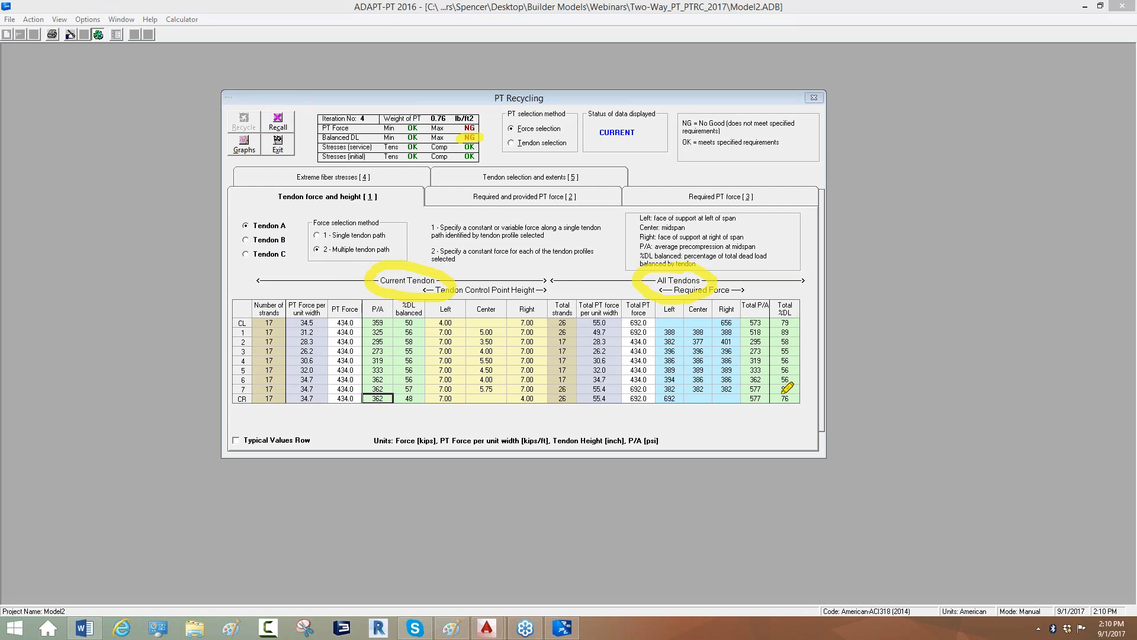
pyautogui.moveTo(782, 392); pyautogui.dragTo(799, 389)
pyautogui.moveTo(476, 390); pyautogui.dragTo(493, 388)
# - Show the required PT forces, box the values based on tensile stresses, and underline the governing values for span 7
pyautogui.click(711, 200)
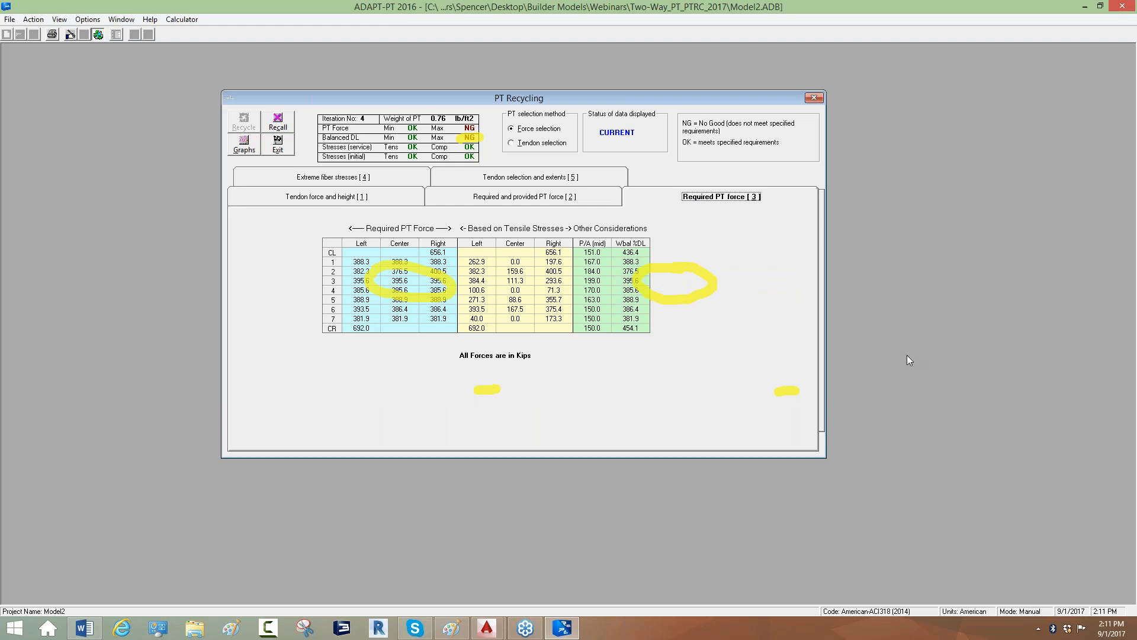
pyautogui.rightClick(928, 411)
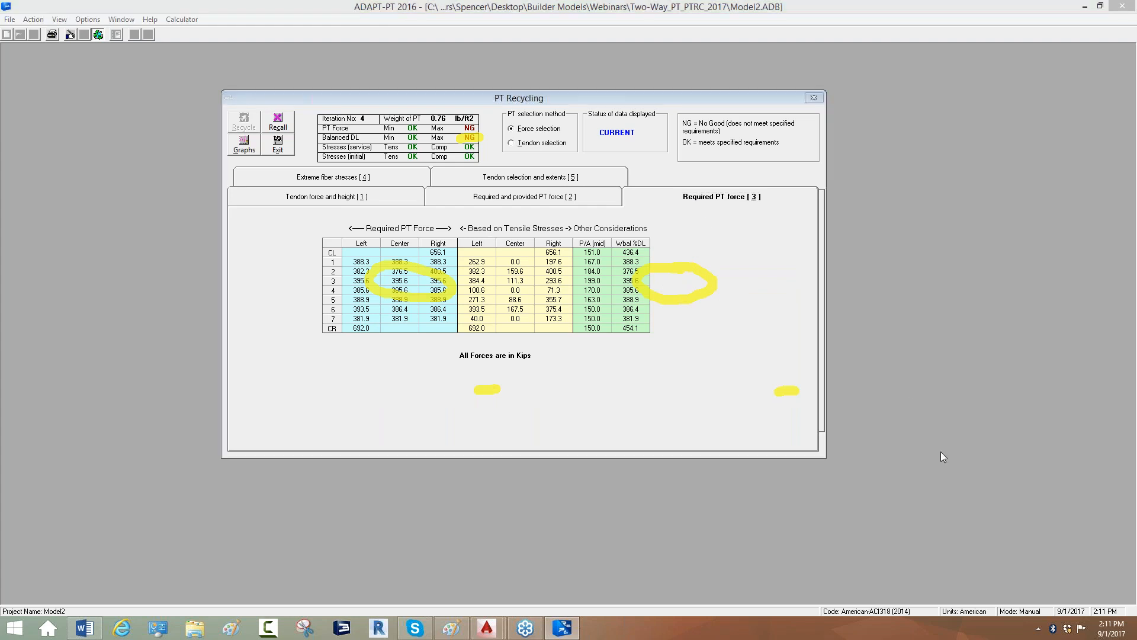
pyautogui.moveTo(447, 229)
pyautogui.mouseDown()
pyautogui.moveTo(571, 229)
pyautogui.moveTo(571, 324)
pyautogui.moveTo(500, 333)
pyautogui.moveTo(465, 315)
pyautogui.moveTo(458, 227)
pyautogui.mouseUp()
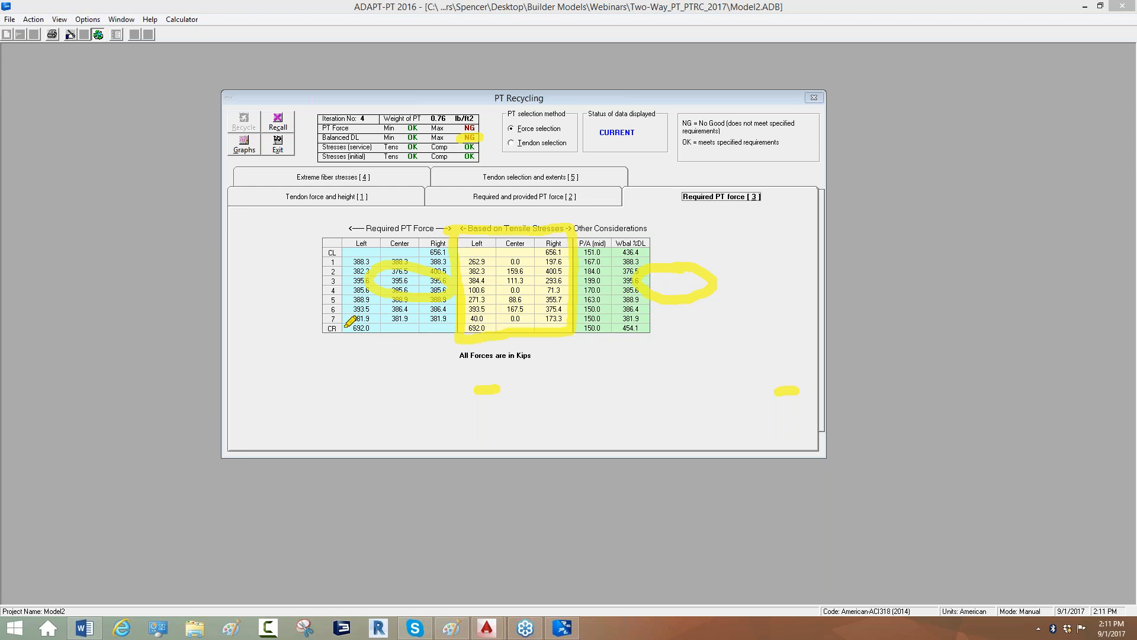
pyautogui.moveTo(499, 320); pyautogui.dragTo(529, 317)
pyautogui.moveTo(621, 320)
pyautogui.mouseDown()
pyautogui.moveTo(649, 320)
pyautogui.moveTo(583, 320)
pyautogui.moveTo(597, 320)
pyautogui.mouseUp()
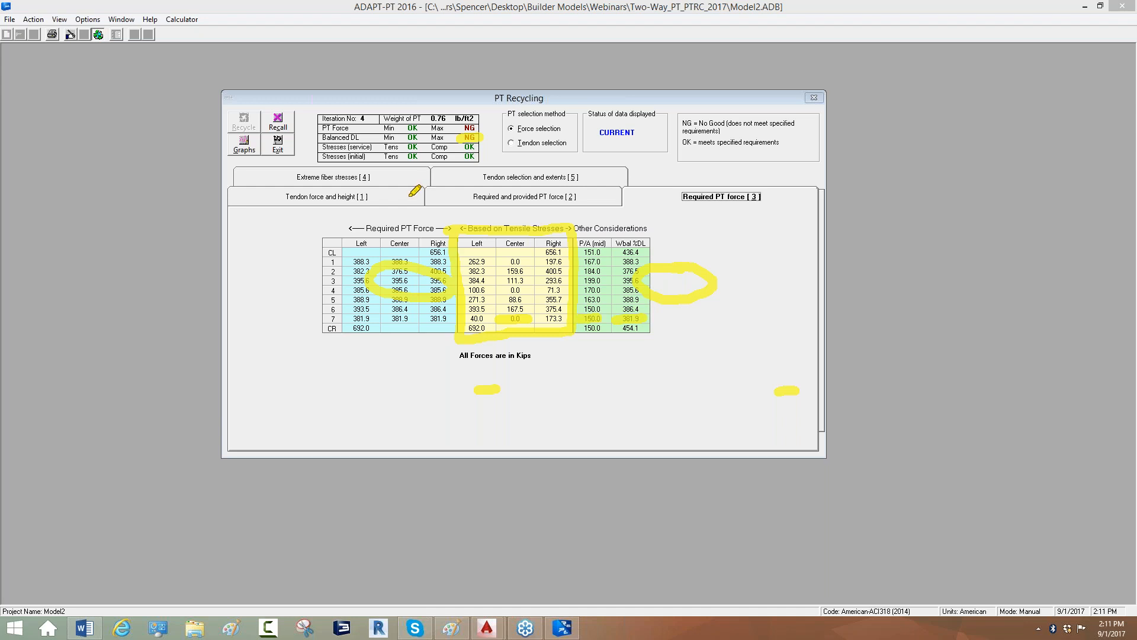
# - Set Tendon A's center height in span 7 to 6.00 inches and recycle the design
pyautogui.click(415, 193)
pyautogui.click(489, 389)
pyautogui.write('6.00')
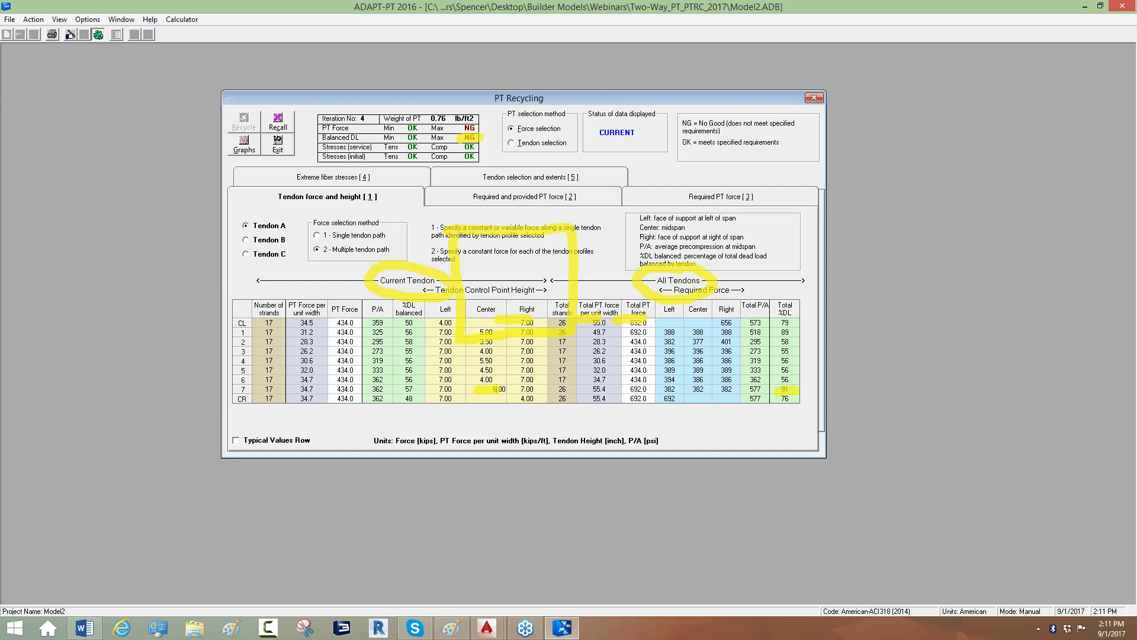
pyautogui.click(489, 369)
pyautogui.click(242, 119)
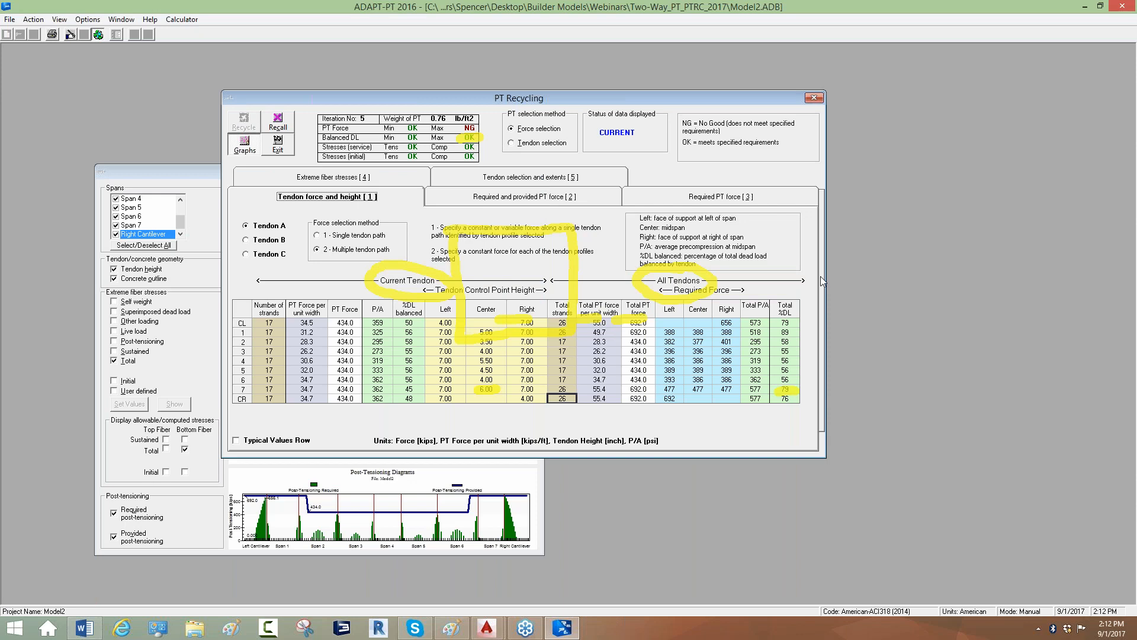
# - Erase the highlighter drawings and exit PT Recycling
pyautogui.click(927, 411)
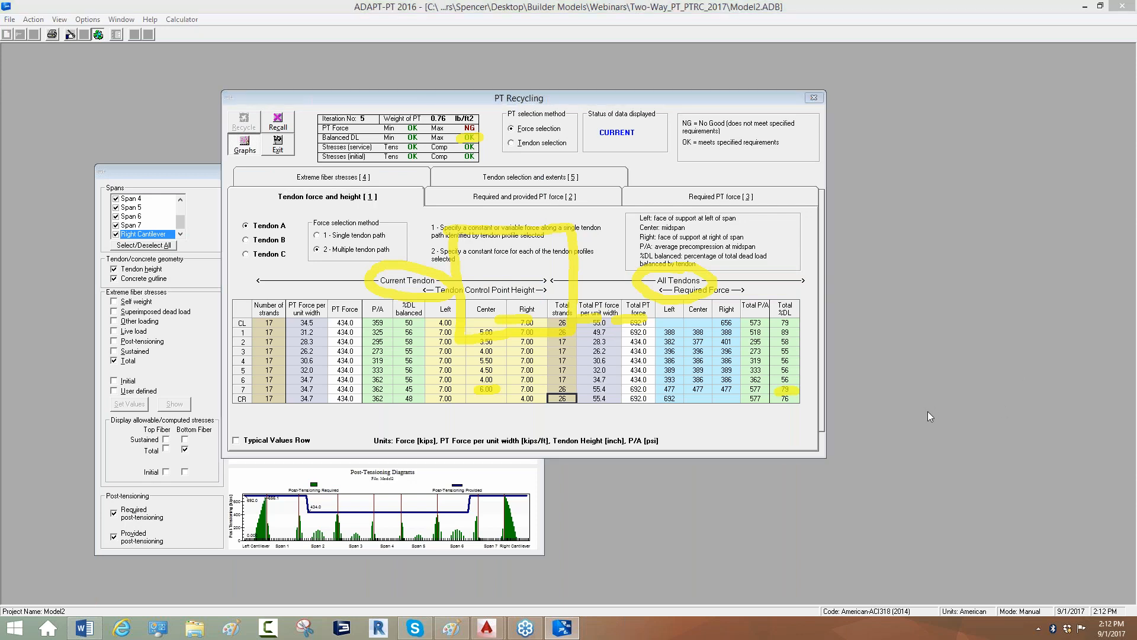
pyautogui.press('Escape')
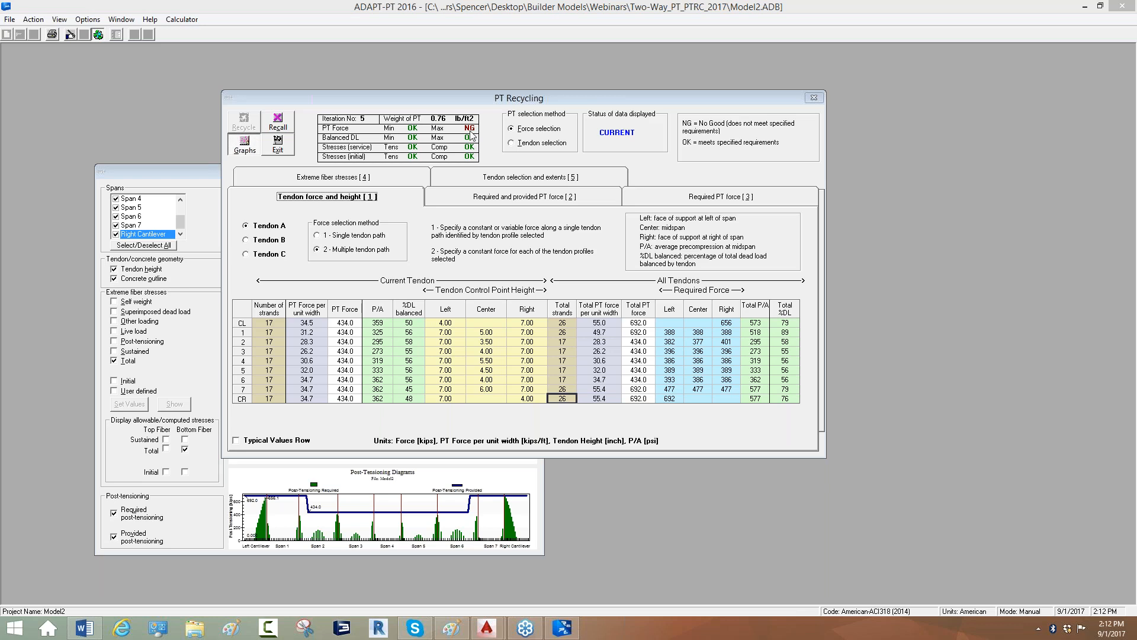
pyautogui.click(267, 149)
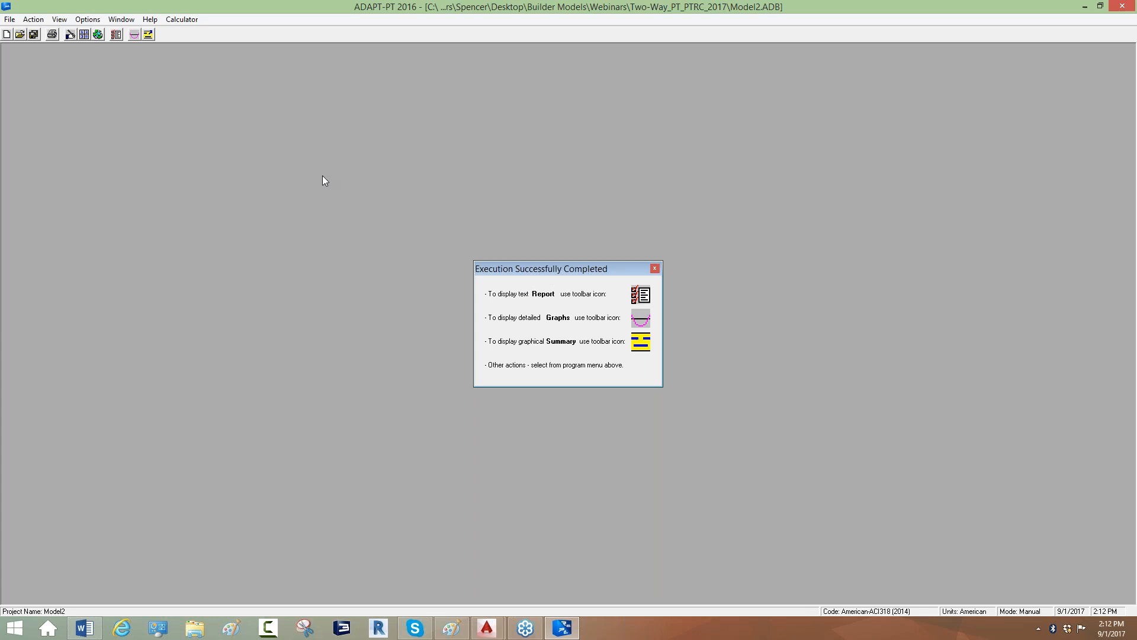
# - Return to the model's input data and open the allowable stresses criteria
pyautogui.click(70, 34)
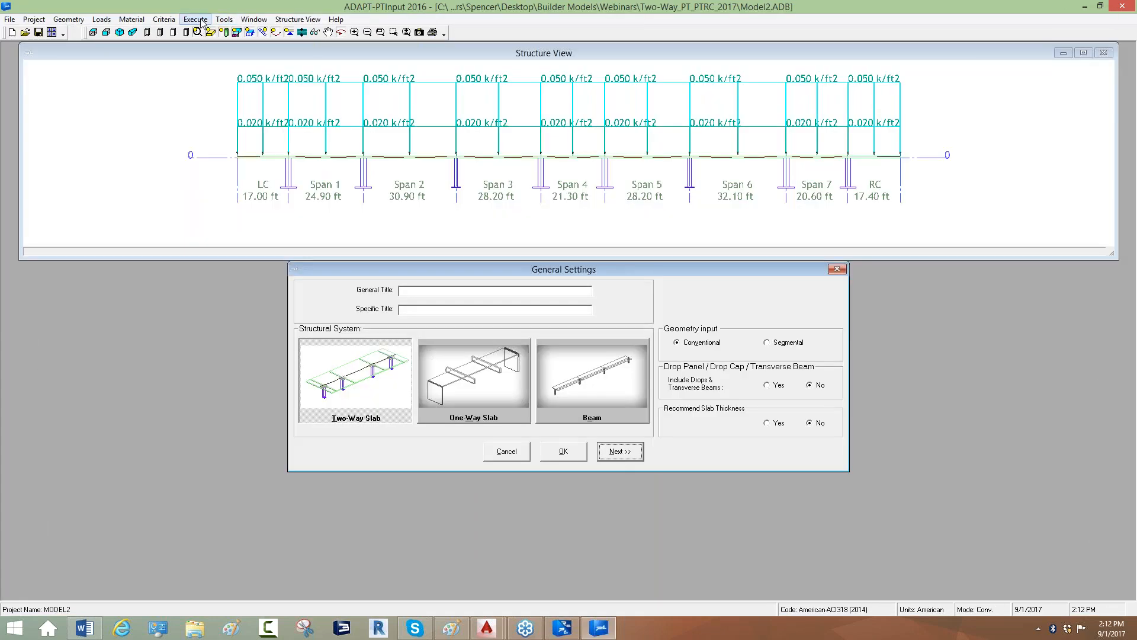
pyautogui.click(164, 20)
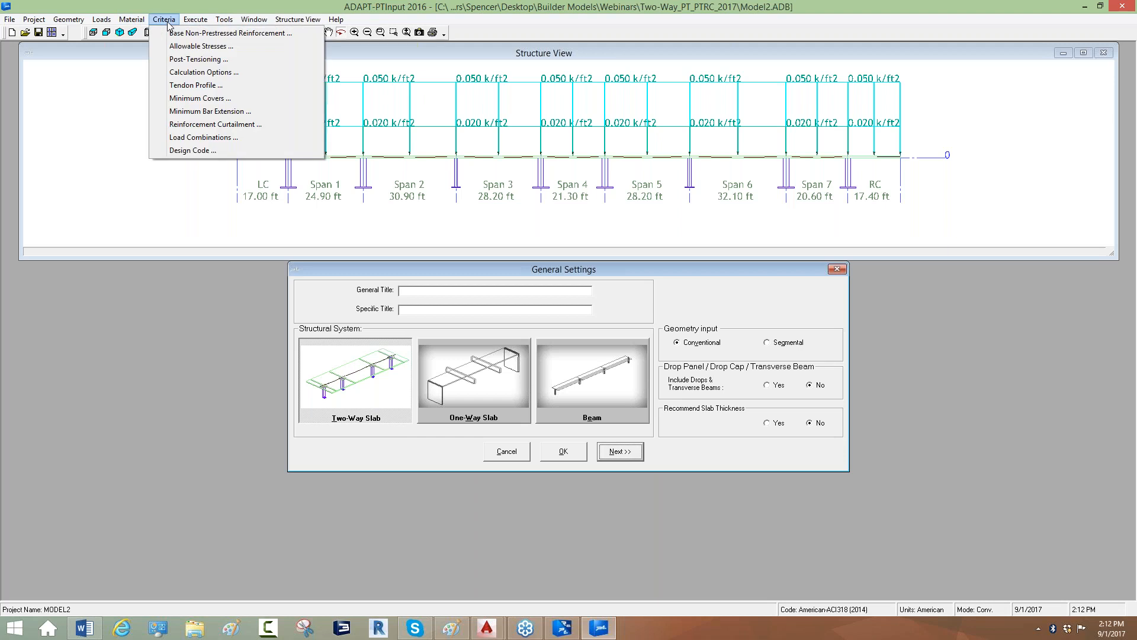
pyautogui.click(196, 45)
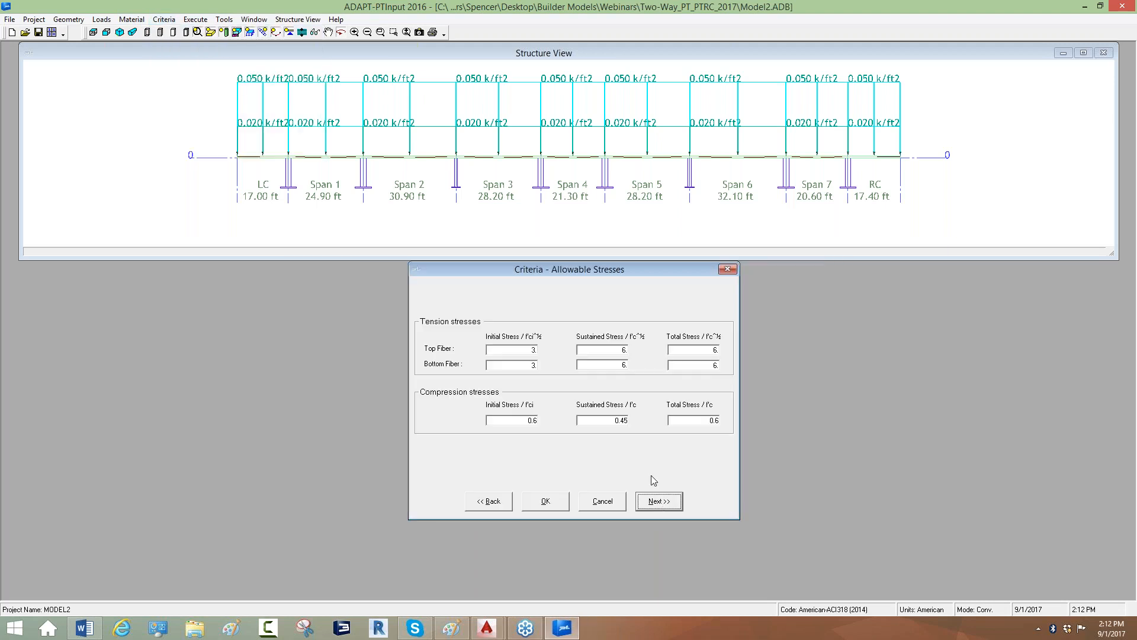
# - Set the maximum average precompression to 400 psi in the recommended post-tensioning values and accept the criteria
pyautogui.click(168, 20)
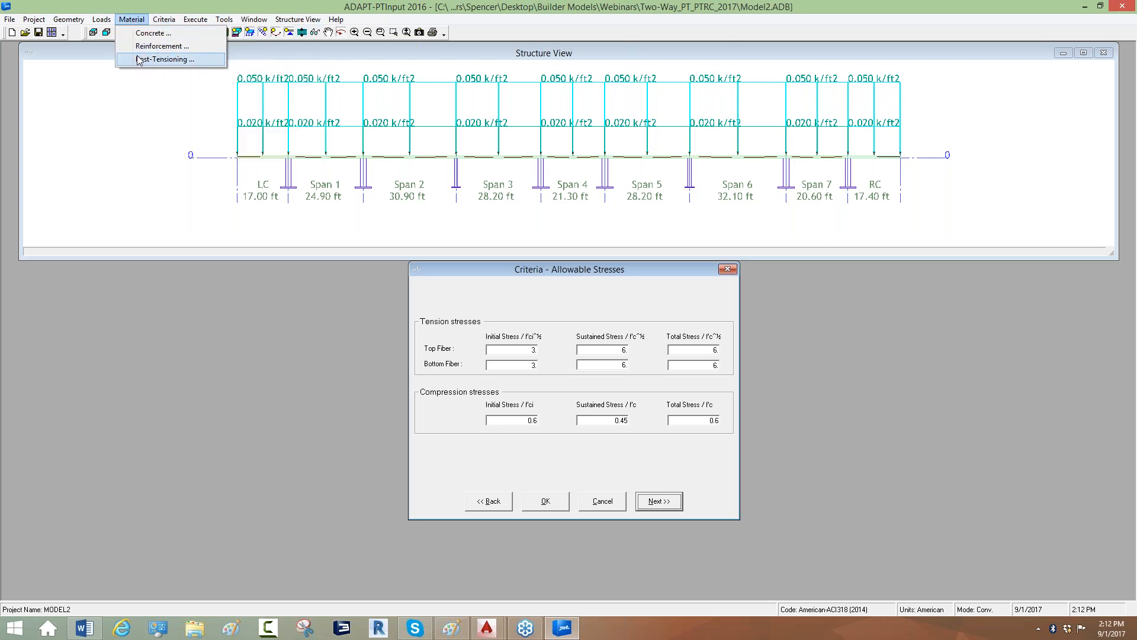
pyautogui.click(142, 59)
pyautogui.click(663, 409)
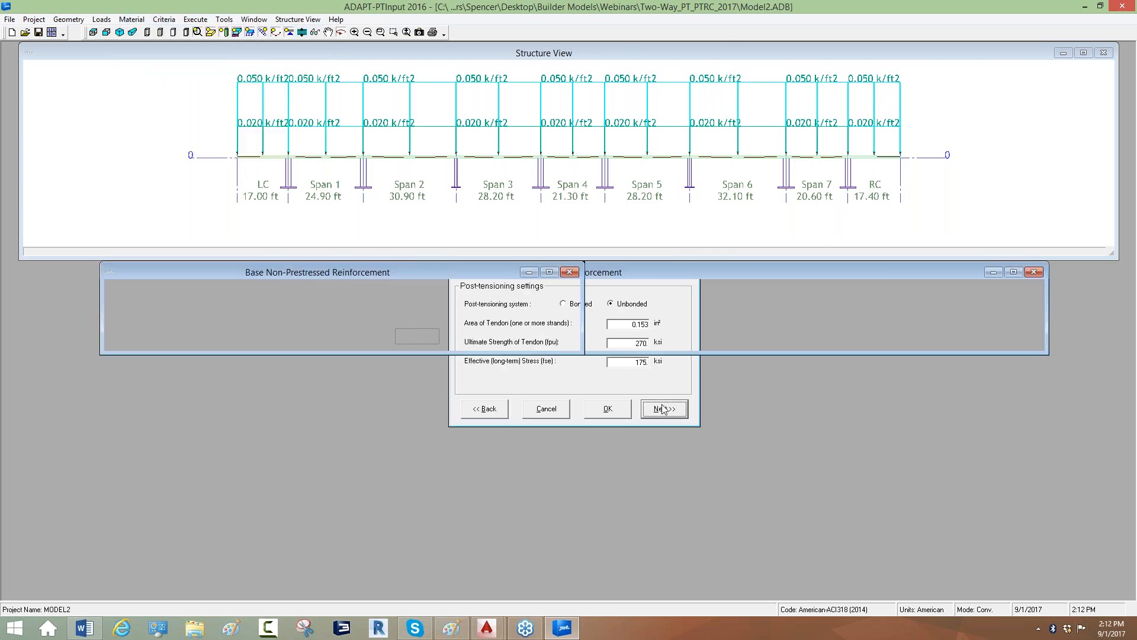
pyautogui.click(662, 477)
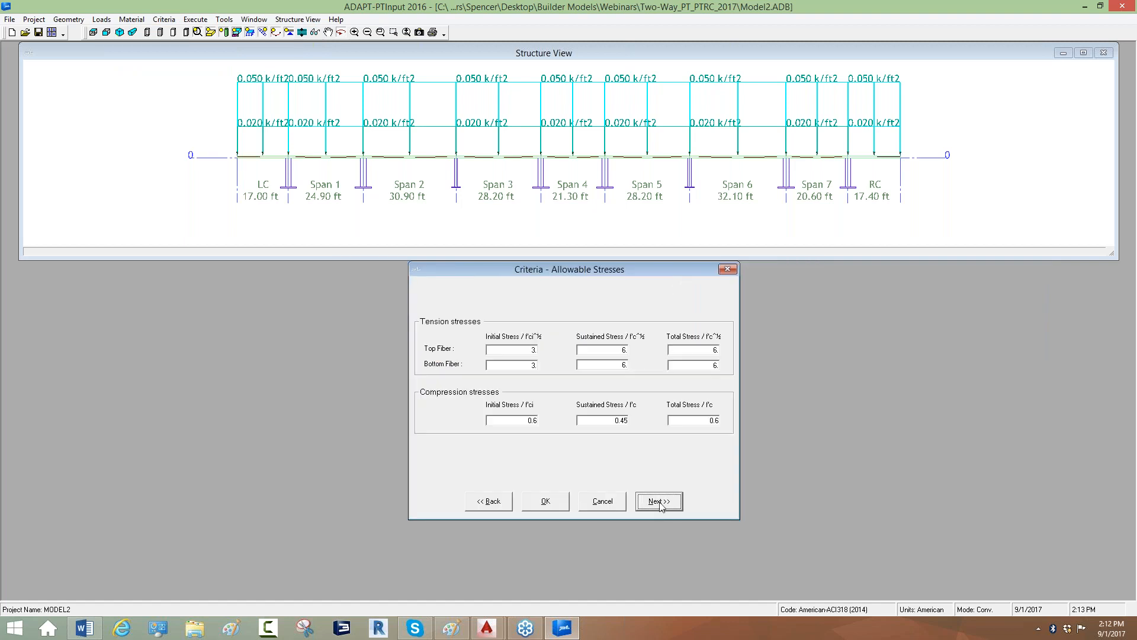
pyautogui.click(662, 505)
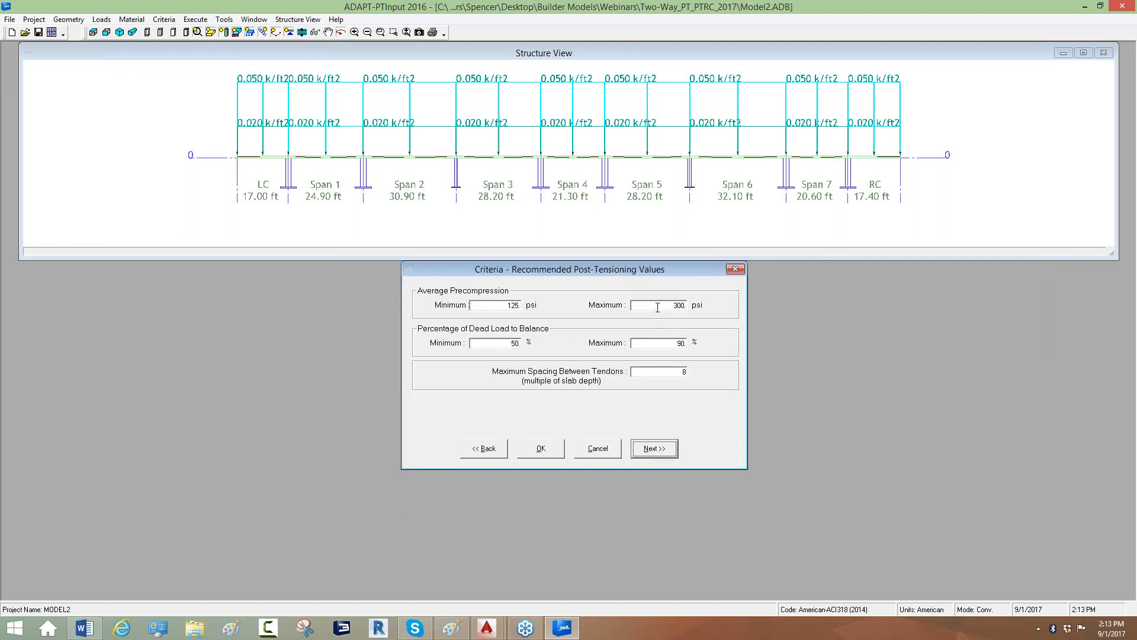
pyautogui.doubleClick(659, 305)
pyautogui.write('400')
pyautogui.click(653, 449)
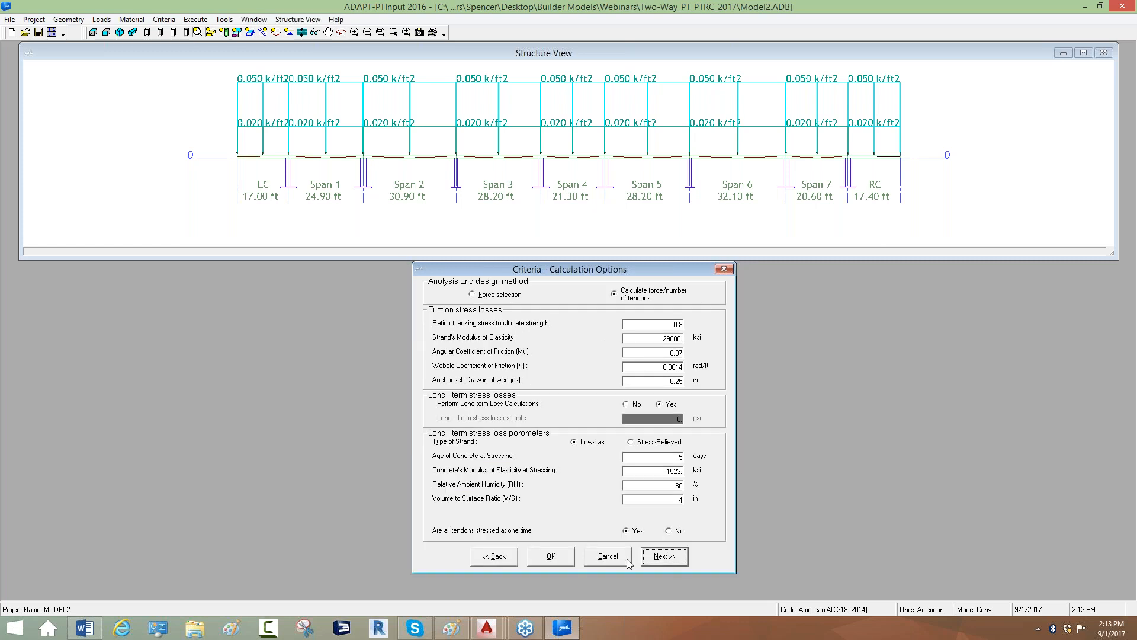
pyautogui.click(555, 560)
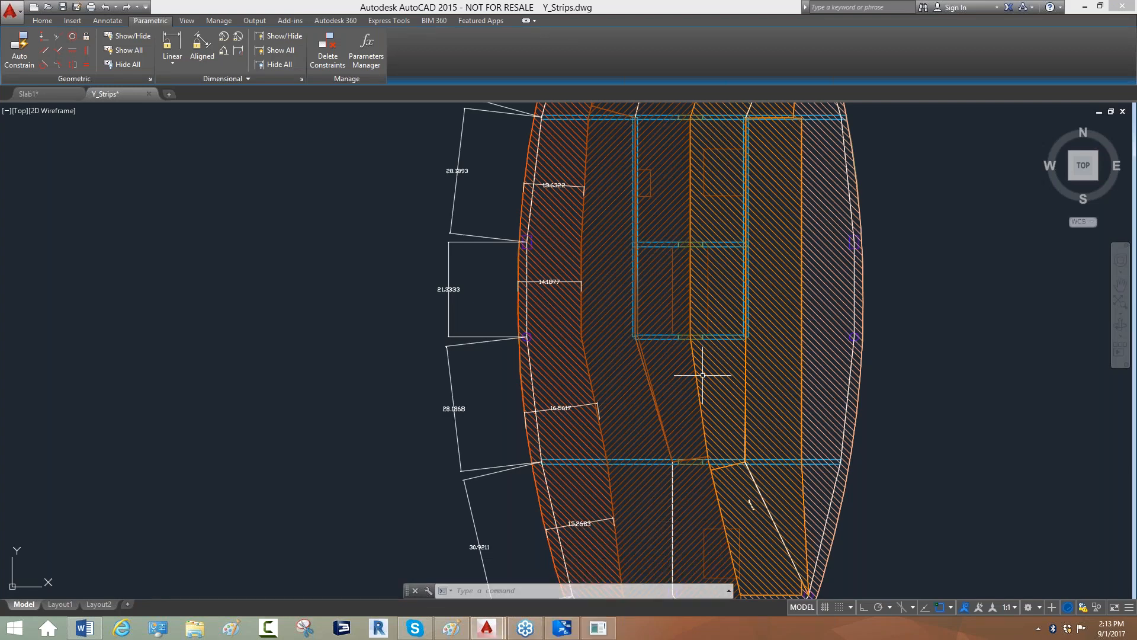
# - Minimize the AutoCAD drawing and recall the tendon data in PT Recycling
pyautogui.click(1085, 7)
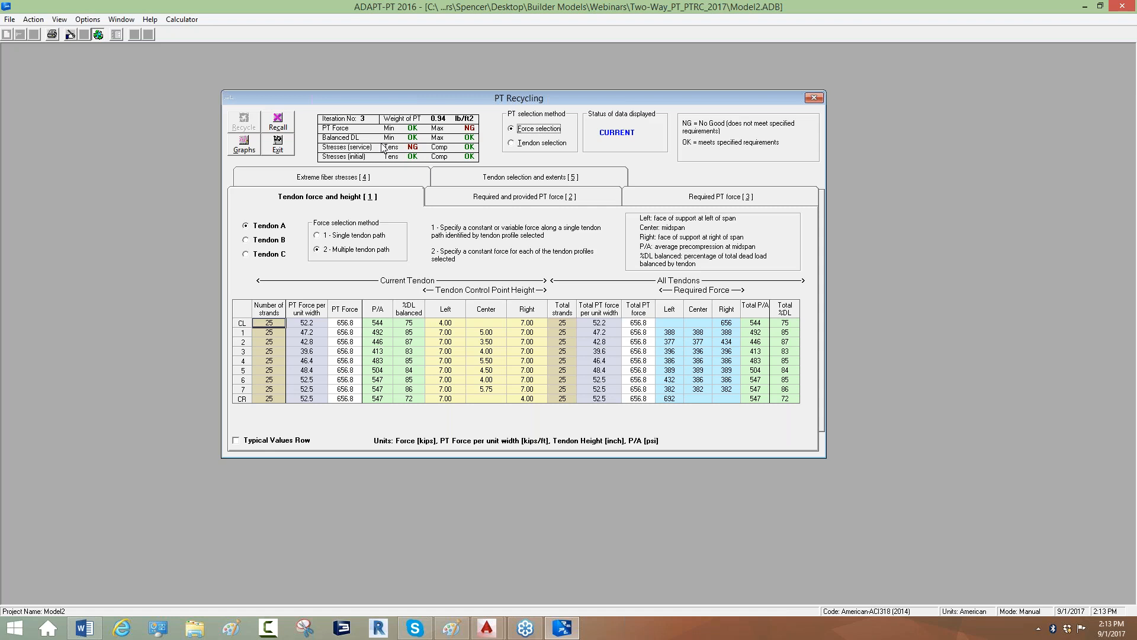
pyautogui.click(277, 124)
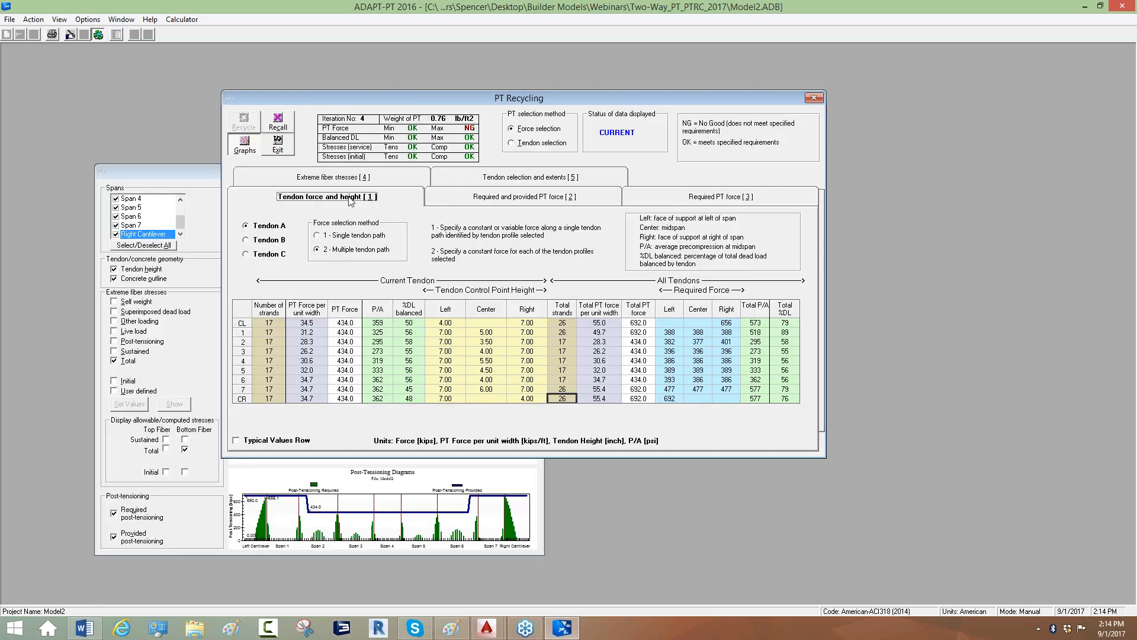
# - Examine Tendon A's P/A at the left cantilever and the total P/A in the end spans and cantilevers
pyautogui.click(378, 321)
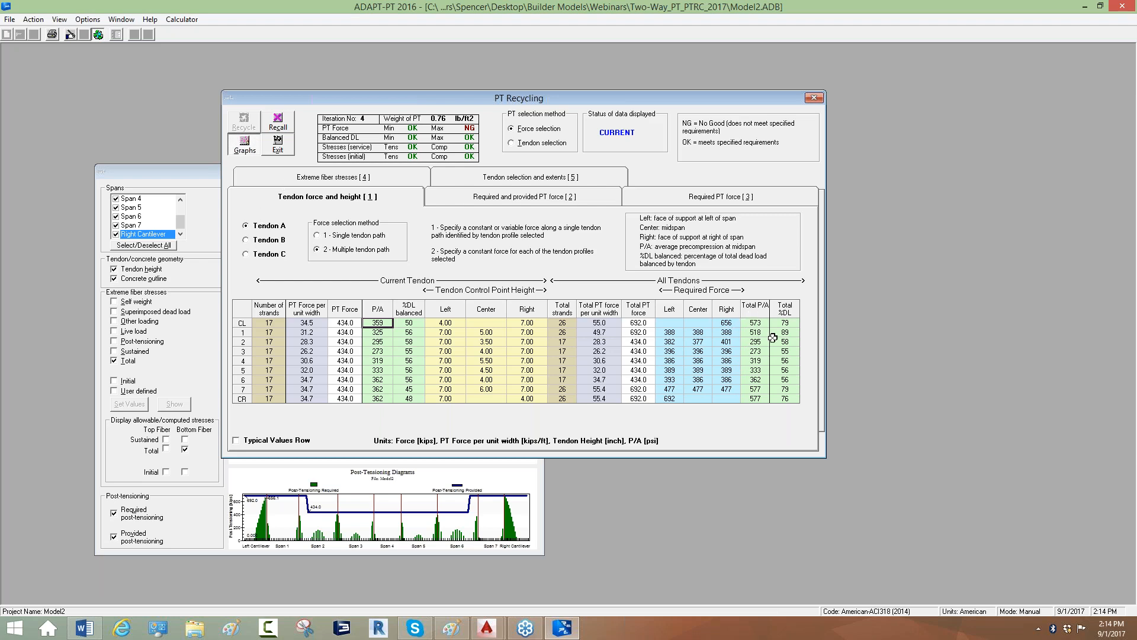
pyautogui.click(758, 322)
pyautogui.press('Down')
pyautogui.click(749, 395)
pyautogui.click(750, 388)
# - Exit PT Recycling and display the design strip's graphical summary report in ADAPT-BuilderSum
pyautogui.click(278, 144)
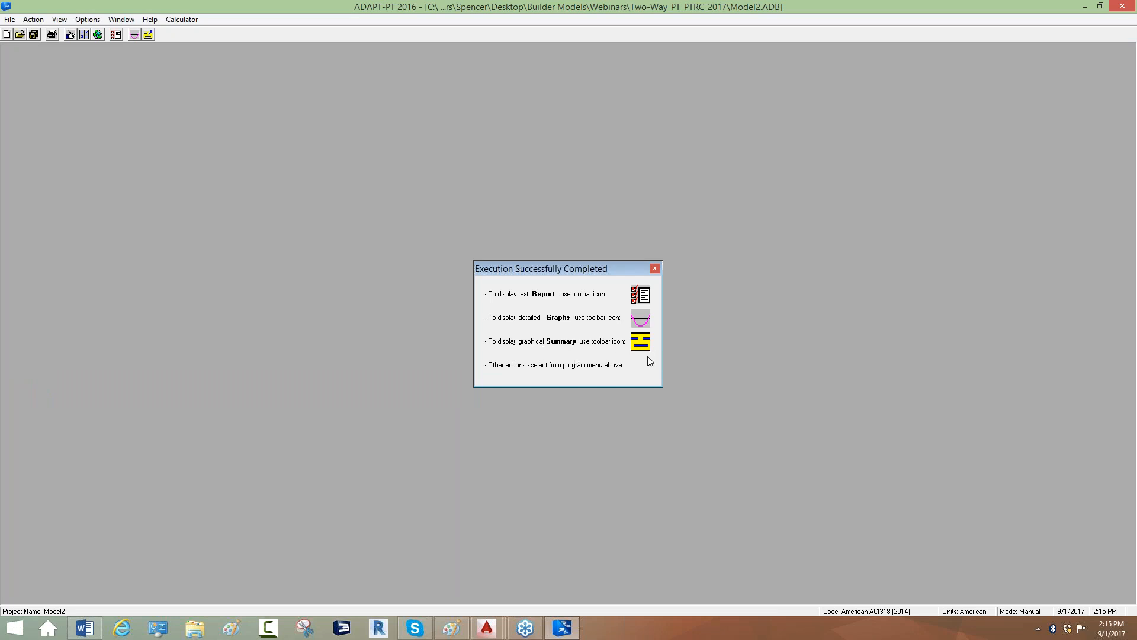
pyautogui.click(148, 35)
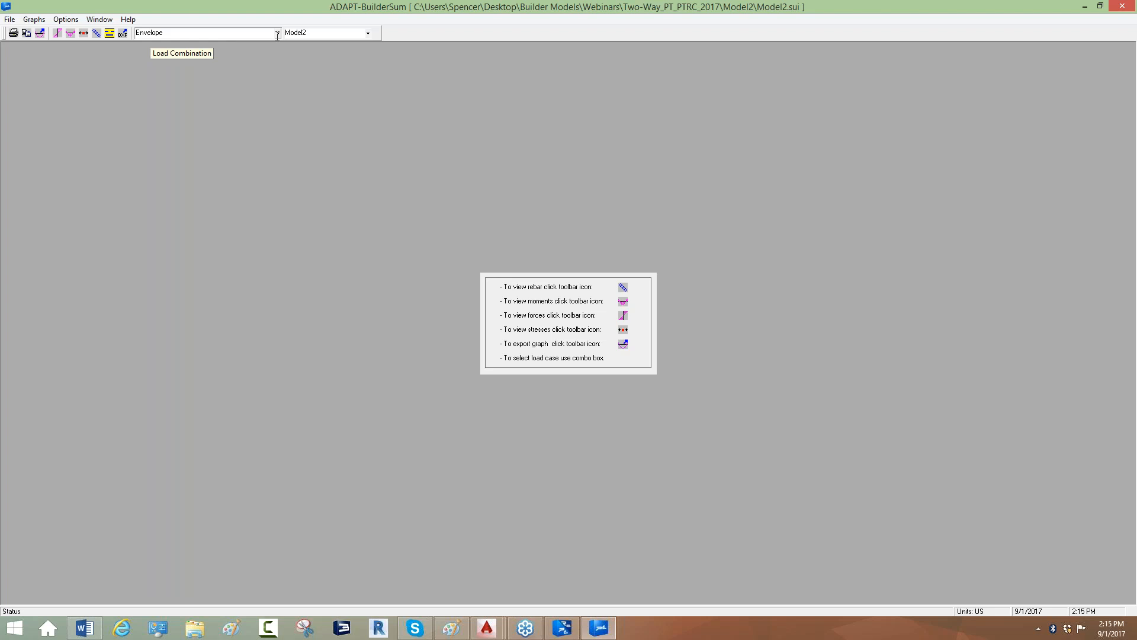
pyautogui.click(111, 34)
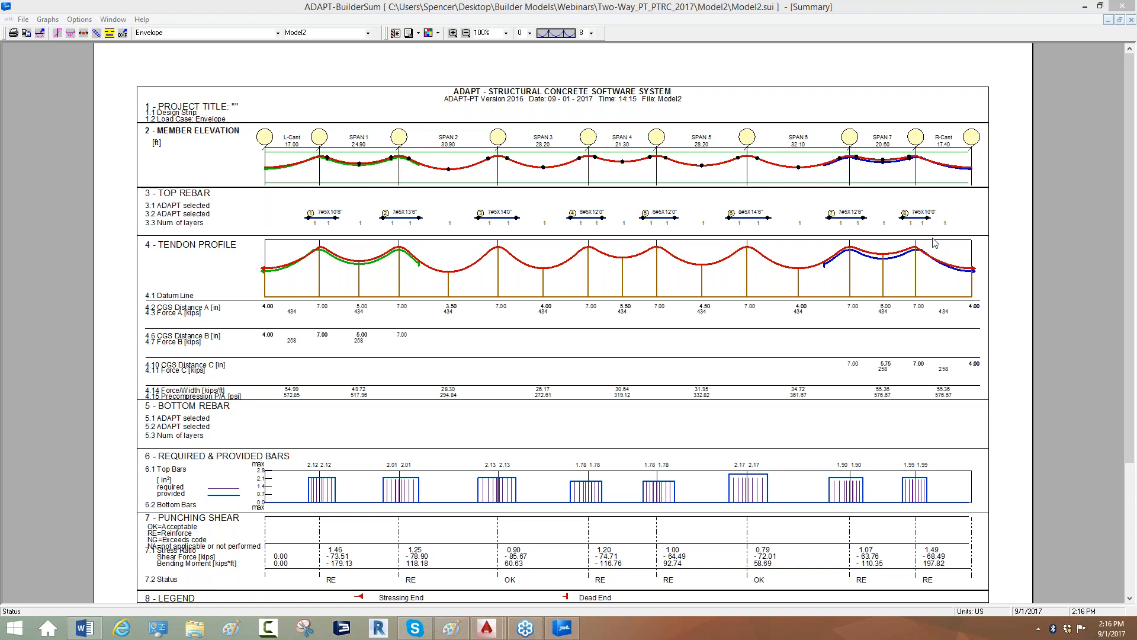
# - Display the design strip's graphical summary for the SERVICE_1_Min_LL load case
pyautogui.click(277, 33)
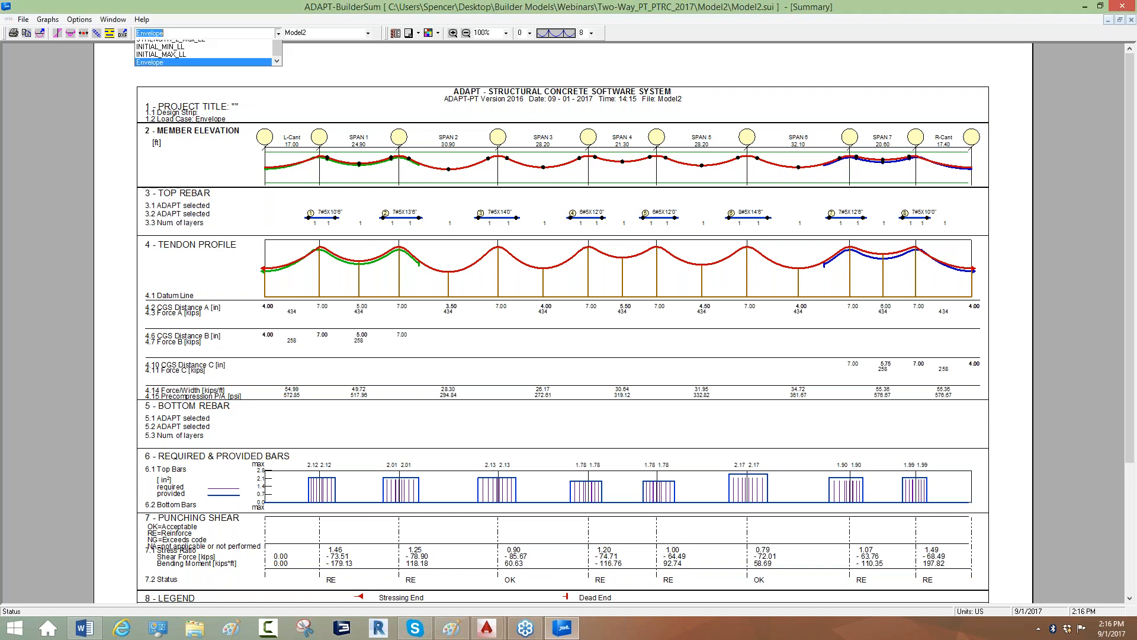
pyautogui.moveTo(275, 68); pyautogui.dragTo(265, 49)
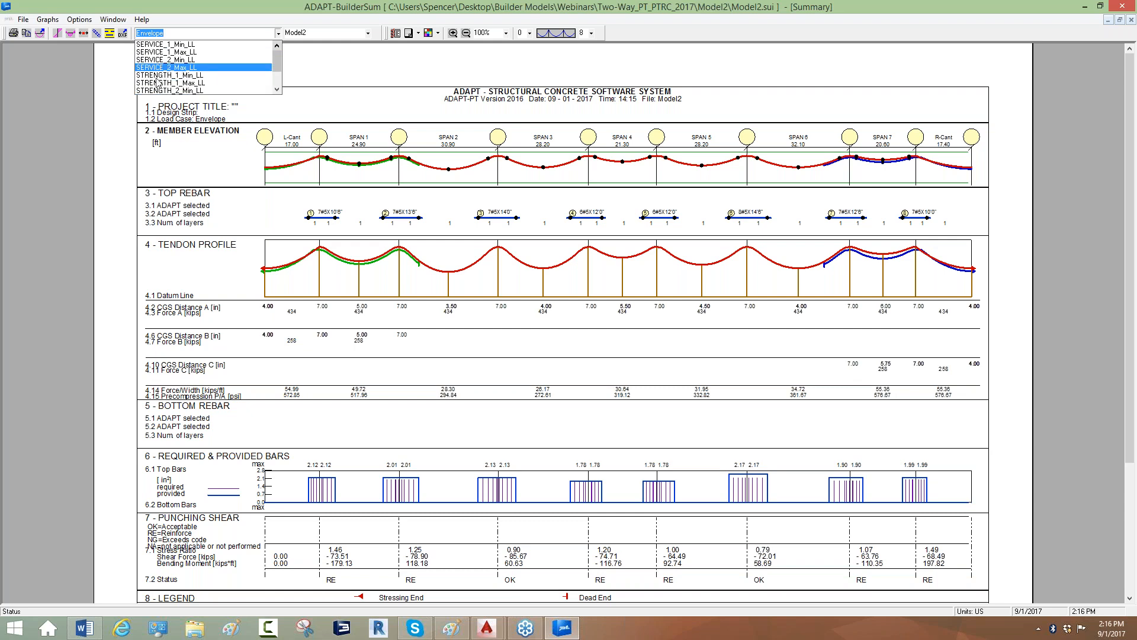
pyautogui.click(155, 45)
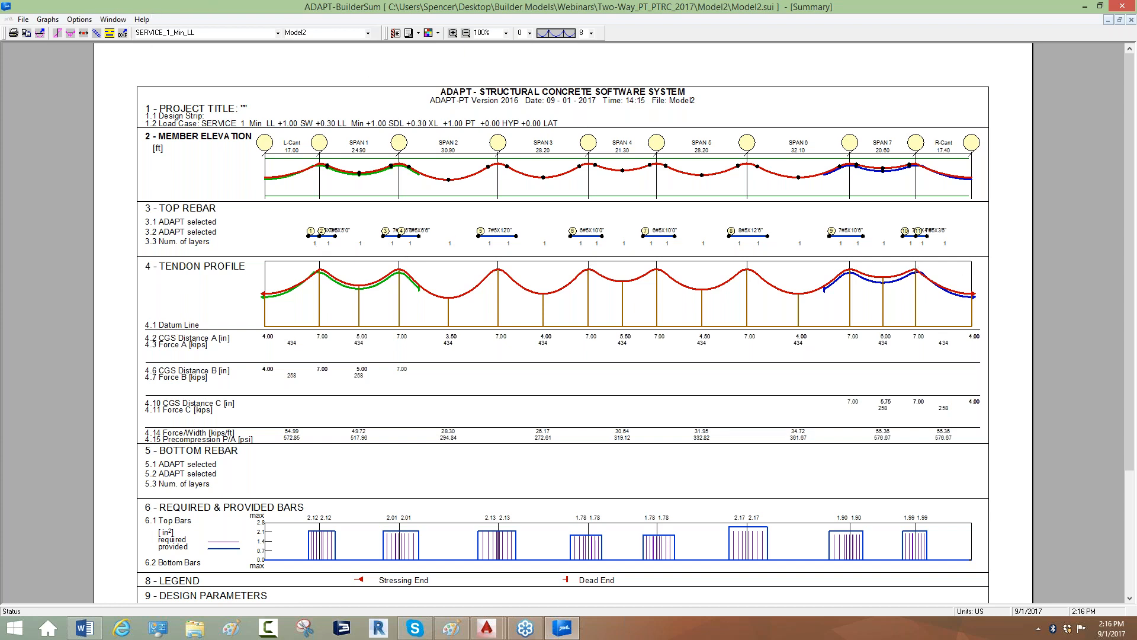
# - Switch the graphical summary to the STRENGTH_1_Min_LL load case
pyautogui.click(274, 33)
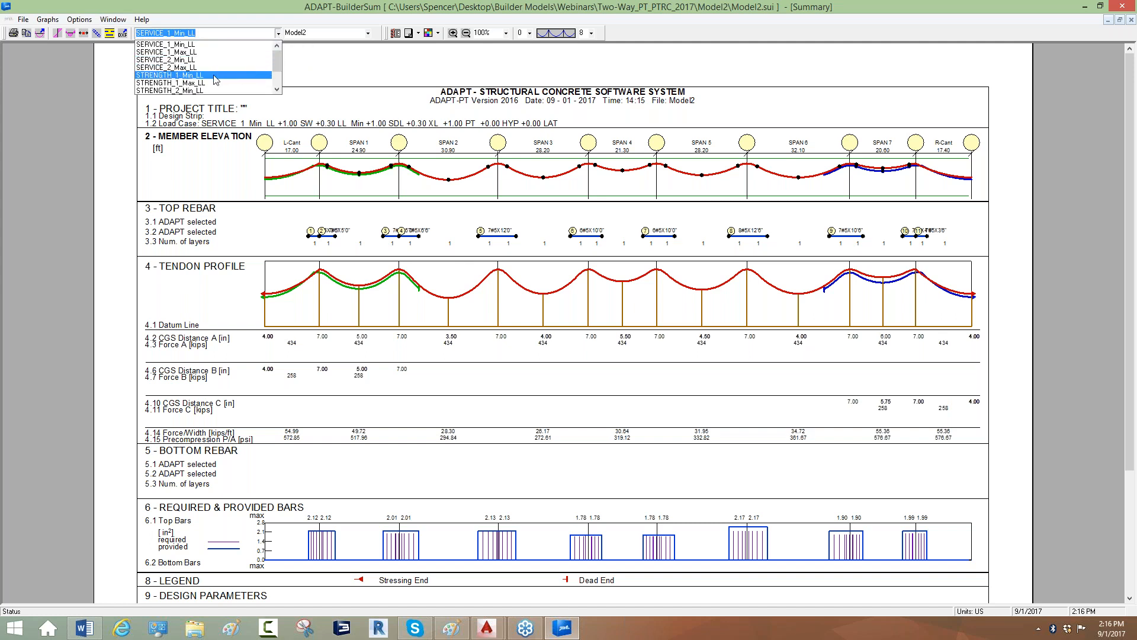
pyautogui.click(277, 91)
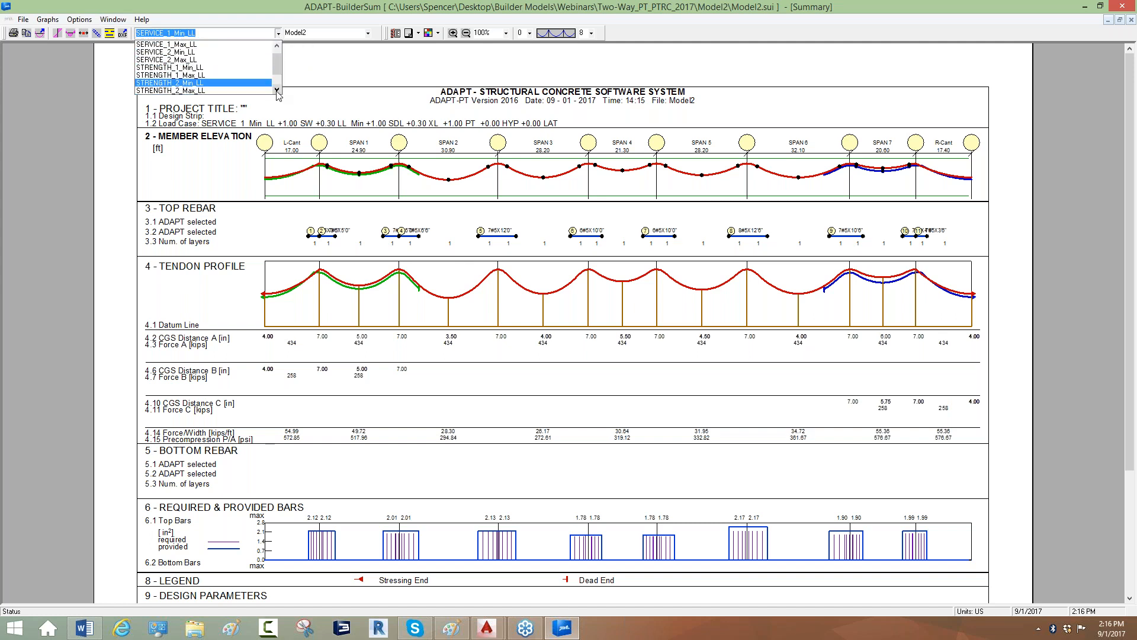
pyautogui.click(204, 69)
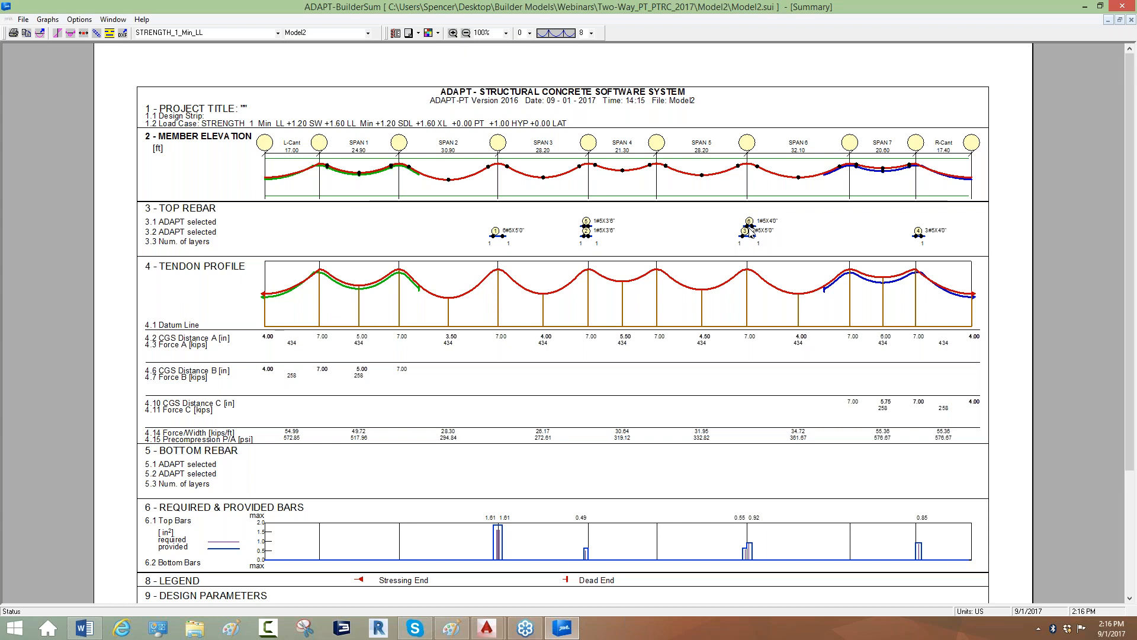
# - Return the summary to the Envelope and examine the precompression, required and provided bars, punching shear and material quantities
pyautogui.click(277, 32)
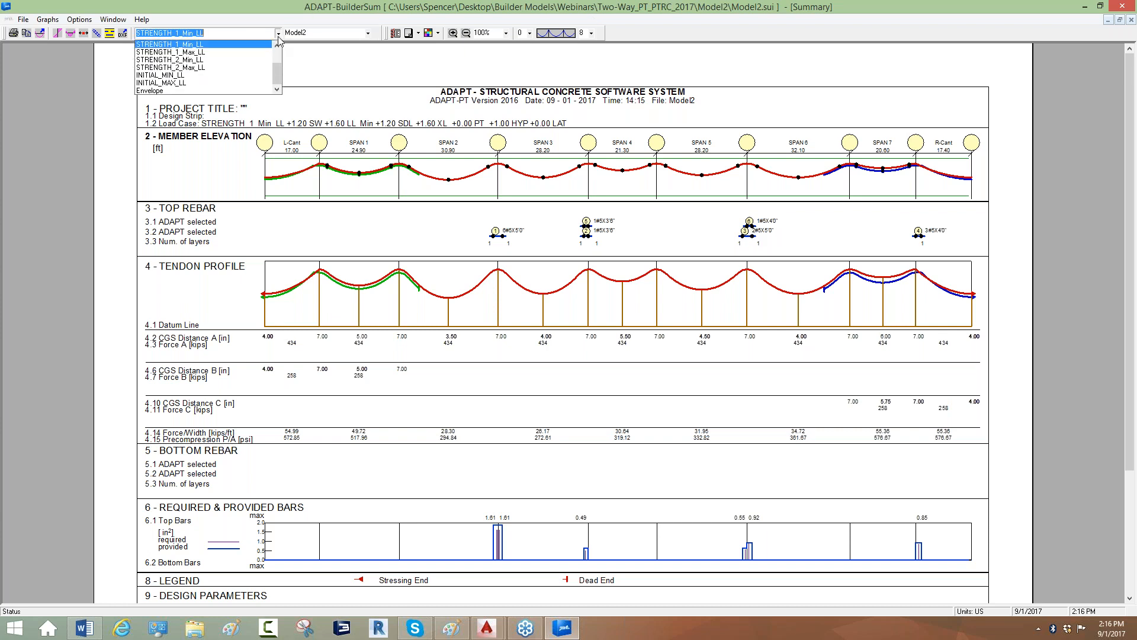
pyautogui.click(167, 92)
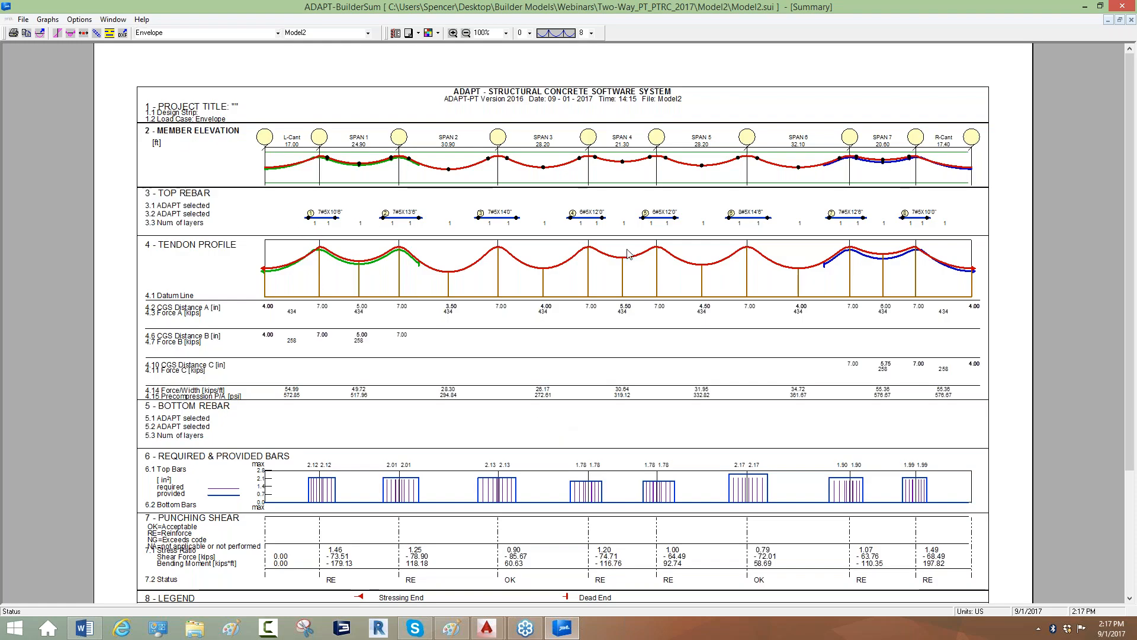
pyautogui.moveTo(365, 426); pyautogui.dragTo(358, 261)
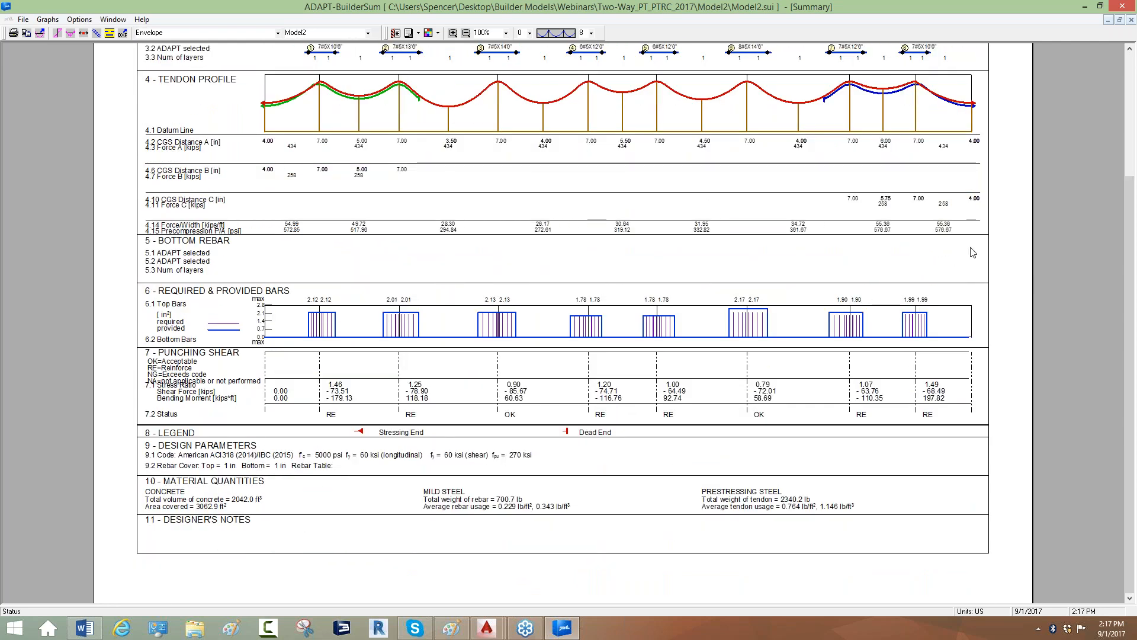
pyautogui.moveTo(745, 277)
pyautogui.mouseDown()
pyautogui.moveTo(751, 325)
pyautogui.moveTo(744, 259)
pyautogui.mouseUp()
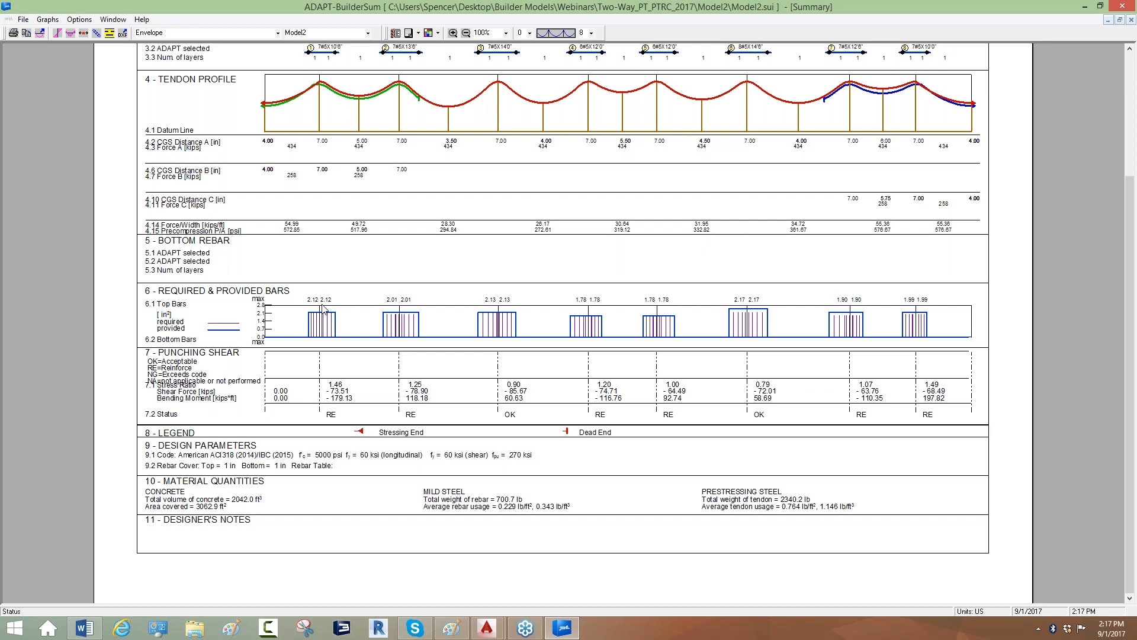
pyautogui.scroll(2, 343, 312)
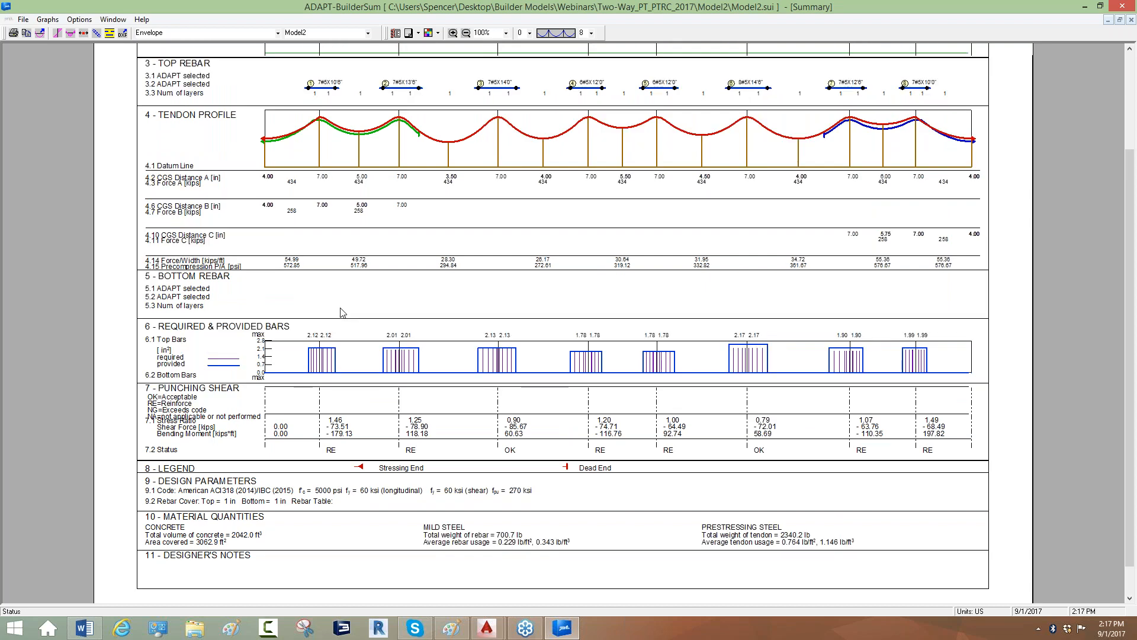
pyautogui.scroll(2, 344, 312)
pyautogui.scroll(-1, 262, 223)
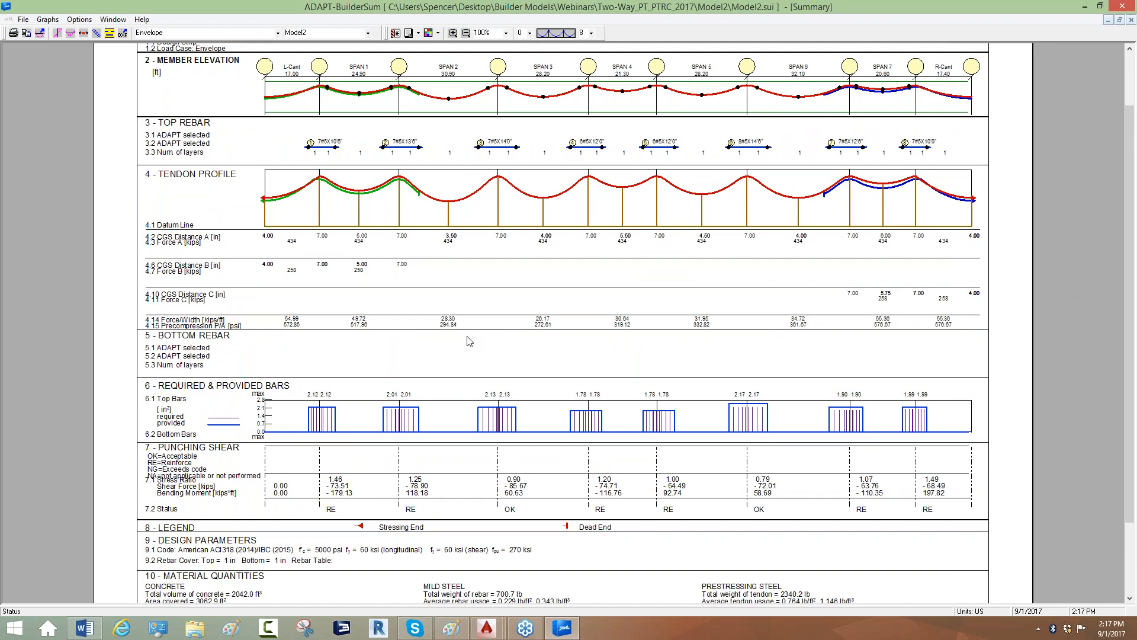
pyautogui.scroll(-1, 465, 340)
pyautogui.scroll(-1, 459, 348)
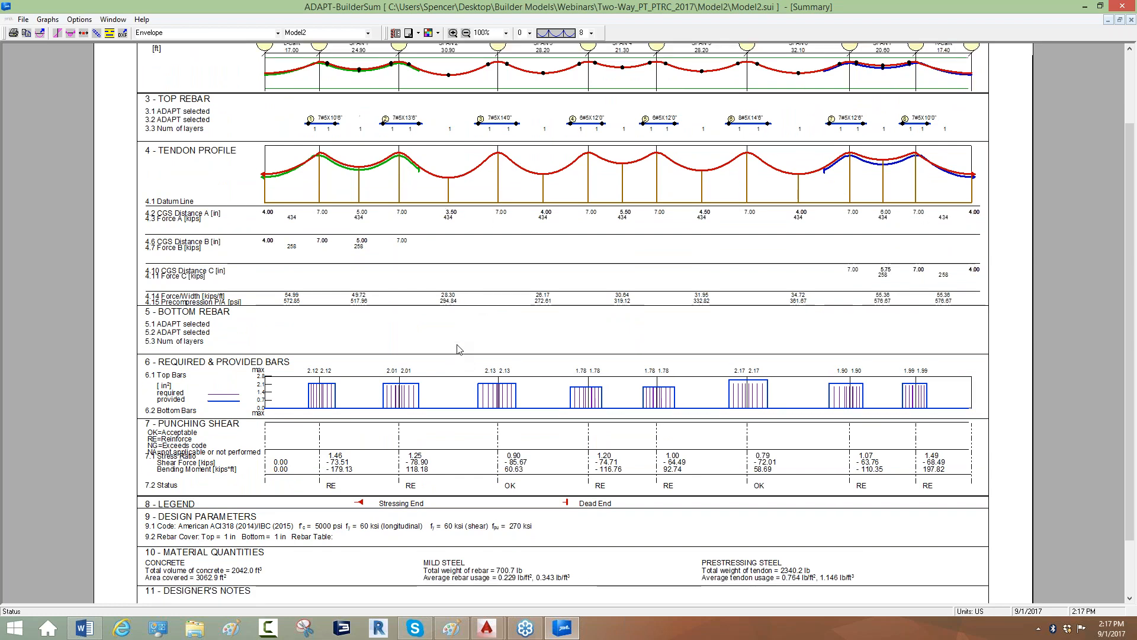
pyautogui.scroll(4, 460, 350)
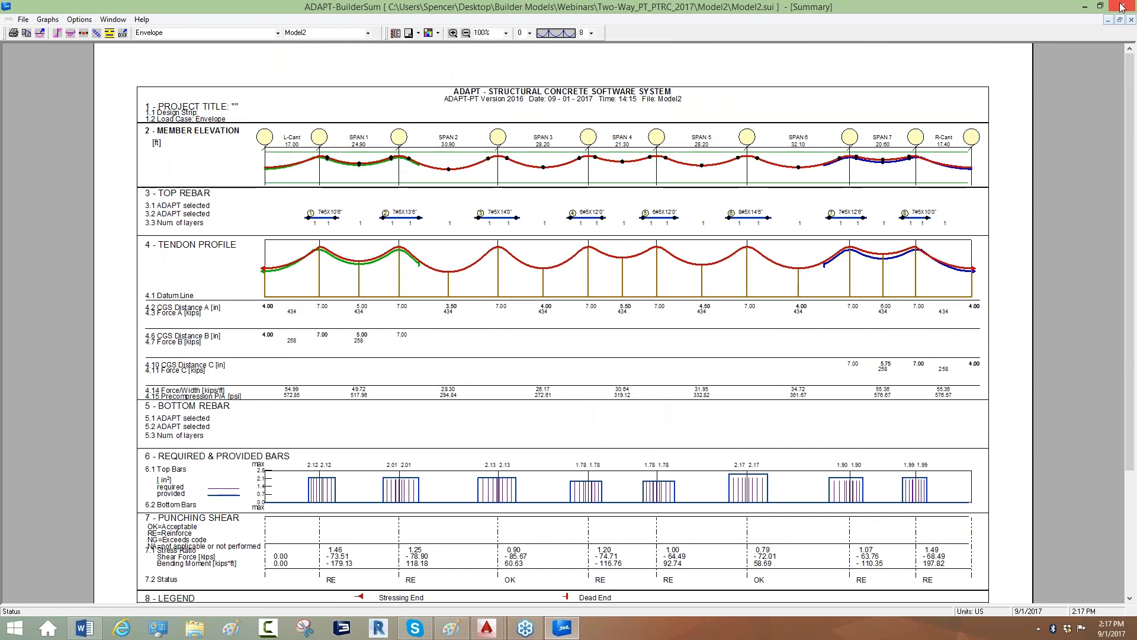
# - Close the summary report, open the Report Generator and browse the compact and detailed tabular report sections
pyautogui.click(1123, 7)
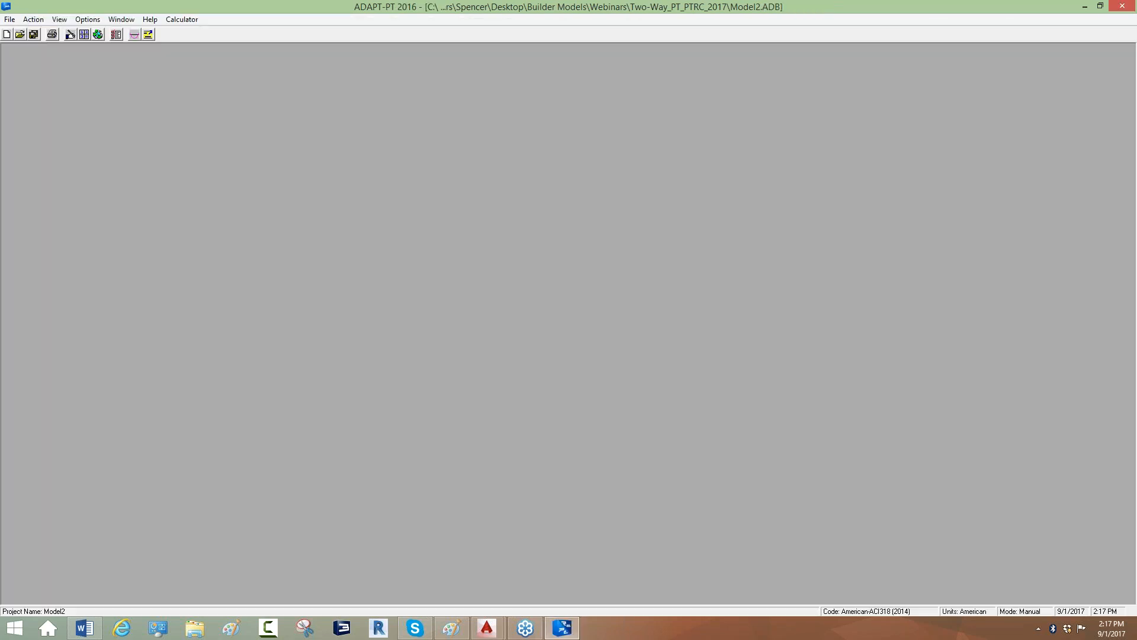
pyautogui.click(119, 35)
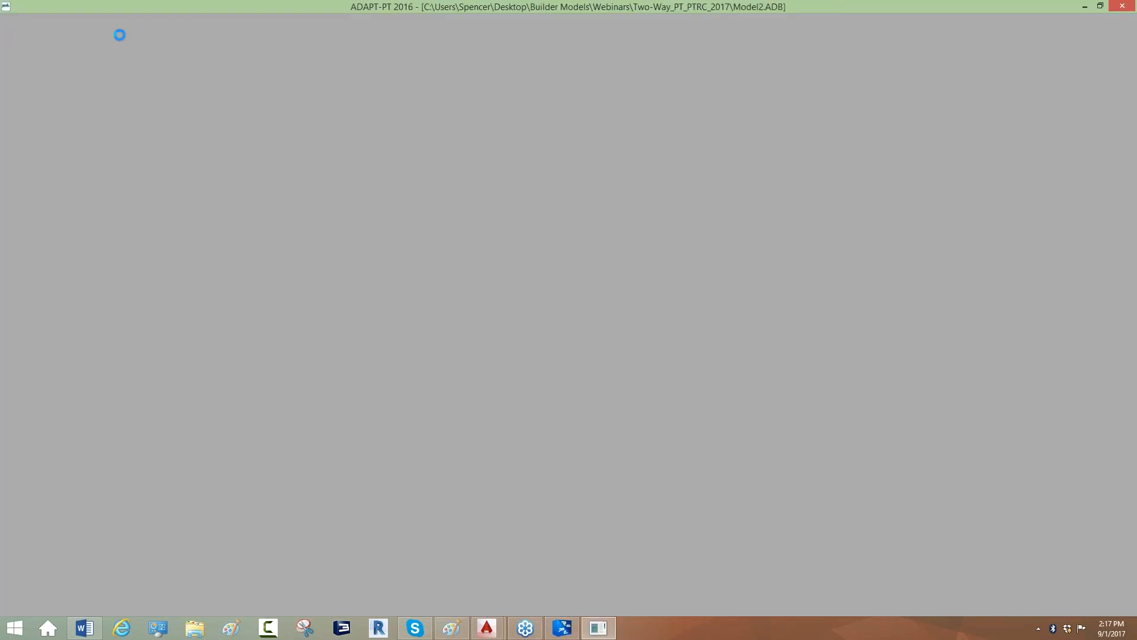
pyautogui.click(344, 261)
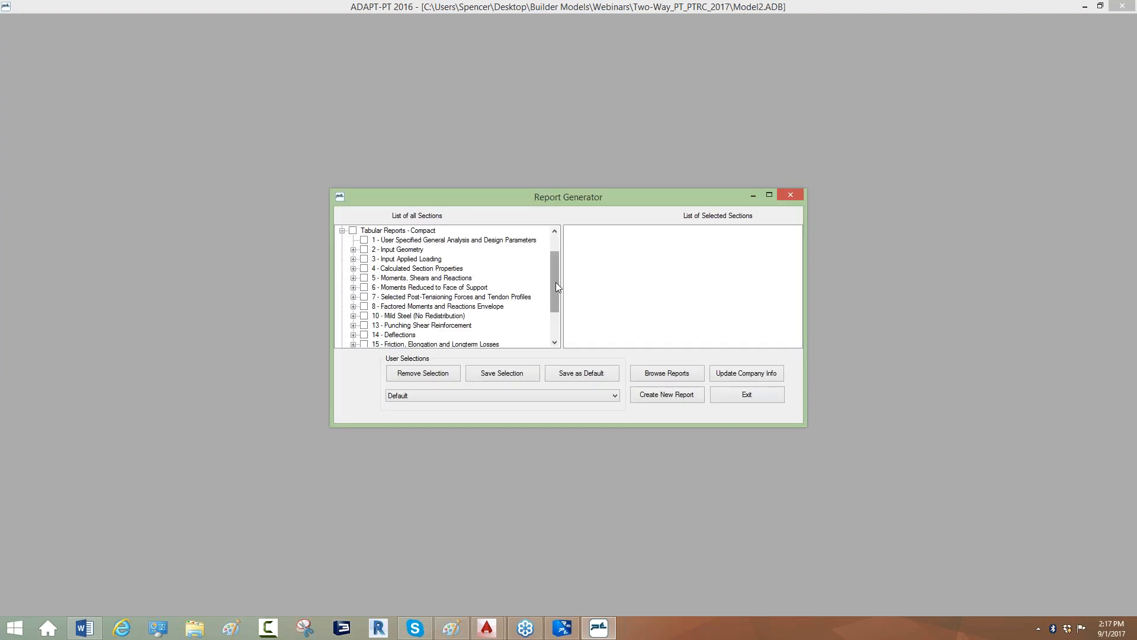
pyautogui.moveTo(555, 287); pyautogui.dragTo(551, 311)
pyautogui.click(342, 316)
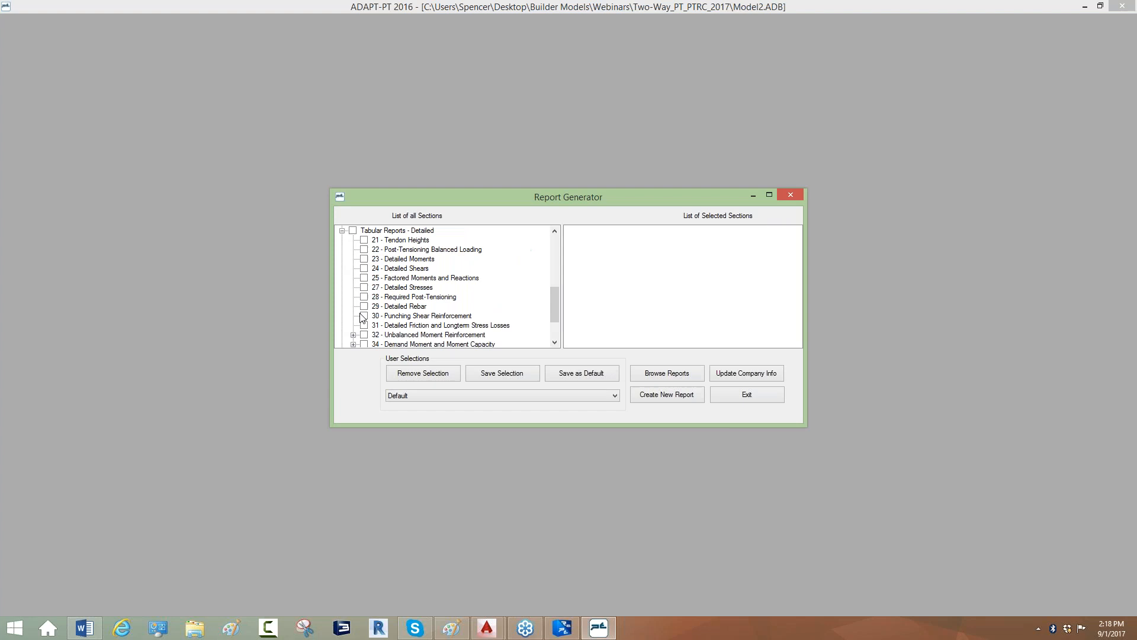
pyautogui.moveTo(555, 312); pyautogui.dragTo(555, 261)
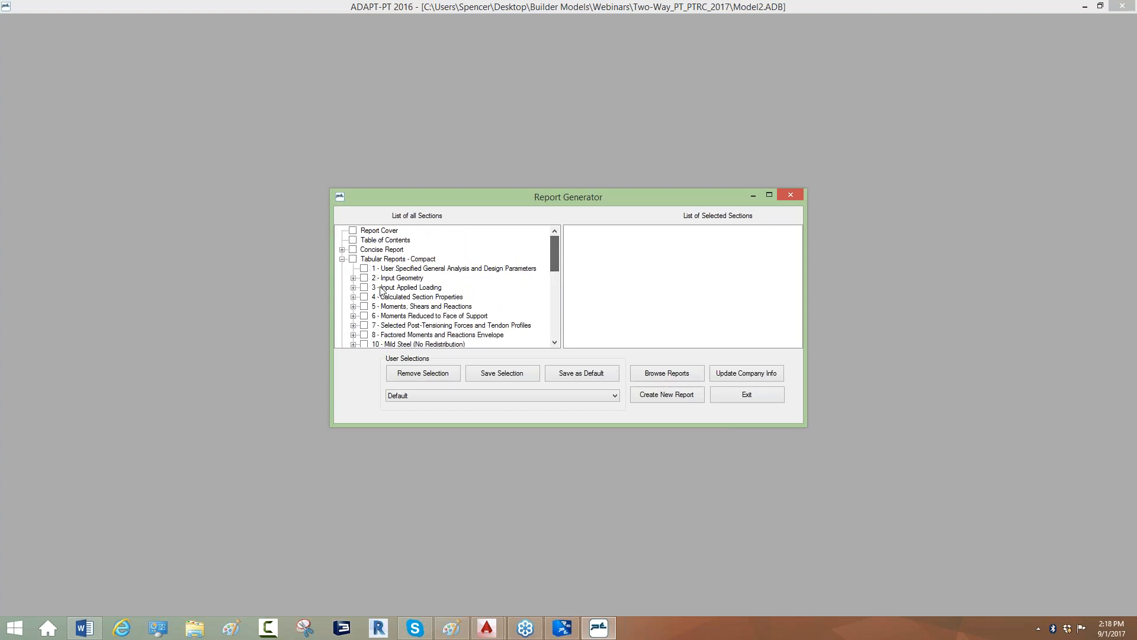
# - Select sections 10 - Mild Steel (No Redistribution) and 29 - Detailed Rebar, and close the Report Generator without creating a report
pyautogui.click(364, 344)
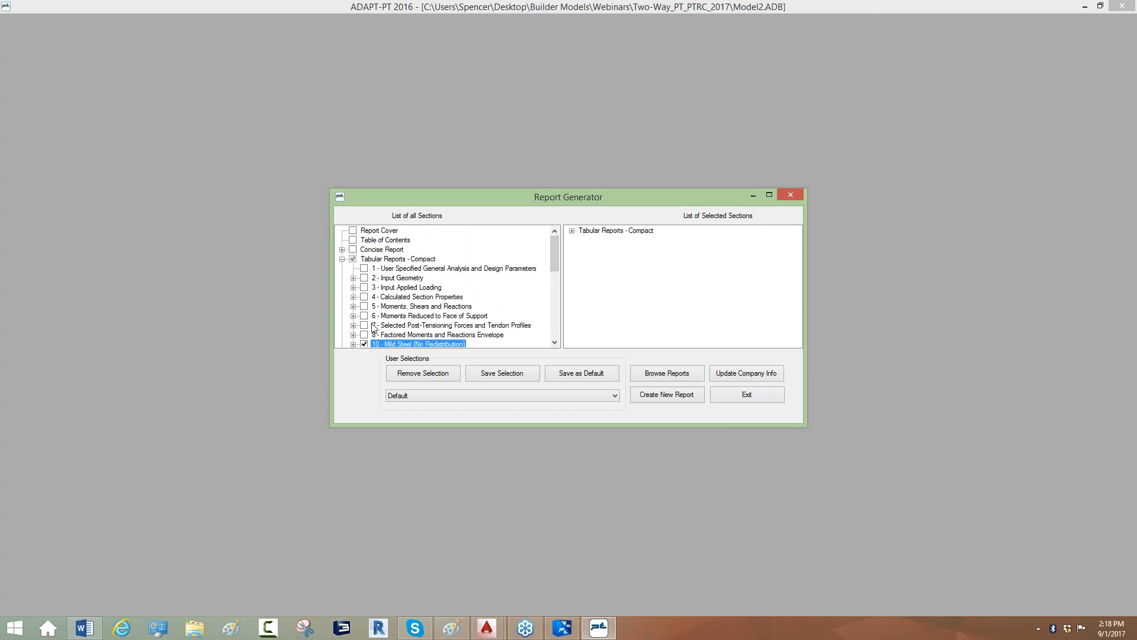
pyautogui.scroll(-2, 374, 328)
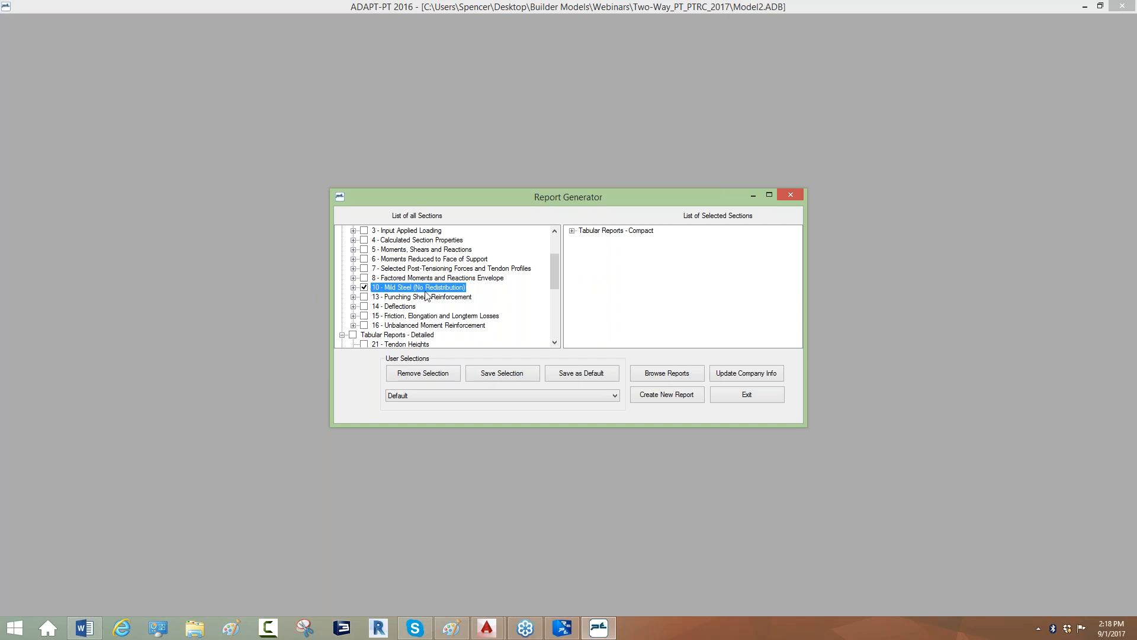
pyautogui.scroll(-1, 495, 303)
pyautogui.scroll(-2, 495, 304)
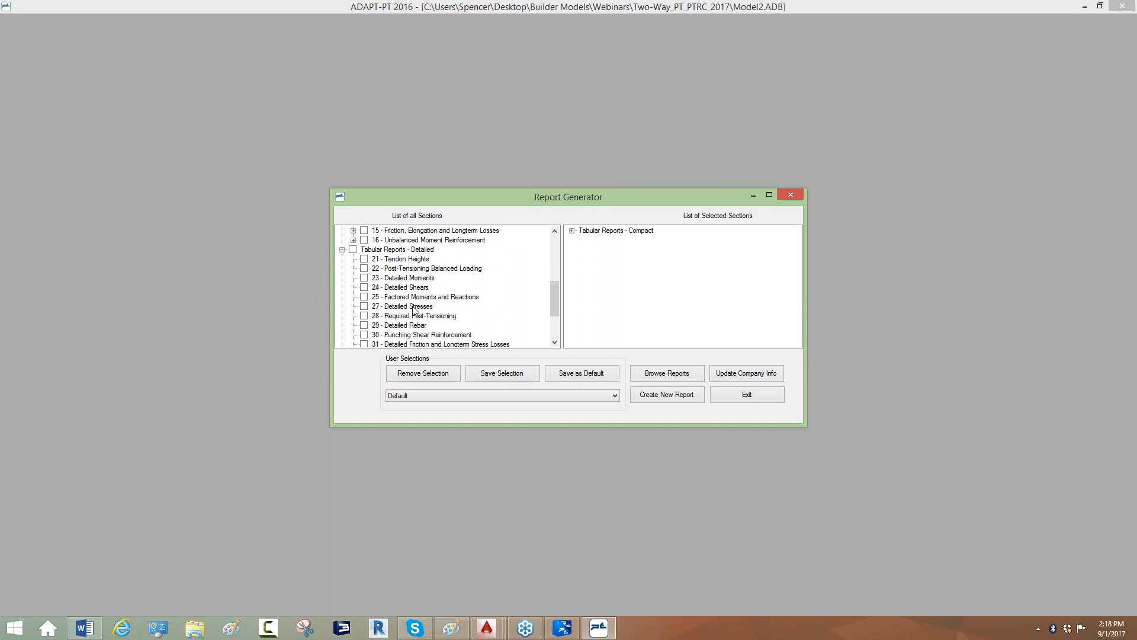
pyautogui.click(372, 328)
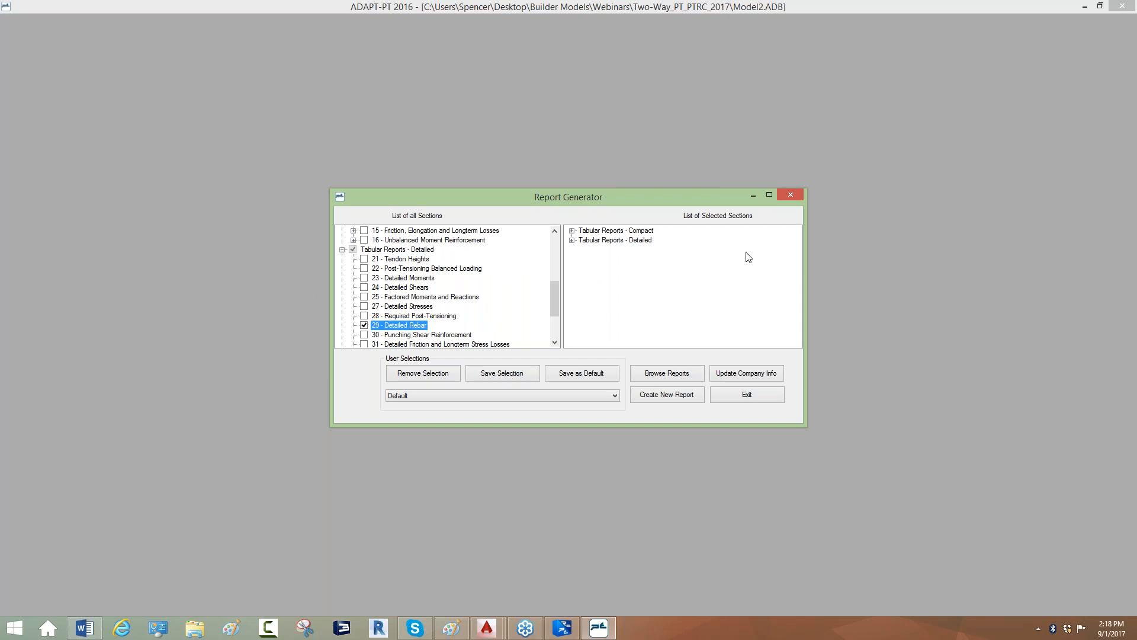
pyautogui.click(792, 196)
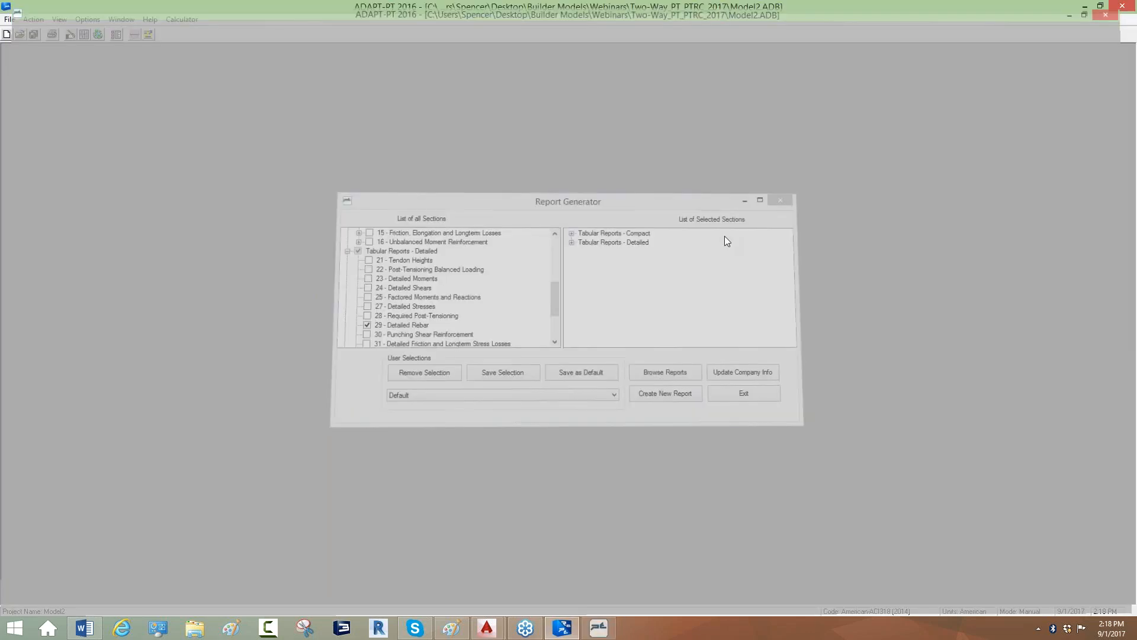
# - Open the result graphs and spread out the tendon geometry and deflection windows
pyautogui.click(147, 37)
pyautogui.click(1119, 8)
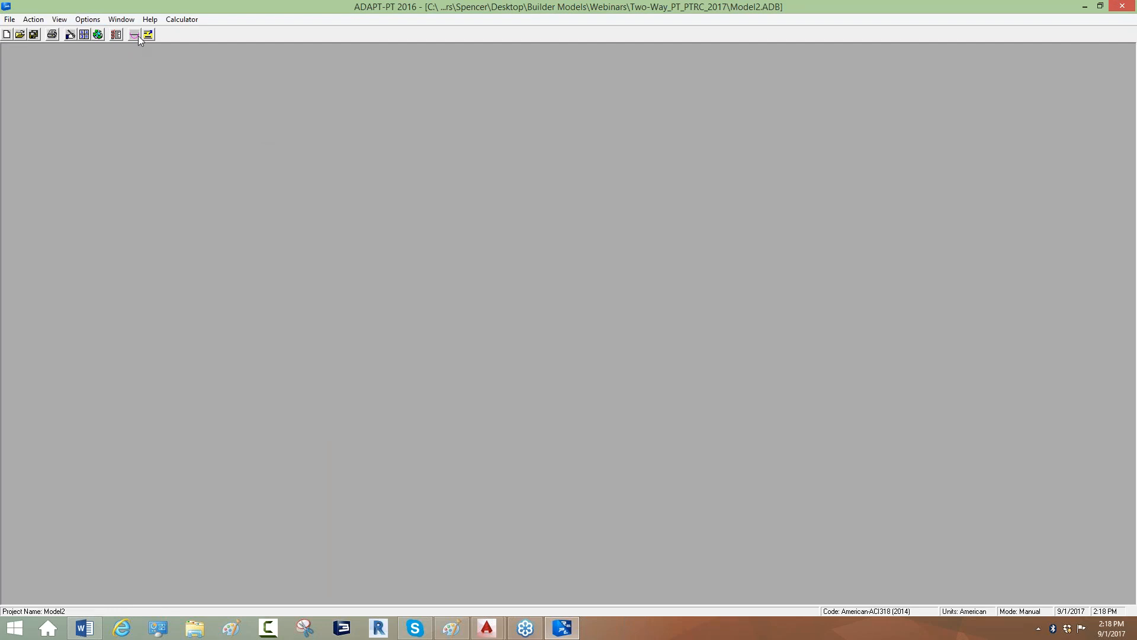
pyautogui.click(135, 36)
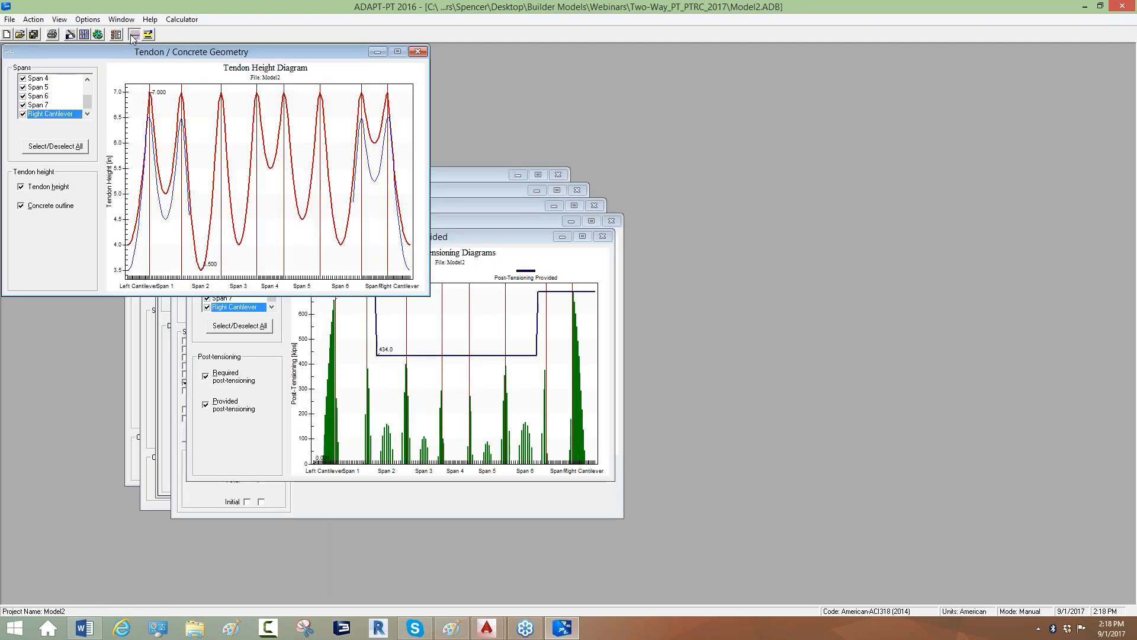
pyautogui.moveTo(144, 55); pyautogui.dragTo(535, 289)
pyautogui.moveTo(332, 207)
pyautogui.mouseDown()
pyautogui.moveTo(491, 119)
pyautogui.moveTo(545, 112)
pyautogui.mouseUp()
# - Plot the Service Envelope Total and Service Envelope Sustained deflections, view the diagram at full screen and return
pyautogui.click(344, 392)
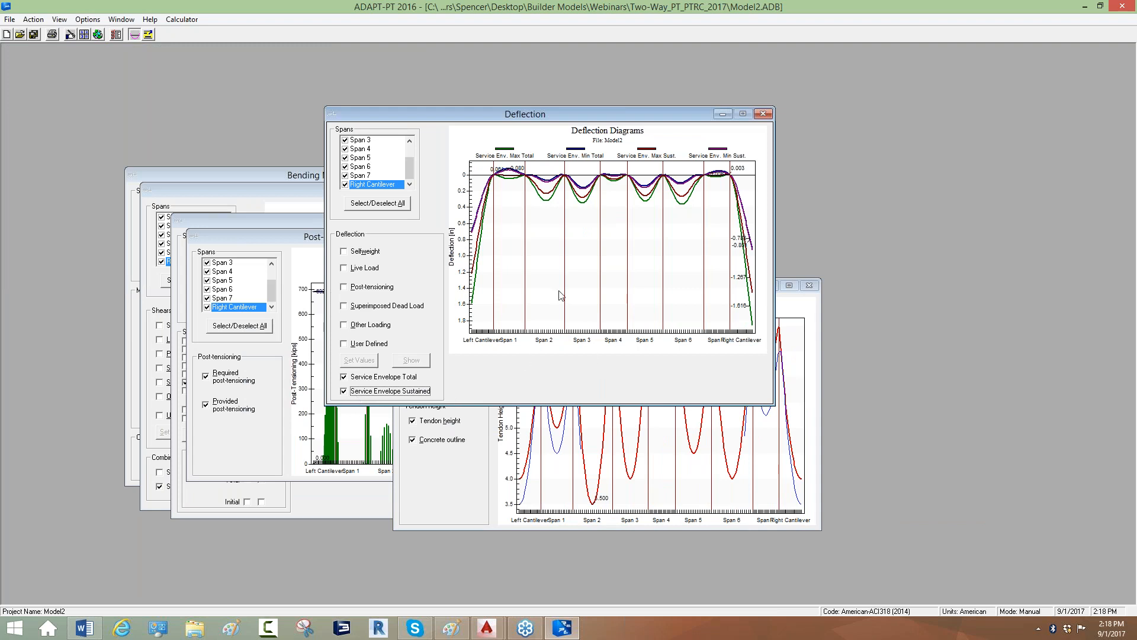
pyautogui.rightClick(568, 259)
pyautogui.click(602, 416)
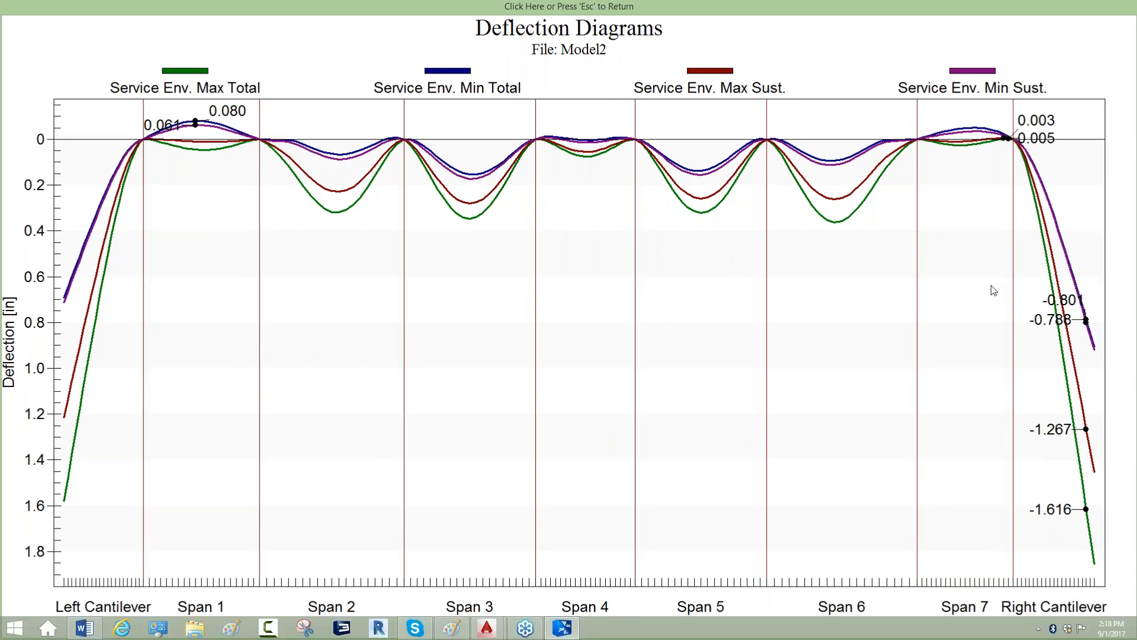
pyautogui.press('Escape')
# - Reopen the summary report in ADAPT-BuilderSum and examine the deflection diagram and maximum span deflections for Service Combinations 1 and 3
pyautogui.click(149, 36)
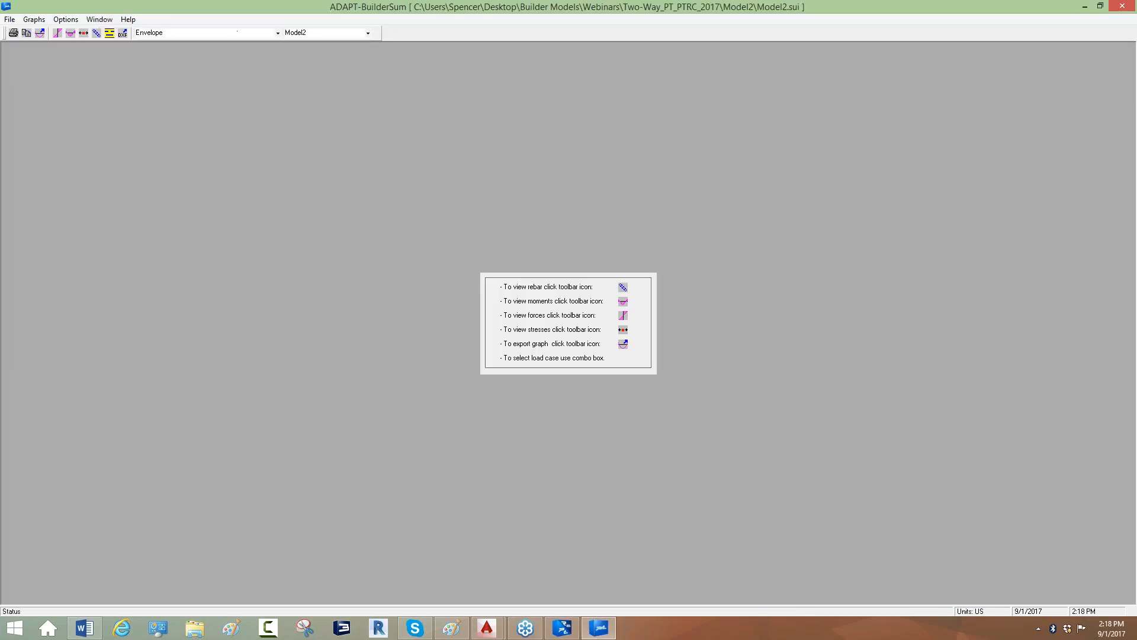
pyautogui.click(110, 34)
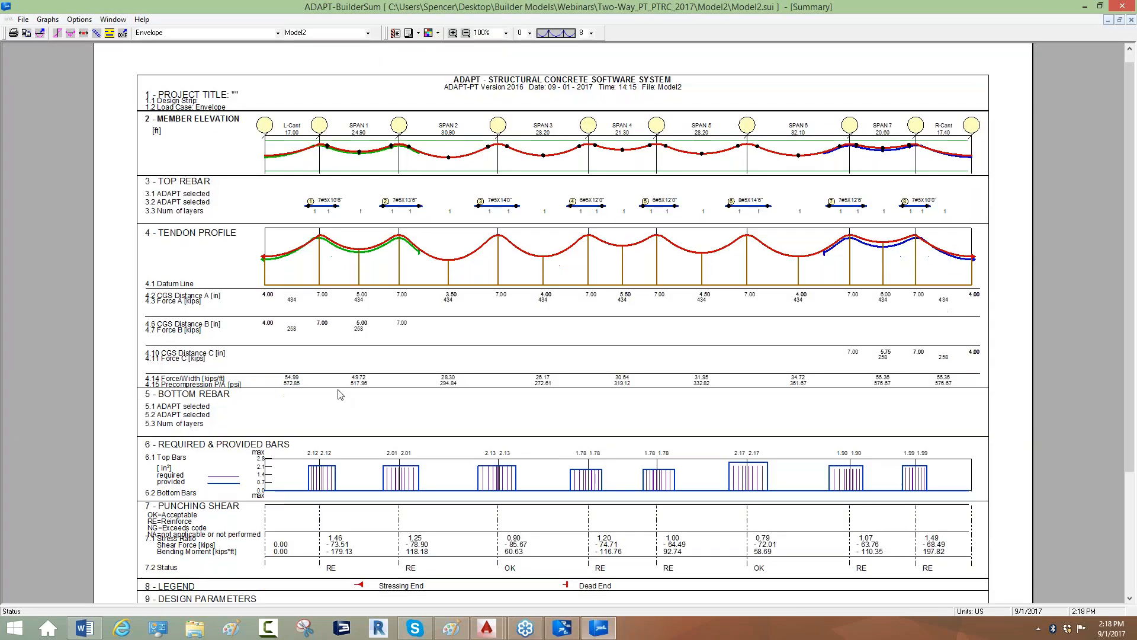
pyautogui.scroll(-15, 340, 395)
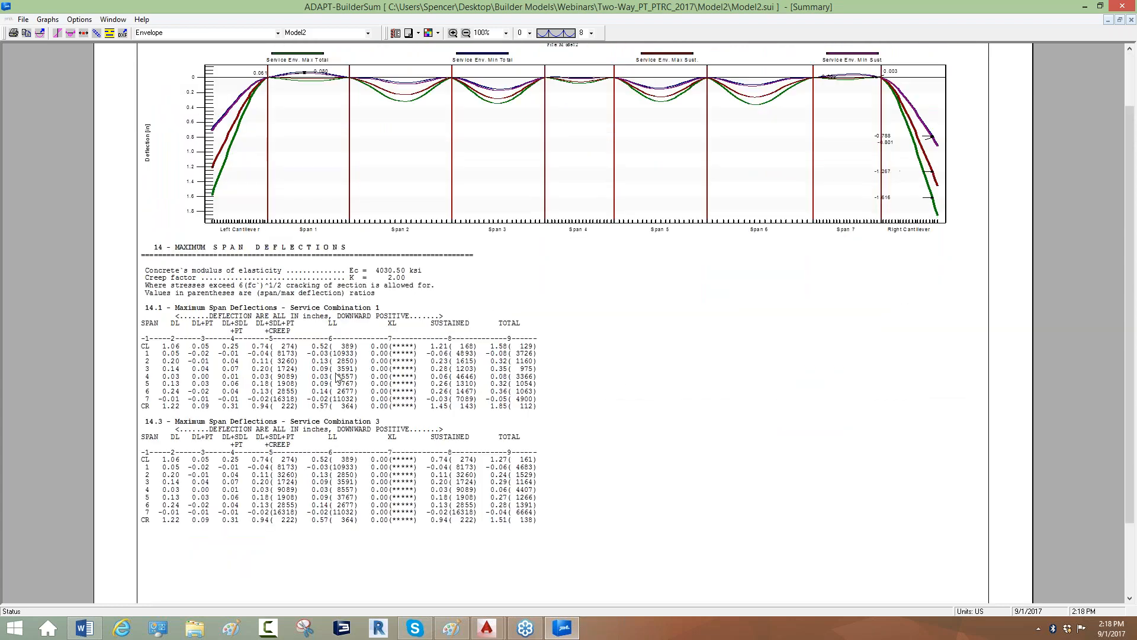
pyautogui.scroll(1, 337, 377)
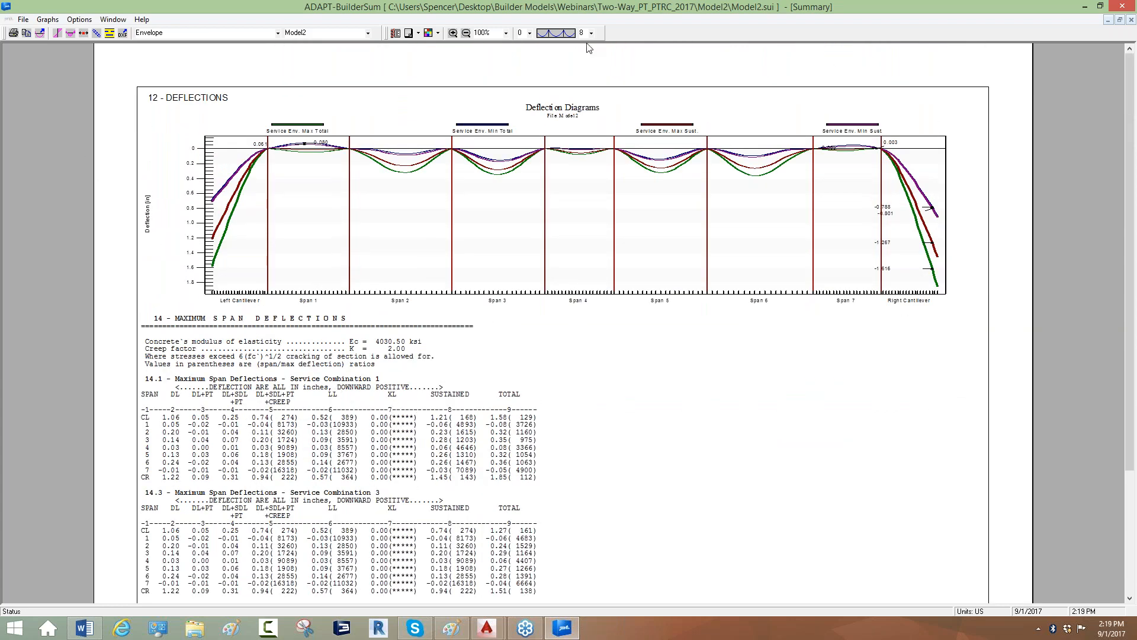
pyautogui.scroll(-1, 369, 252)
pyautogui.scroll(-4, 347, 232)
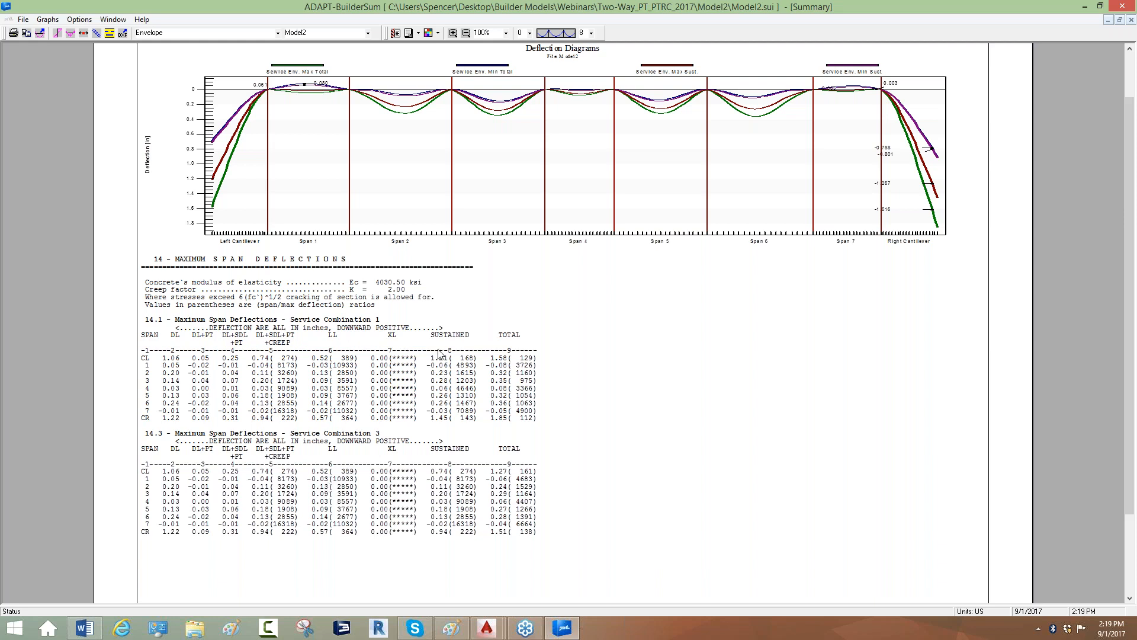
pyautogui.scroll(-1, 424, 342)
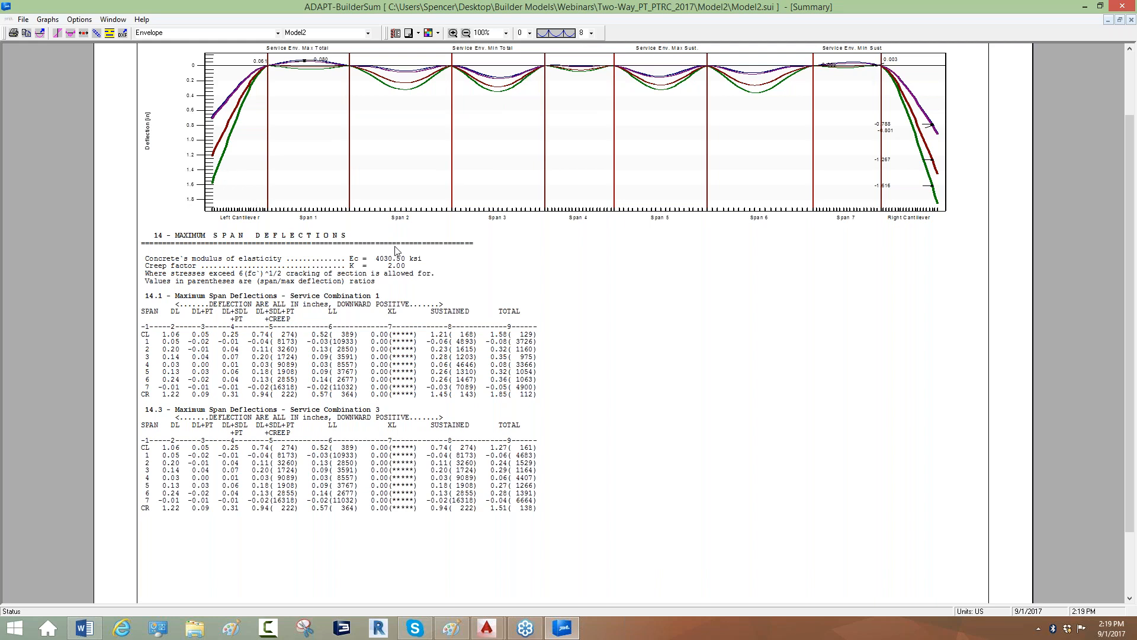
pyautogui.click(963, 510)
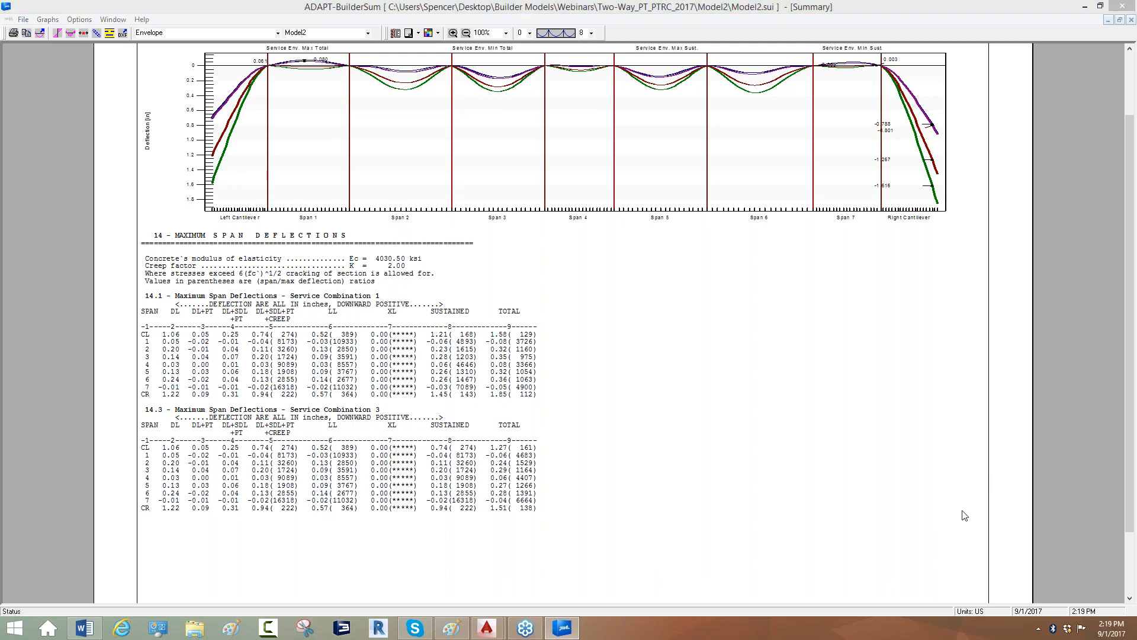
# - Highlight the Service Combination 1 and Service Combination 3 headings and circle the Sustained column of the Combination 1 deflection table
pyautogui.click(981, 545)
pyautogui.moveTo(314, 295); pyautogui.dragTo(406, 295)
pyautogui.moveTo(320, 409); pyautogui.dragTo(391, 409)
pyautogui.moveTo(372, 300)
pyautogui.mouseDown()
pyautogui.moveTo(438, 279)
pyautogui.moveTo(550, 288)
pyautogui.mouseUp()
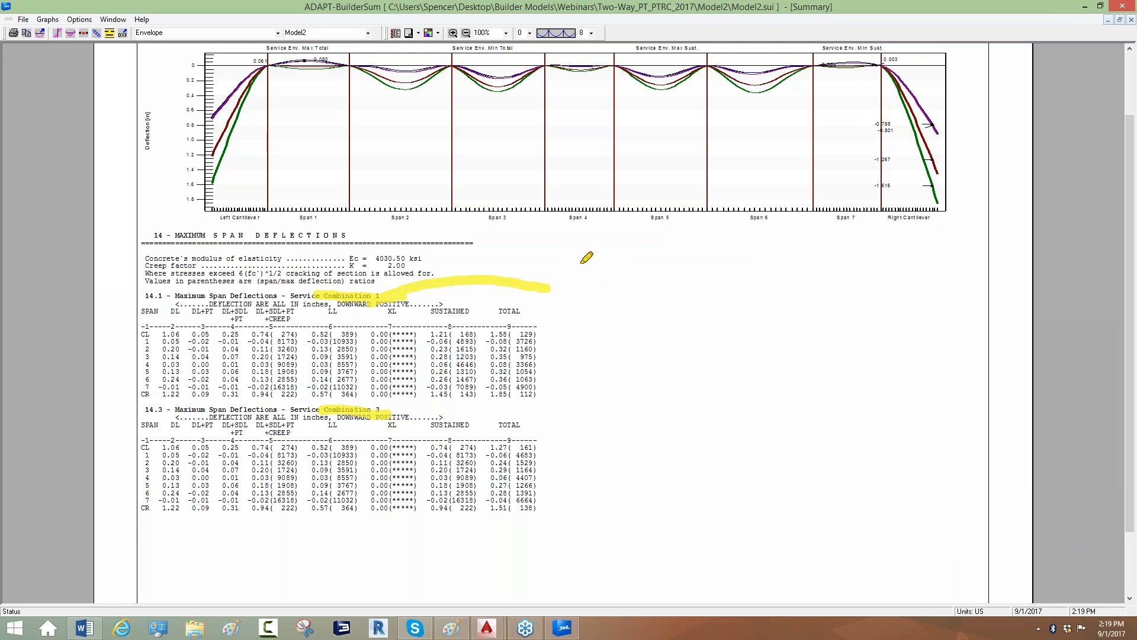
pyautogui.moveTo(419, 351)
pyautogui.mouseDown()
pyautogui.moveTo(473, 383)
pyautogui.moveTo(480, 334)
pyautogui.moveTo(433, 368)
pyautogui.mouseUp()
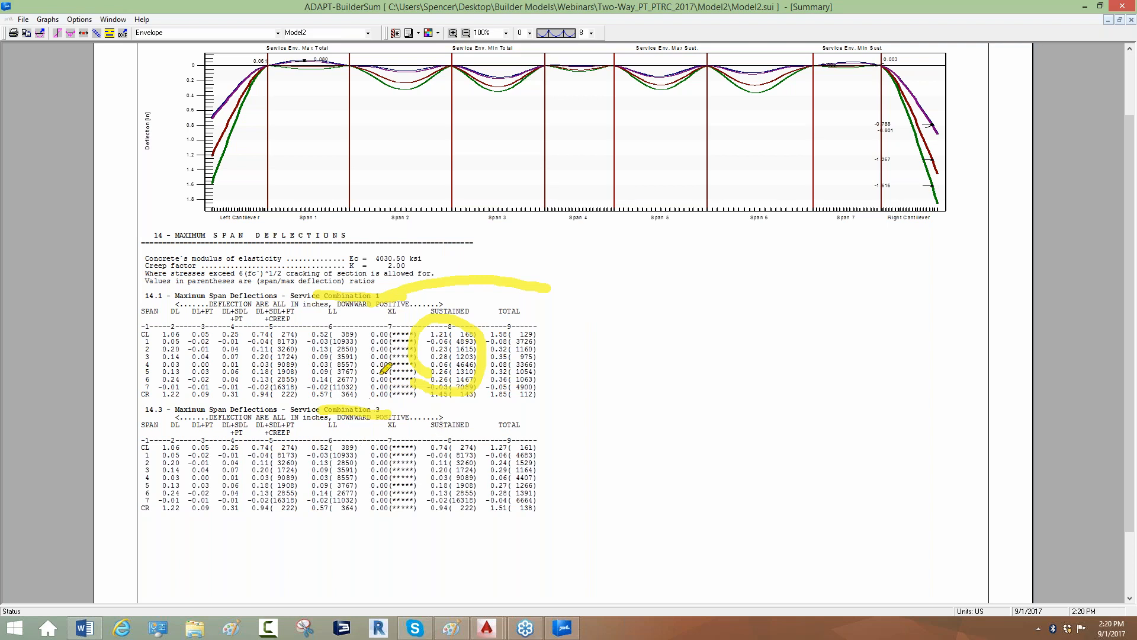
# - Highlight the left cantilever's sustained and creep deflections for Combination 1 and handwrite the creep calculation starting with ".74 +" beside the table
pyautogui.moveTo(431, 334); pyautogui.dragTo(457, 333)
pyautogui.moveTo(244, 334); pyautogui.dragTo(270, 334)
pyautogui.click(705, 363)
pyautogui.moveTo(699, 330); pyautogui.dragTo(726, 359)
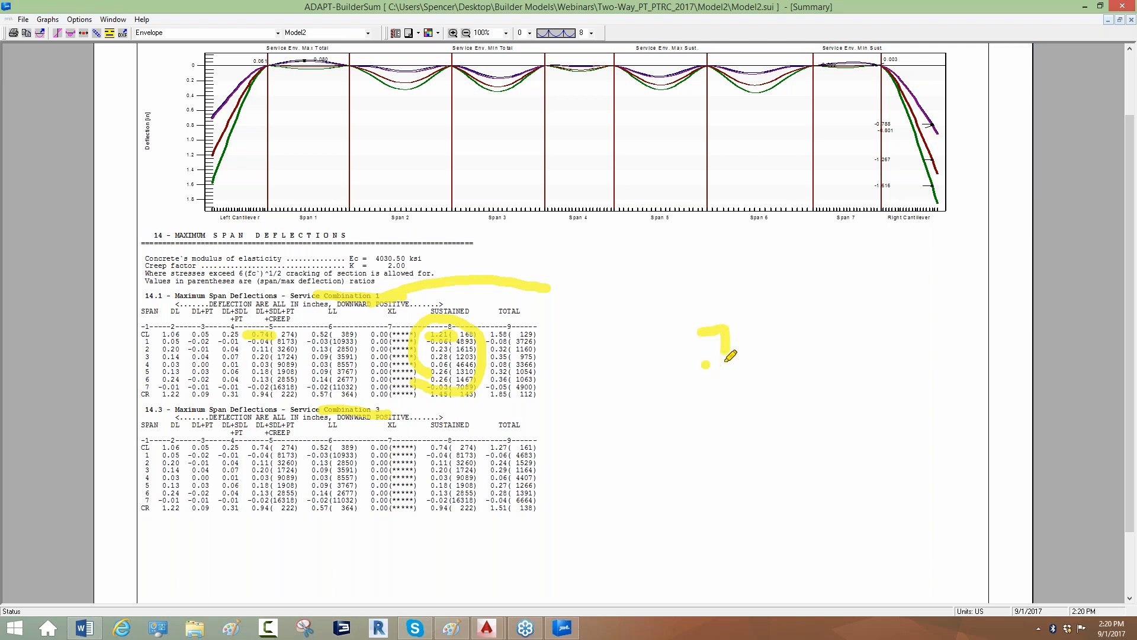
pyautogui.moveTo(764, 320); pyautogui.dragTo(764, 359)
pyautogui.moveTo(744, 321)
pyautogui.mouseDown()
pyautogui.moveTo(794, 361)
pyautogui.moveTo(793, 341)
pyautogui.moveTo(868, 324)
pyautogui.mouseUp()
pyautogui.moveTo(862, 321)
pyautogui.mouseDown()
pyautogui.moveTo(903, 301)
pyautogui.moveTo(918, 319)
pyautogui.moveTo(938, 285)
pyautogui.moveTo(948, 303)
pyautogui.moveTo(954, 283)
pyautogui.moveTo(966, 302)
pyautogui.mouseUp()
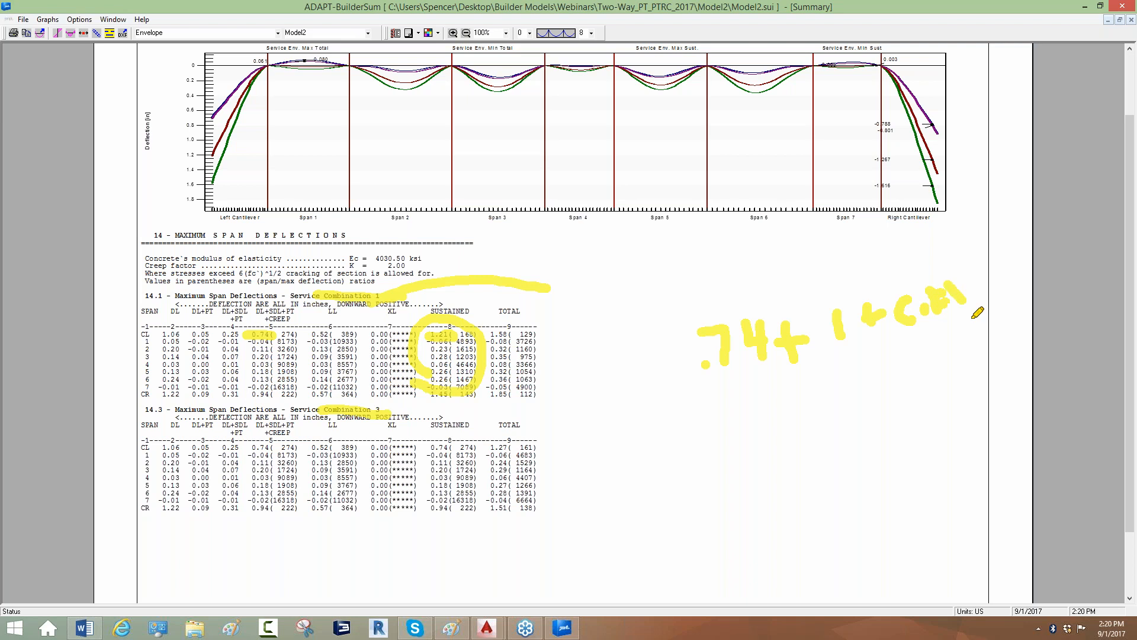
pyautogui.moveTo(828, 297)
pyautogui.mouseDown()
pyautogui.moveTo(835, 346)
pyautogui.moveTo(873, 283)
pyautogui.moveTo(881, 227)
pyautogui.moveTo(841, 234)
pyautogui.mouseUp()
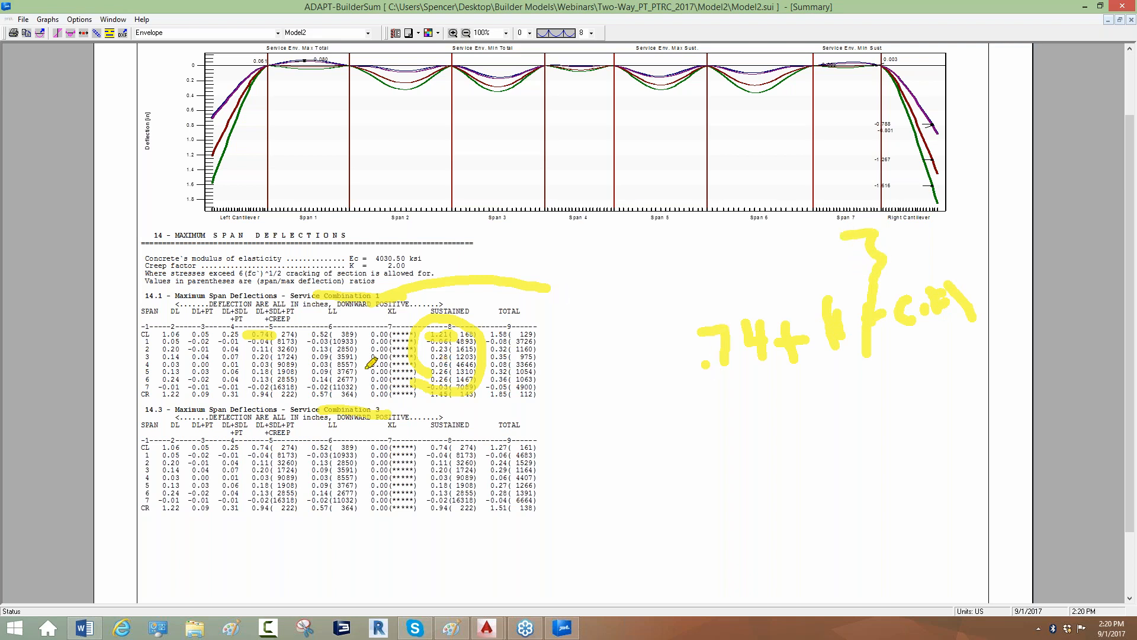
# - Highlight the left cantilever's live load and total deflections for Combination 1, plus its creep, sustained, live load and total deflections for Combination 3
pyautogui.moveTo(310, 335); pyautogui.dragTo(329, 335)
pyautogui.moveTo(489, 334); pyautogui.dragTo(510, 334)
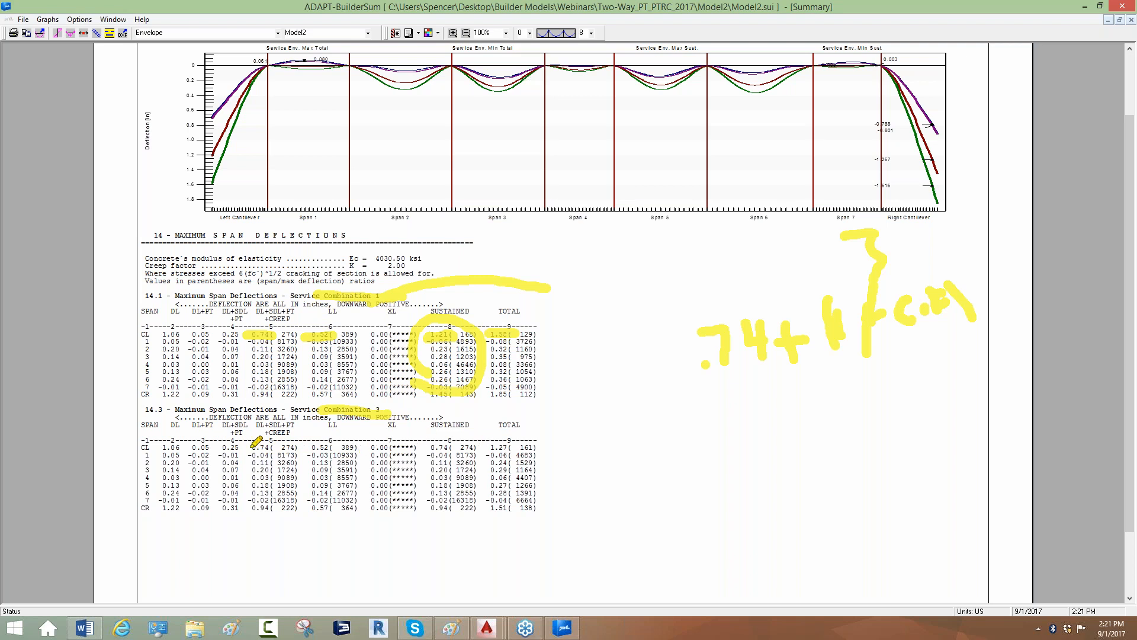
pyautogui.moveTo(246, 447); pyautogui.dragTo(273, 448)
pyautogui.moveTo(425, 447); pyautogui.dragTo(458, 447)
pyautogui.moveTo(308, 448); pyautogui.dragTo(339, 447)
pyautogui.moveTo(482, 447); pyautogui.dragTo(515, 447)
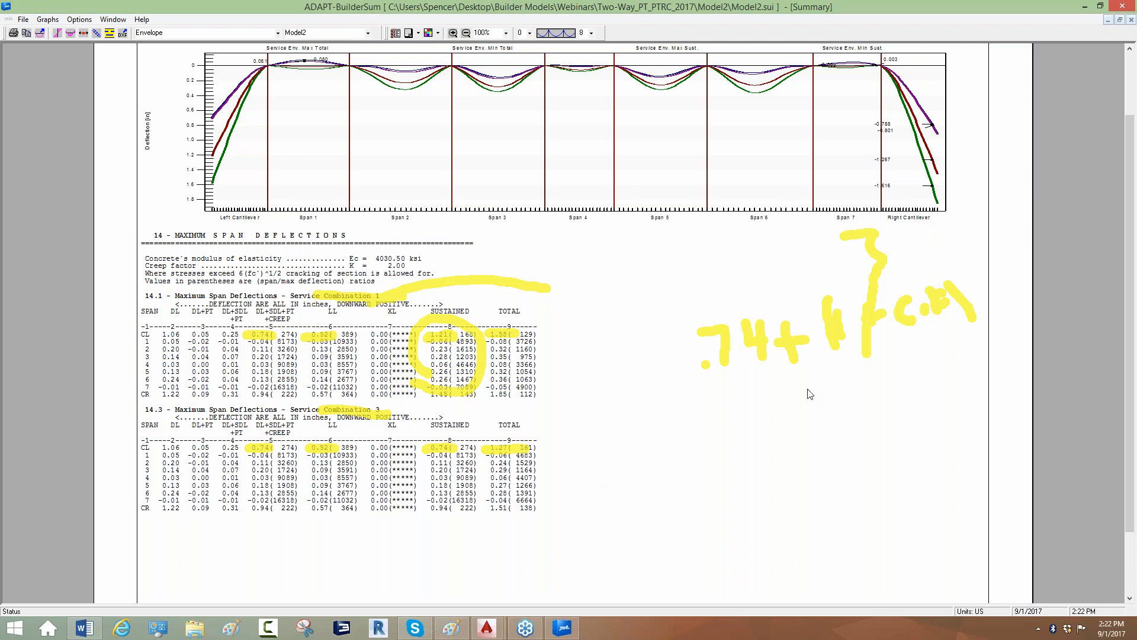
# - Close the summary report to return to the result graphs and clear the highlighter annotations from the screen
pyautogui.click(1121, 6)
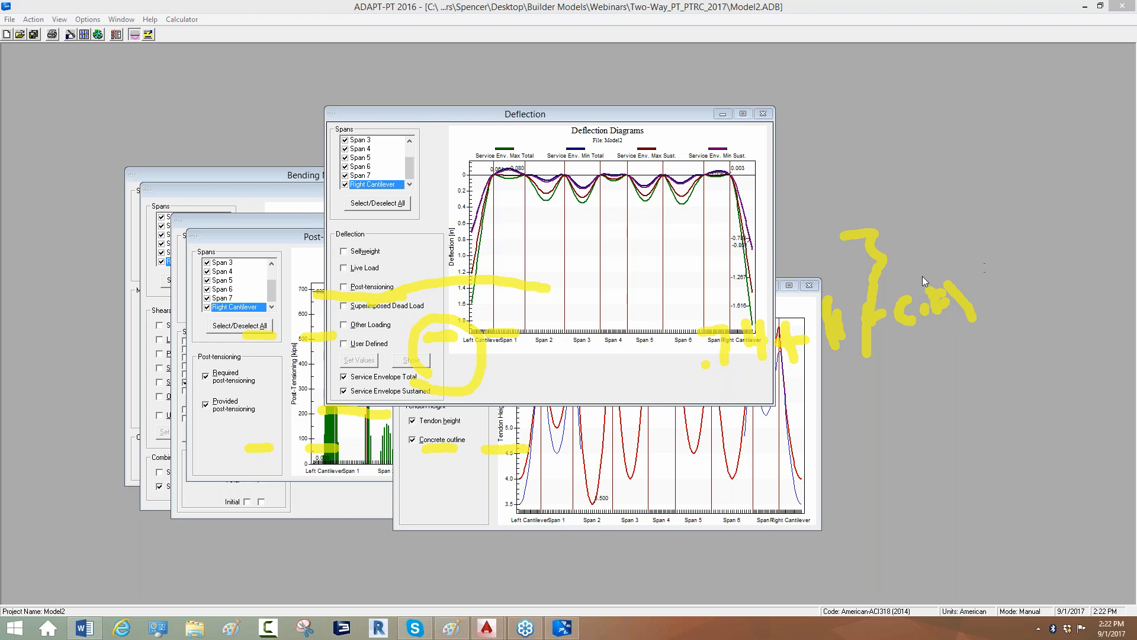
pyautogui.click(919, 338)
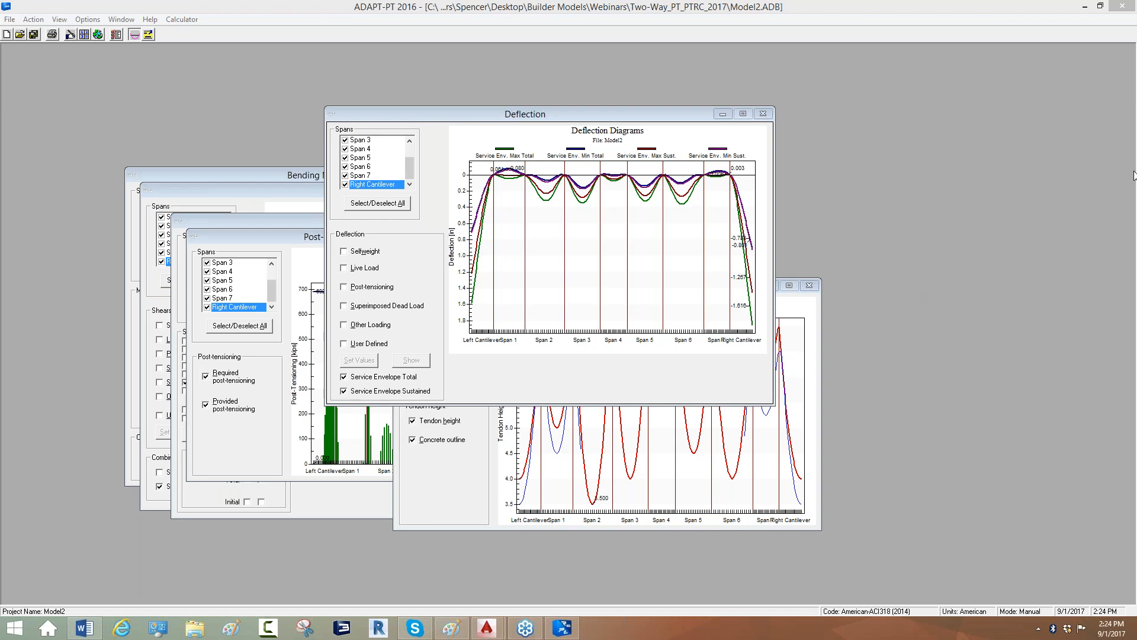
# - End the GoToWebinar session for all participants
pyautogui.click(1085, 130)
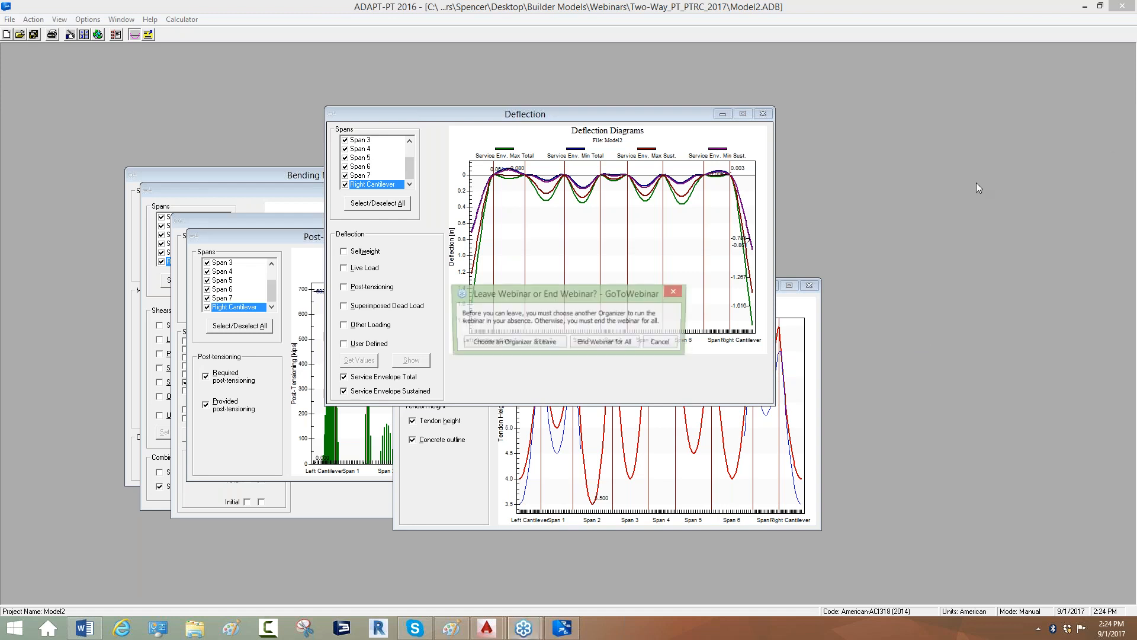
pyautogui.click(609, 342)
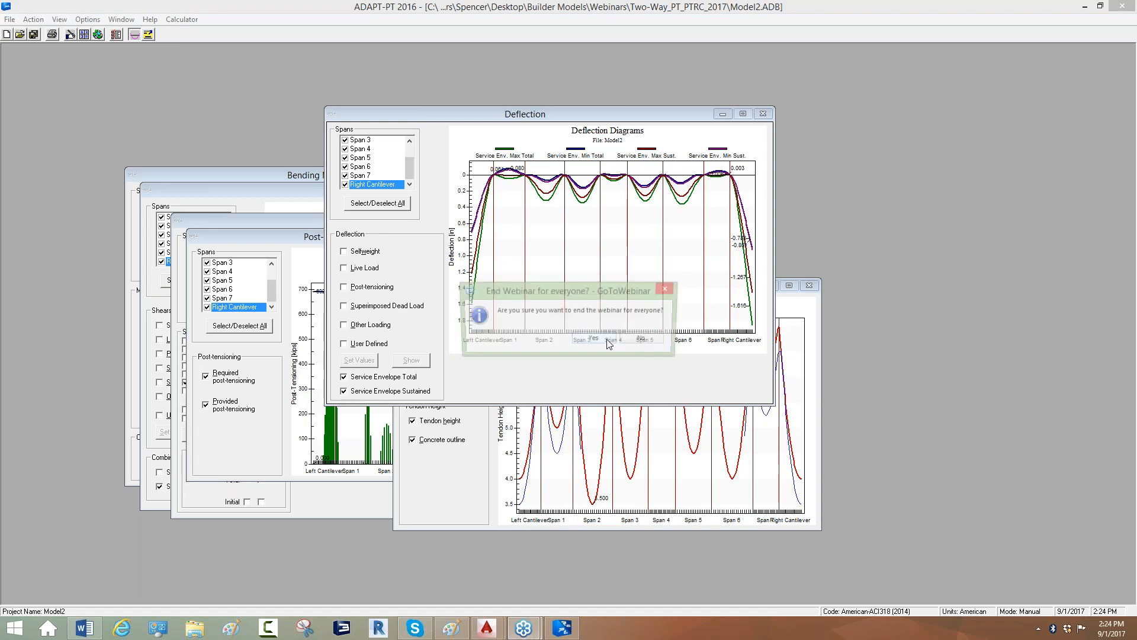